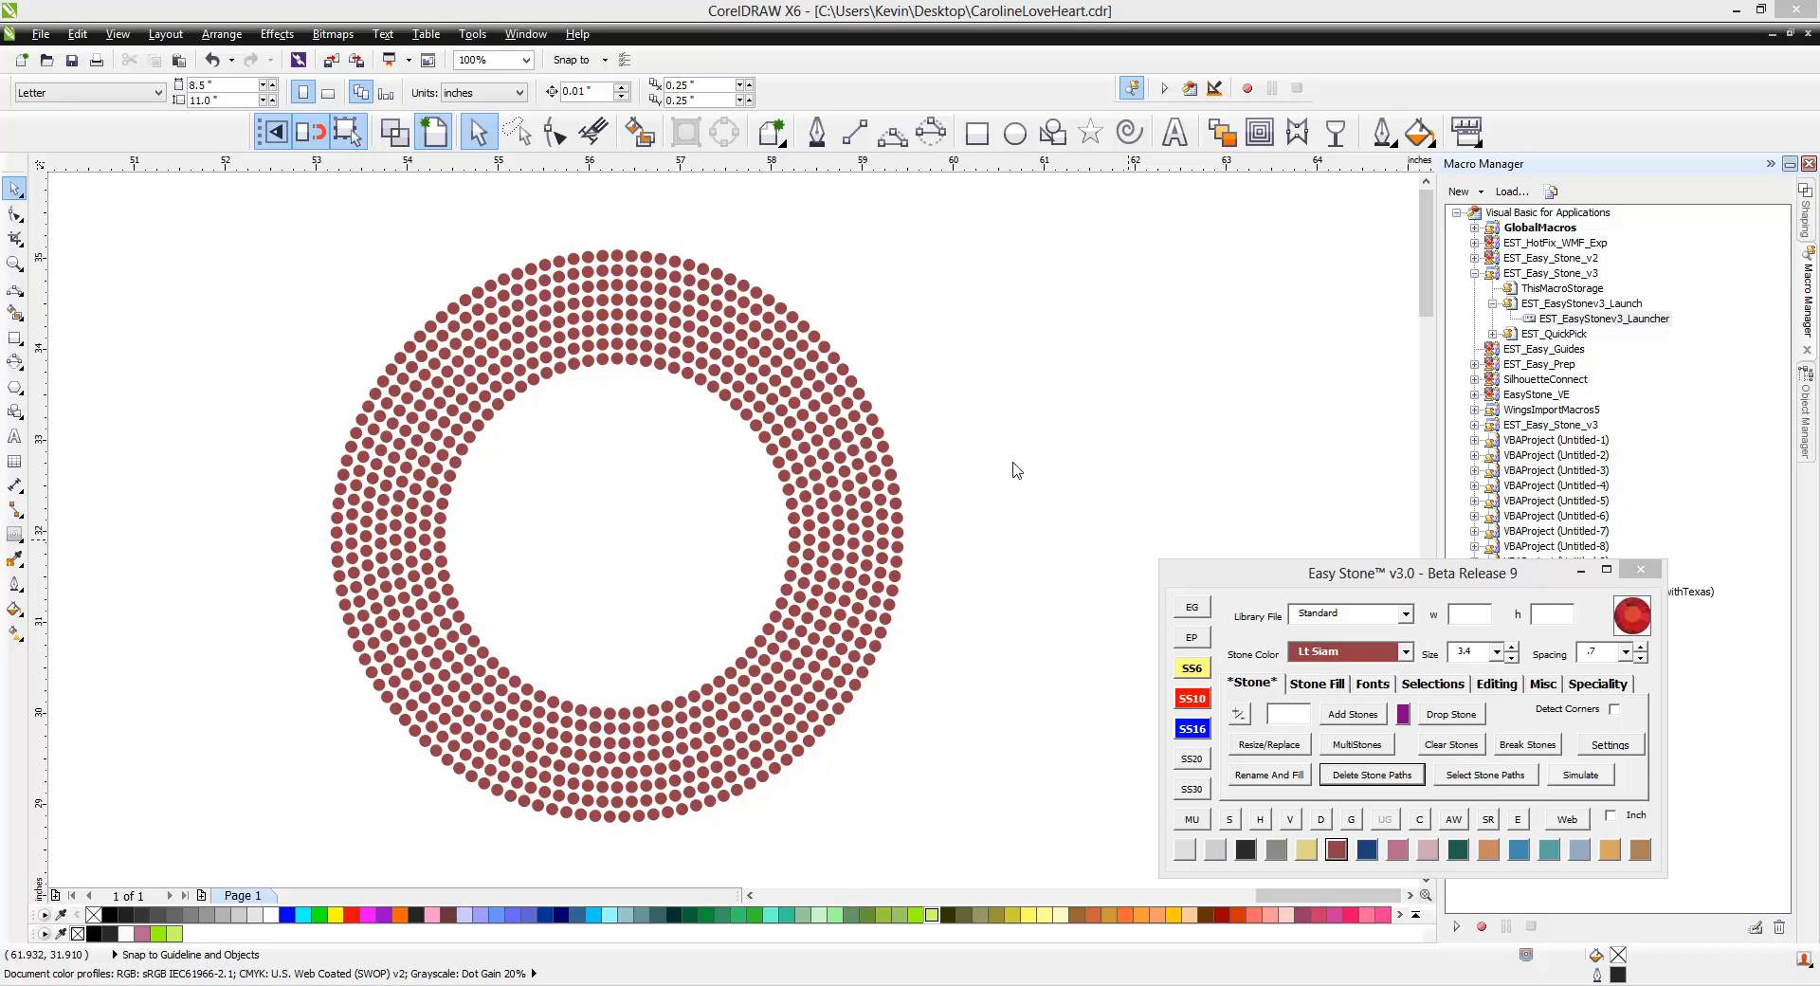
- Recolor four alternating stones along the outer ring's upper right edge to Crystal
{"action": "scroll", "coordinate": [927, 547], "scroll_direction": "up", "scroll_amount": 1}
{"action": "scroll", "coordinate": [926, 546], "scroll_direction": "up", "scroll_amount": 1}
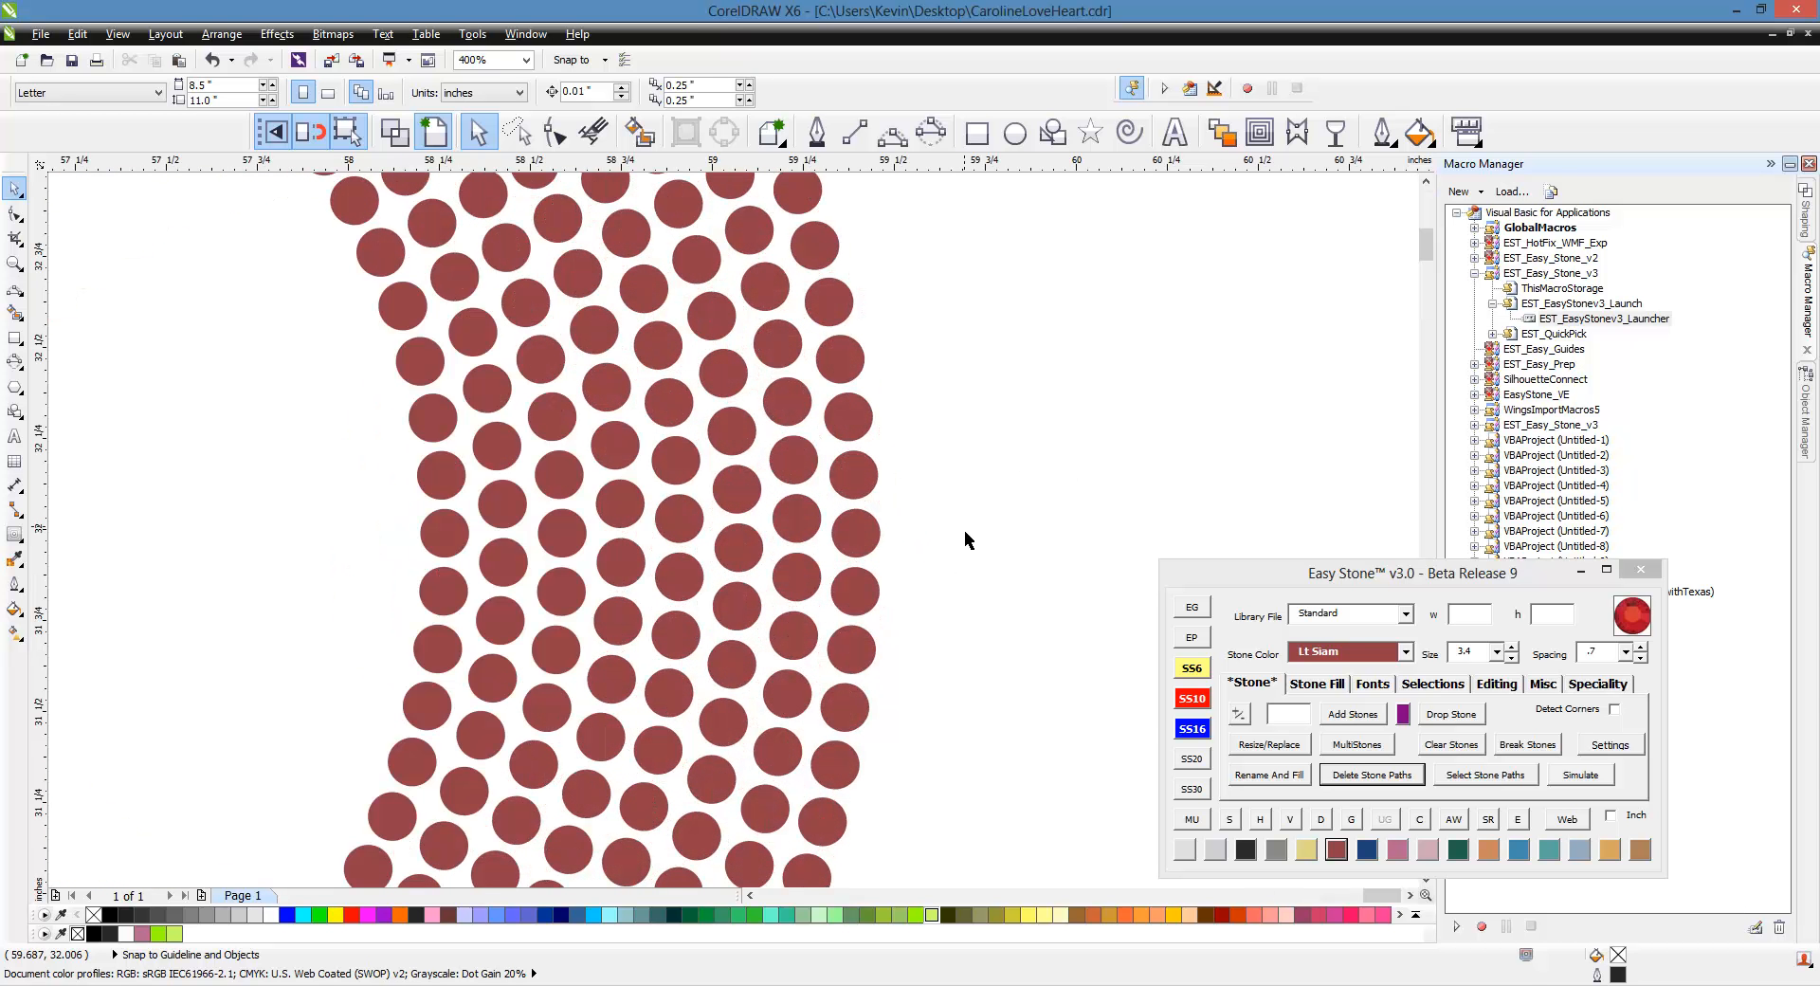
{"action": "left_click", "coordinate": [882, 542]}
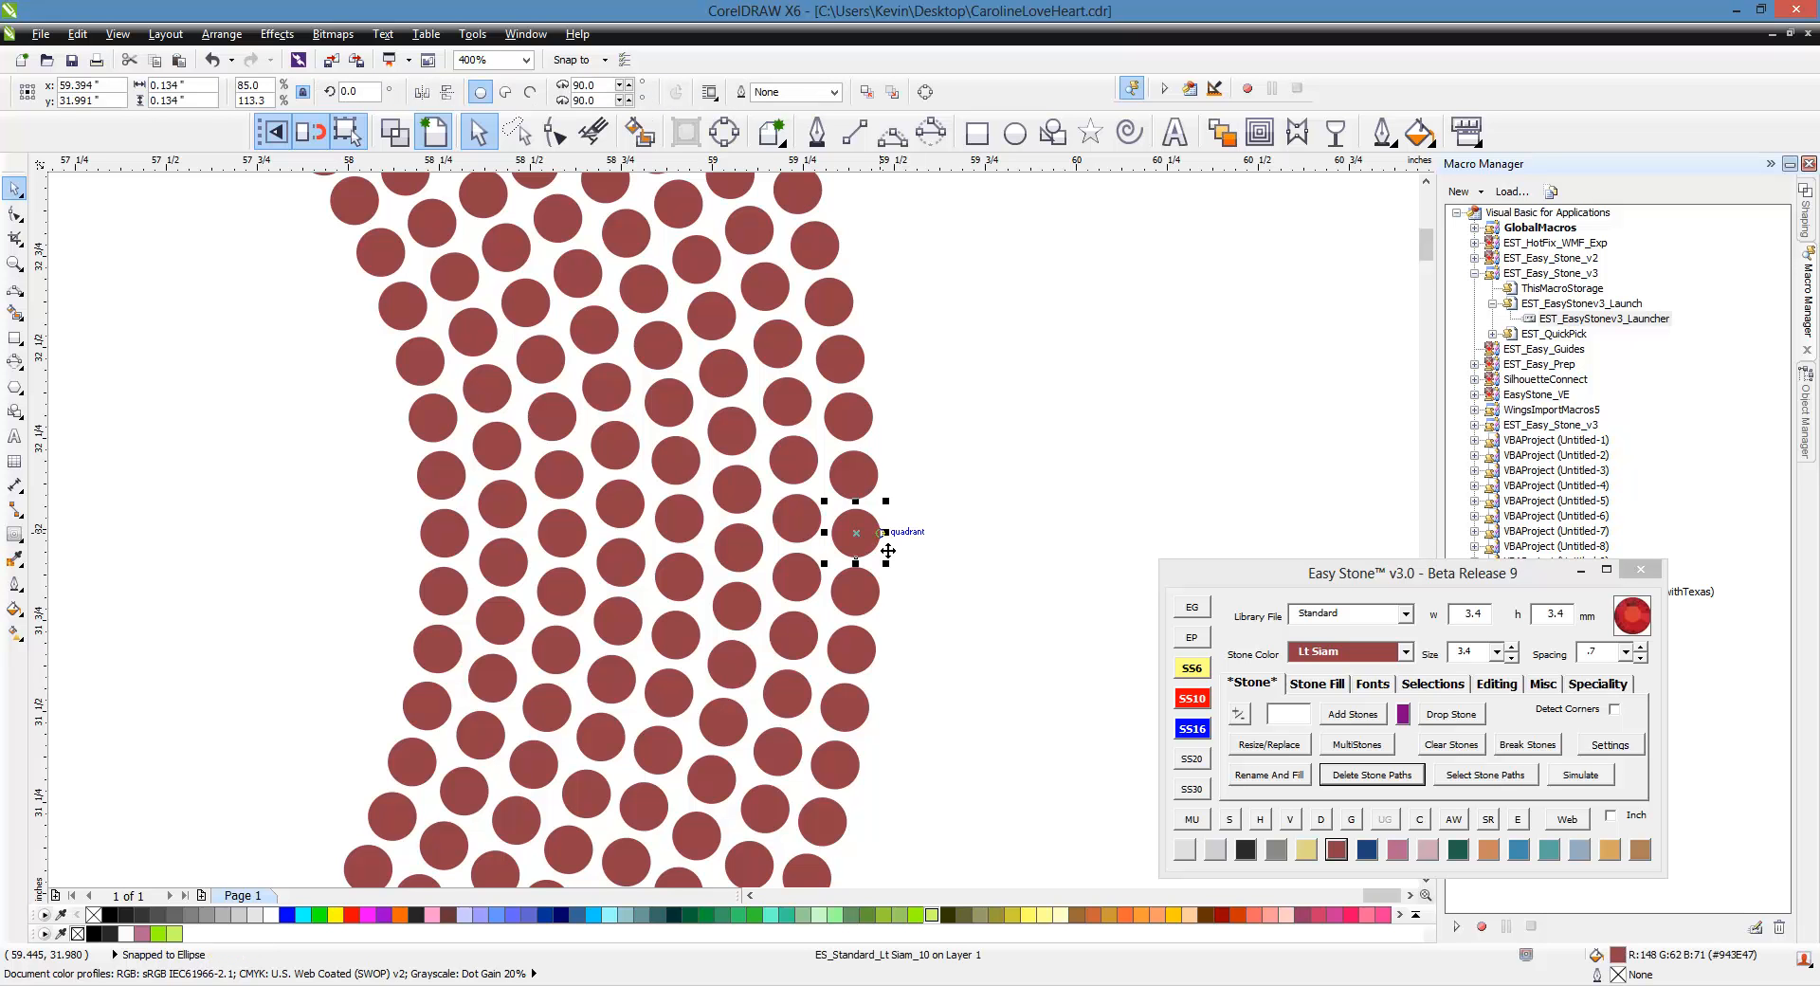
{"action": "left_click", "coordinate": [868, 429], "text": "shift"}
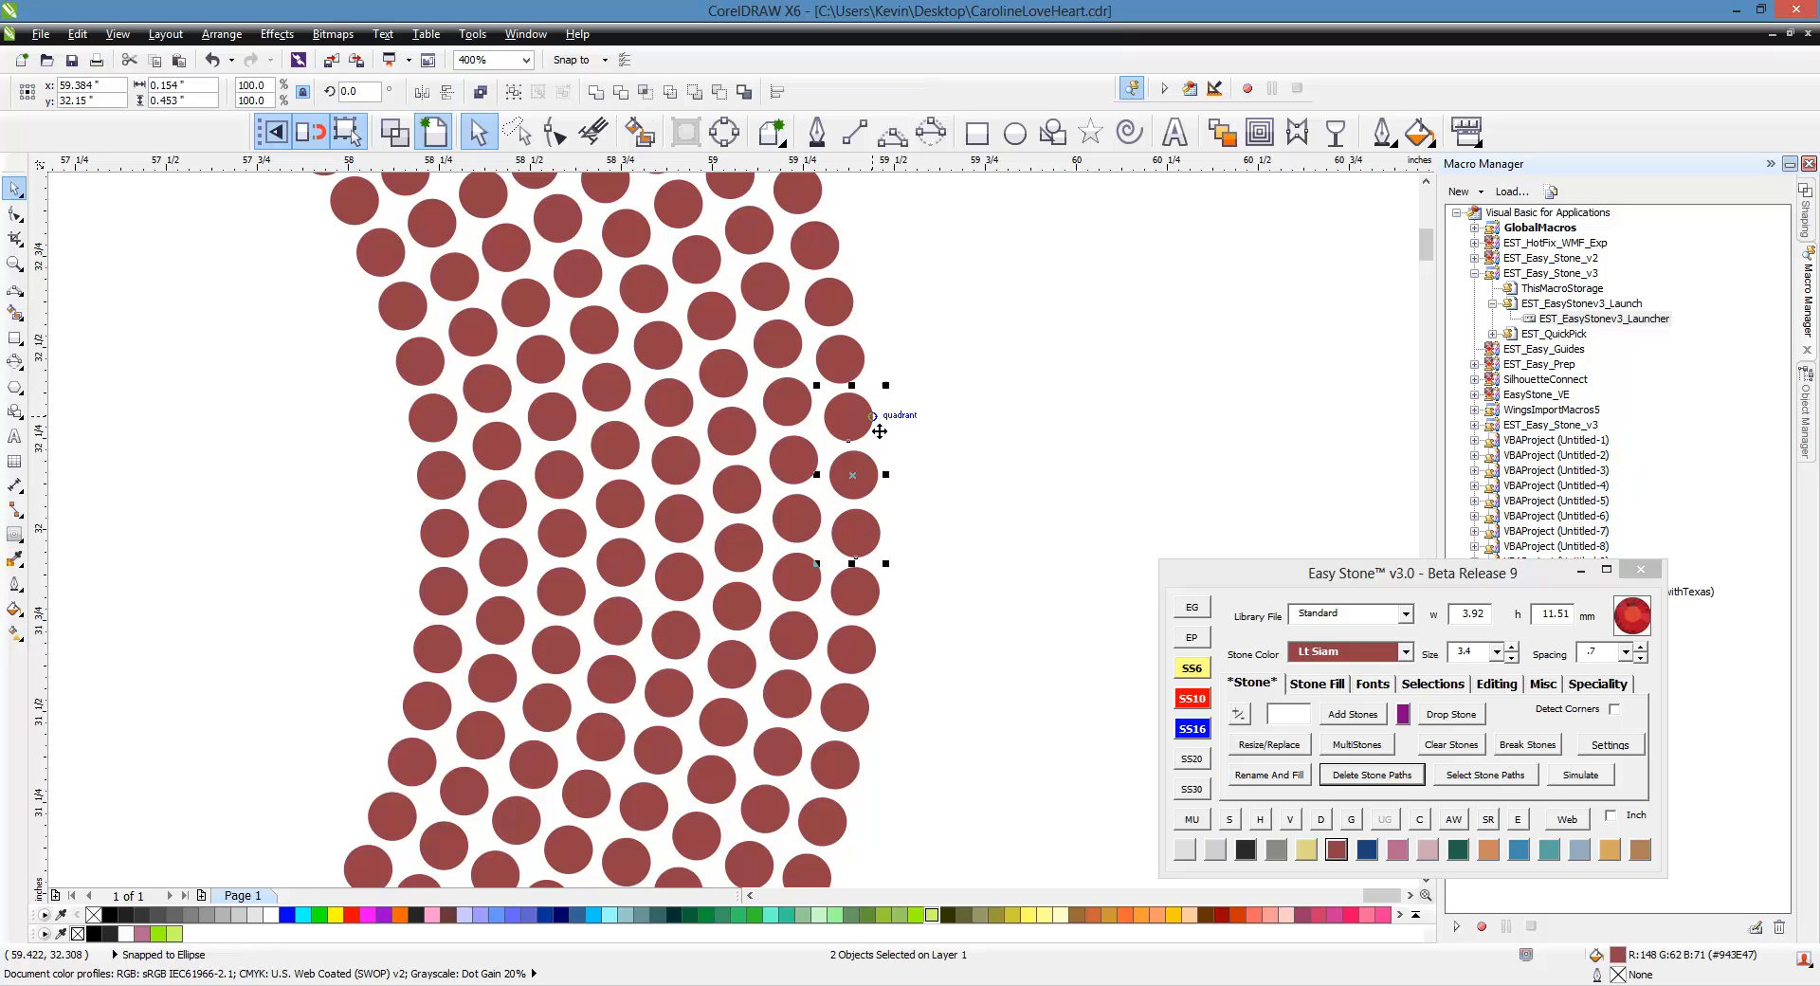
{"action": "left_click", "coordinate": [842, 316], "text": "shift"}
{"action": "left_click", "coordinate": [800, 203], "text": "shift"}
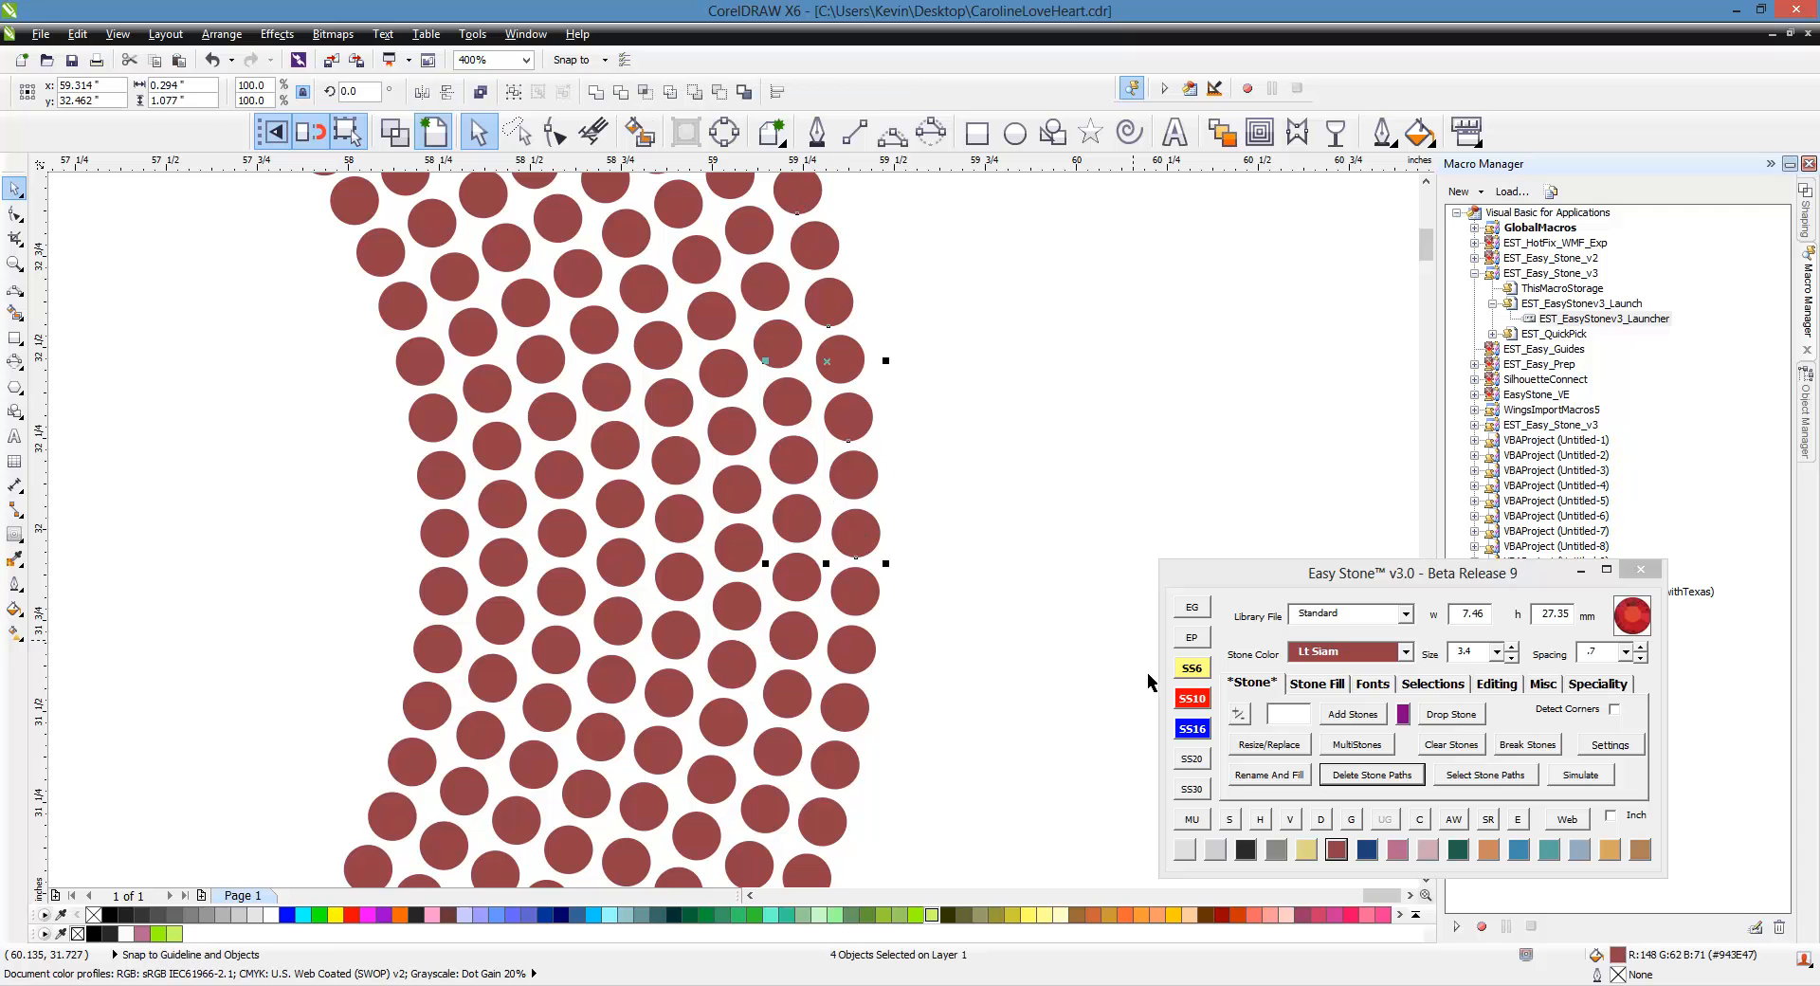
{"action": "left_click", "coordinate": [1185, 850]}
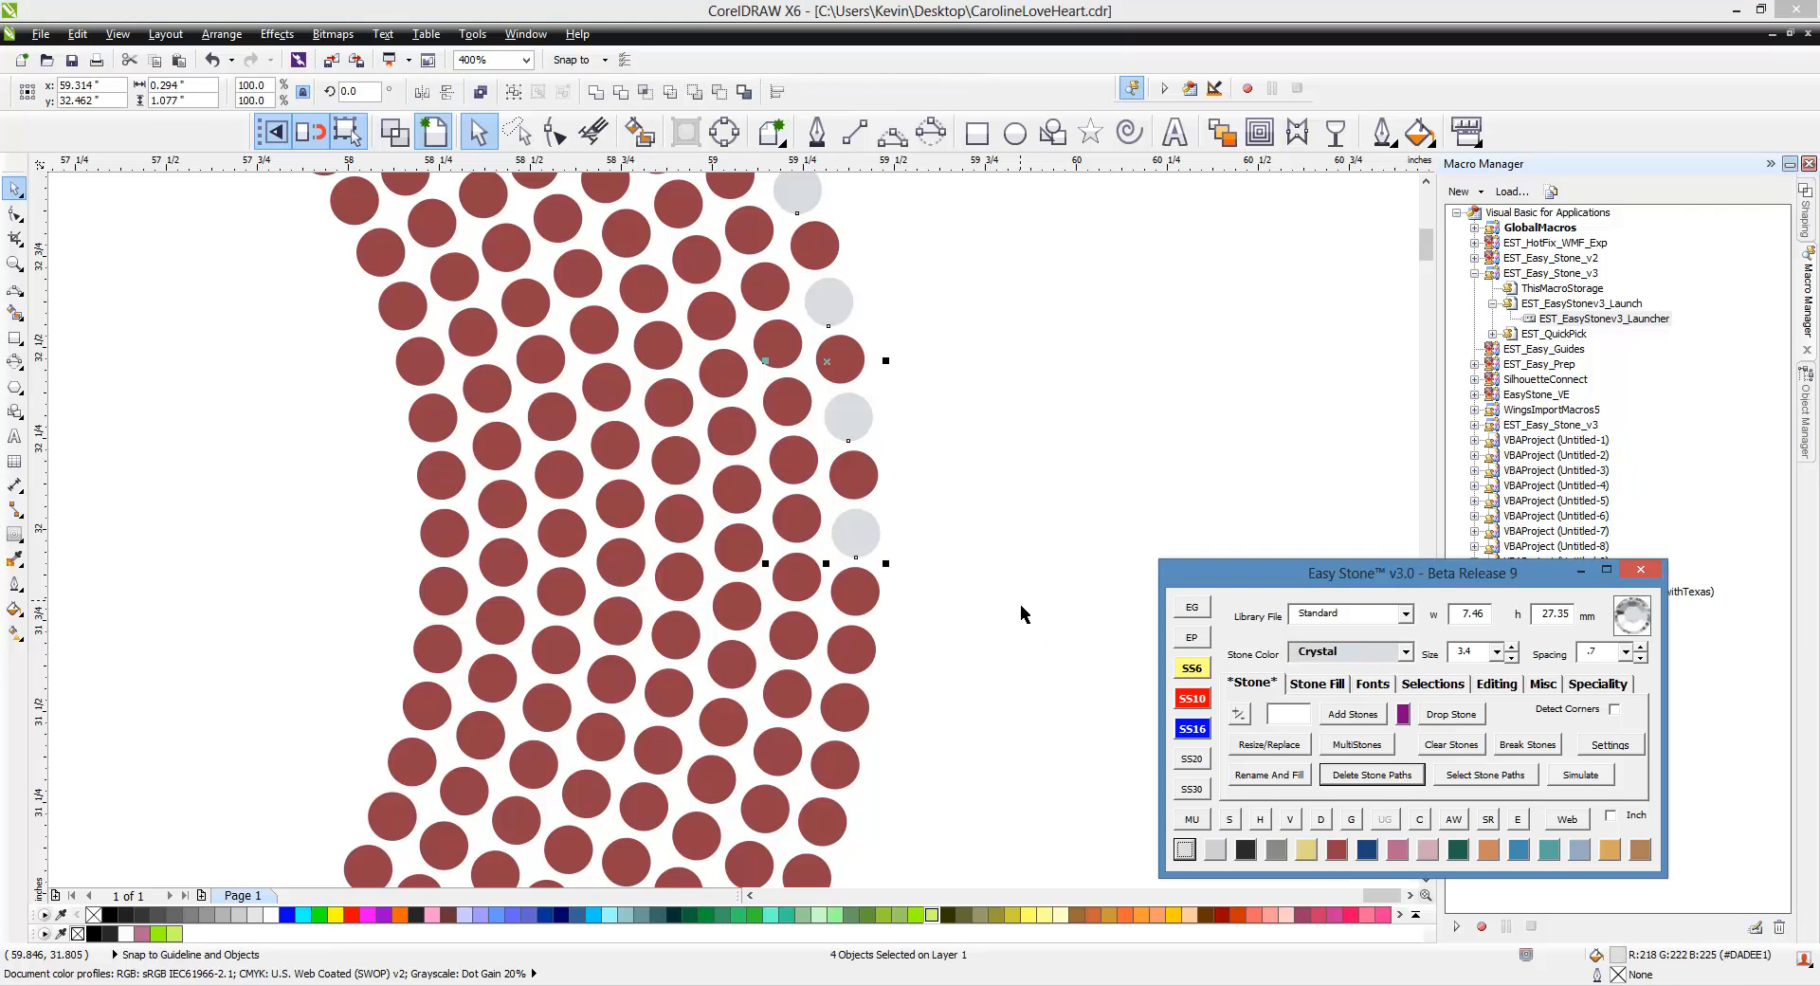
- Continue the alternating pattern down the outer ring's right edge by recoloring four more stones to Crystal
{"action": "left_click", "coordinate": [853, 650]}
{"action": "scroll", "coordinate": [925, 512], "scroll_direction": "down", "scroll_amount": 1}
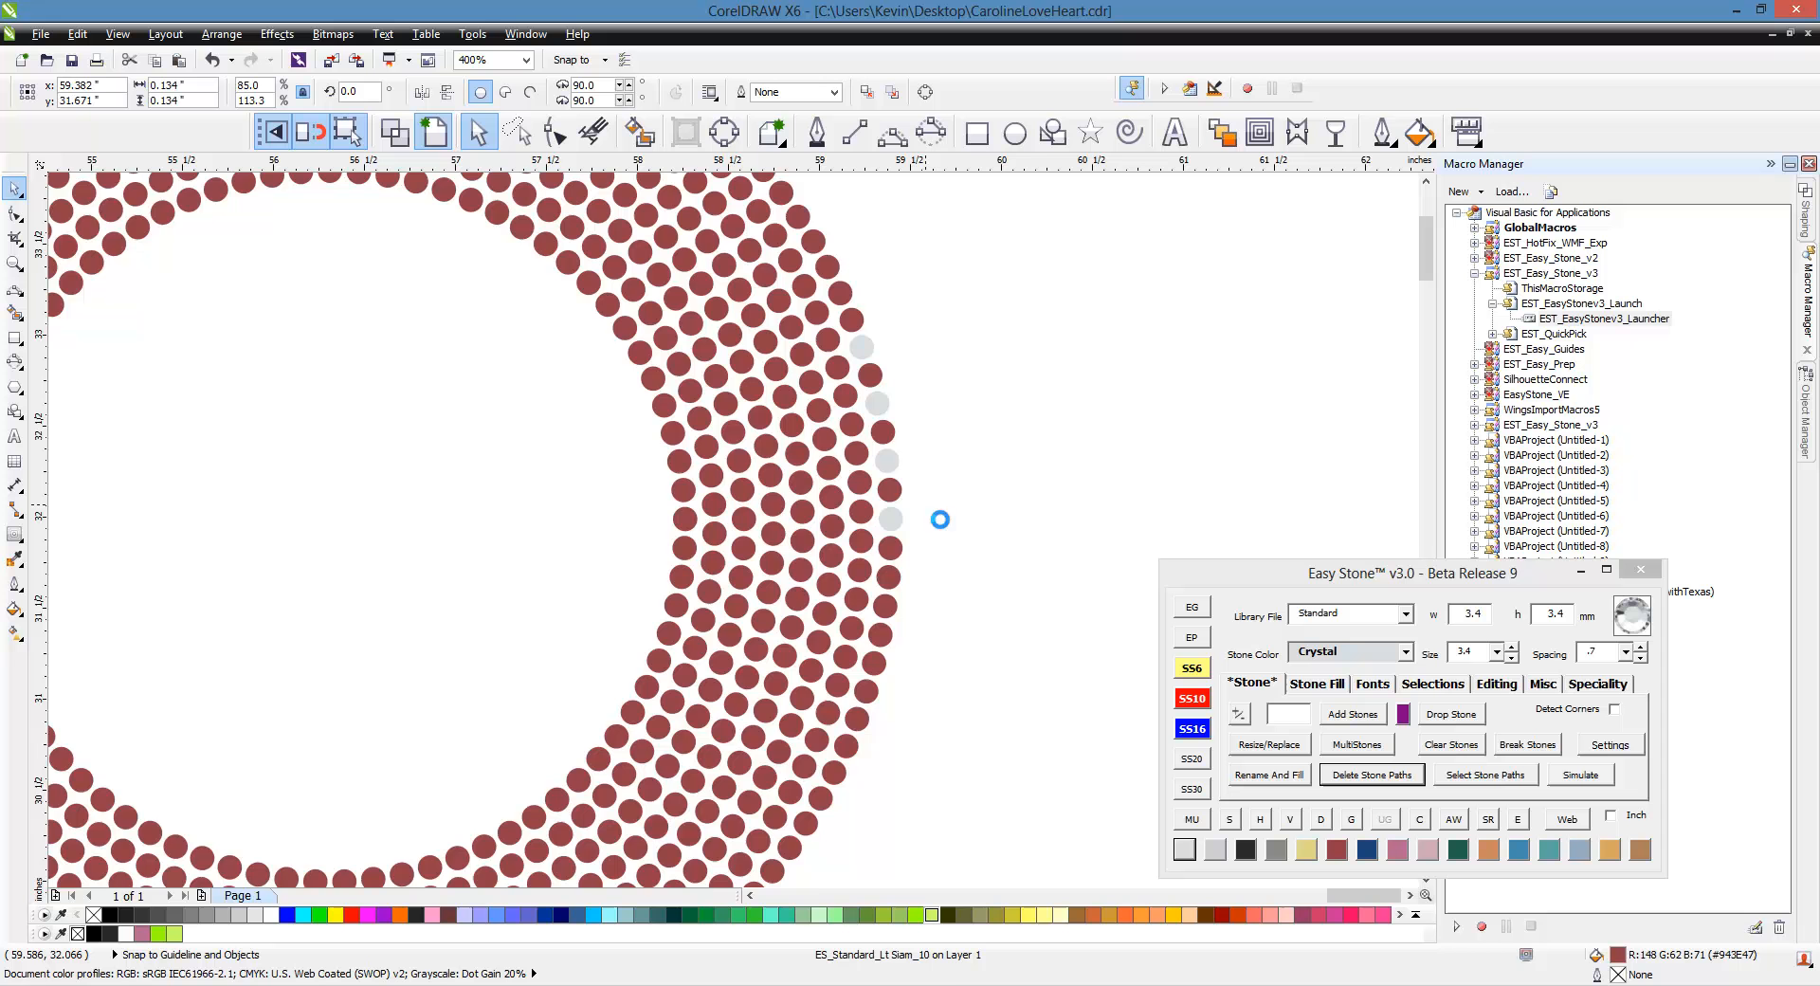
{"action": "scroll", "coordinate": [880, 645], "scroll_direction": "up", "scroll_amount": 1}
{"action": "left_click", "coordinate": [882, 641], "text": "shift"}
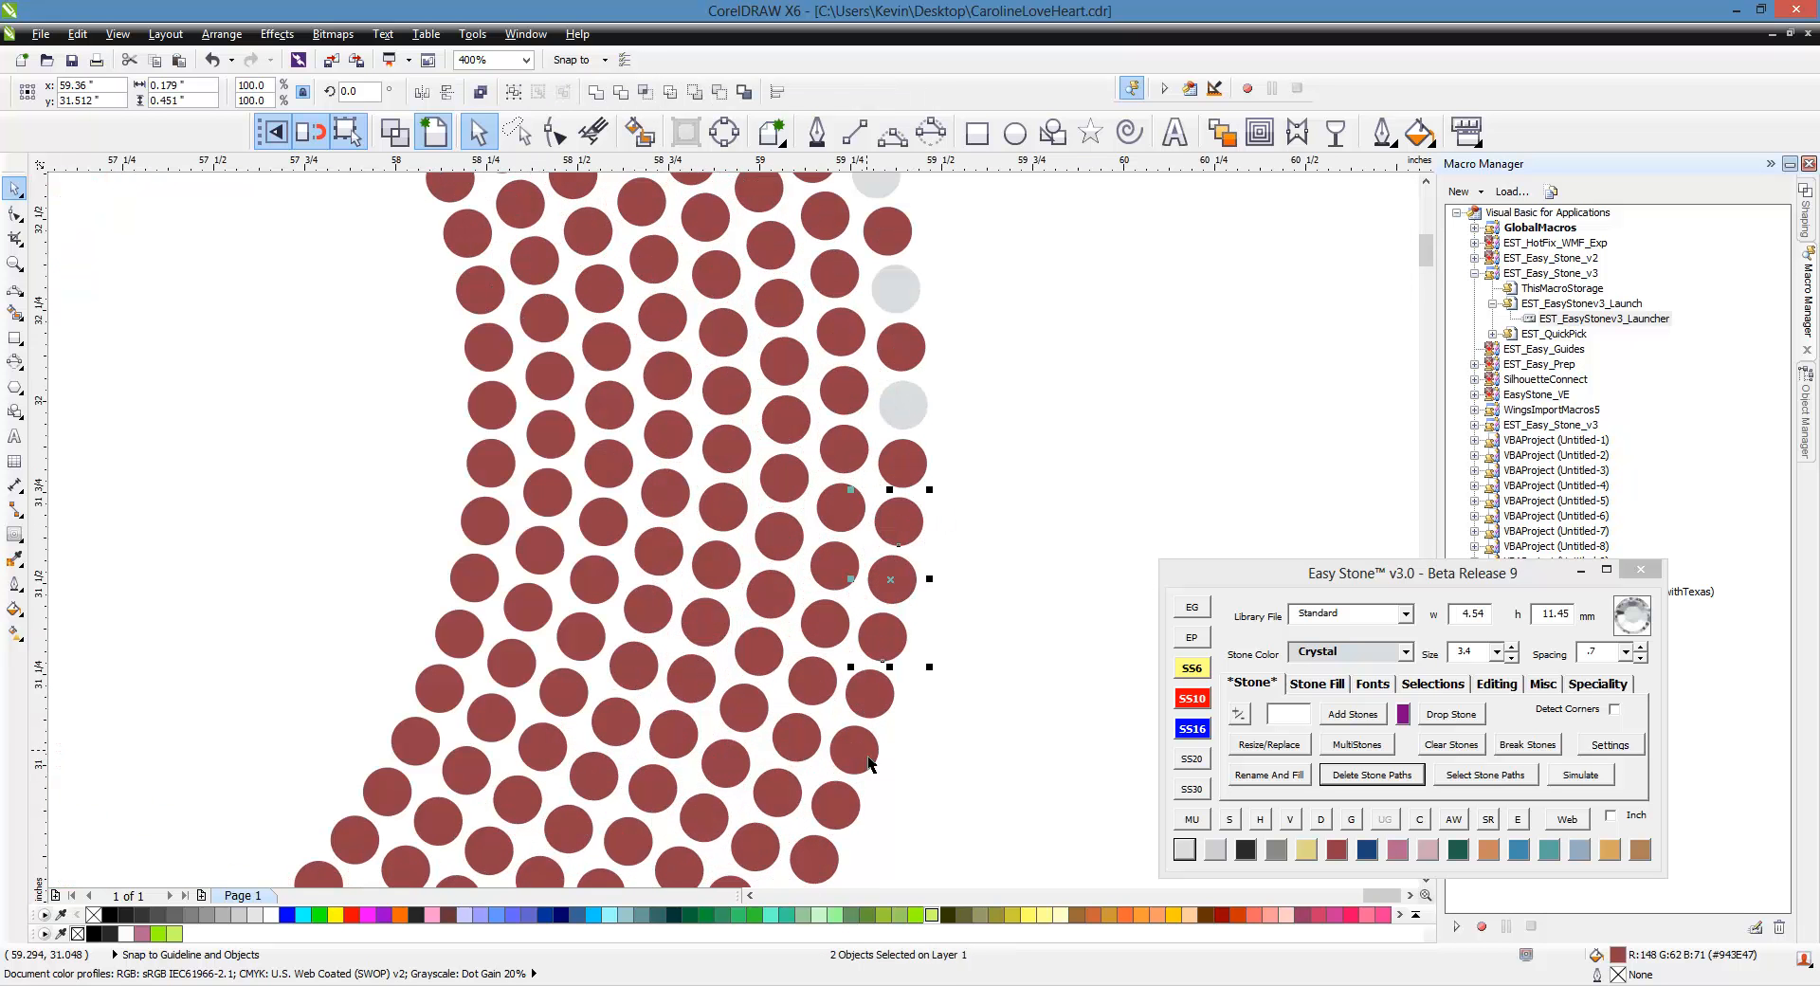
{"action": "left_click", "coordinate": [818, 858], "text": "shift"}
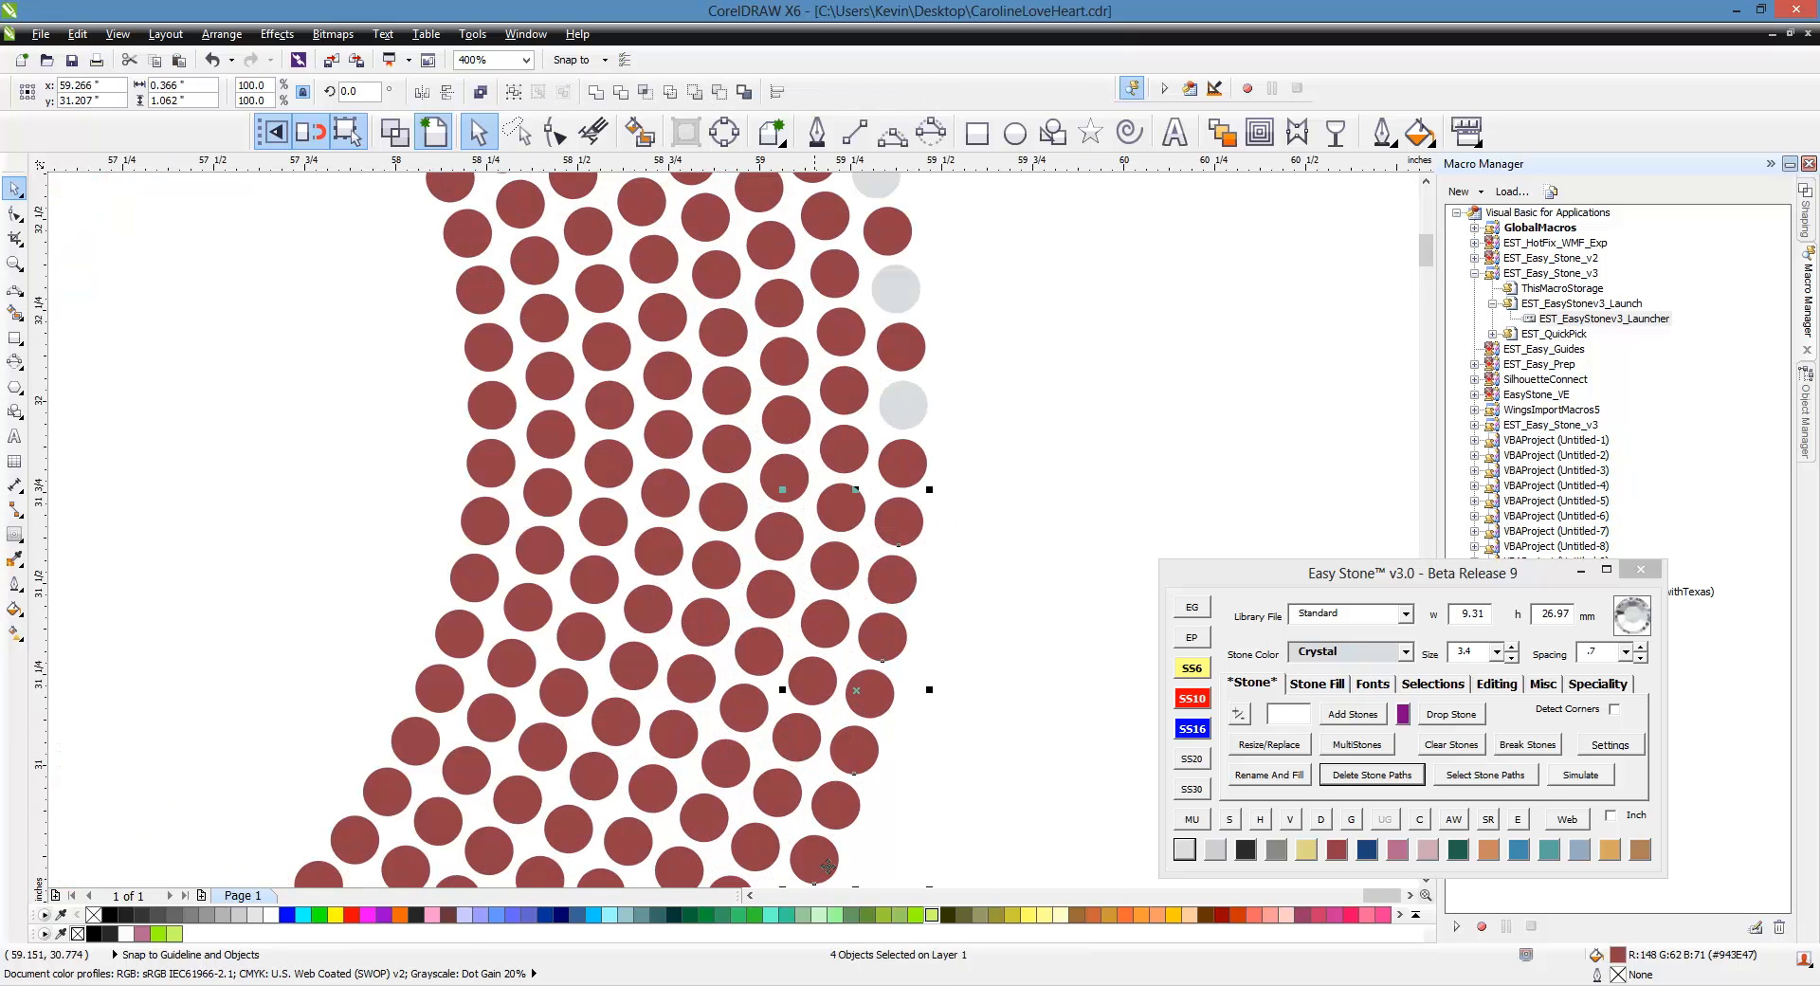
{"action": "left_click", "coordinate": [1185, 849]}
{"action": "left_click", "coordinate": [1018, 572]}
{"action": "scroll", "coordinate": [995, 592], "scroll_direction": "down", "scroll_amount": 1}
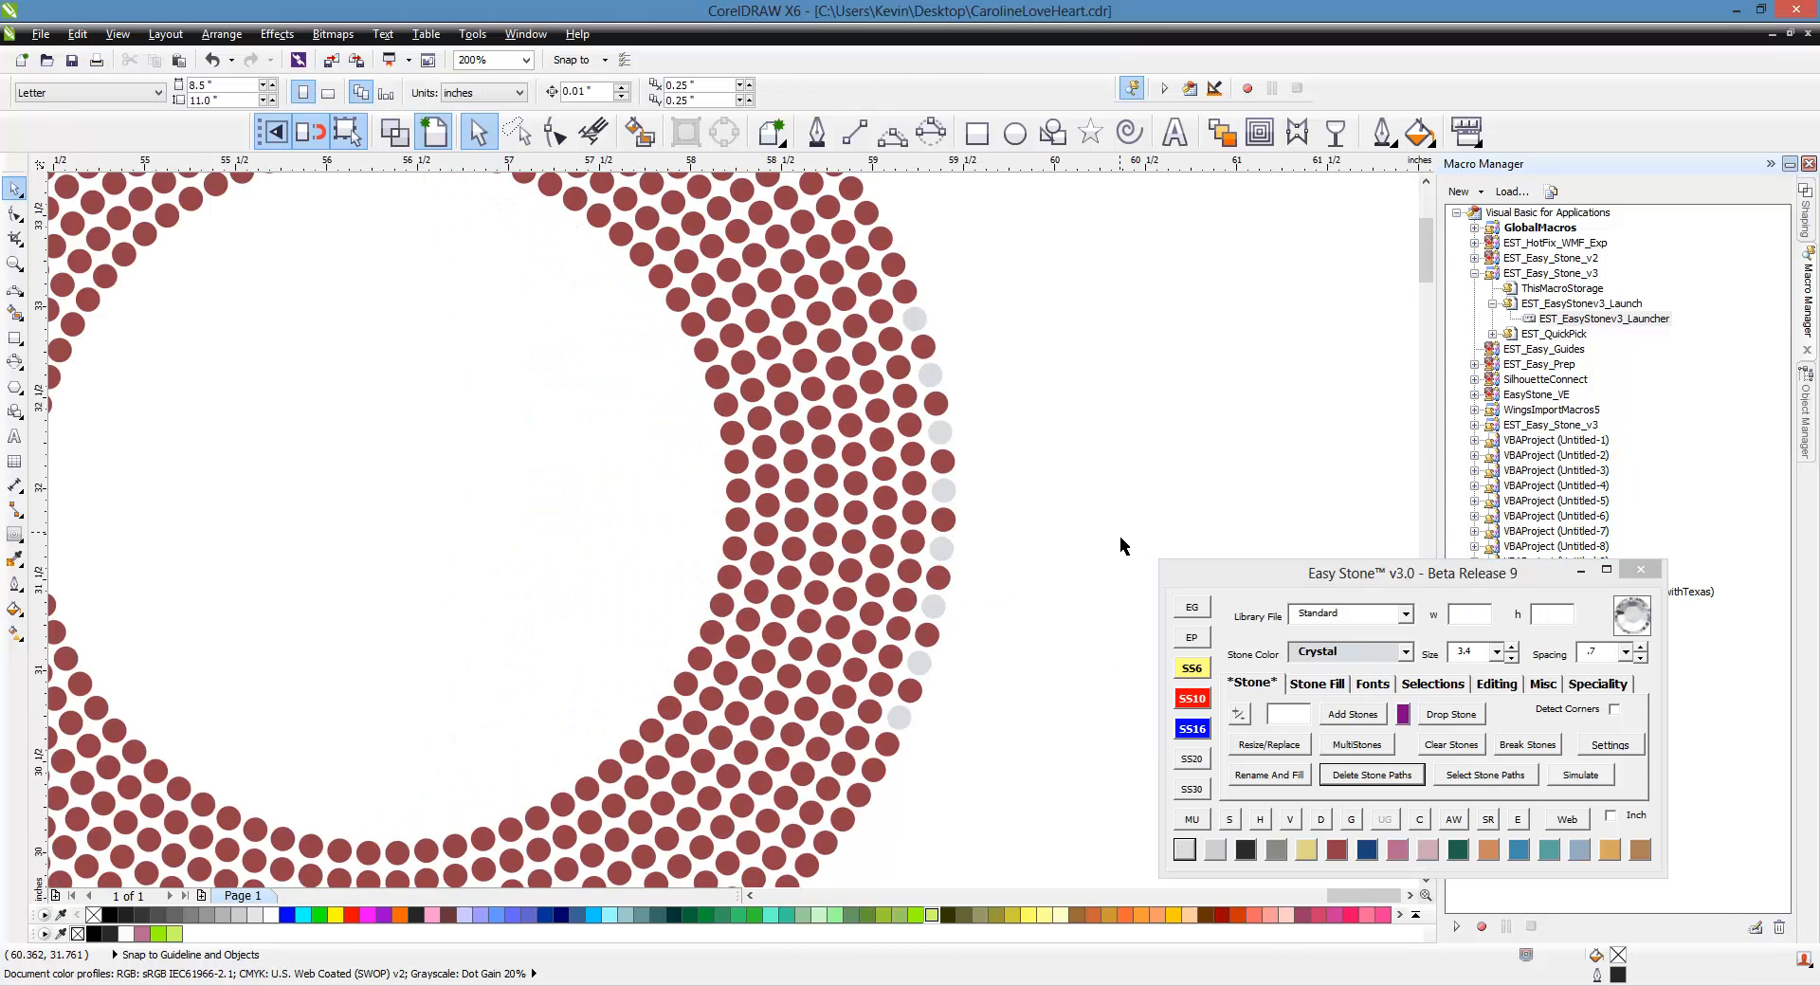
{"action": "scroll", "coordinate": [1014, 399], "scroll_direction": "up", "scroll_amount": 1}
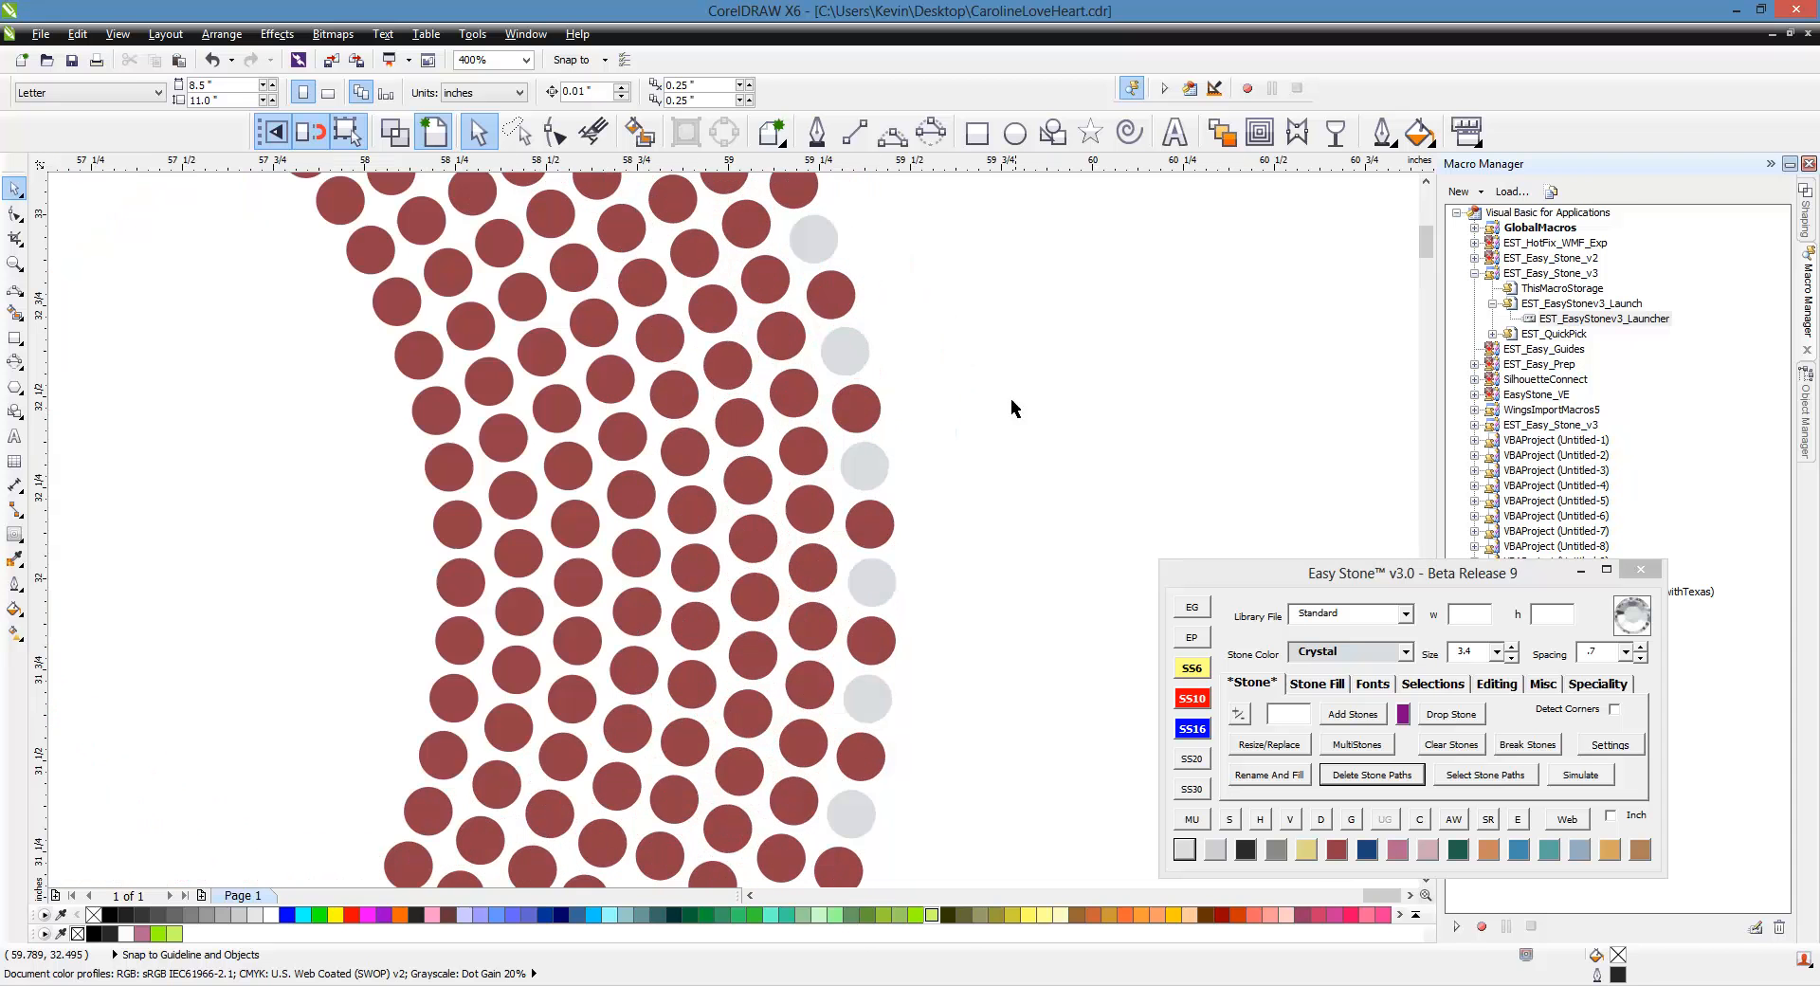
{"action": "left_click", "coordinate": [831, 295]}
{"action": "left_click", "coordinate": [843, 351], "text": "shift"}
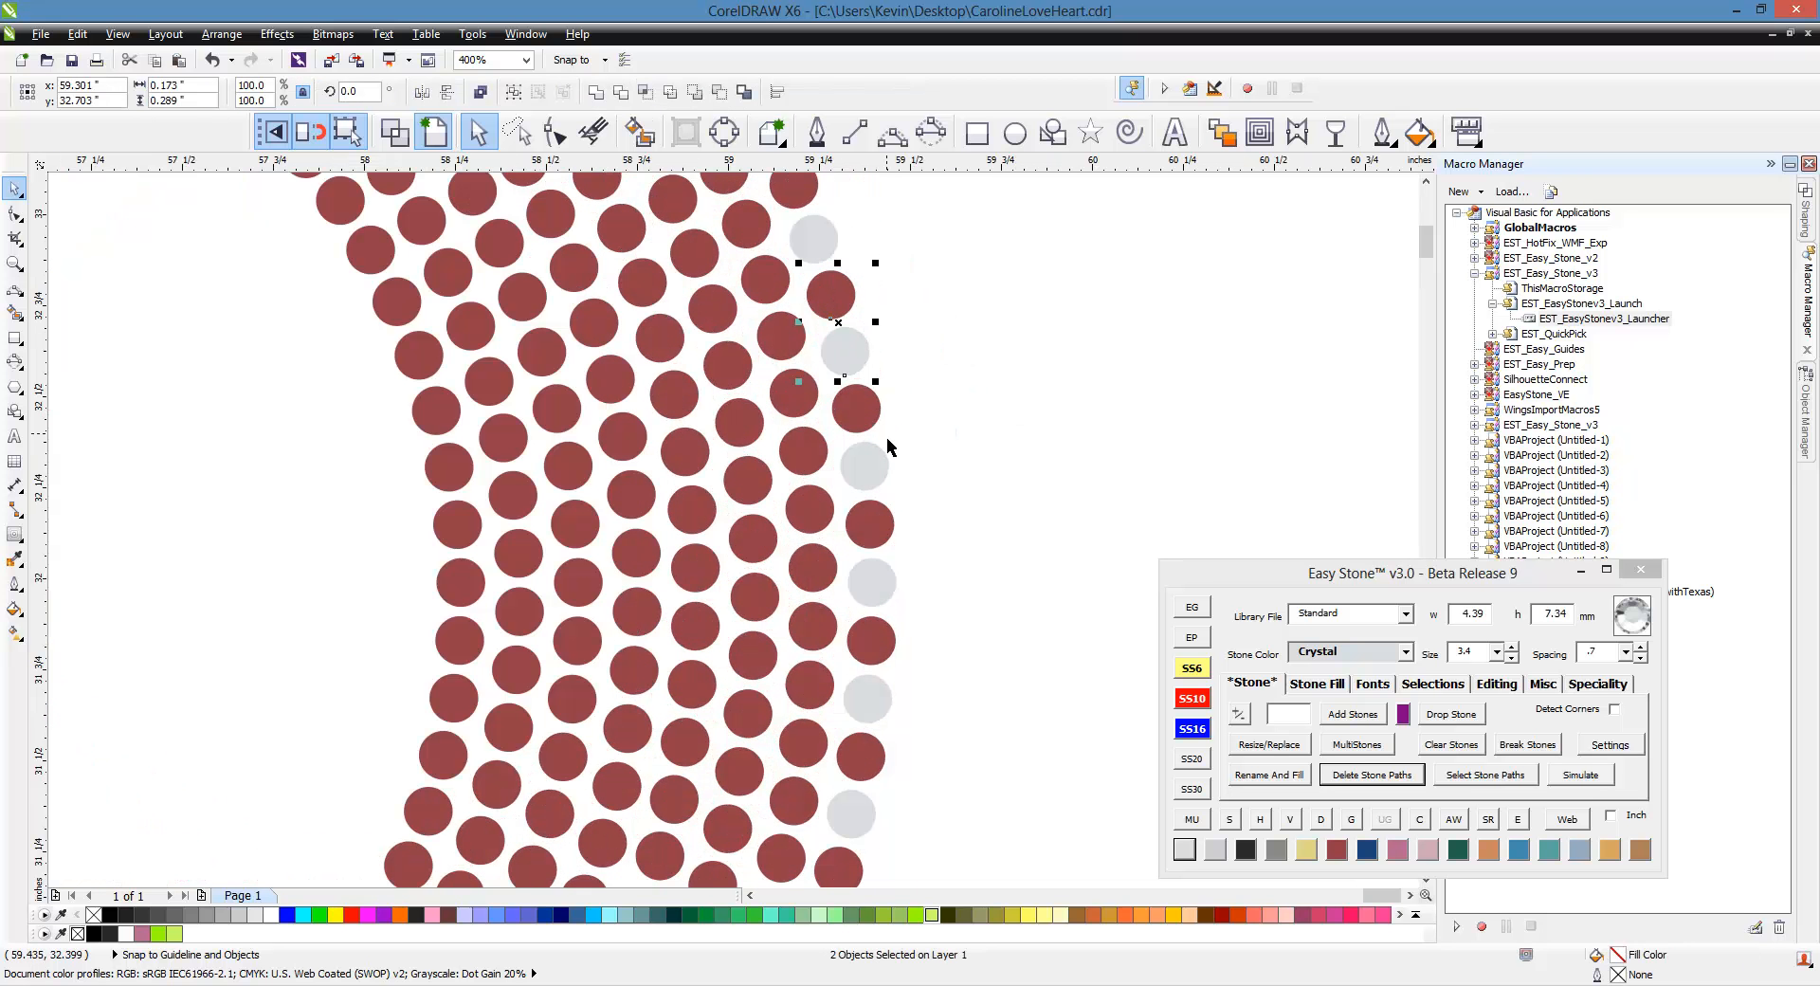
{"action": "left_click", "coordinate": [856, 408], "text": "shift"}
{"action": "left_click", "coordinate": [877, 466], "text": "shift"}
{"action": "left_click", "coordinate": [885, 483], "text": "shift"}
{"action": "left_click", "coordinate": [844, 305]}
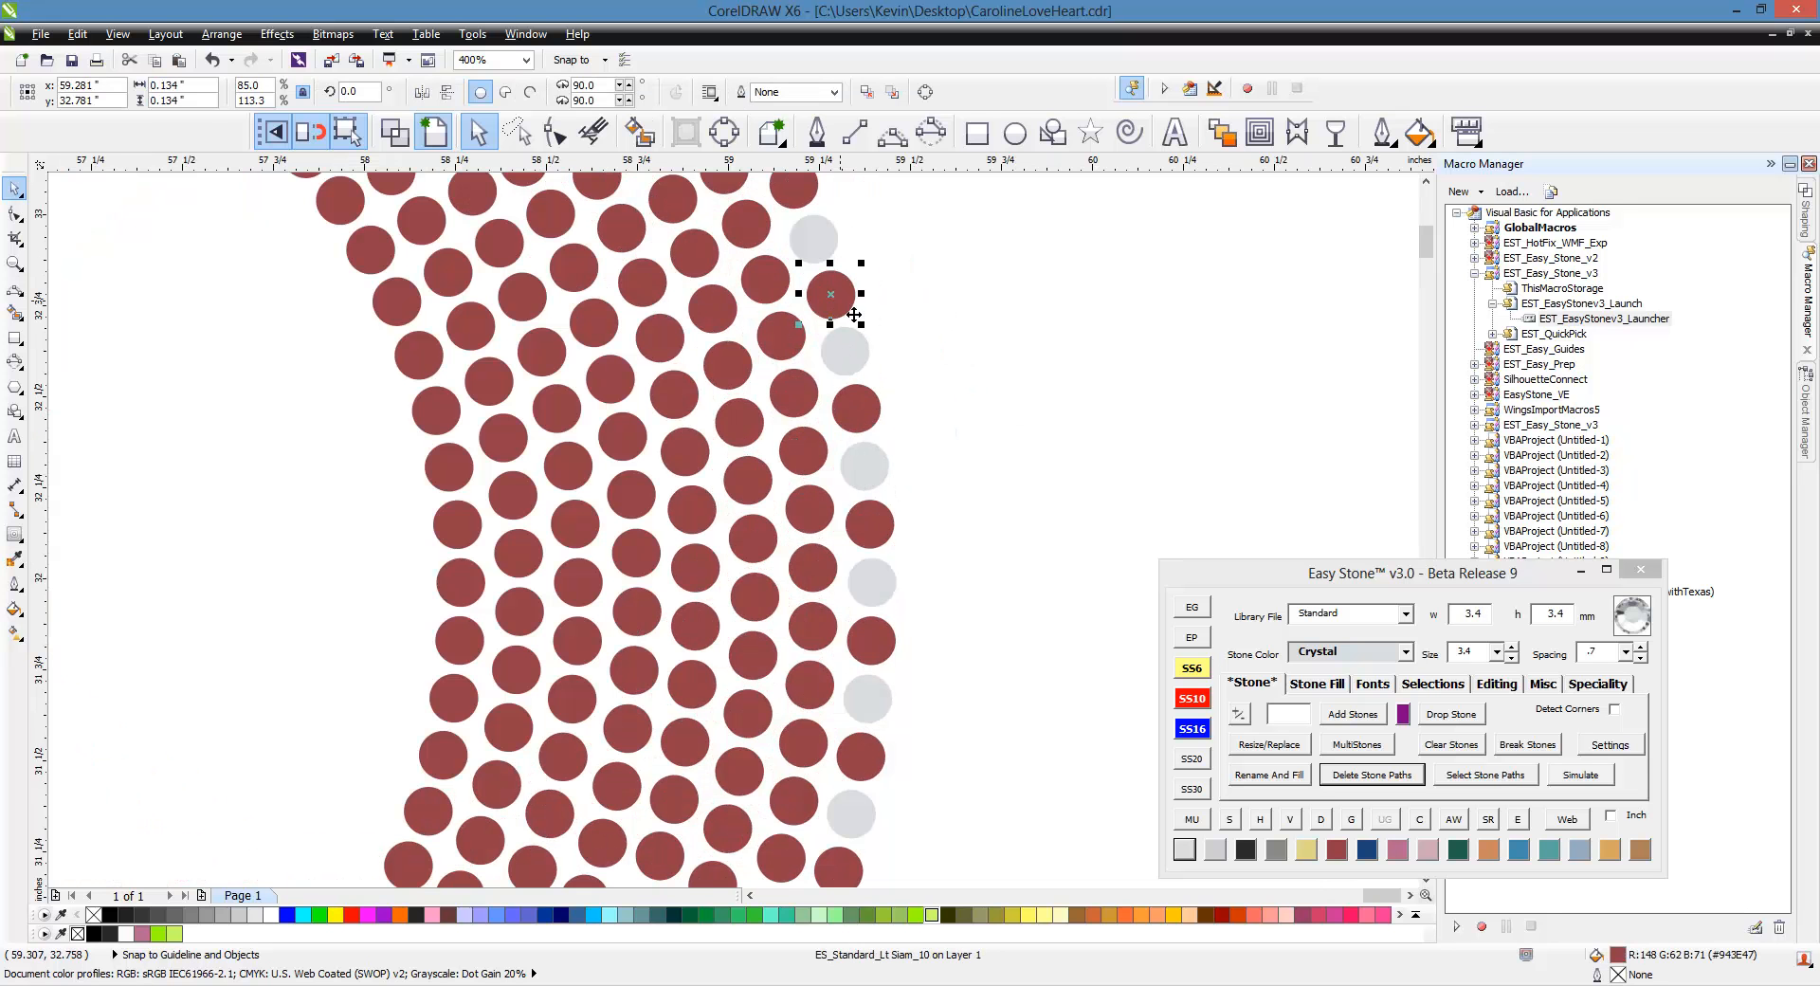
{"action": "left_click", "coordinate": [1014, 407]}
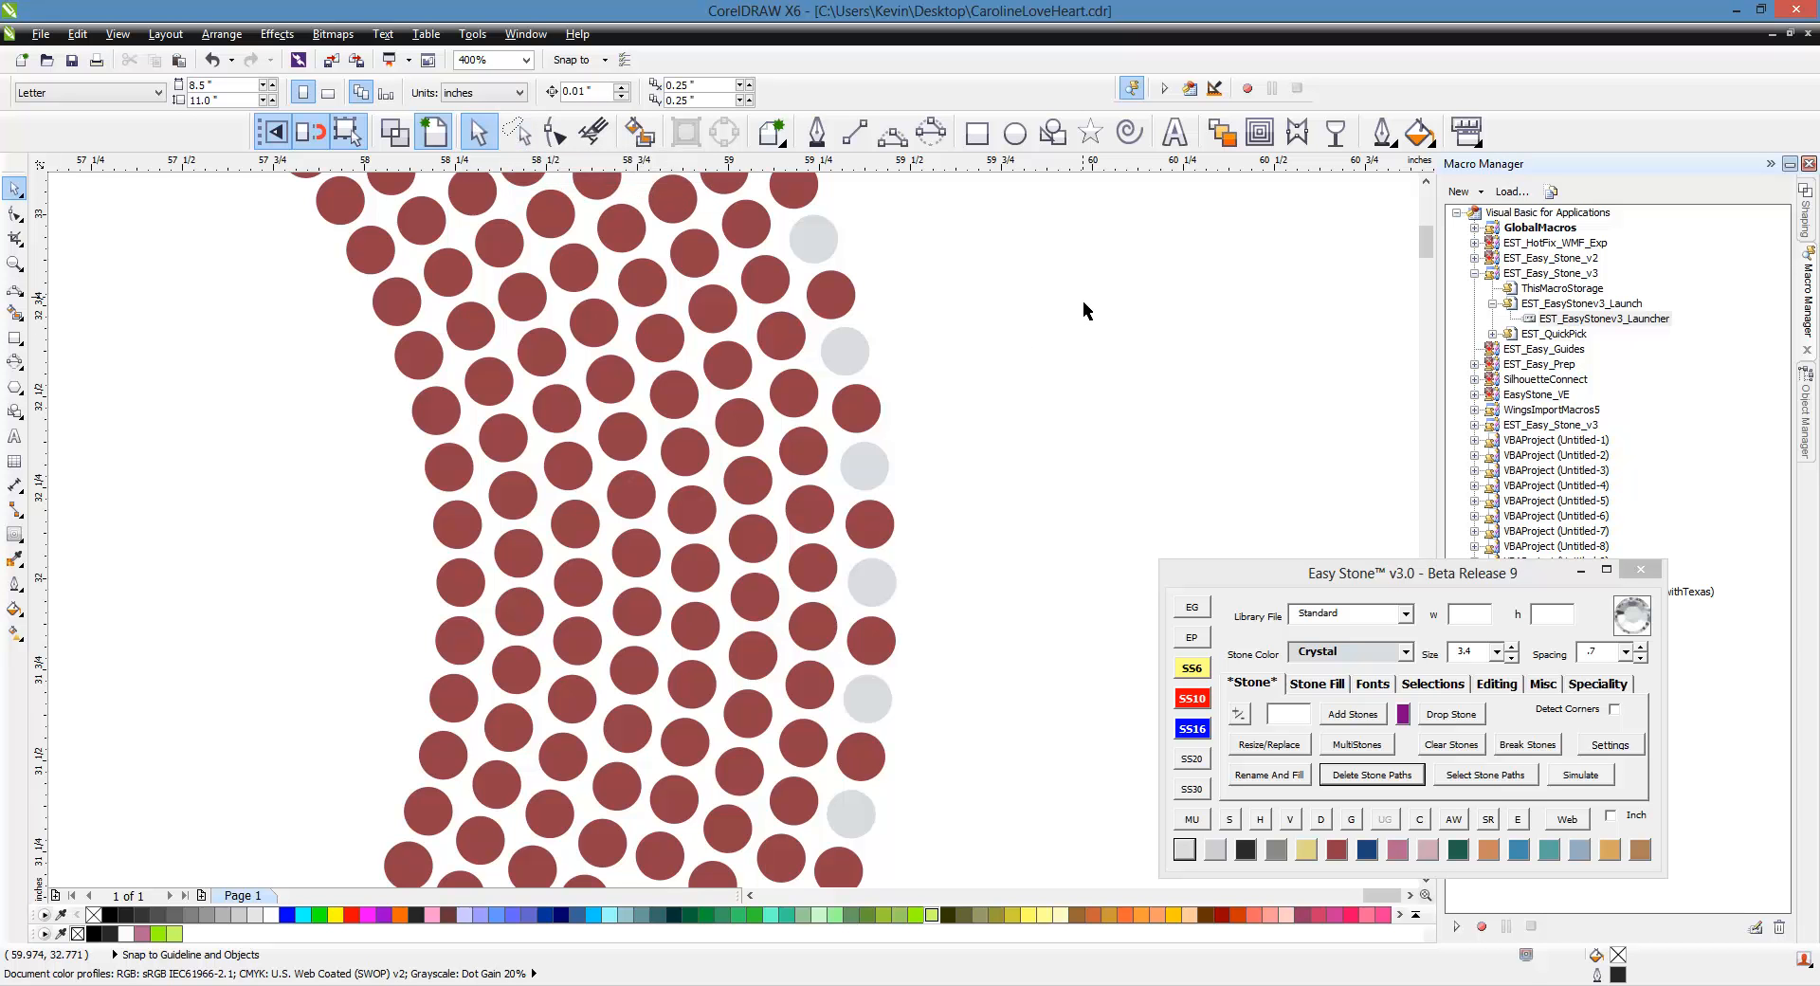
- Marquee-select the fully enclosed stones on the ring's outer right edge, try a light yellow fill, and undo it
{"action": "left_click_drag", "start_coordinate": [1083, 300], "coordinate": [812, 747]}
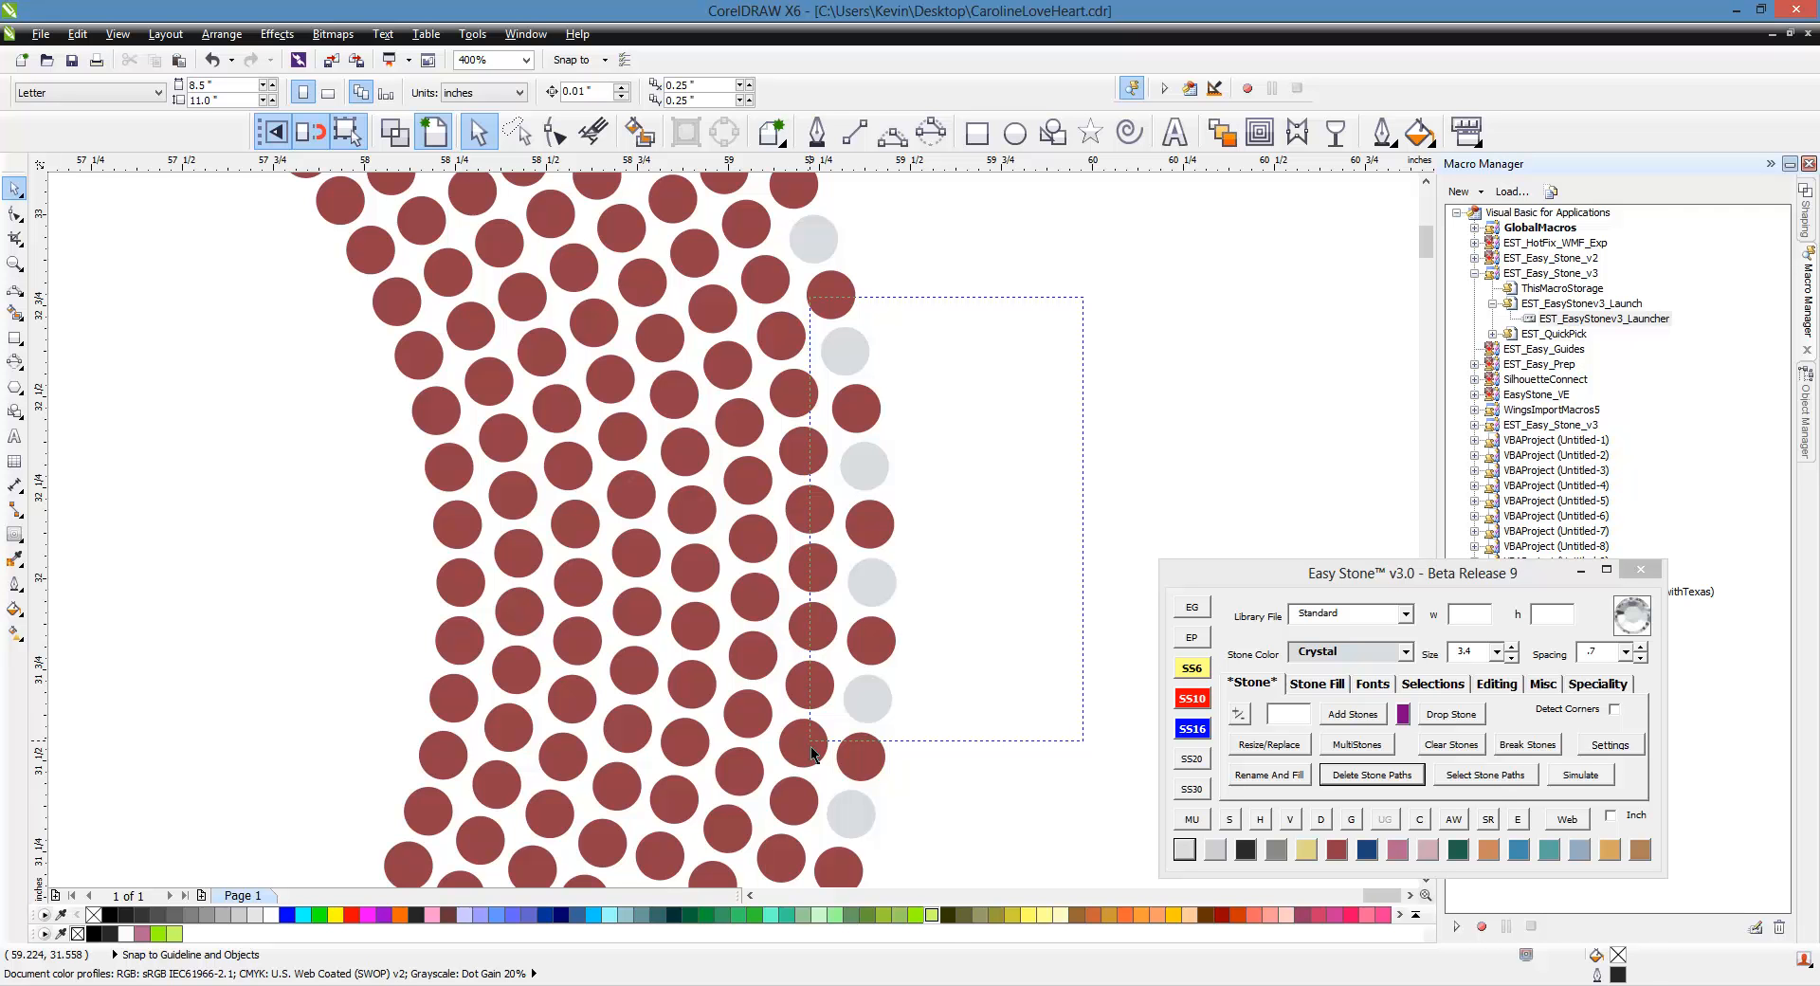
{"action": "left_click_drag", "start_coordinate": [810, 744], "coordinate": [812, 746]}
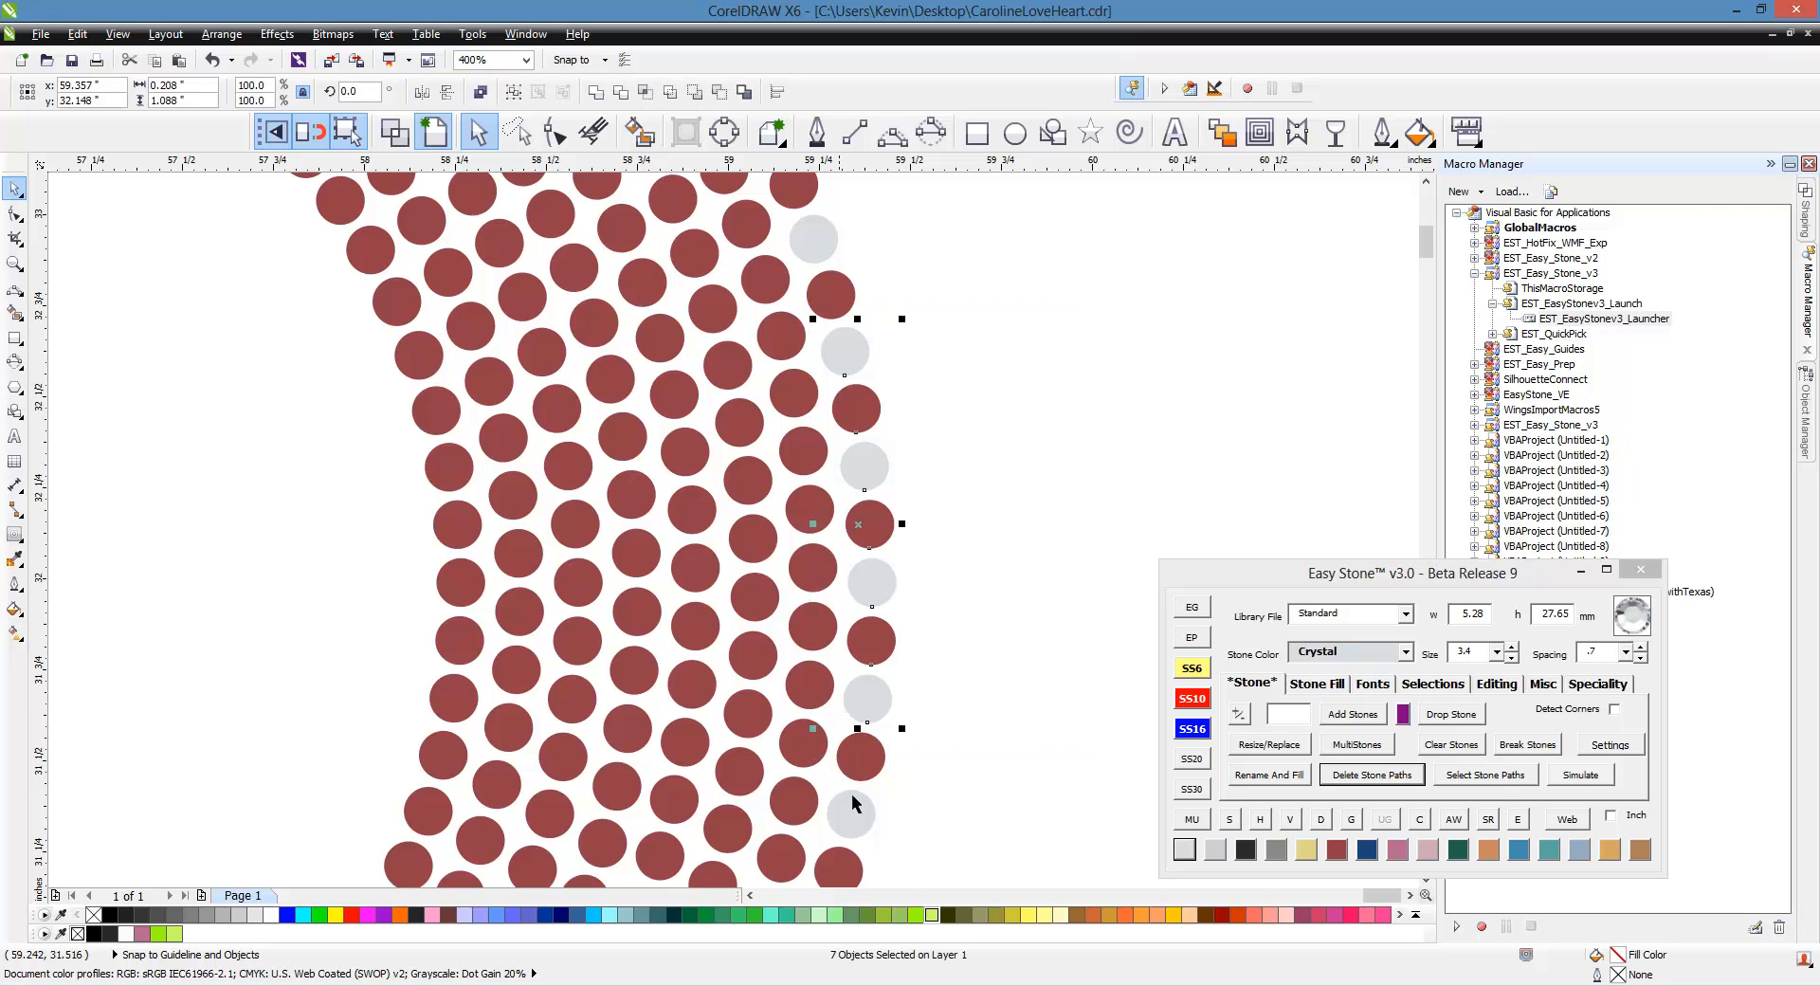
{"action": "left_click", "coordinate": [1028, 915]}
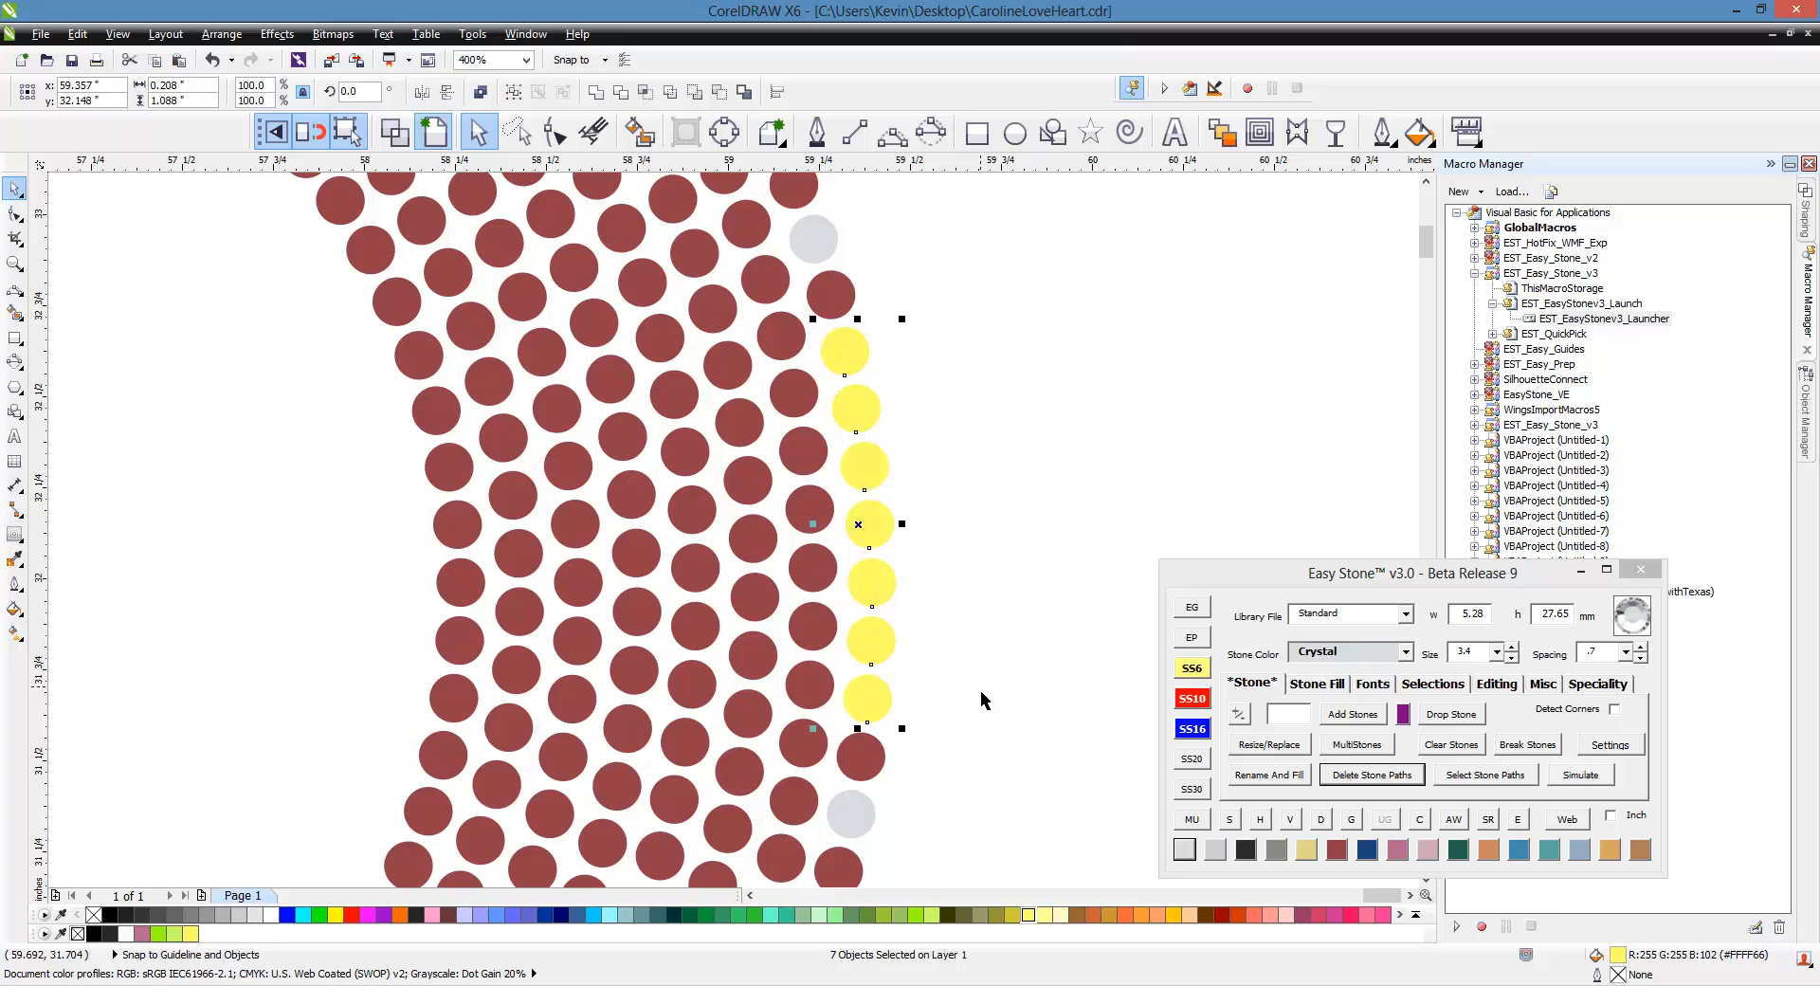
{"action": "key", "text": "ctrl+z"}
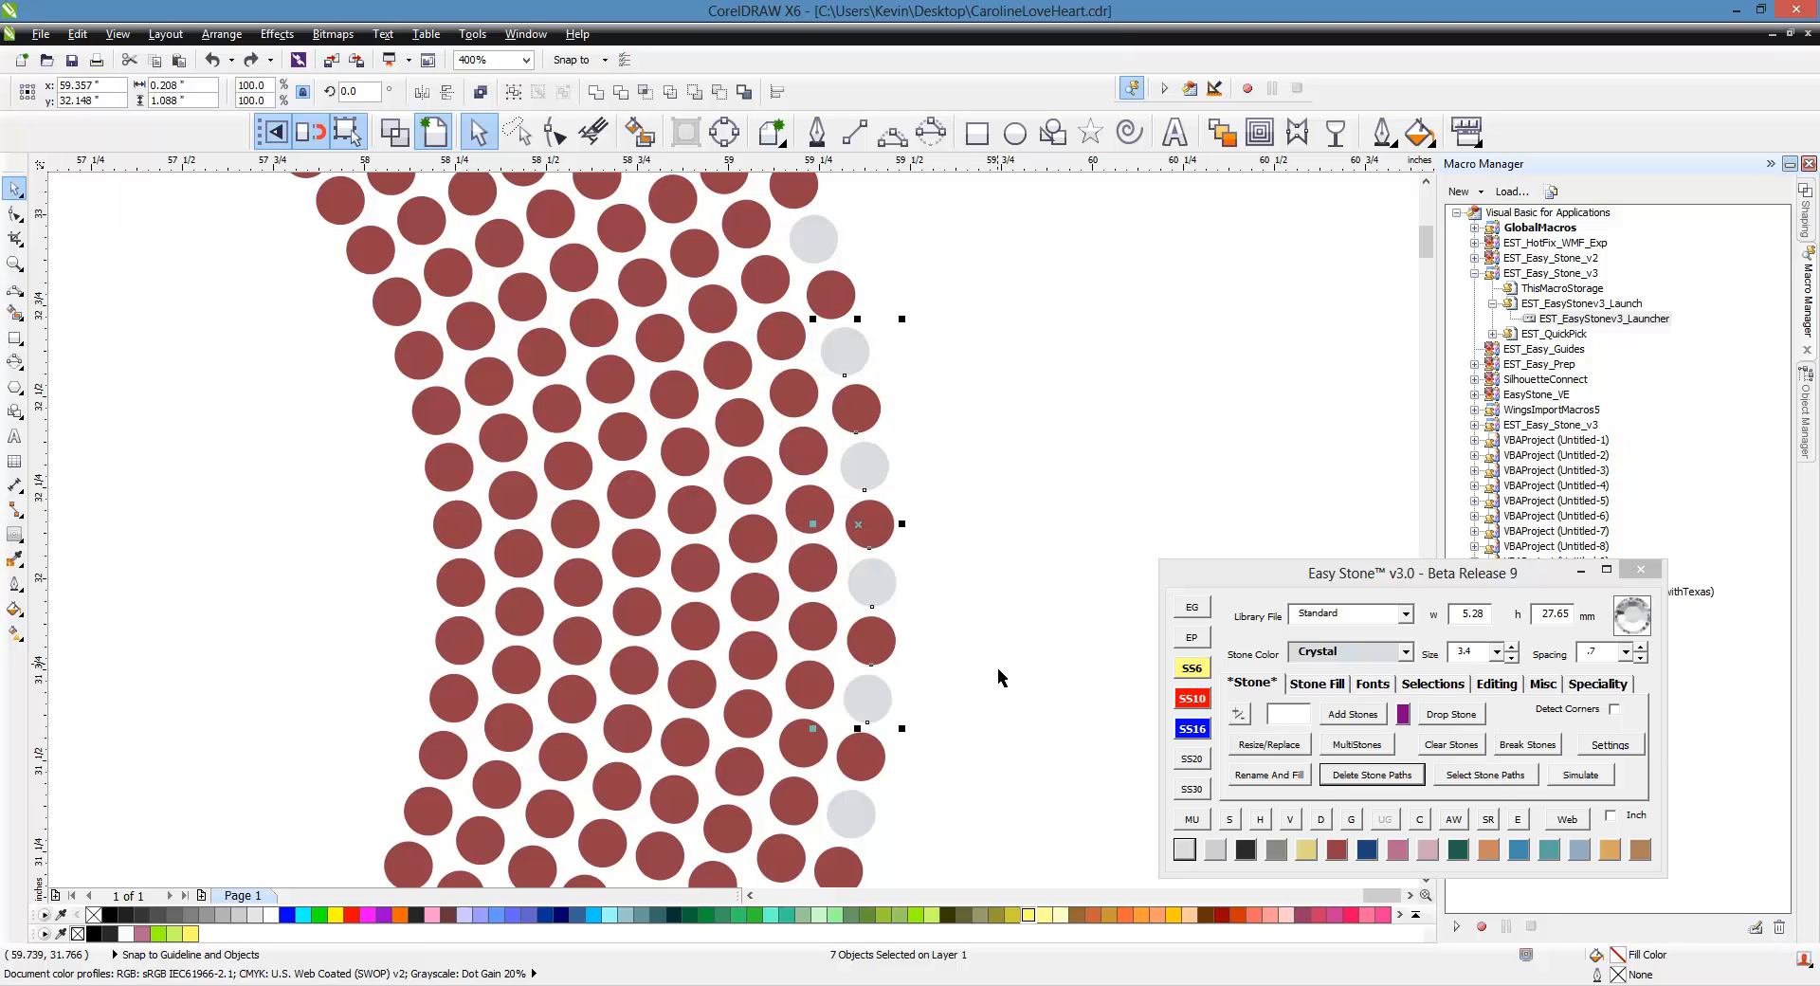
{"action": "key", "text": "Escape"}
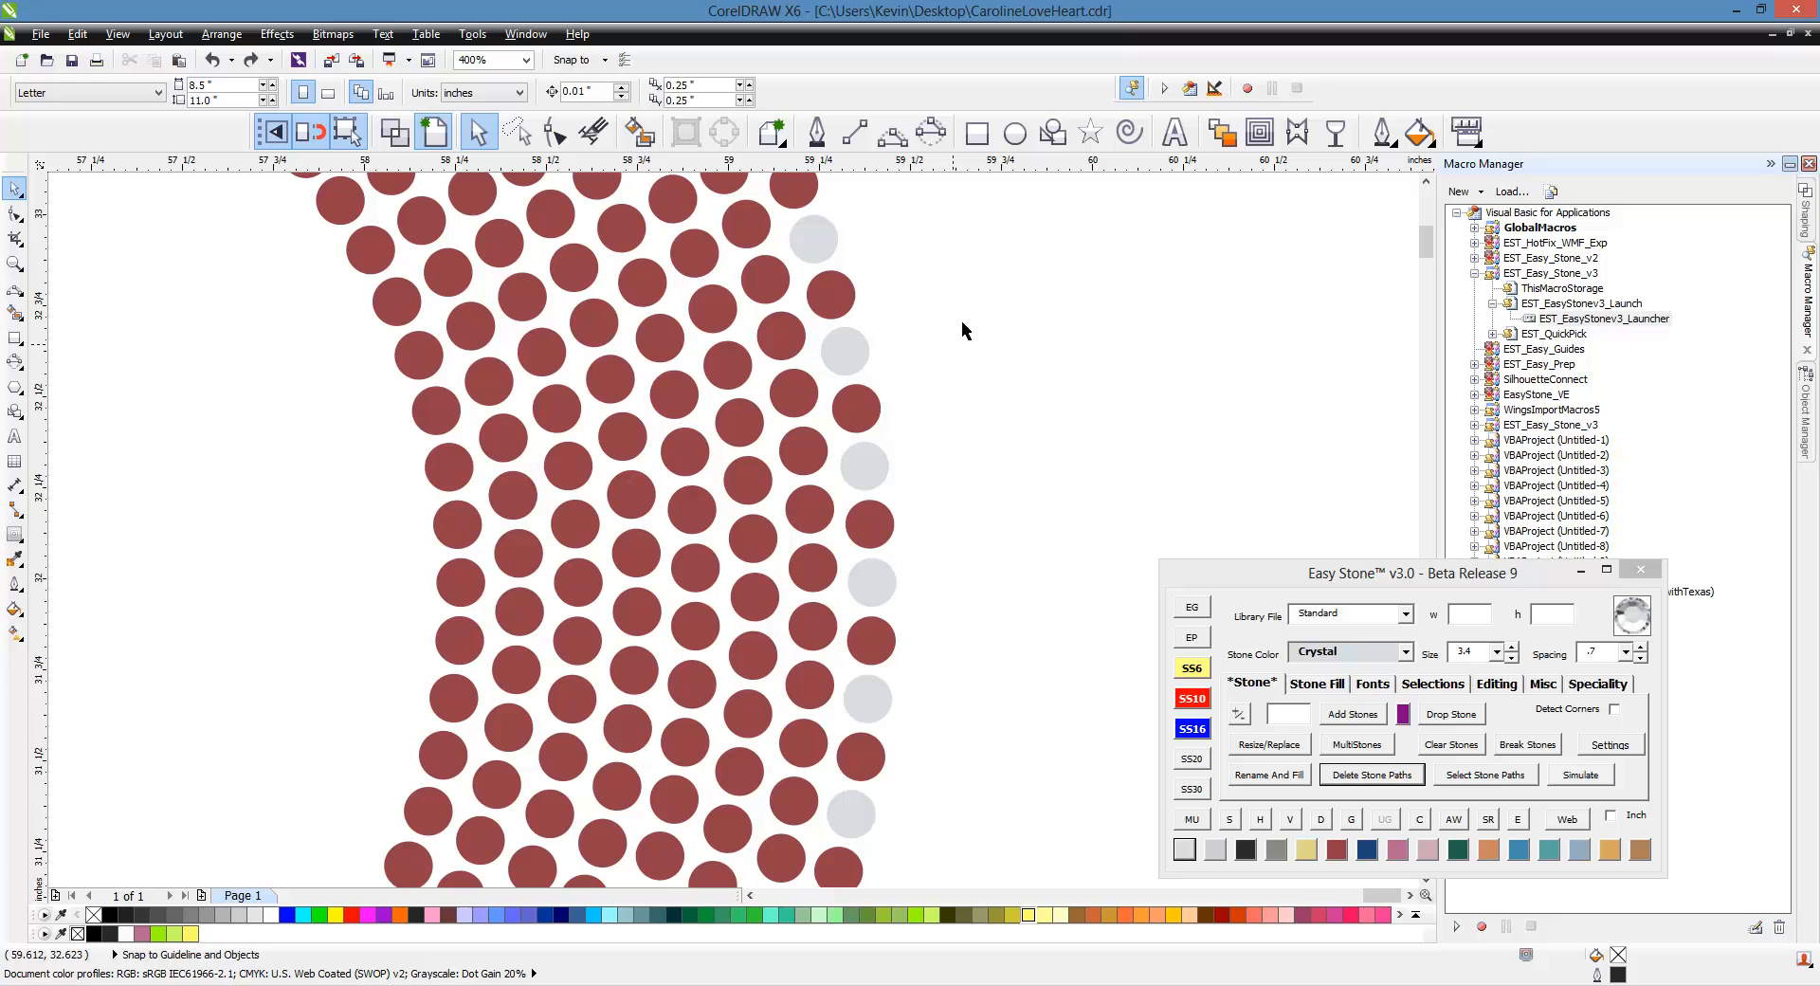
- Marquee-select every stone touched along the two outermost right-hand rows, try a light yellow fill, and undo it
{"action": "left_click_drag", "start_coordinate": [975, 231], "coordinate": [804, 705]}
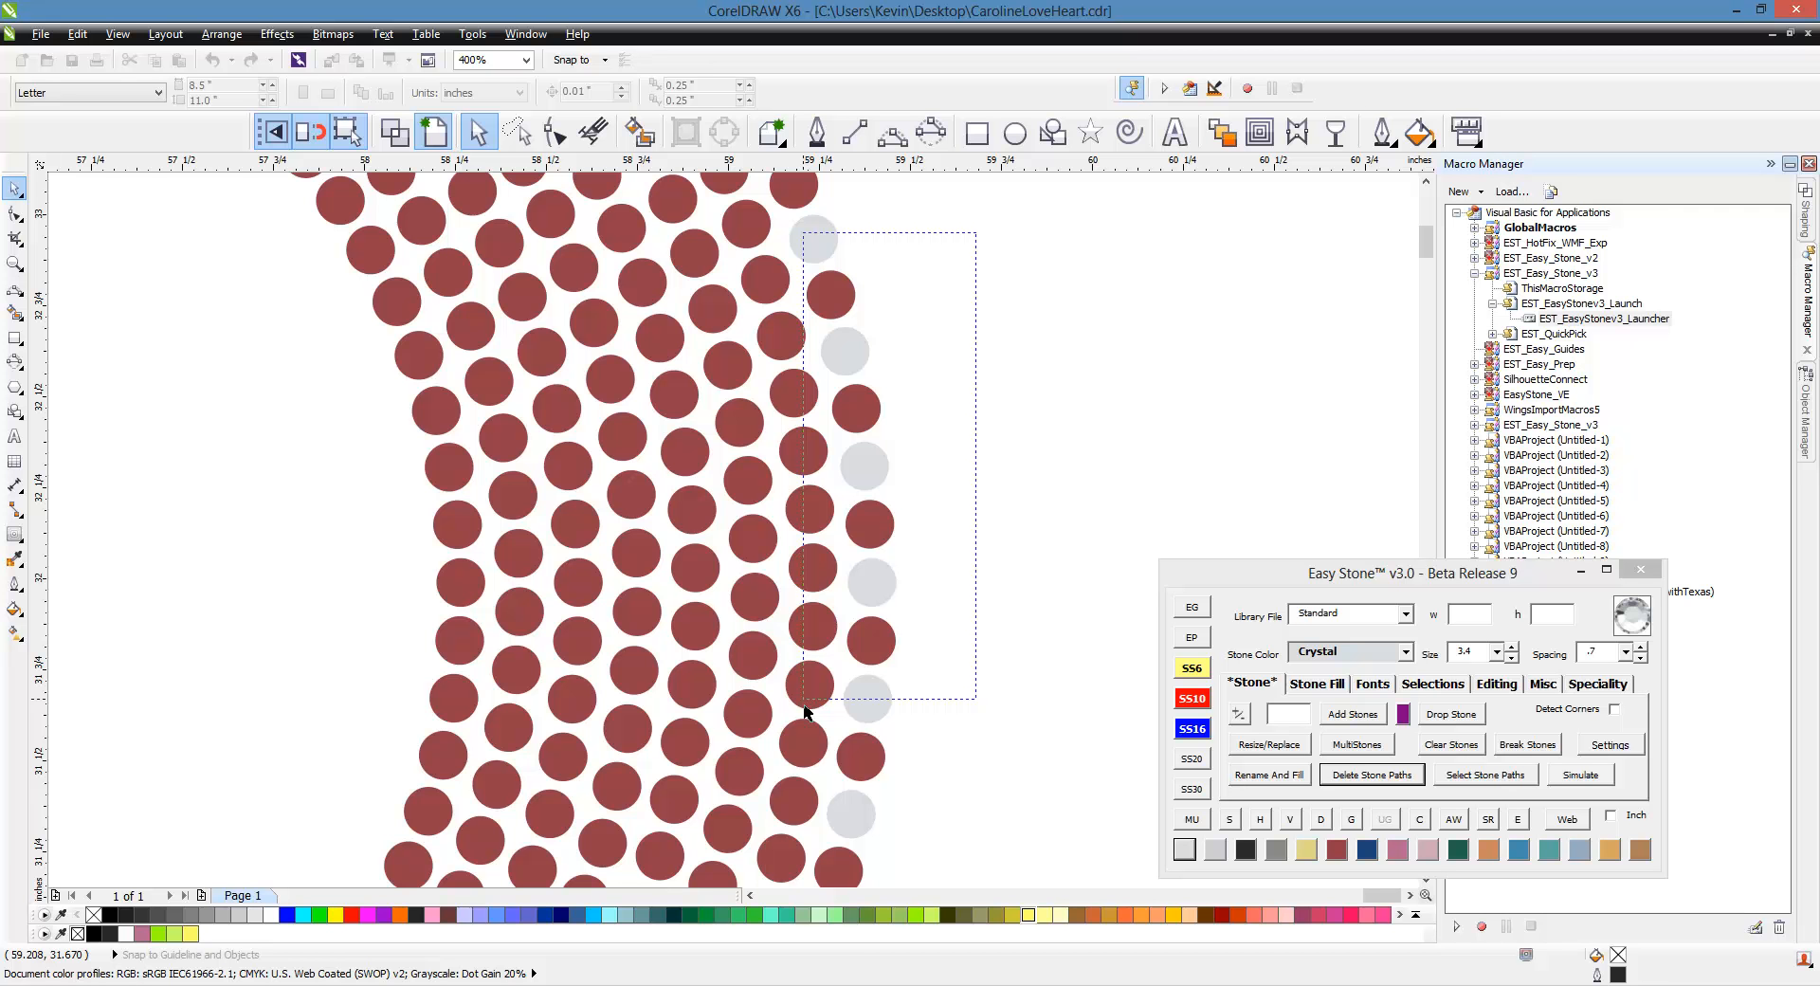
{"action": "left_click_drag", "start_coordinate": [804, 711], "coordinate": [806, 713]}
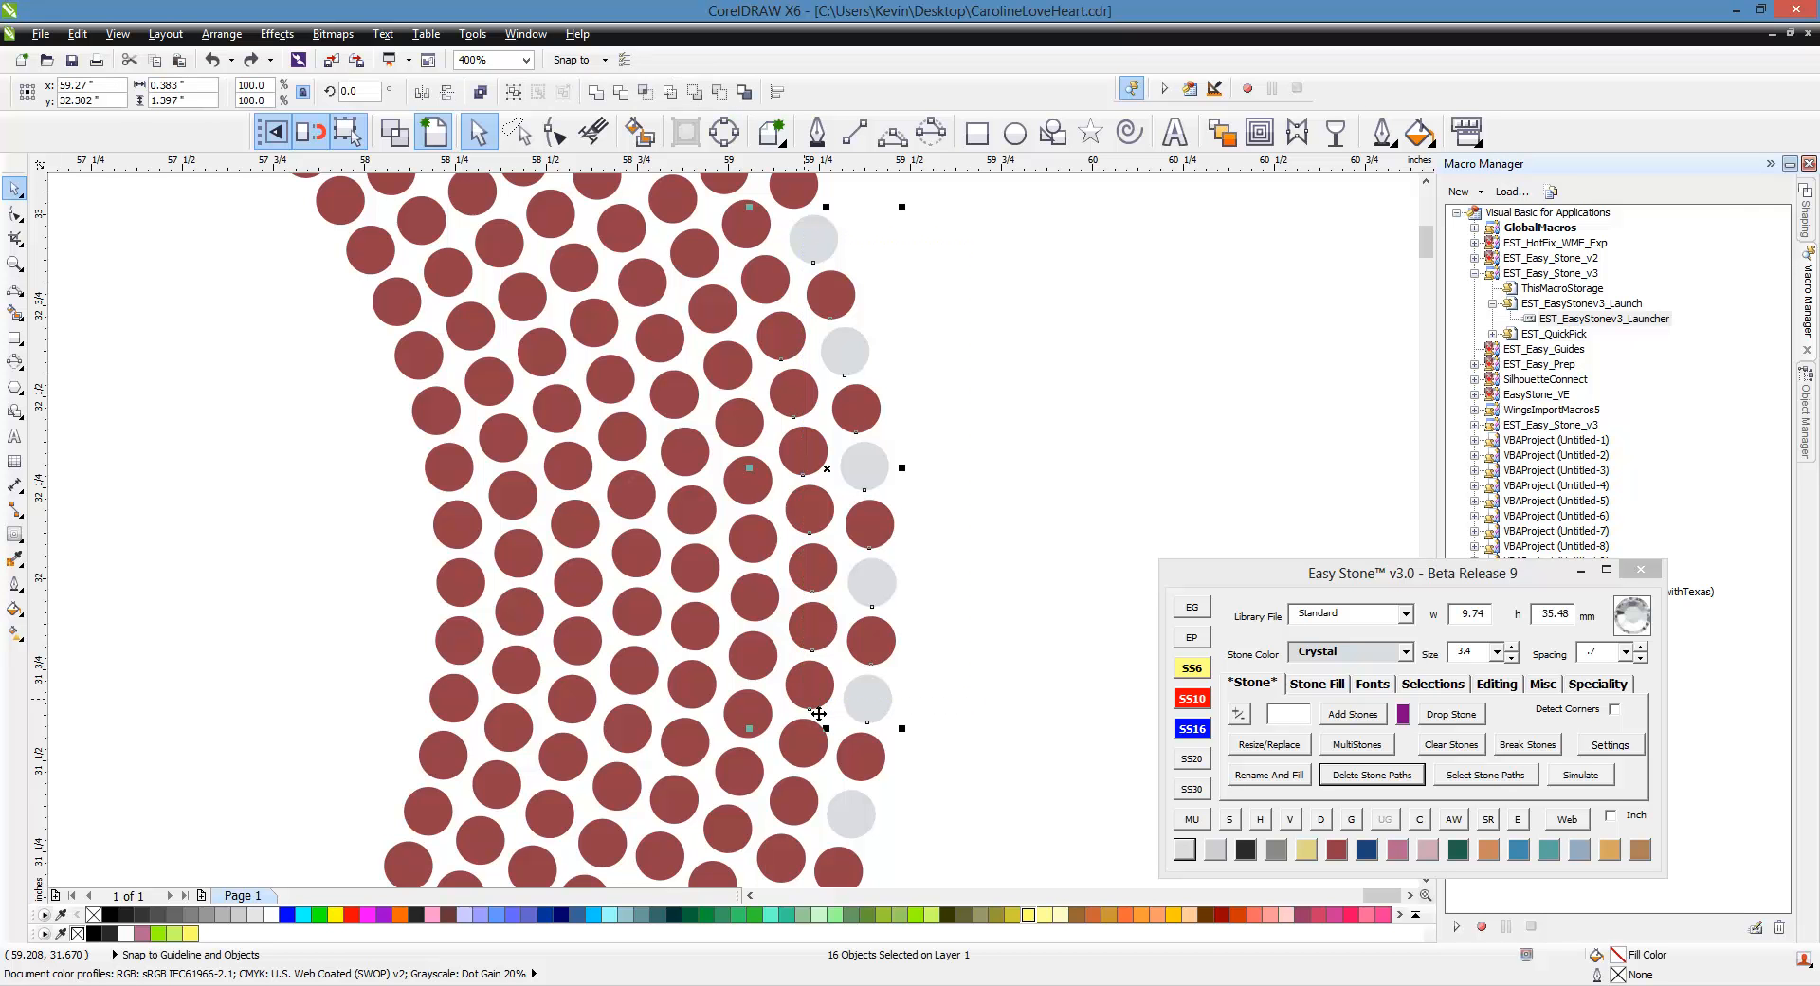
{"action": "left_click", "coordinate": [1033, 915]}
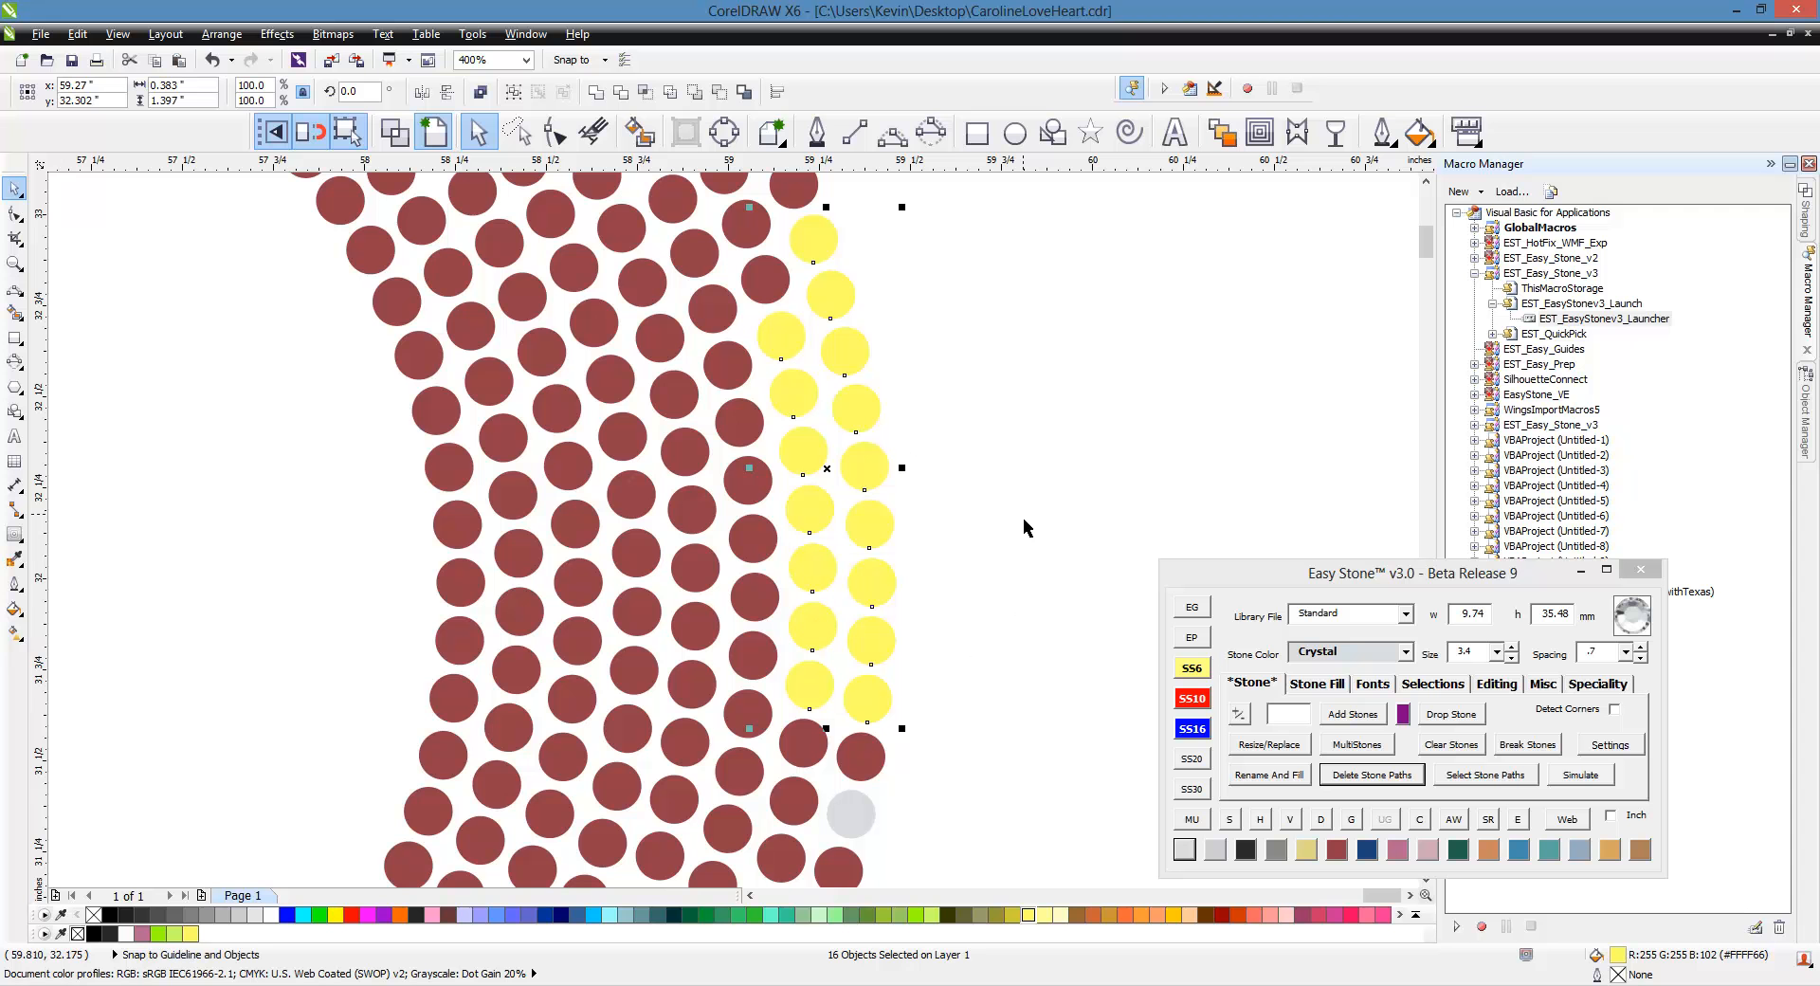
{"action": "key", "text": "ctrl+z"}
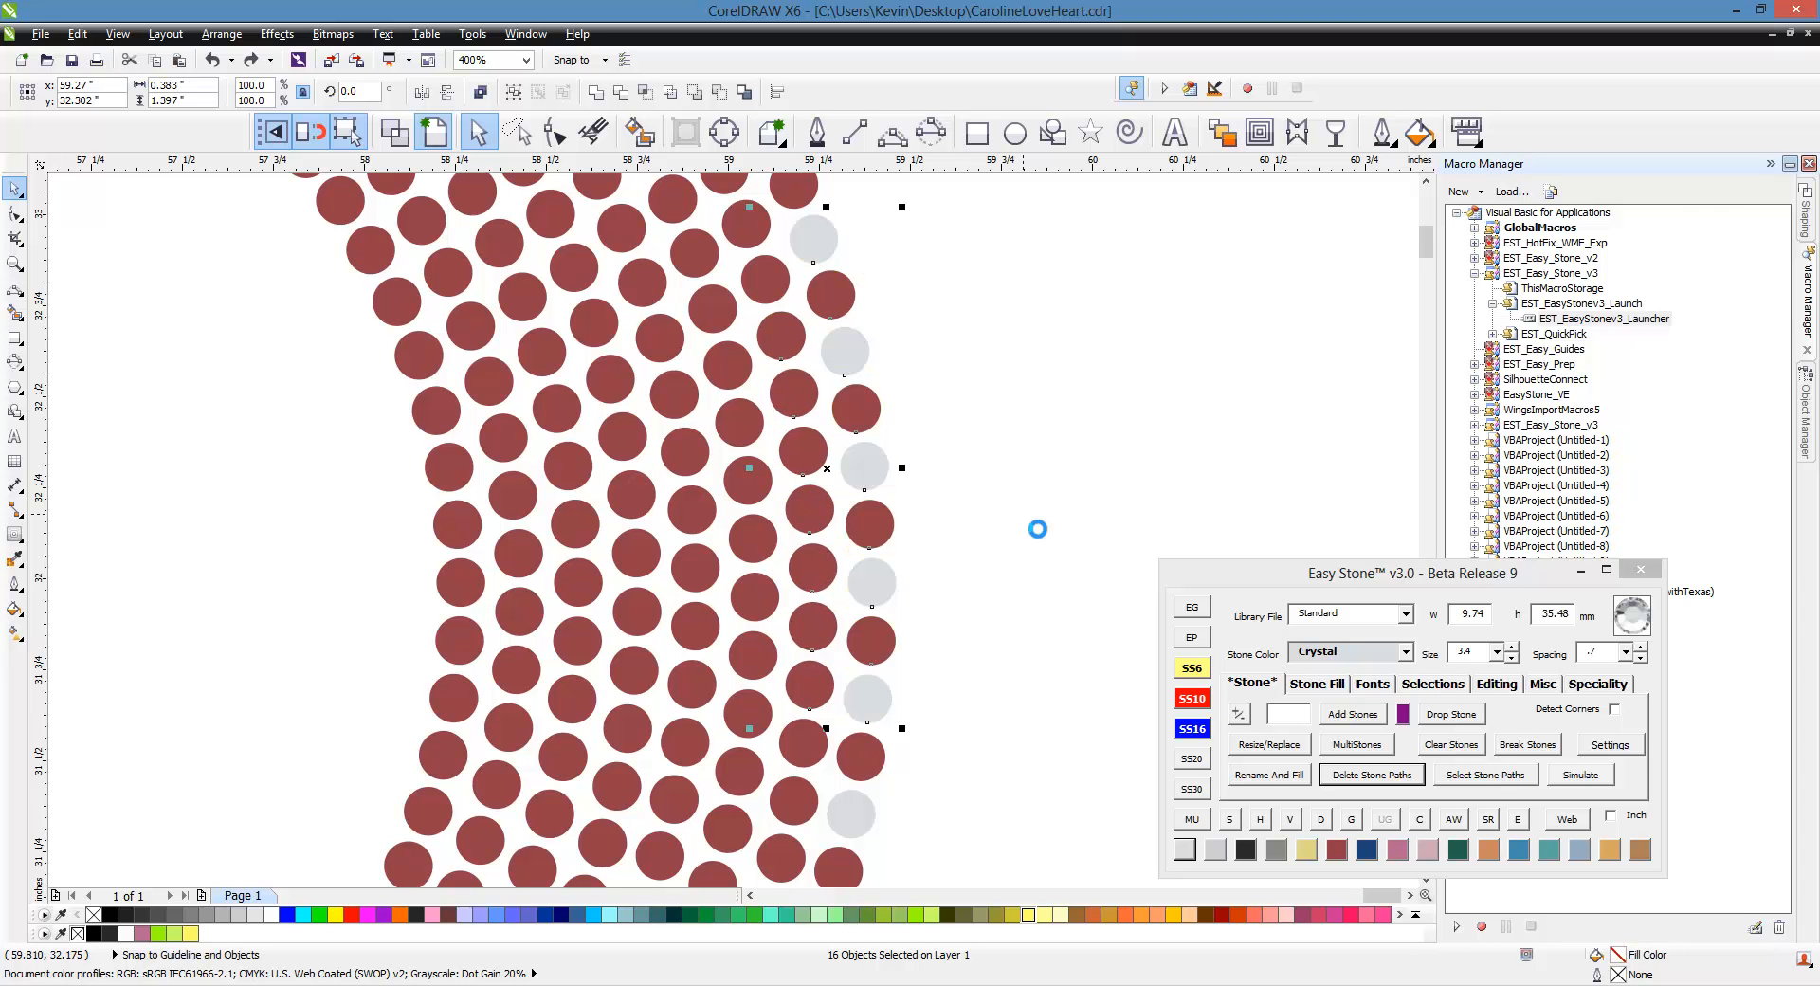
{"action": "left_click", "coordinate": [1024, 521]}
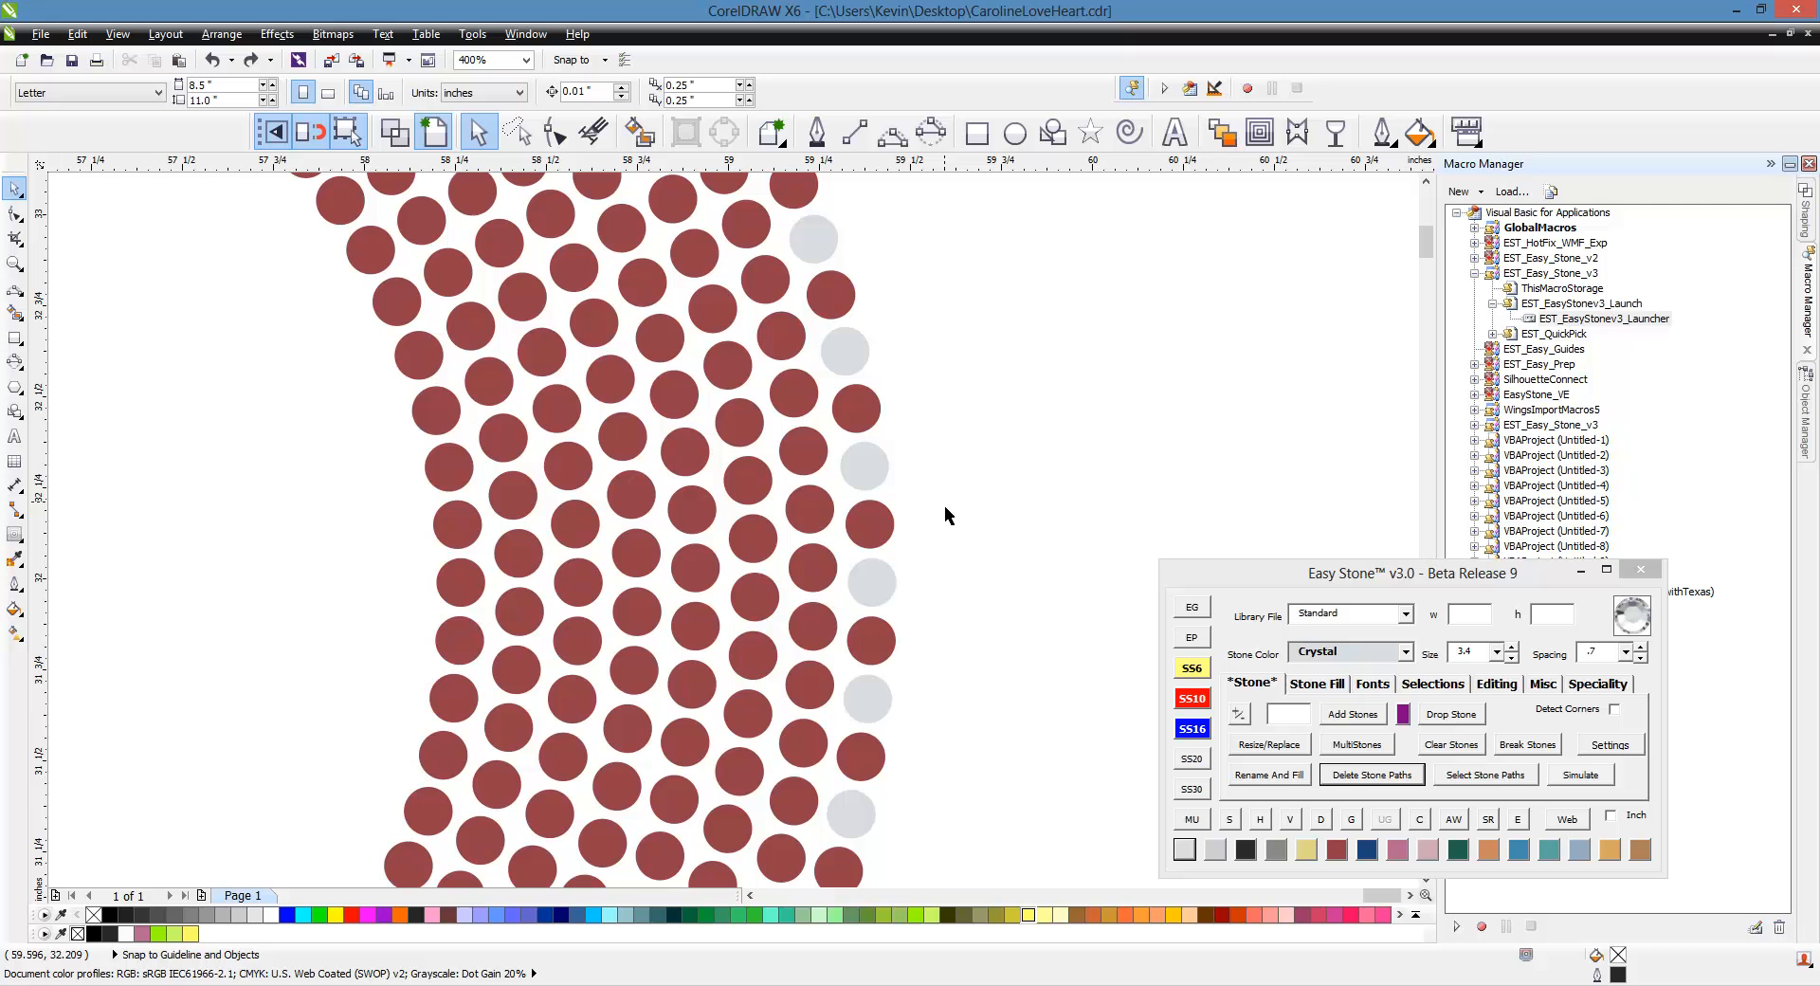
- Select the ring's right section with its Crystal stones and recolor it all to Lt Siam
{"action": "scroll", "coordinate": [1060, 437], "scroll_direction": "down", "scroll_amount": 2}
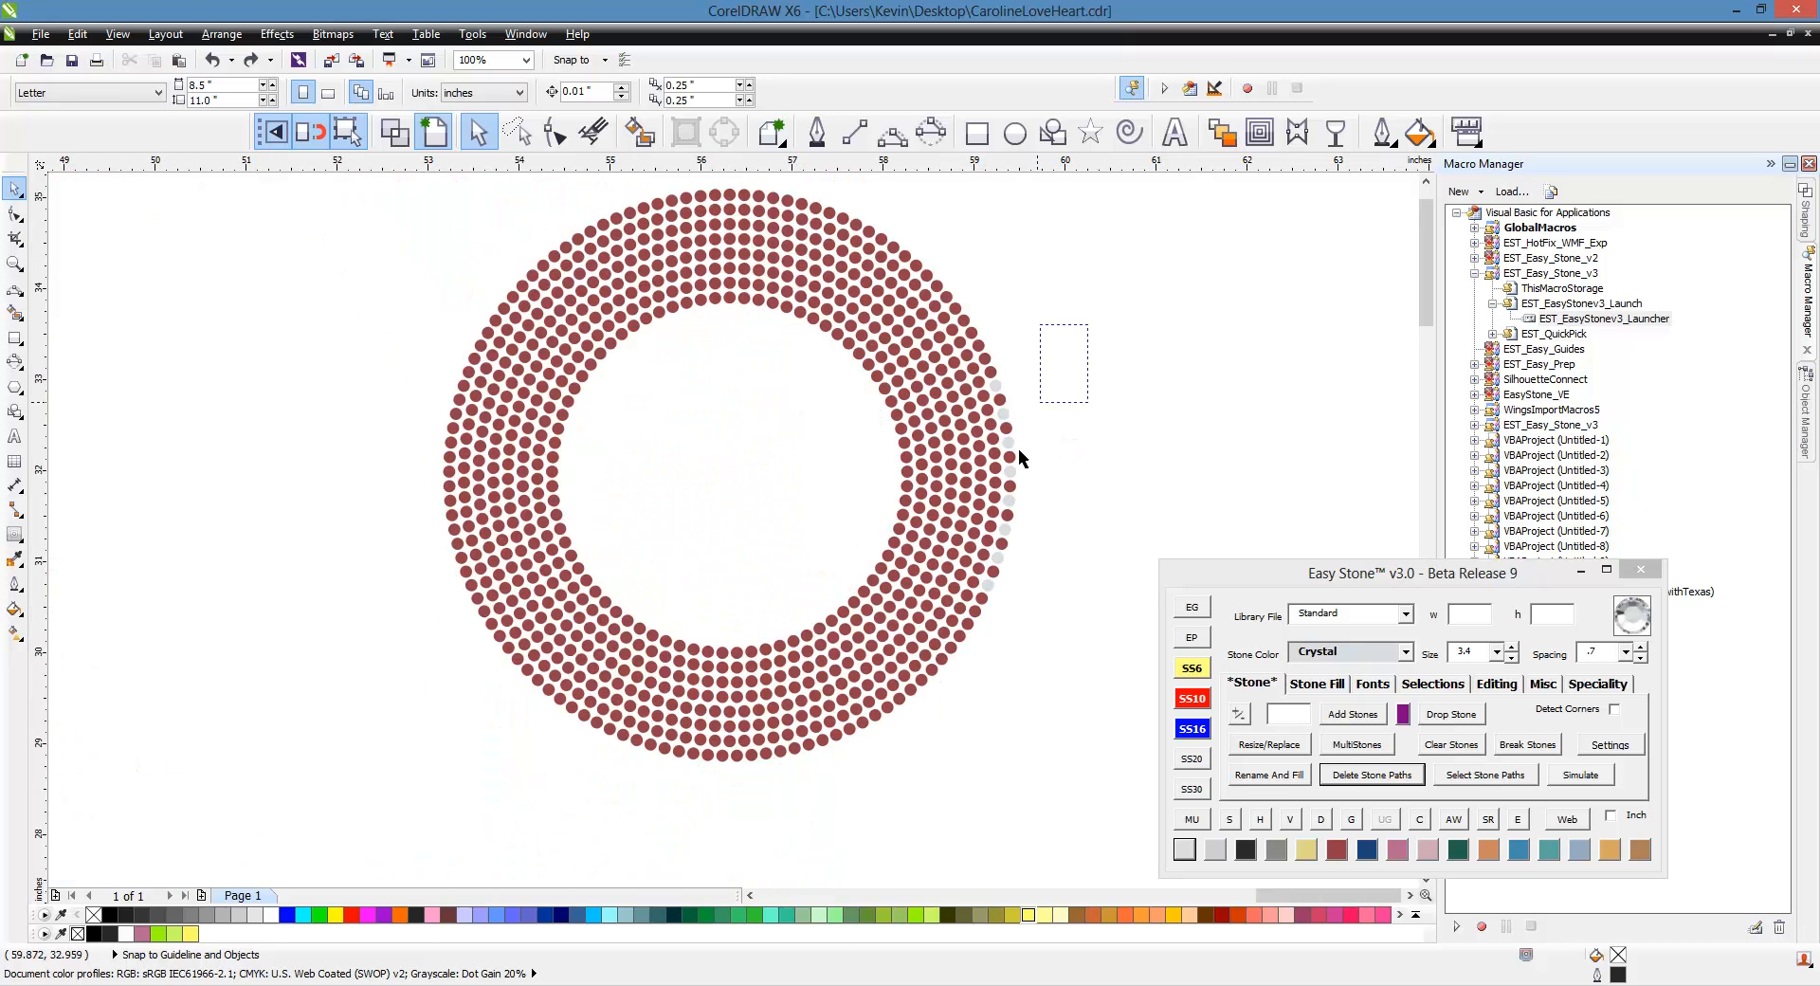
{"action": "left_click_drag", "start_coordinate": [1018, 459], "coordinate": [935, 670]}
{"action": "left_click", "coordinate": [1335, 850]}
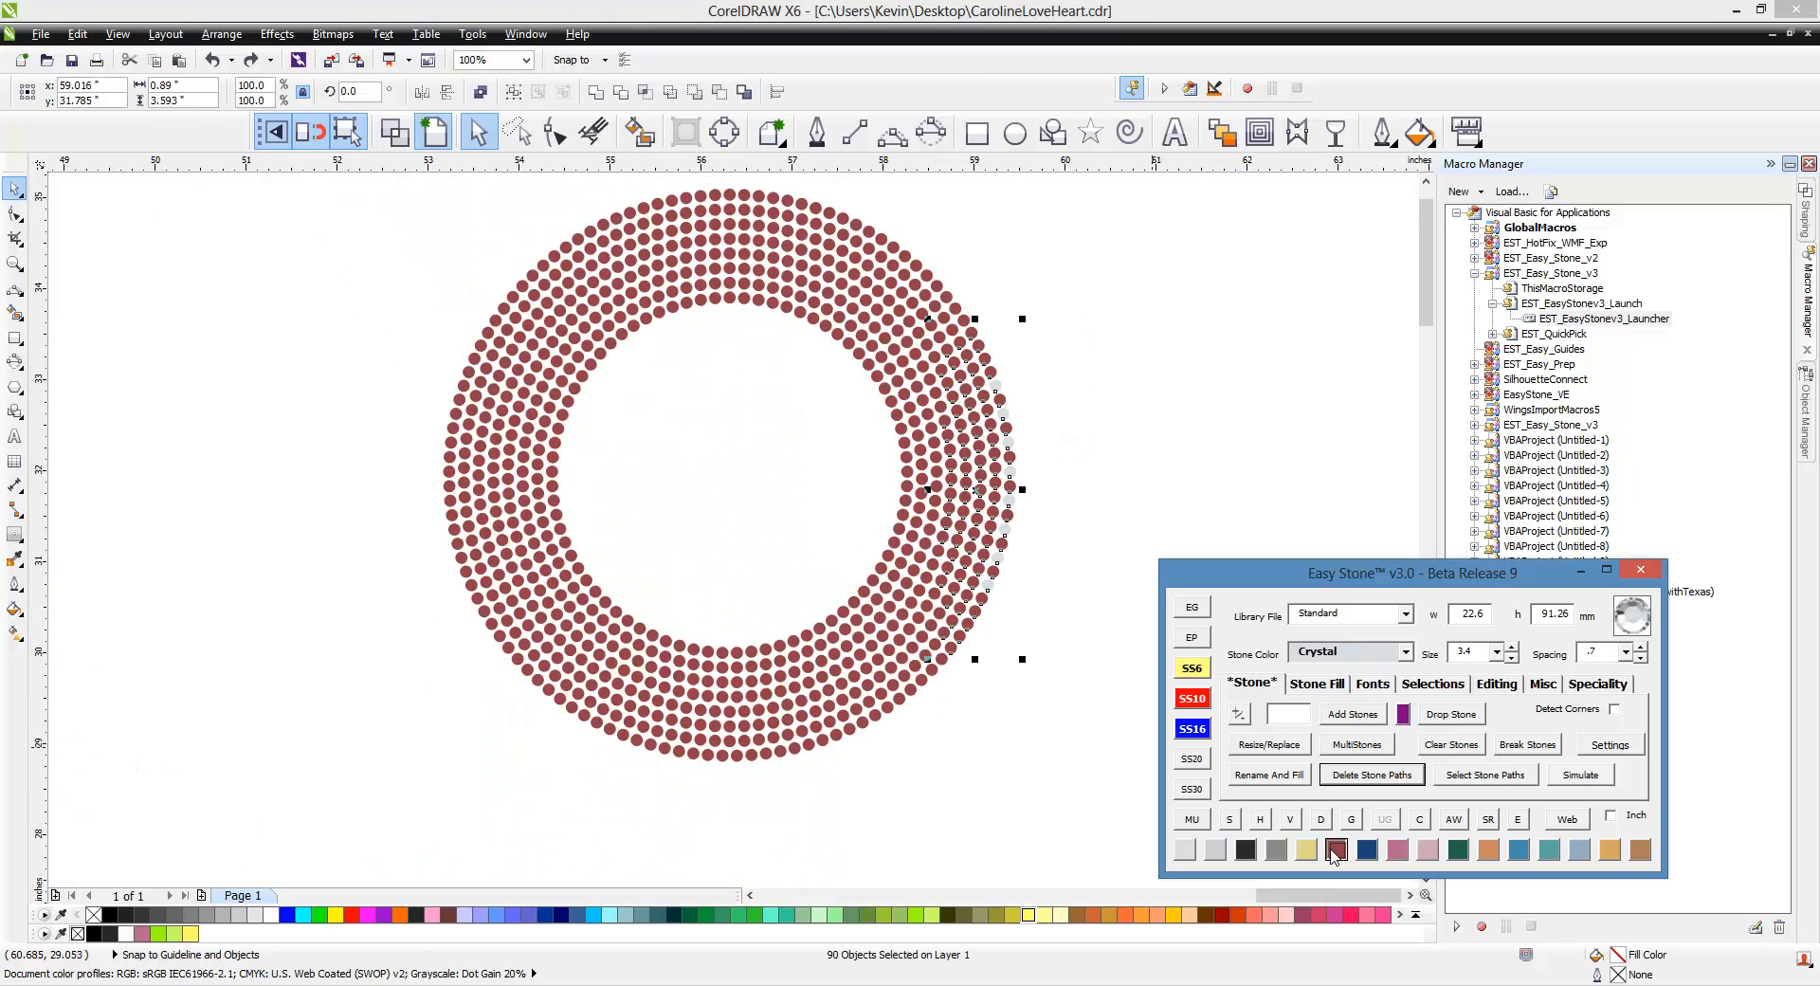
{"action": "left_click", "coordinate": [1159, 436]}
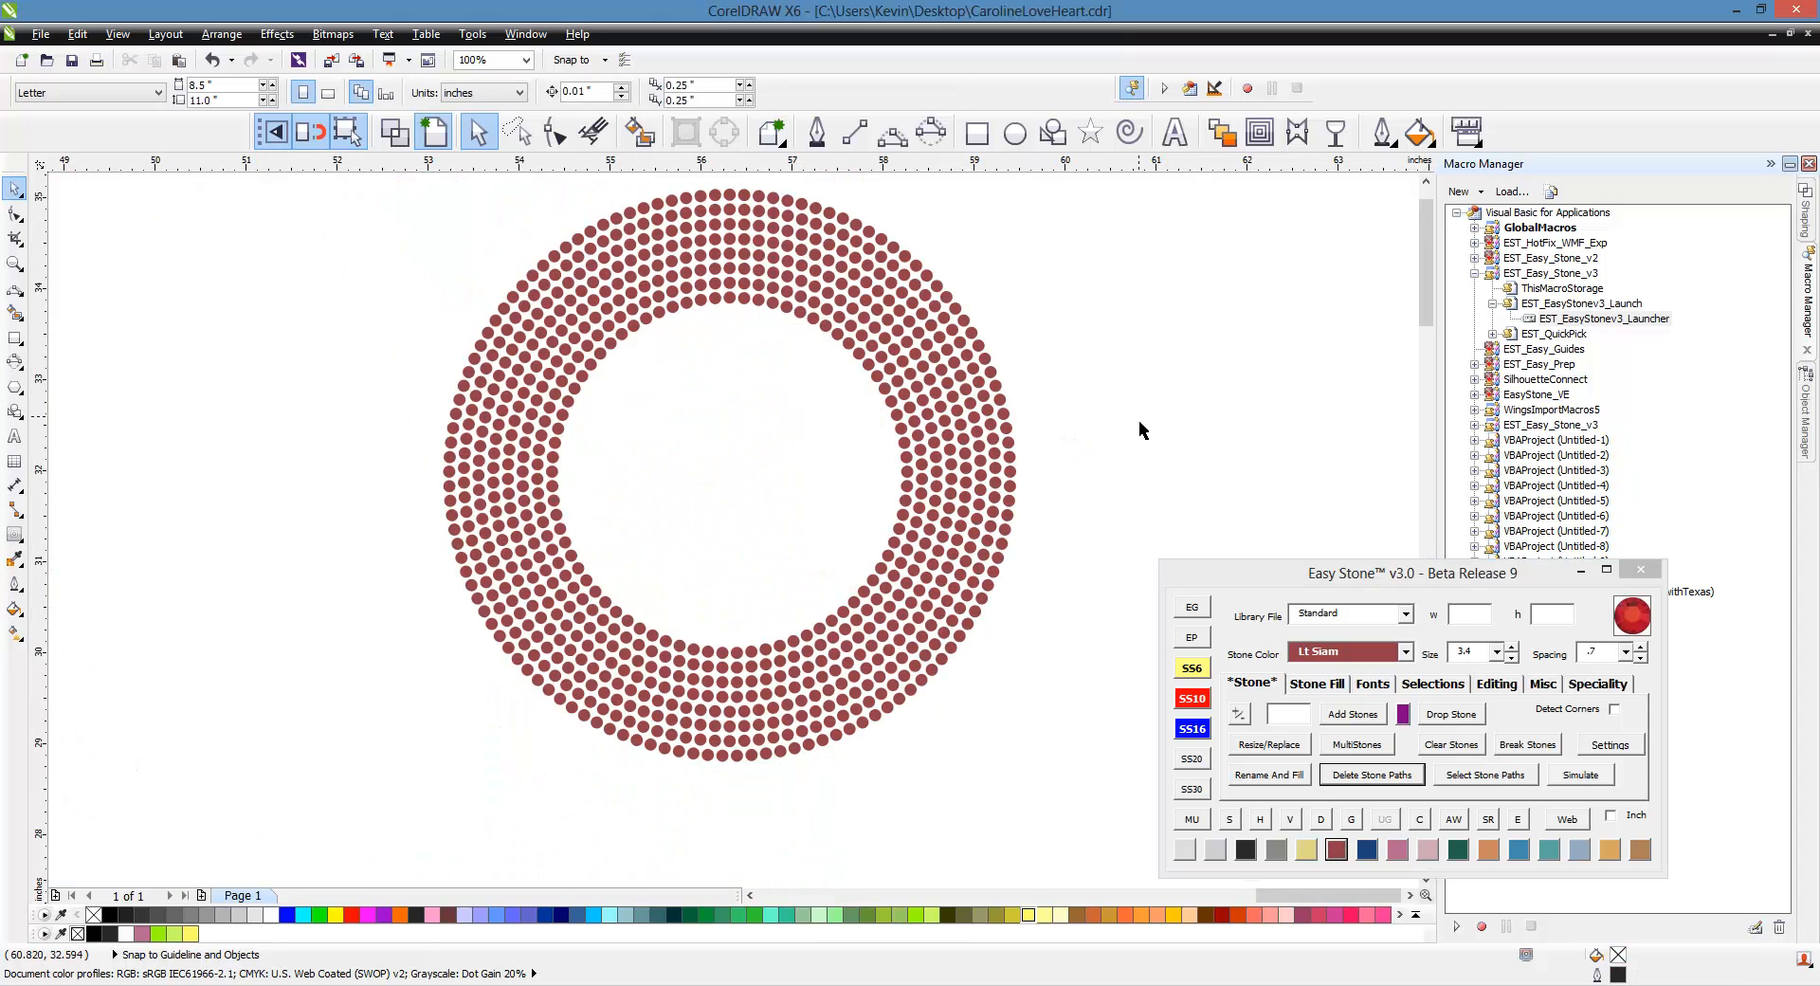
{"action": "scroll", "coordinate": [748, 516], "scroll_direction": "down", "scroll_amount": 2}
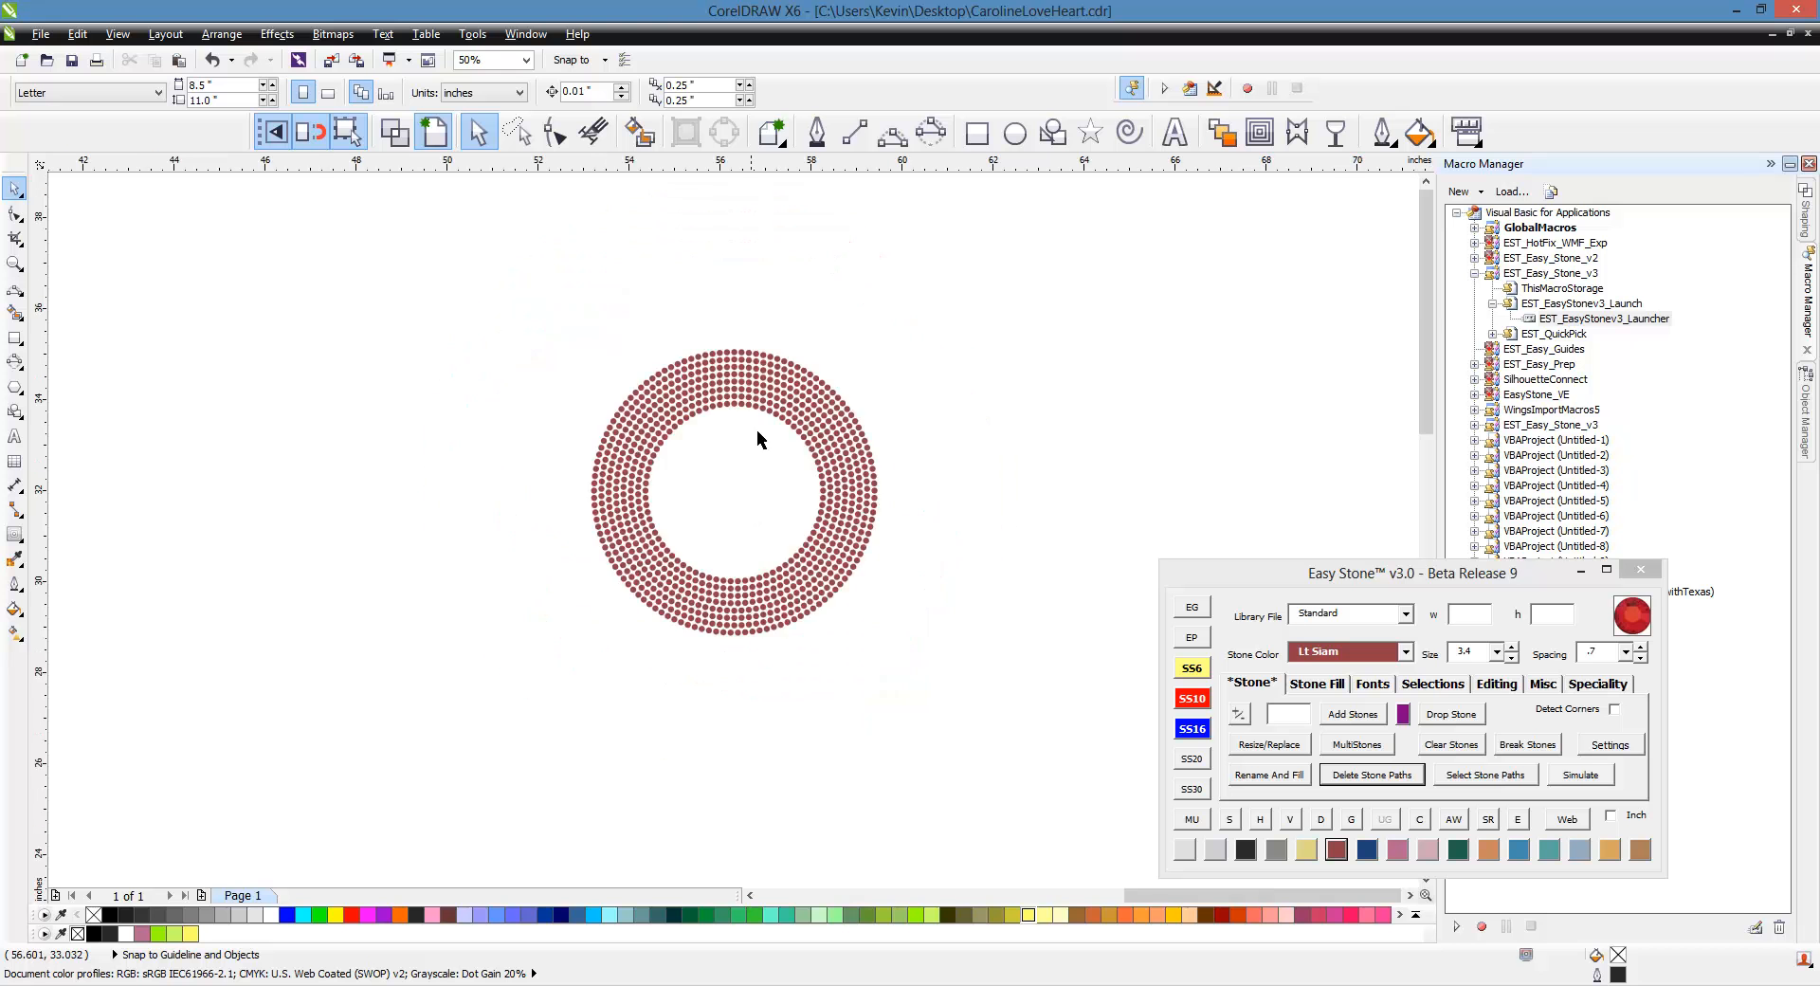
{"action": "scroll", "coordinate": [757, 432], "scroll_direction": "up", "scroll_amount": 2}
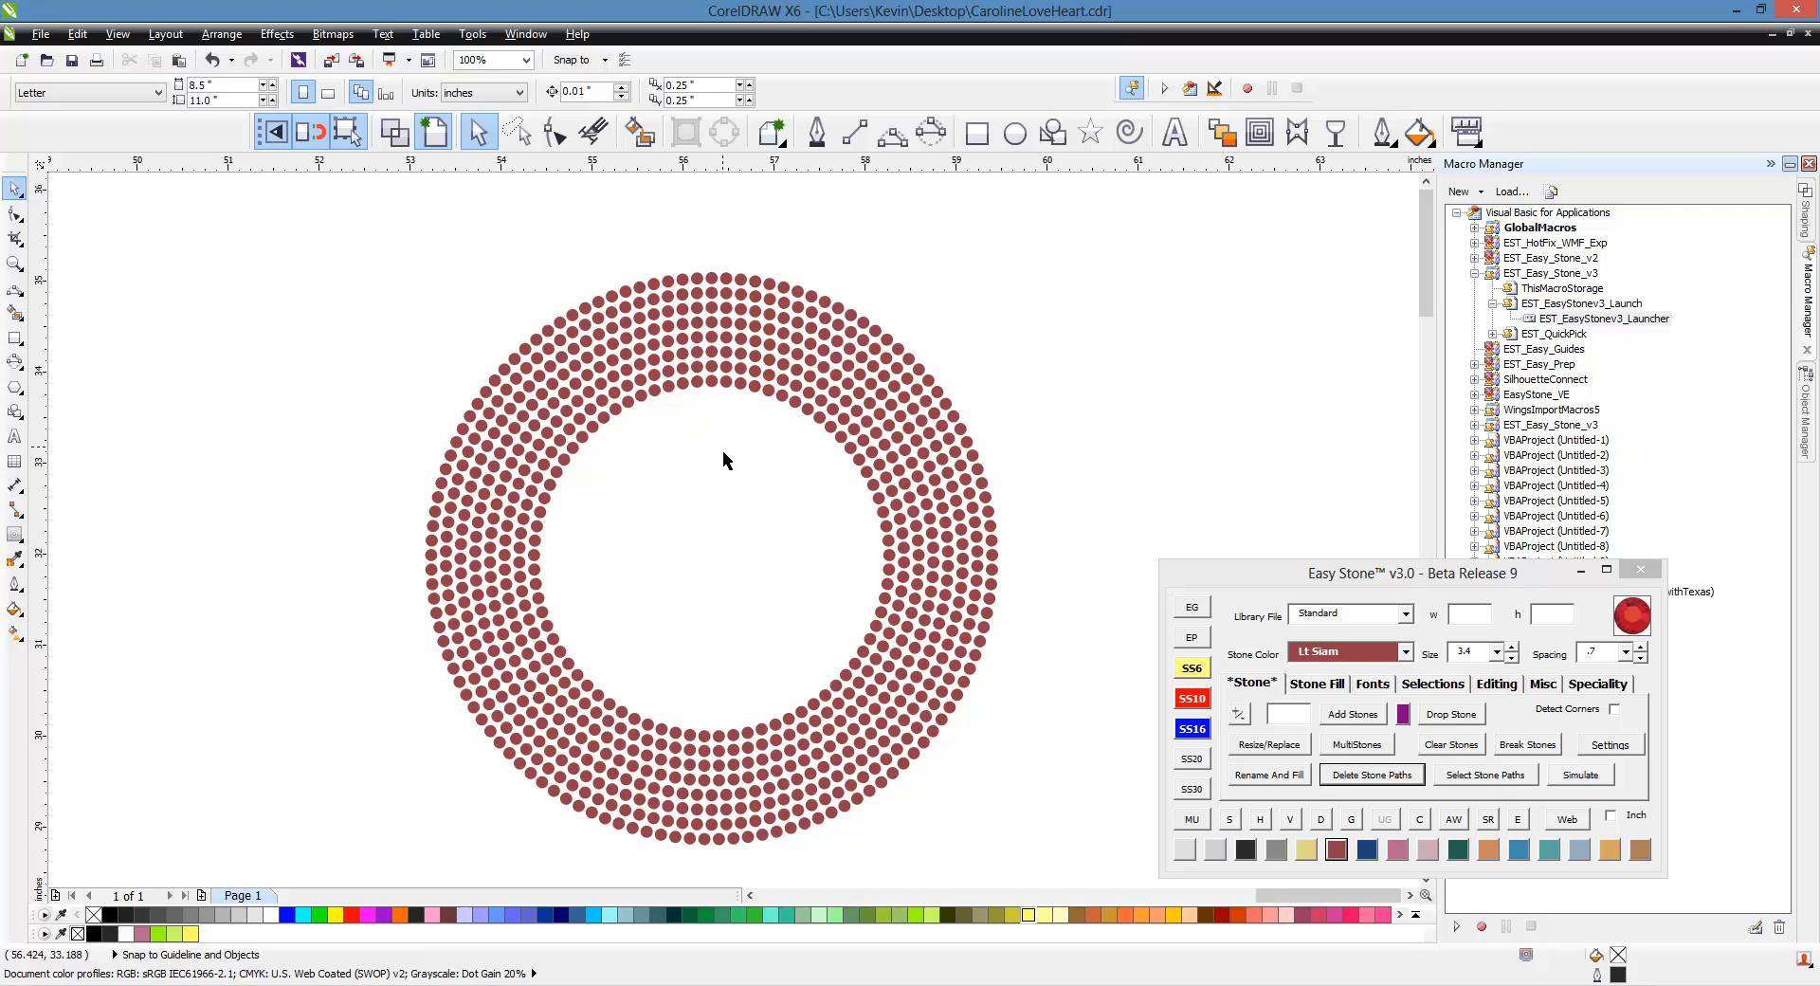
{"action": "left_click", "coordinate": [696, 389]}
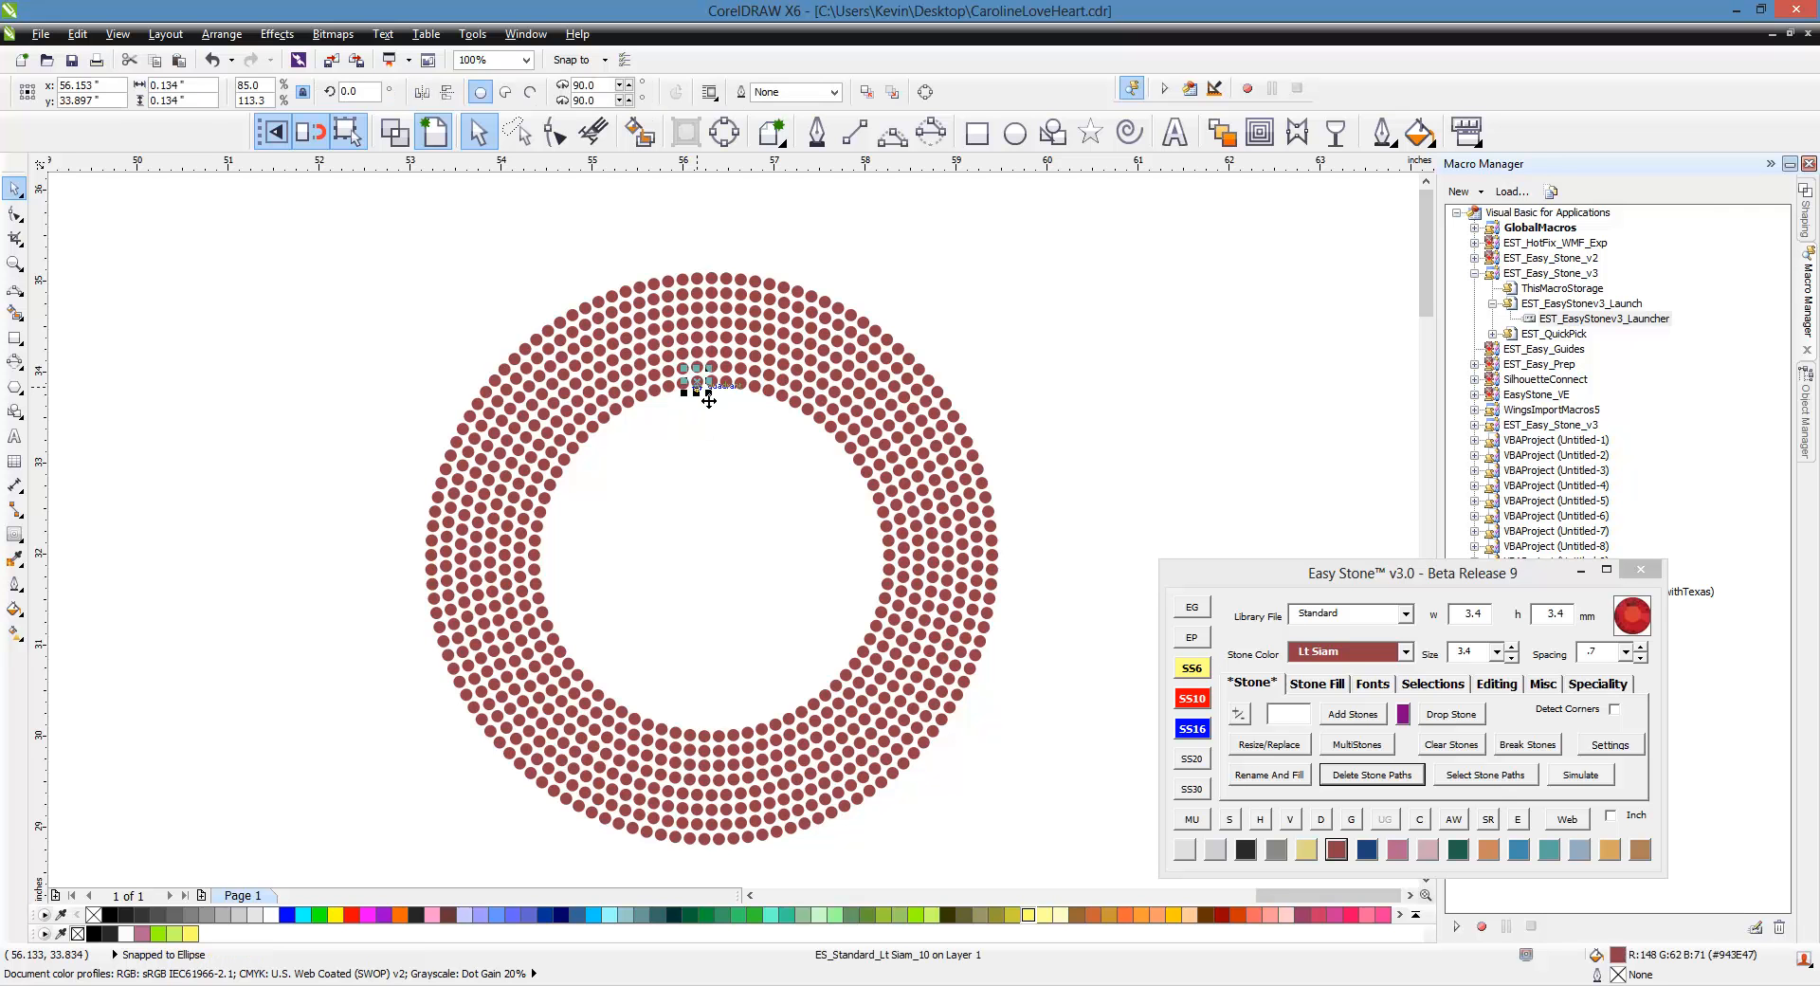
{"action": "left_click", "coordinate": [760, 391], "text": "shift"}
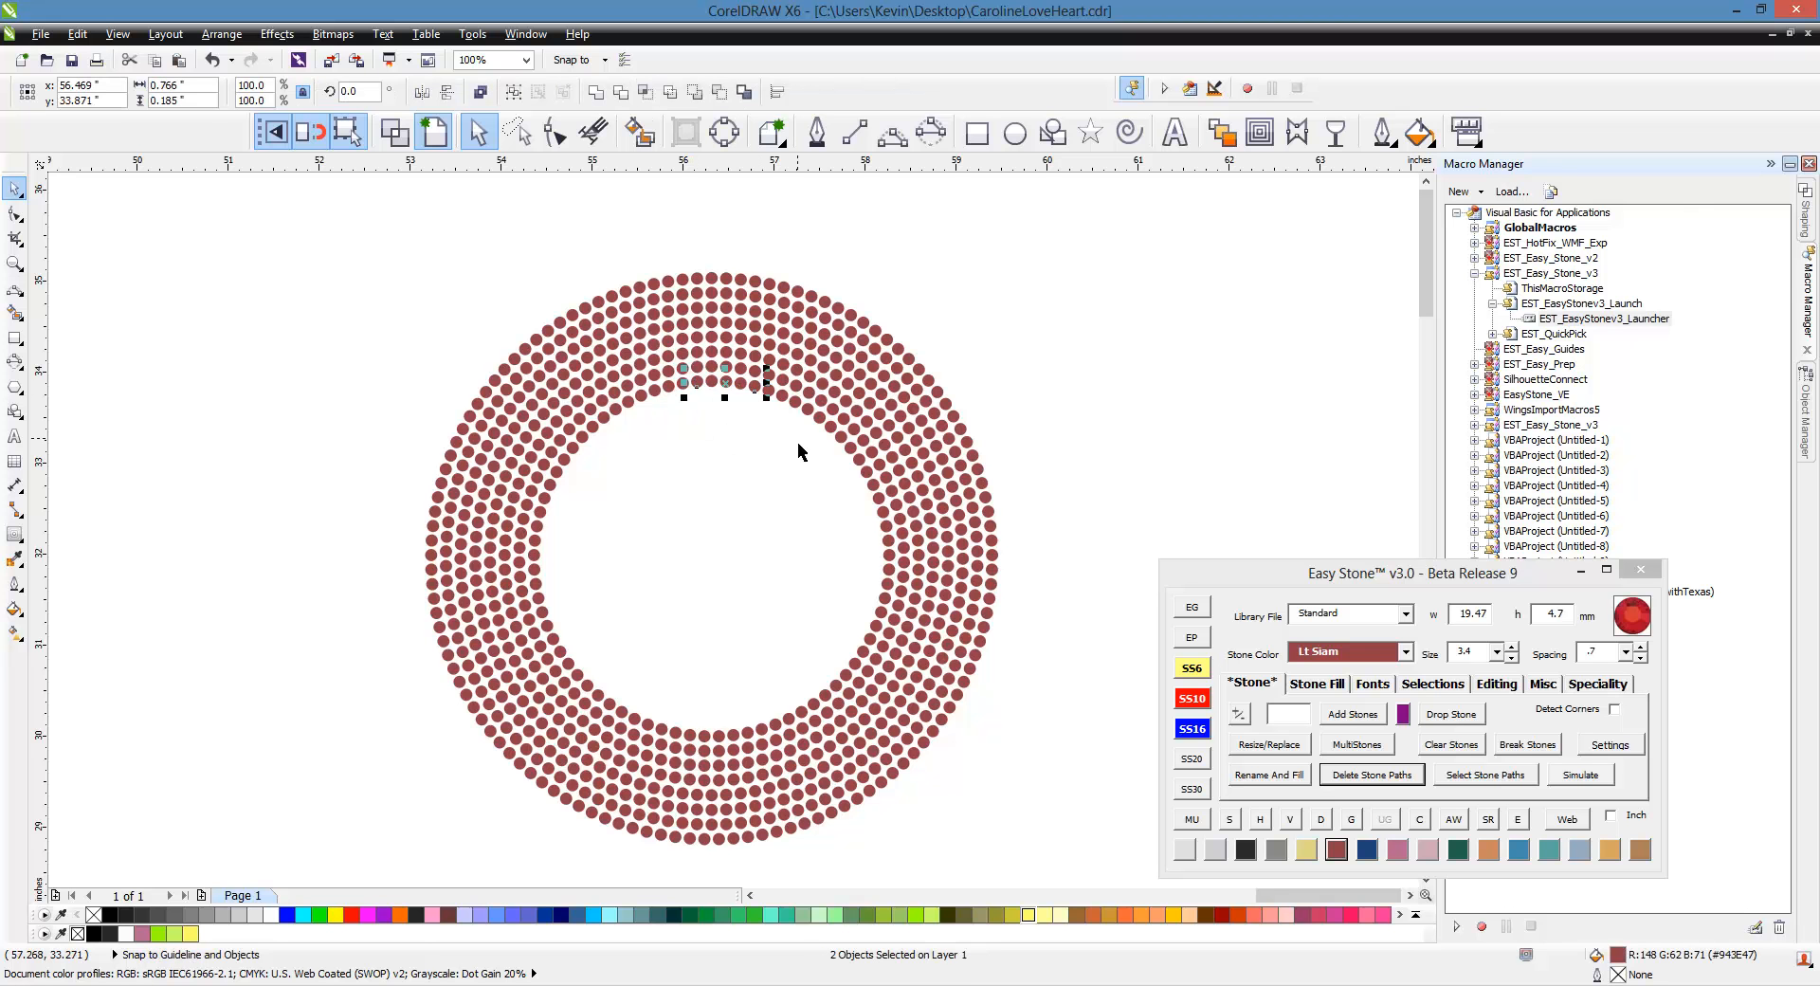
{"action": "left_click", "coordinate": [766, 487]}
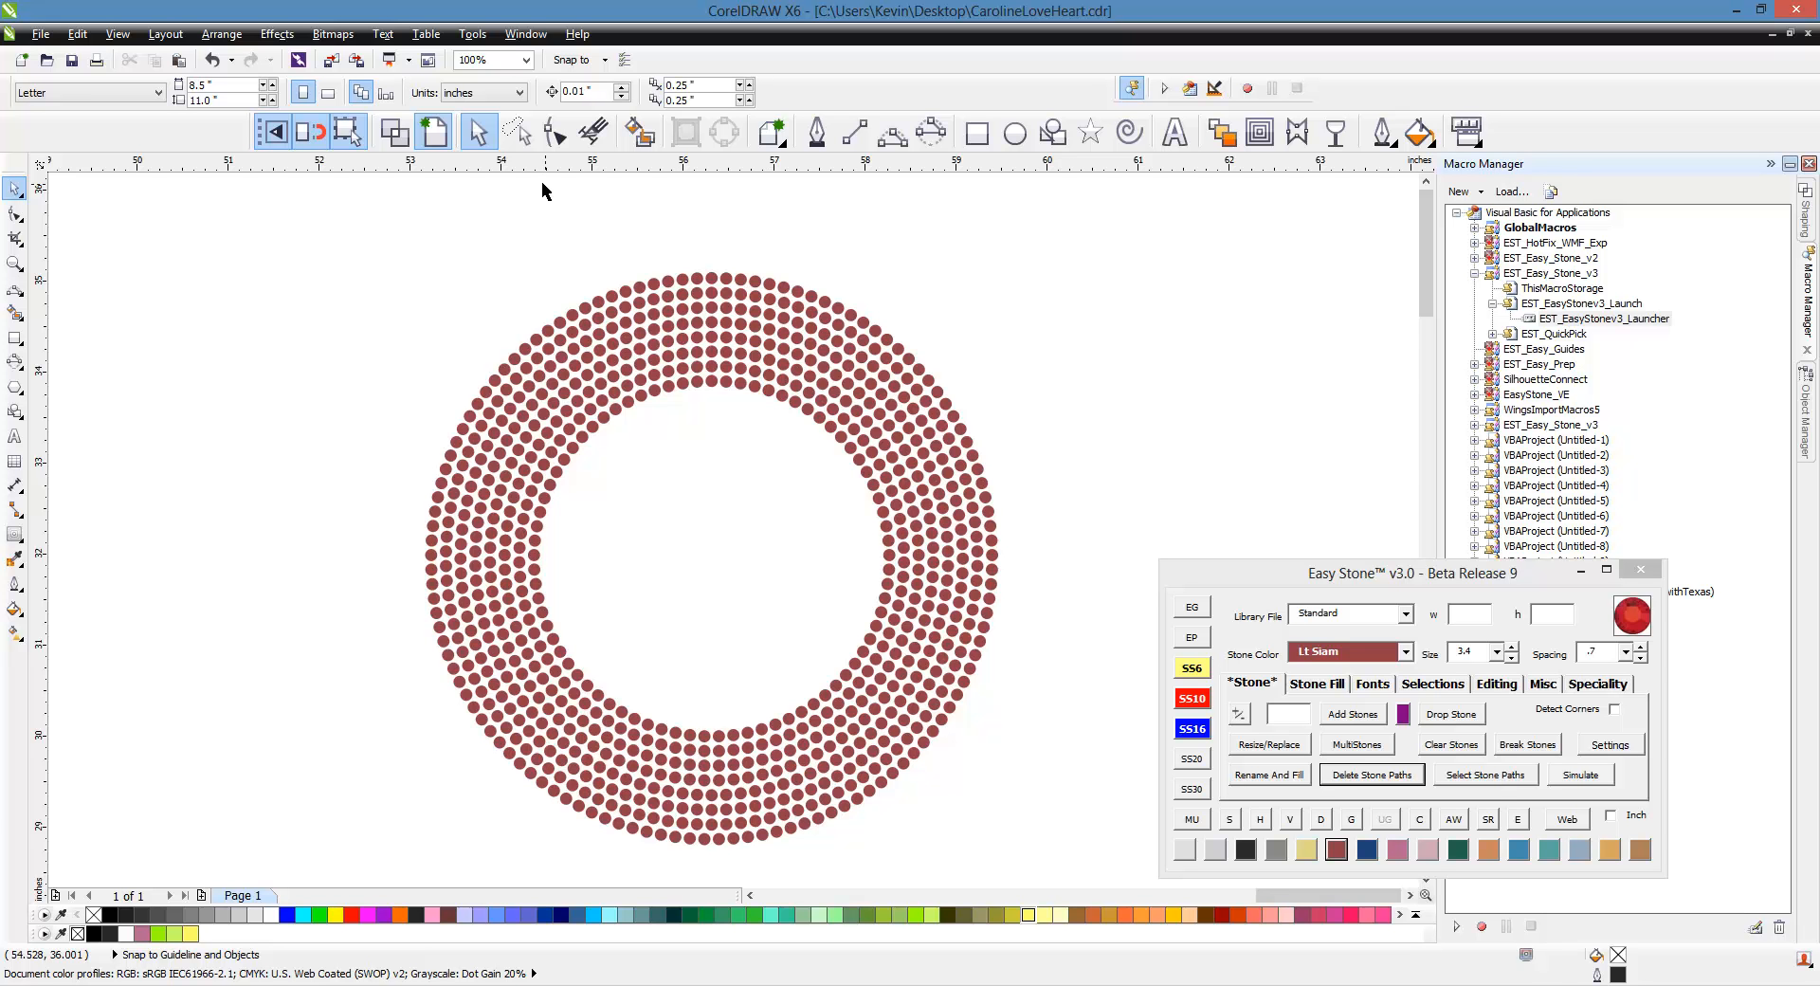
- Select stones along the innermost ring by tracing a freehand selection over them with the Freehand Pick tool
{"action": "left_click", "coordinate": [517, 132]}
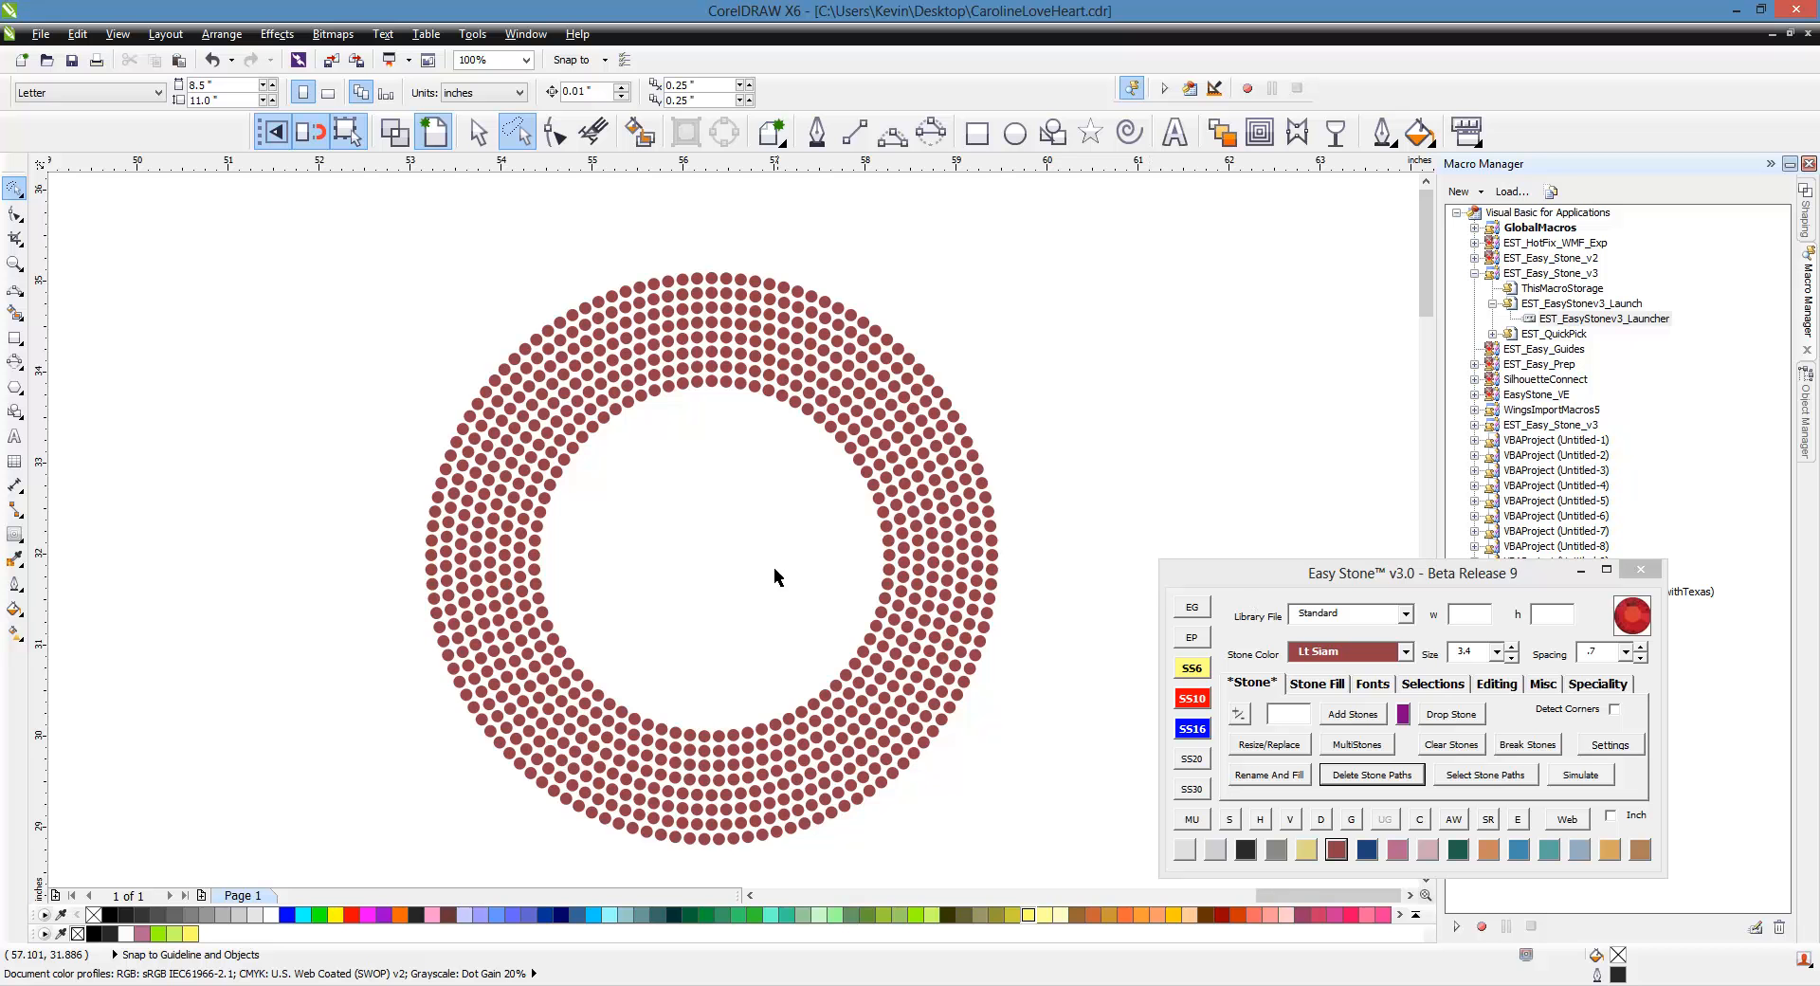
{"action": "scroll", "coordinate": [770, 530], "scroll_direction": "up", "scroll_amount": 1}
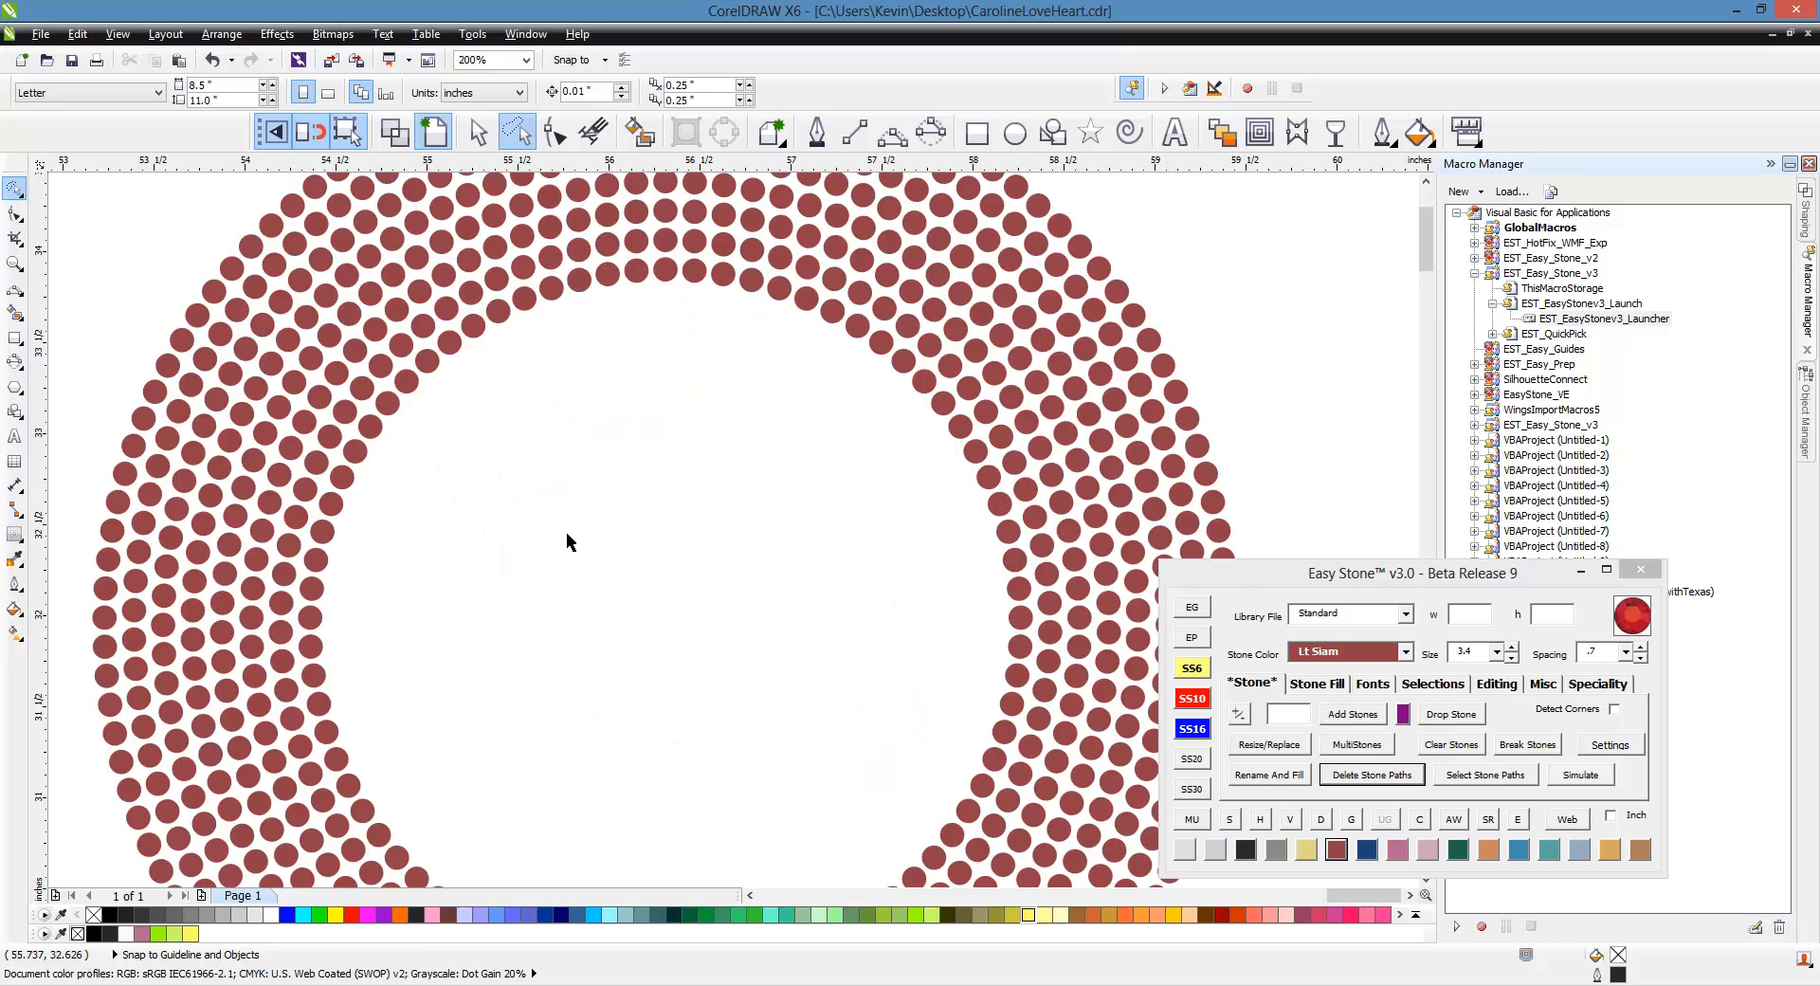
{"action": "mouse_move", "coordinate": [532, 612]}
{"action": "left_mouse_down"}
{"action": "mouse_move", "coordinate": [363, 494]}
{"action": "mouse_move", "coordinate": [356, 424]}
{"action": "mouse_move", "coordinate": [488, 292]}
{"action": "mouse_move", "coordinate": [704, 266]}
{"action": "left_mouse_up"}
{"action": "left_click", "coordinate": [641, 437]}
{"action": "mouse_move", "coordinate": [684, 662]}
{"action": "left_mouse_down"}
{"action": "mouse_move", "coordinate": [509, 638]}
{"action": "mouse_move", "coordinate": [458, 582]}
{"action": "mouse_move", "coordinate": [636, 613]}
{"action": "left_mouse_up"}
{"action": "mouse_move", "coordinate": [693, 661]}
{"action": "left_mouse_down"}
{"action": "mouse_move", "coordinate": [537, 594]}
{"action": "mouse_move", "coordinate": [447, 526]}
{"action": "mouse_move", "coordinate": [398, 472]}
{"action": "mouse_move", "coordinate": [391, 426]}
{"action": "mouse_move", "coordinate": [413, 383]}
{"action": "mouse_move", "coordinate": [532, 301]}
{"action": "mouse_move", "coordinate": [660, 274]}
{"action": "mouse_move", "coordinate": [830, 319]}
{"action": "mouse_move", "coordinate": [905, 374]}
{"action": "mouse_move", "coordinate": [977, 476]}
{"action": "mouse_move", "coordinate": [1016, 571]}
{"action": "mouse_move", "coordinate": [1012, 674]}
{"action": "mouse_move", "coordinate": [960, 820]}
{"action": "mouse_move", "coordinate": [895, 881]}
{"action": "mouse_move", "coordinate": [722, 718]}
{"action": "mouse_move", "coordinate": [497, 661]}
{"action": "mouse_move", "coordinate": [452, 702]}
{"action": "left_mouse_up"}
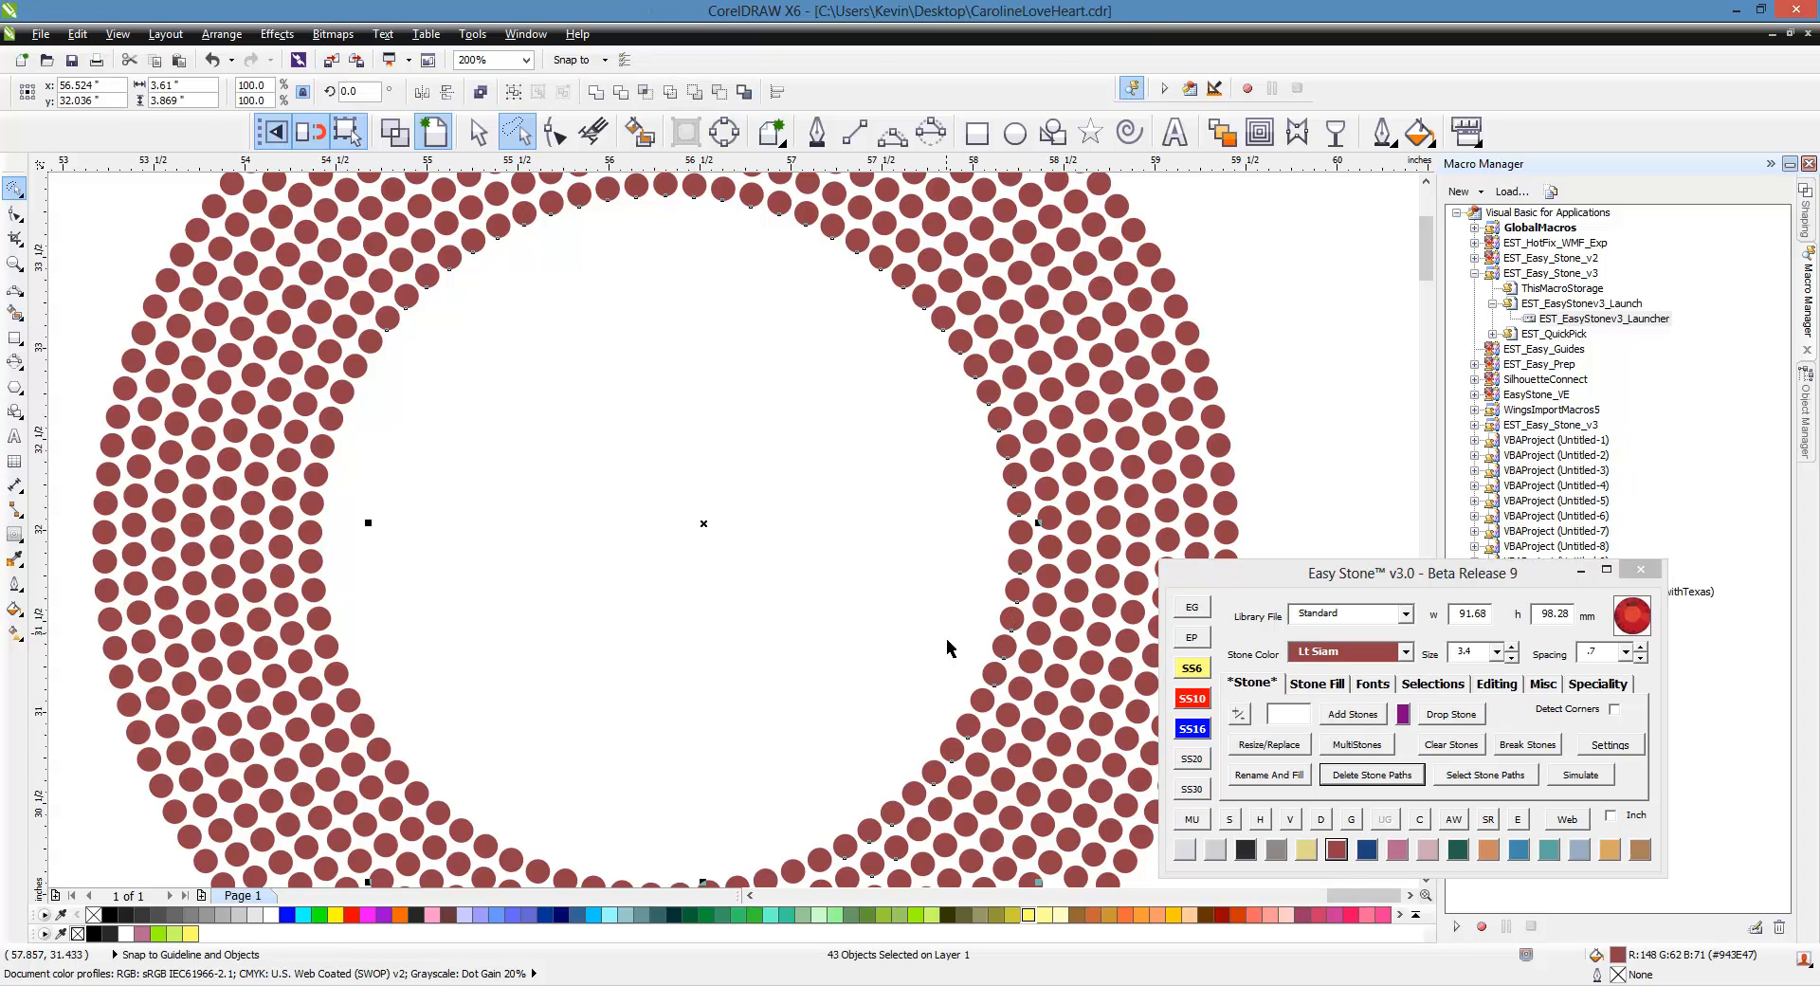
{"action": "scroll", "coordinate": [946, 639], "scroll_direction": "up", "scroll_amount": 1}
{"action": "scroll", "coordinate": [755, 469], "scroll_direction": "up", "scroll_amount": 1}
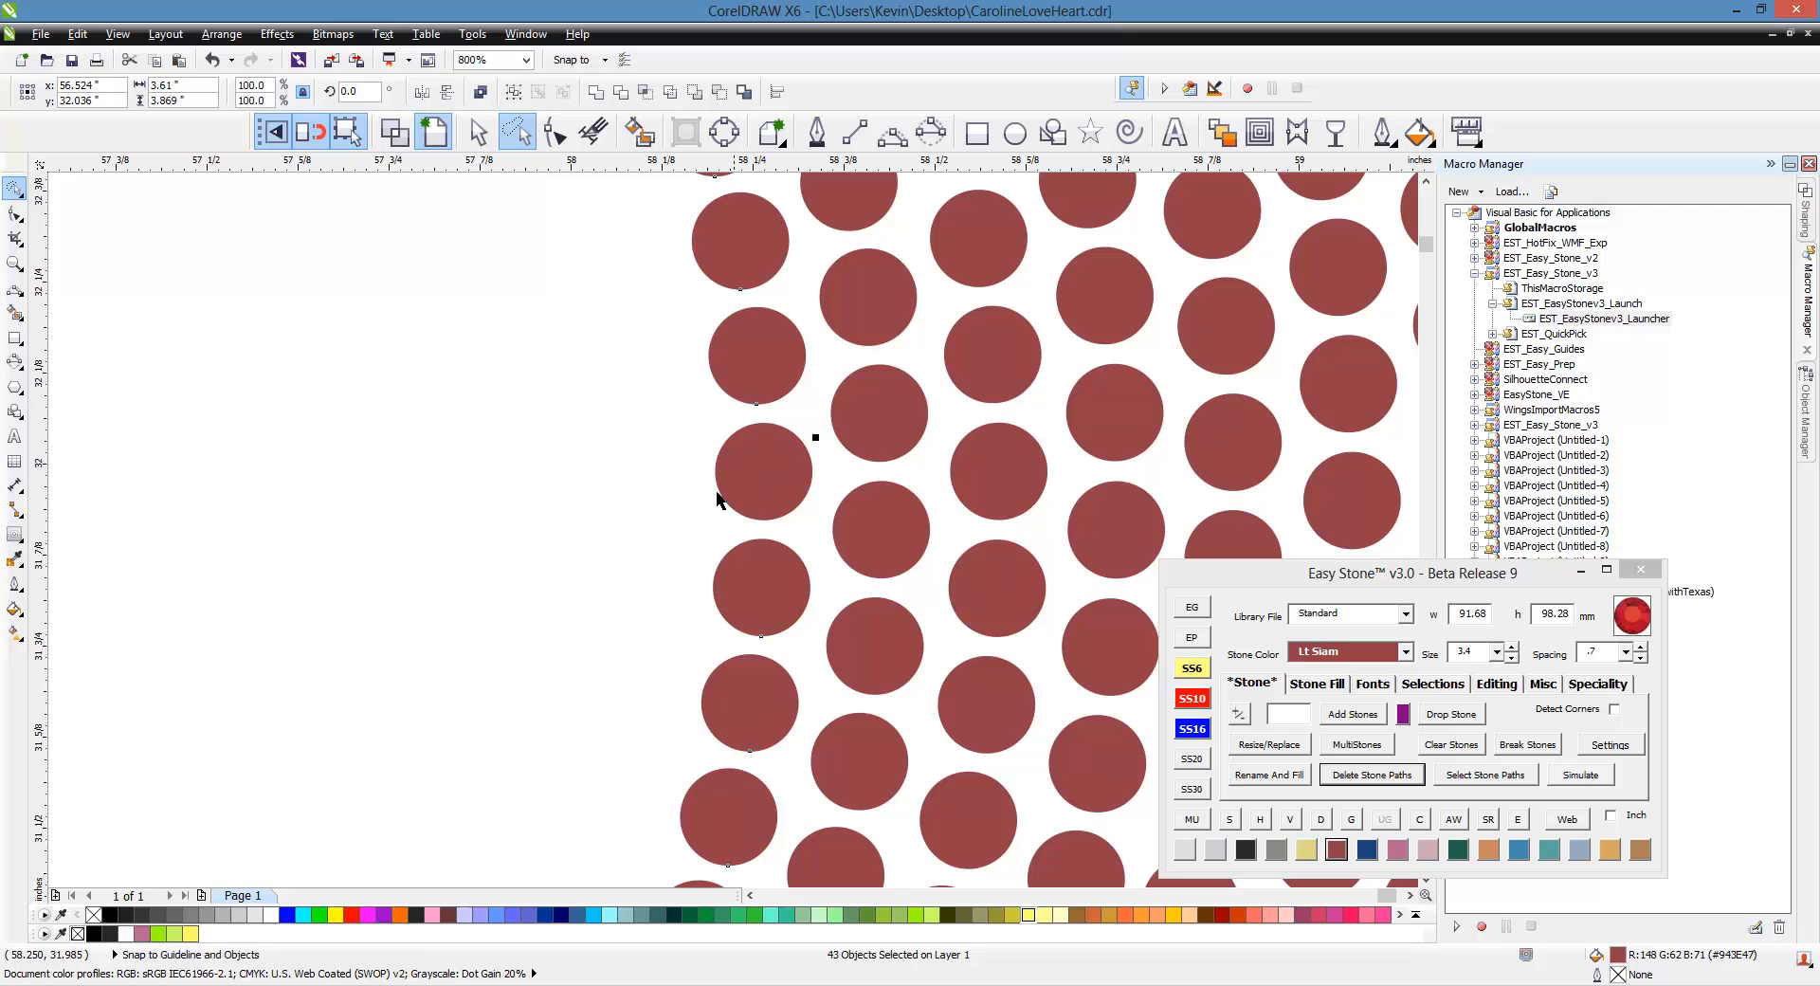
- Add one more innermost-ring stone to the selection and recolor all the selected stones to Citrine
{"action": "left_click", "coordinate": [758, 498], "text": "shift"}
{"action": "scroll", "coordinate": [711, 671], "scroll_direction": "down", "scroll_amount": 5}
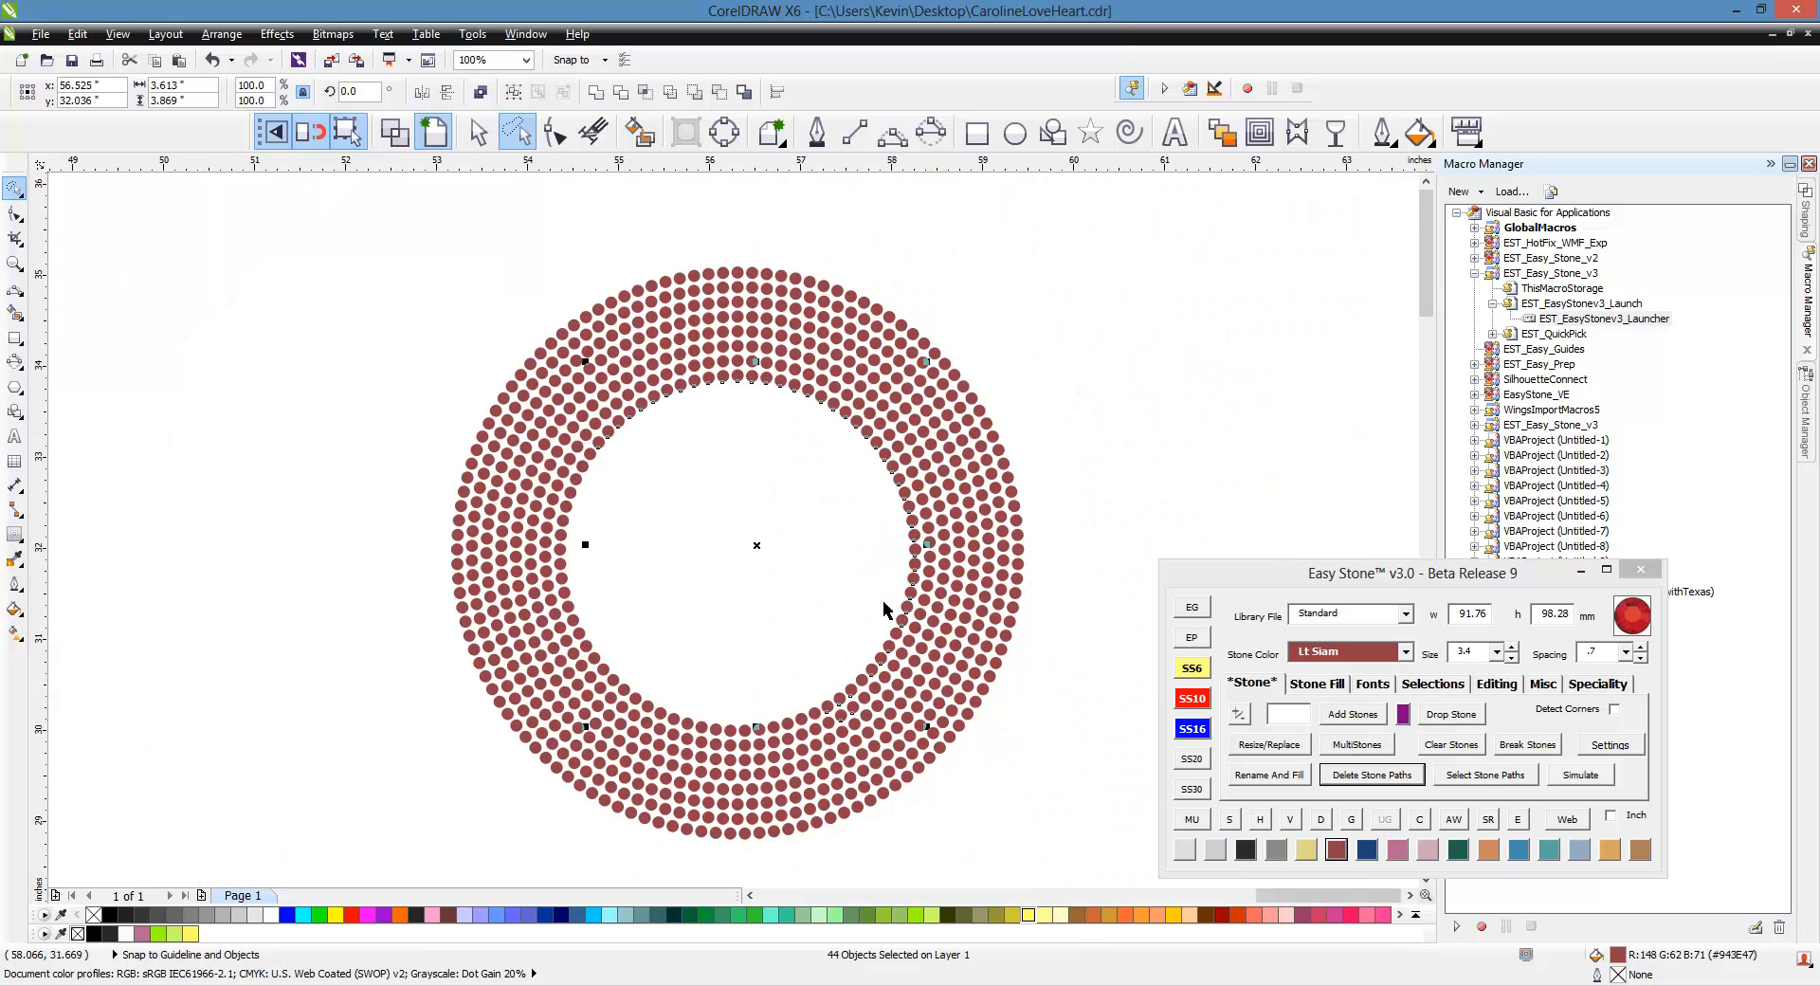
{"action": "left_click", "coordinate": [1305, 854]}
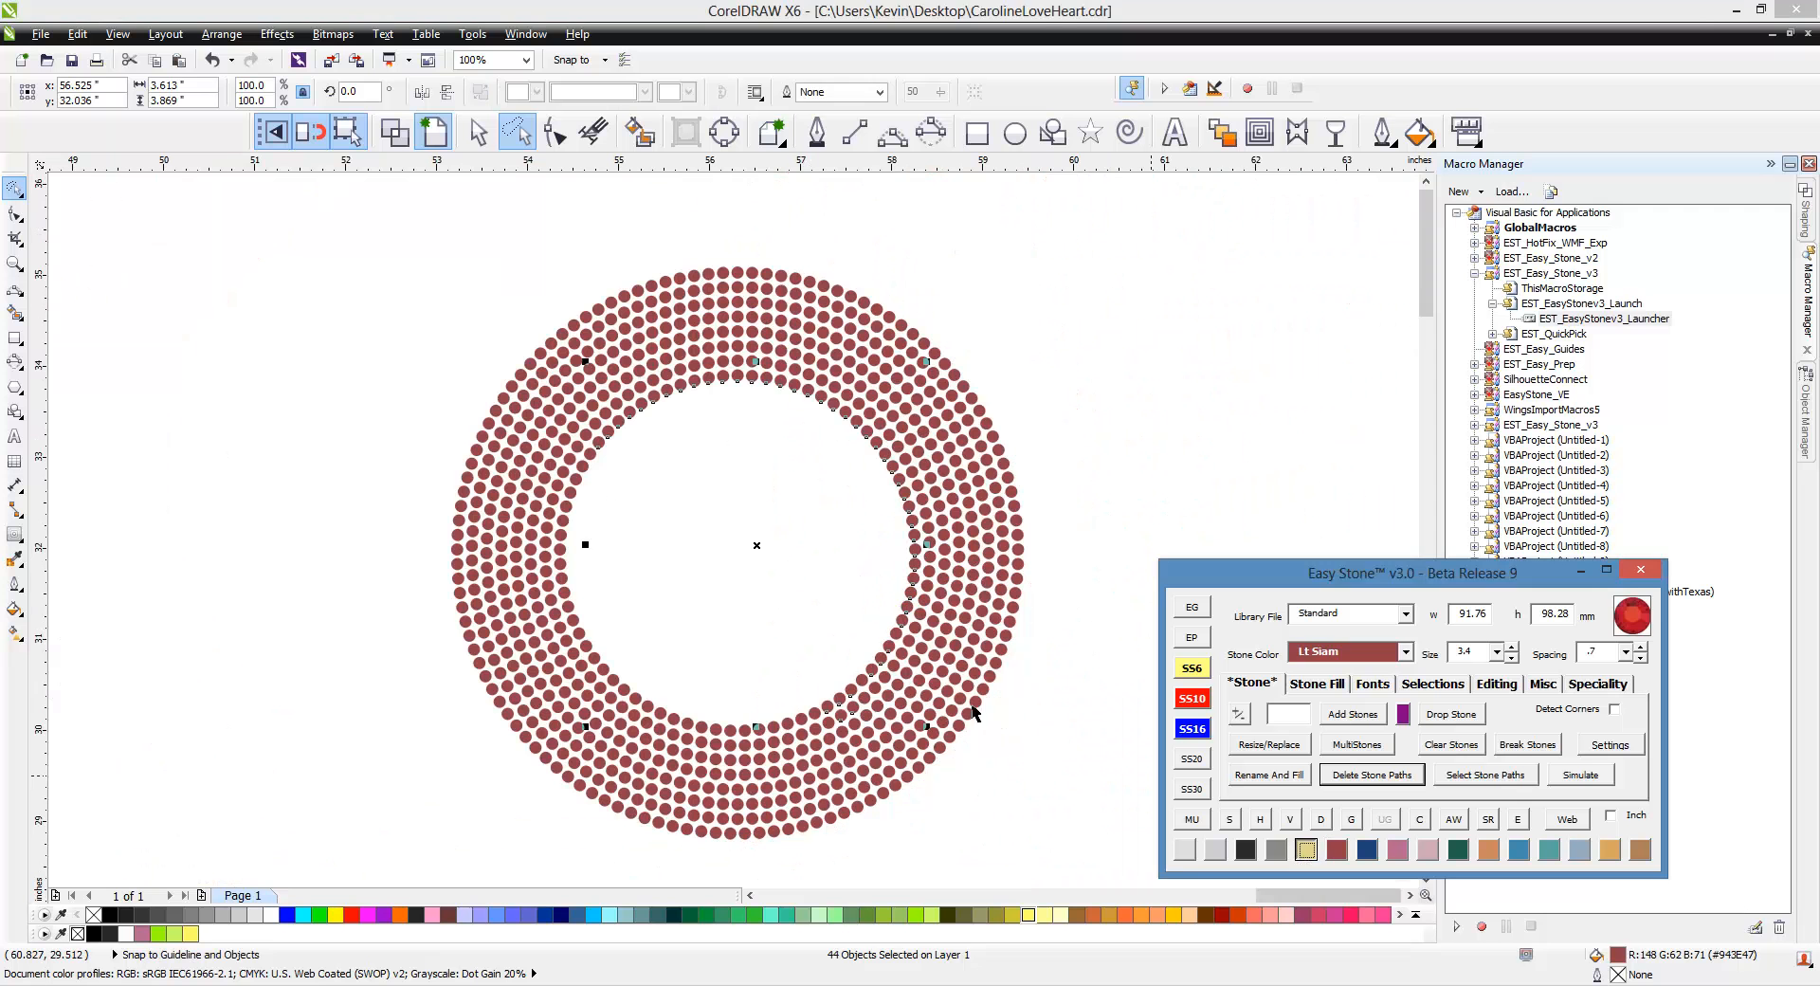
{"action": "left_click", "coordinate": [758, 650]}
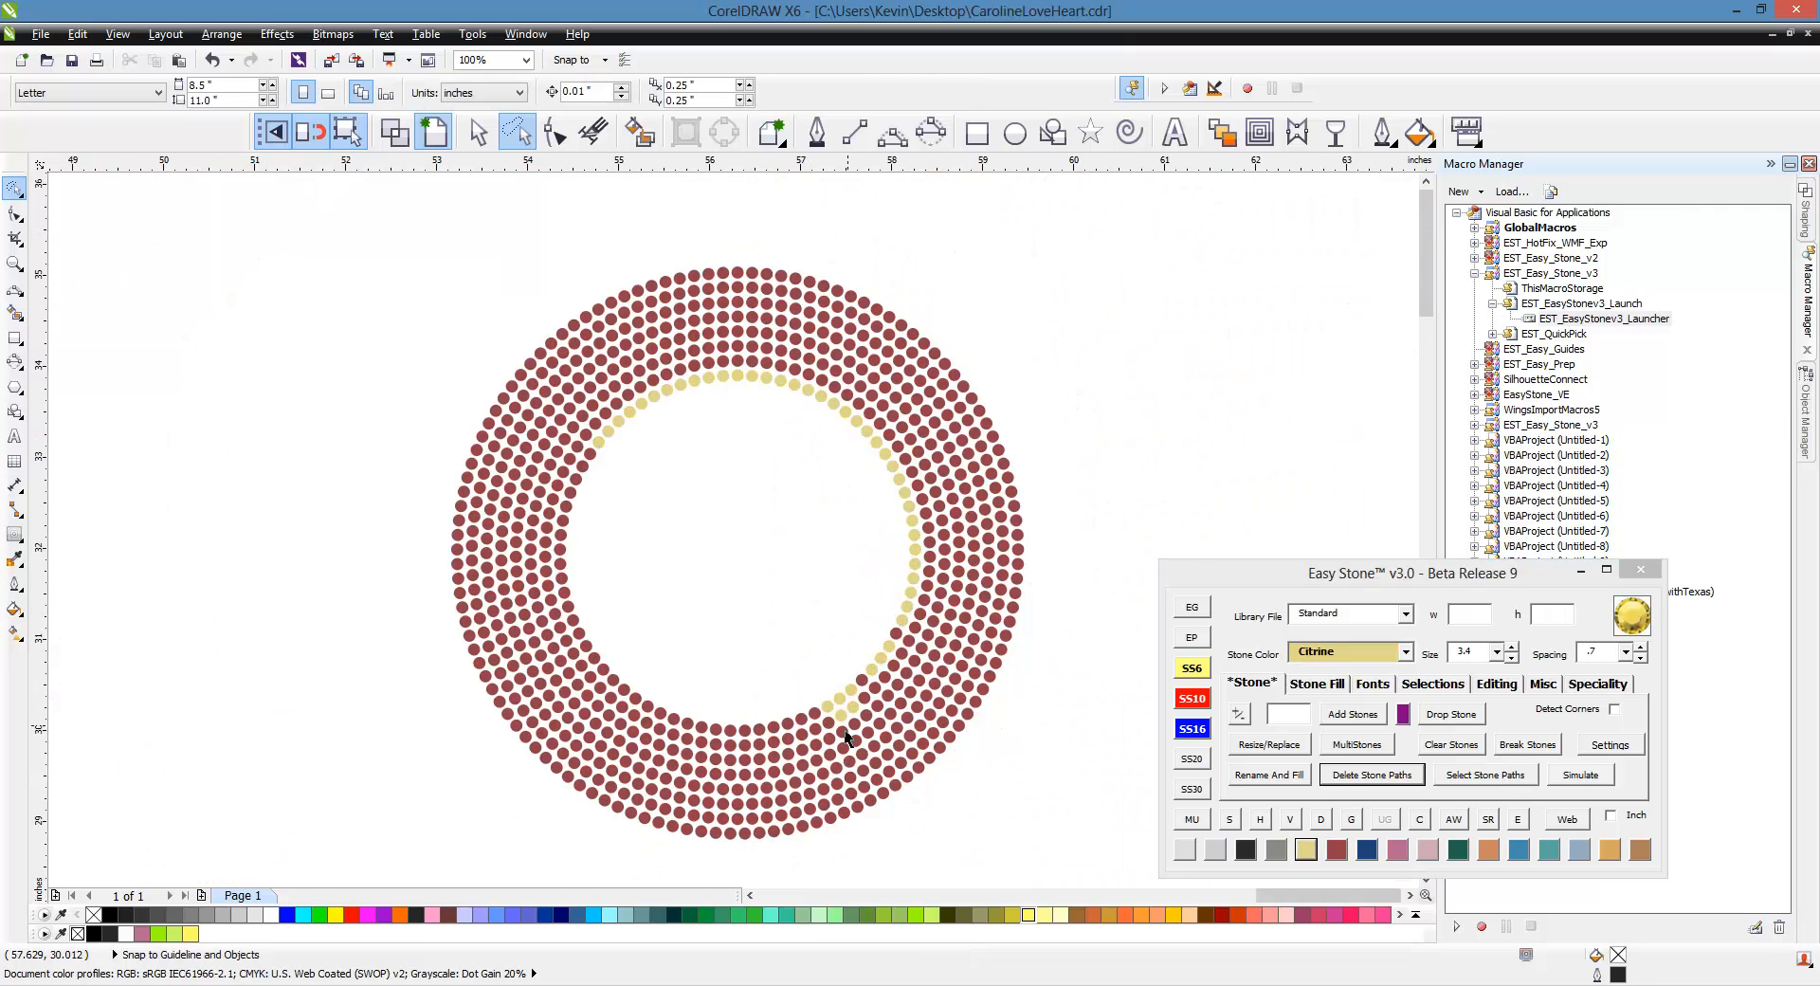
- Recolor the two stray Citrine stones in the second row at the ring's lower right to Lt Siam
{"action": "scroll", "coordinate": [844, 715], "scroll_direction": "up", "scroll_amount": 2}
{"action": "left_click", "coordinate": [838, 701]}
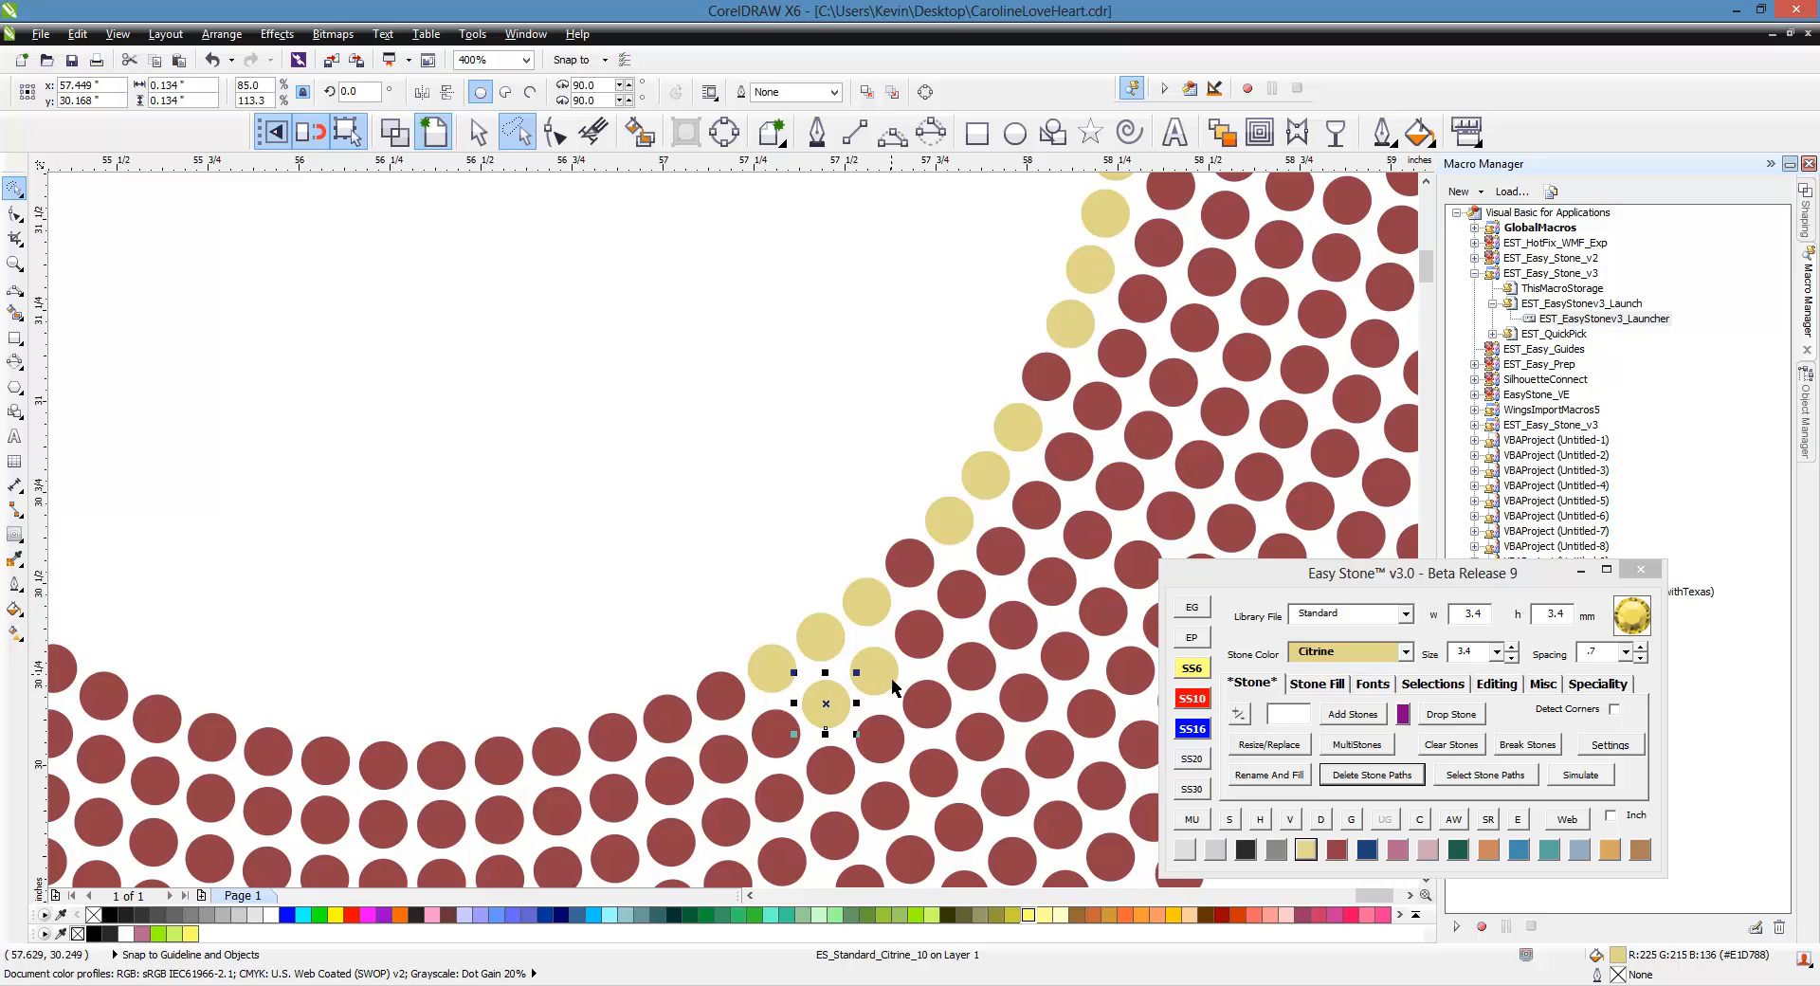
{"action": "left_click", "coordinate": [880, 683], "text": "shift"}
{"action": "left_click", "coordinate": [1337, 854]}
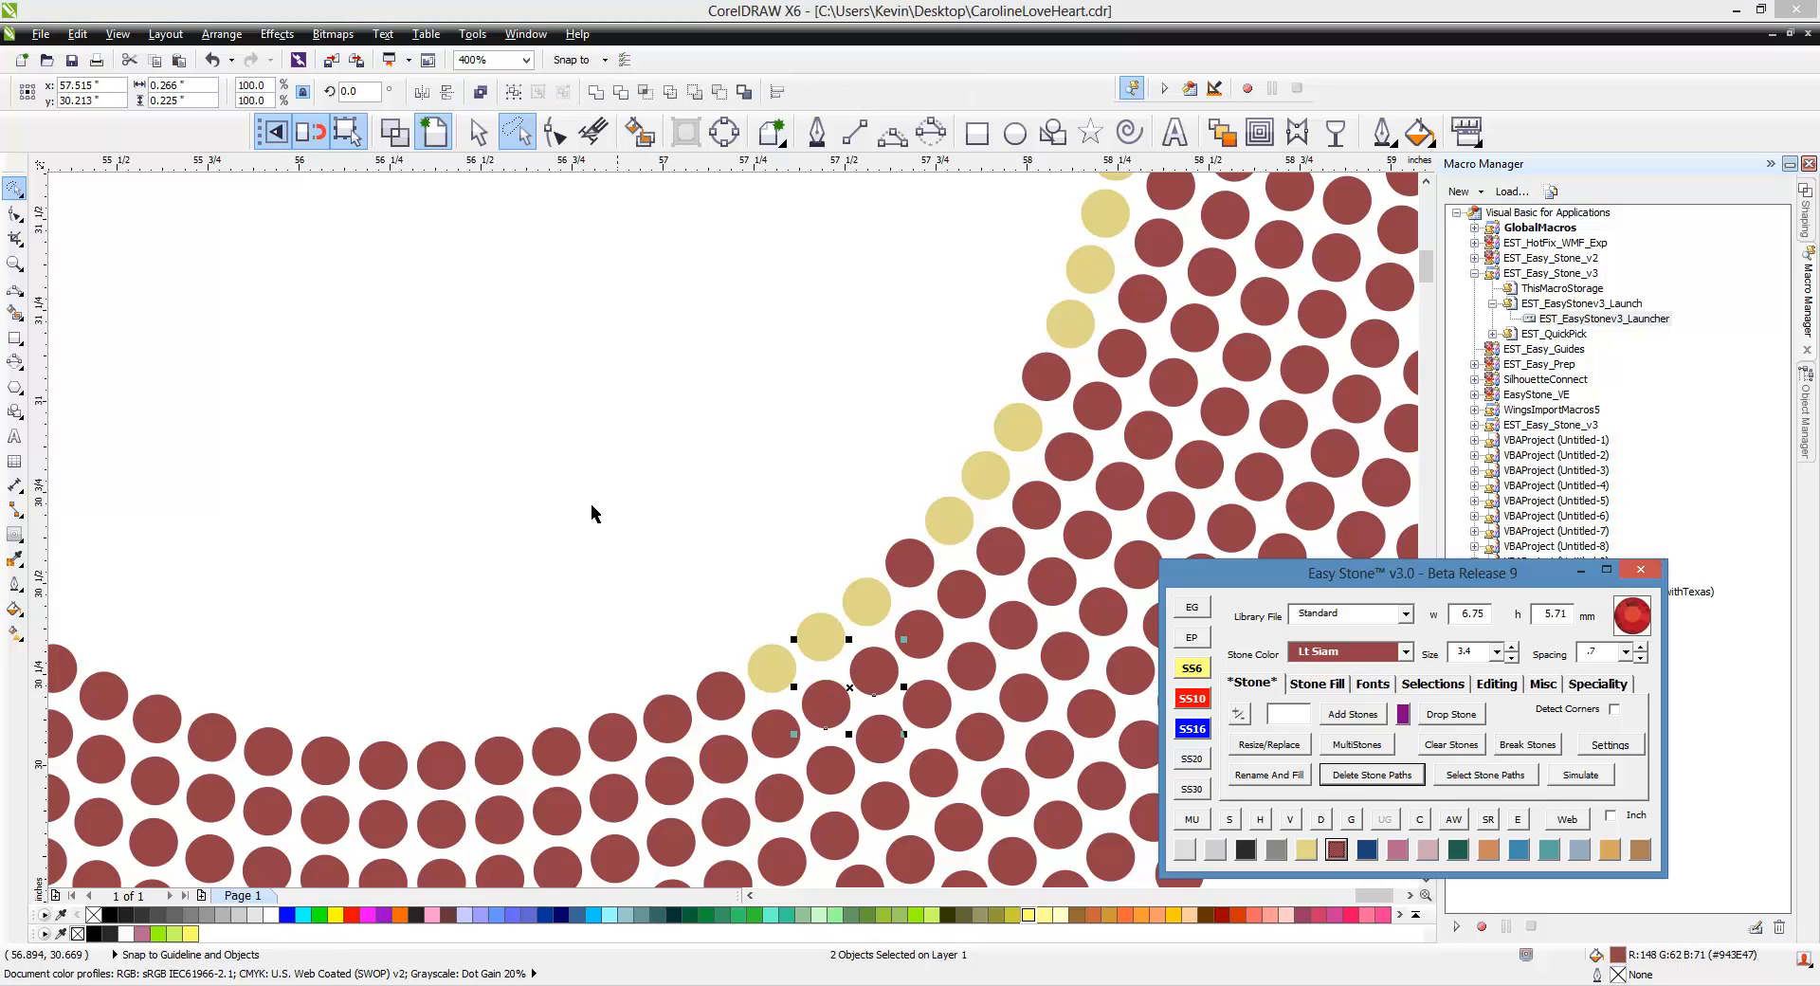
{"action": "left_click", "coordinate": [592, 508]}
- Trace a freehand selection over the remaining Lt Siam stones of the innermost ring and recolor them to Citrine
{"action": "scroll", "coordinate": [981, 710], "scroll_direction": "down", "scroll_amount": 2}
{"action": "scroll", "coordinate": [936, 541], "scroll_direction": "up", "scroll_amount": 1}
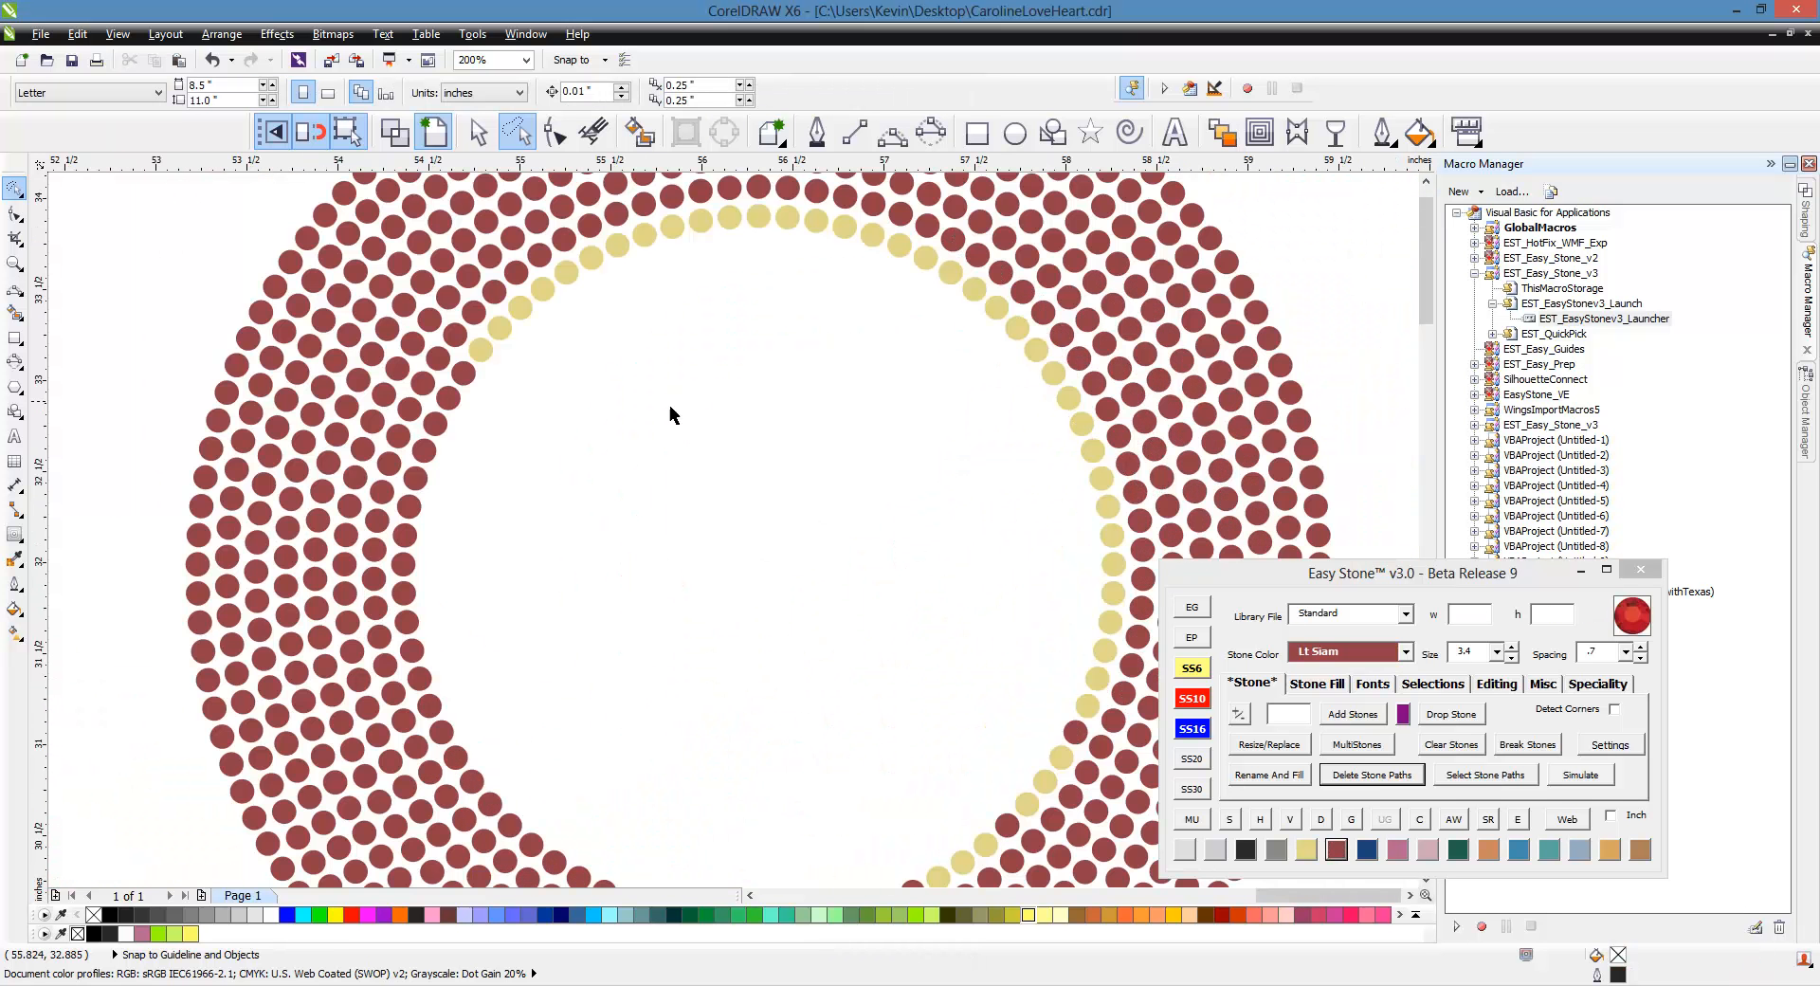
{"action": "scroll", "coordinate": [682, 417], "scroll_direction": "down", "scroll_amount": 1}
{"action": "scroll", "coordinate": [693, 475], "scroll_direction": "up", "scroll_amount": 1}
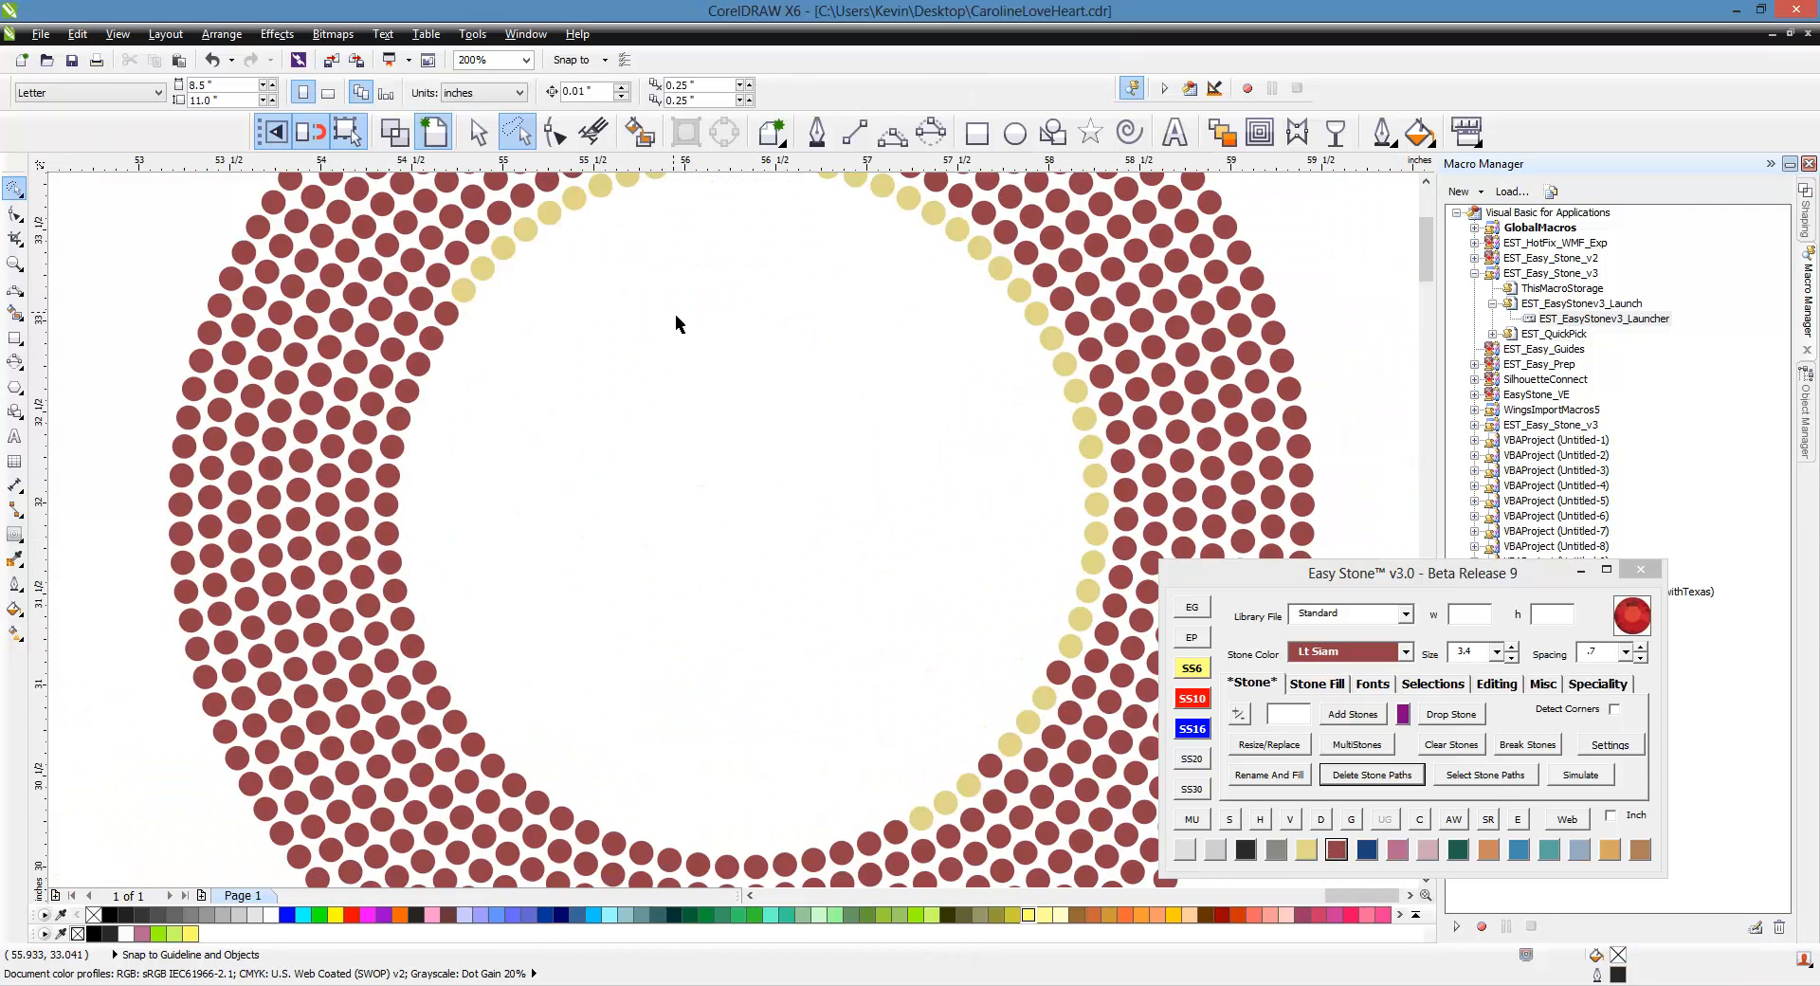
{"action": "mouse_move", "coordinate": [675, 310]}
{"action": "left_mouse_down"}
{"action": "mouse_move", "coordinate": [465, 310]}
{"action": "mouse_move", "coordinate": [398, 450]}
{"action": "mouse_move", "coordinate": [390, 545]}
{"action": "mouse_move", "coordinate": [427, 687]}
{"action": "mouse_move", "coordinate": [531, 808]}
{"action": "mouse_move", "coordinate": [632, 864]}
{"action": "mouse_move", "coordinate": [716, 874]}
{"action": "mouse_move", "coordinate": [778, 880]}
{"action": "mouse_move", "coordinate": [888, 848]}
{"action": "mouse_move", "coordinate": [1017, 754]}
{"action": "mouse_move", "coordinate": [1063, 670]}
{"action": "mouse_move", "coordinate": [983, 505]}
{"action": "left_mouse_up"}
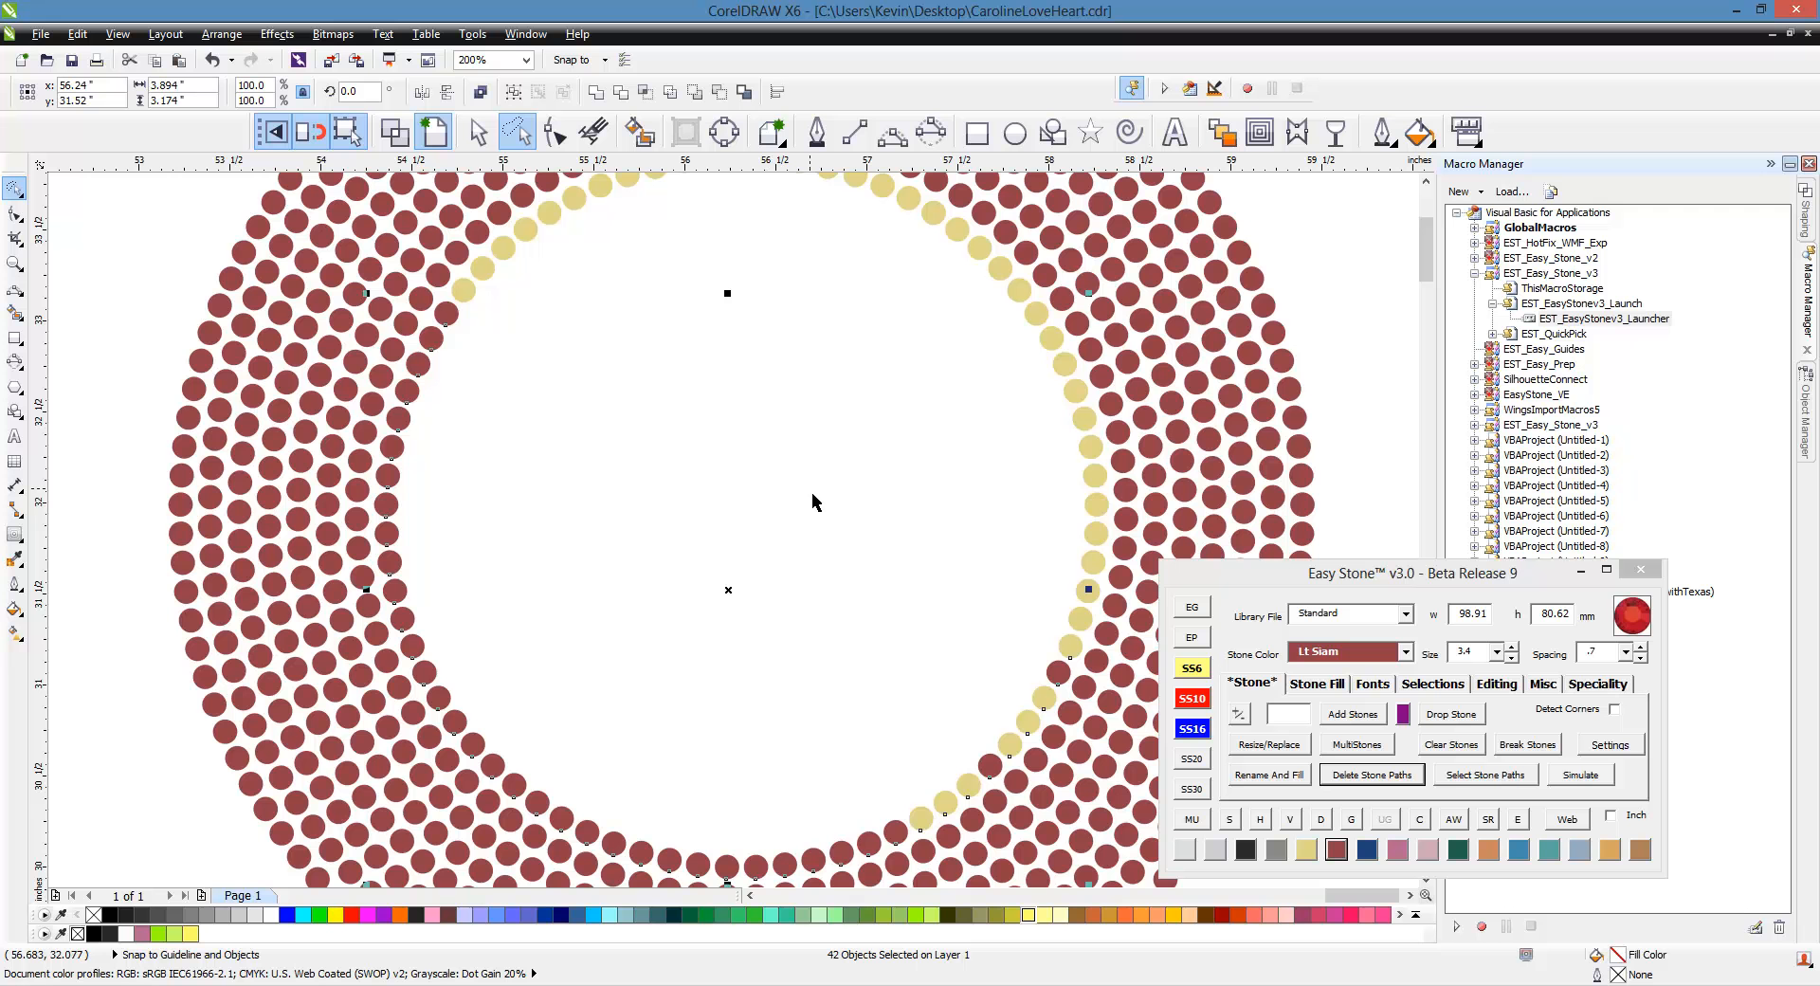
{"action": "left_click", "coordinate": [1305, 853]}
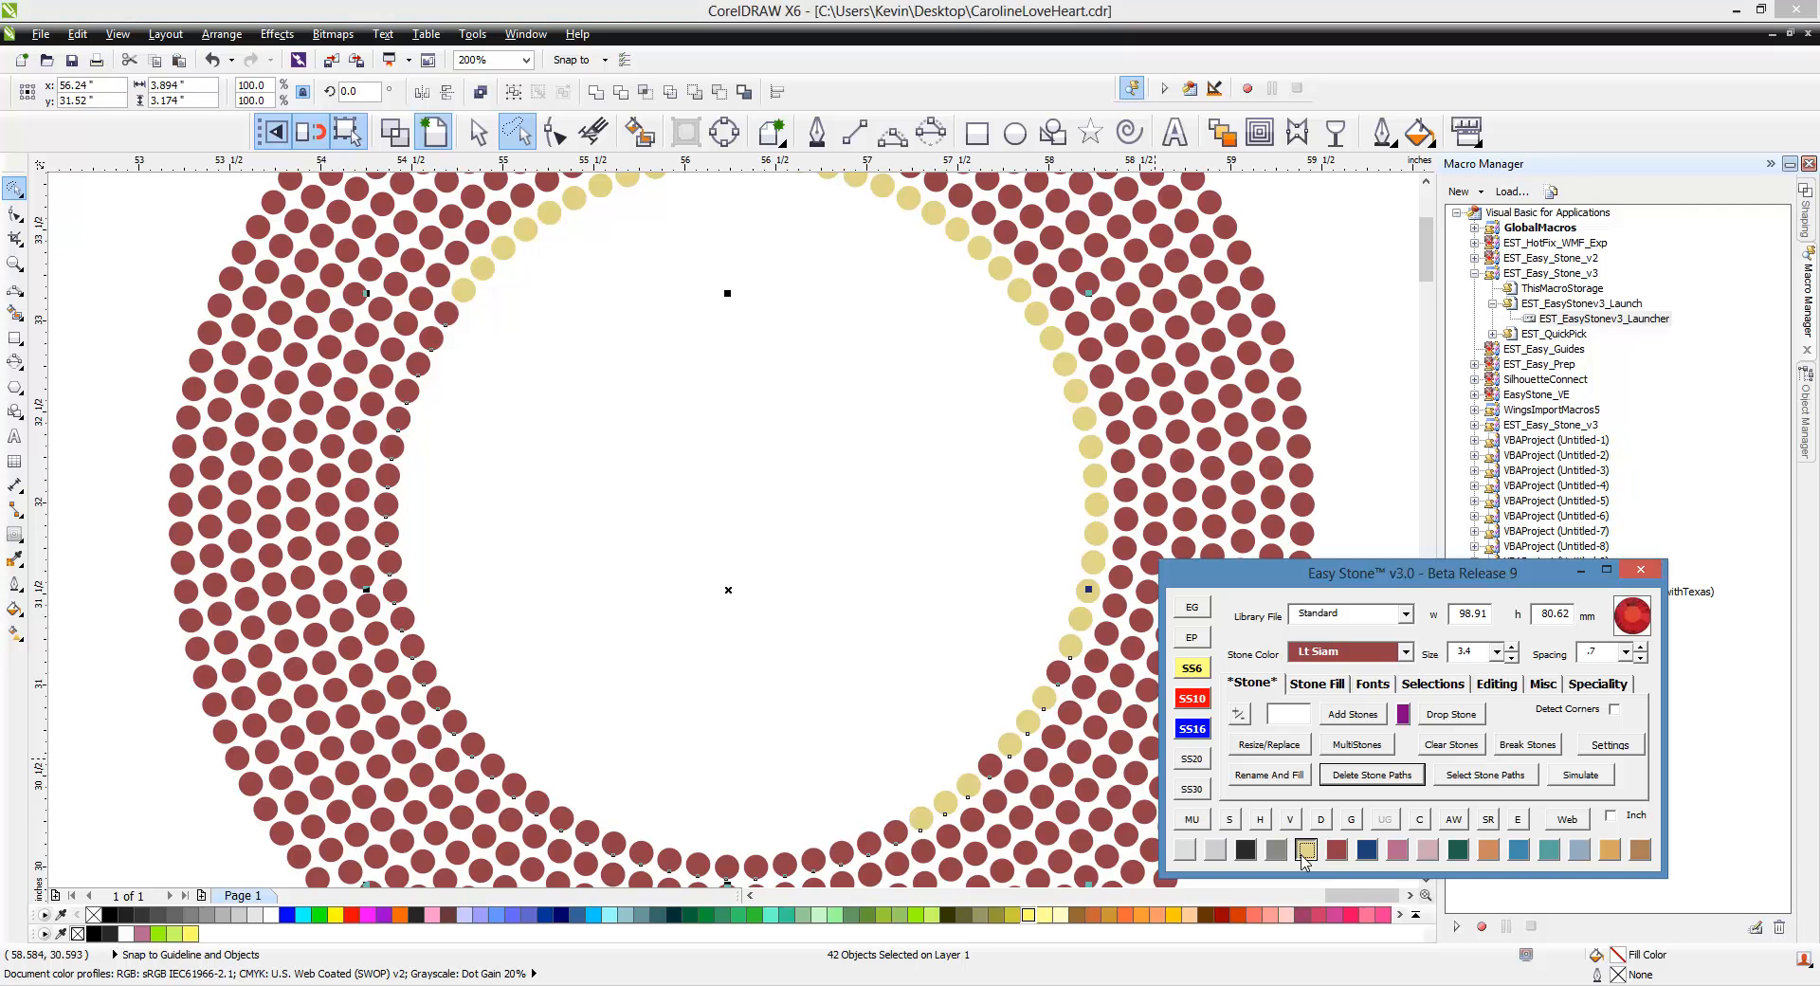
{"action": "left_click", "coordinate": [609, 616]}
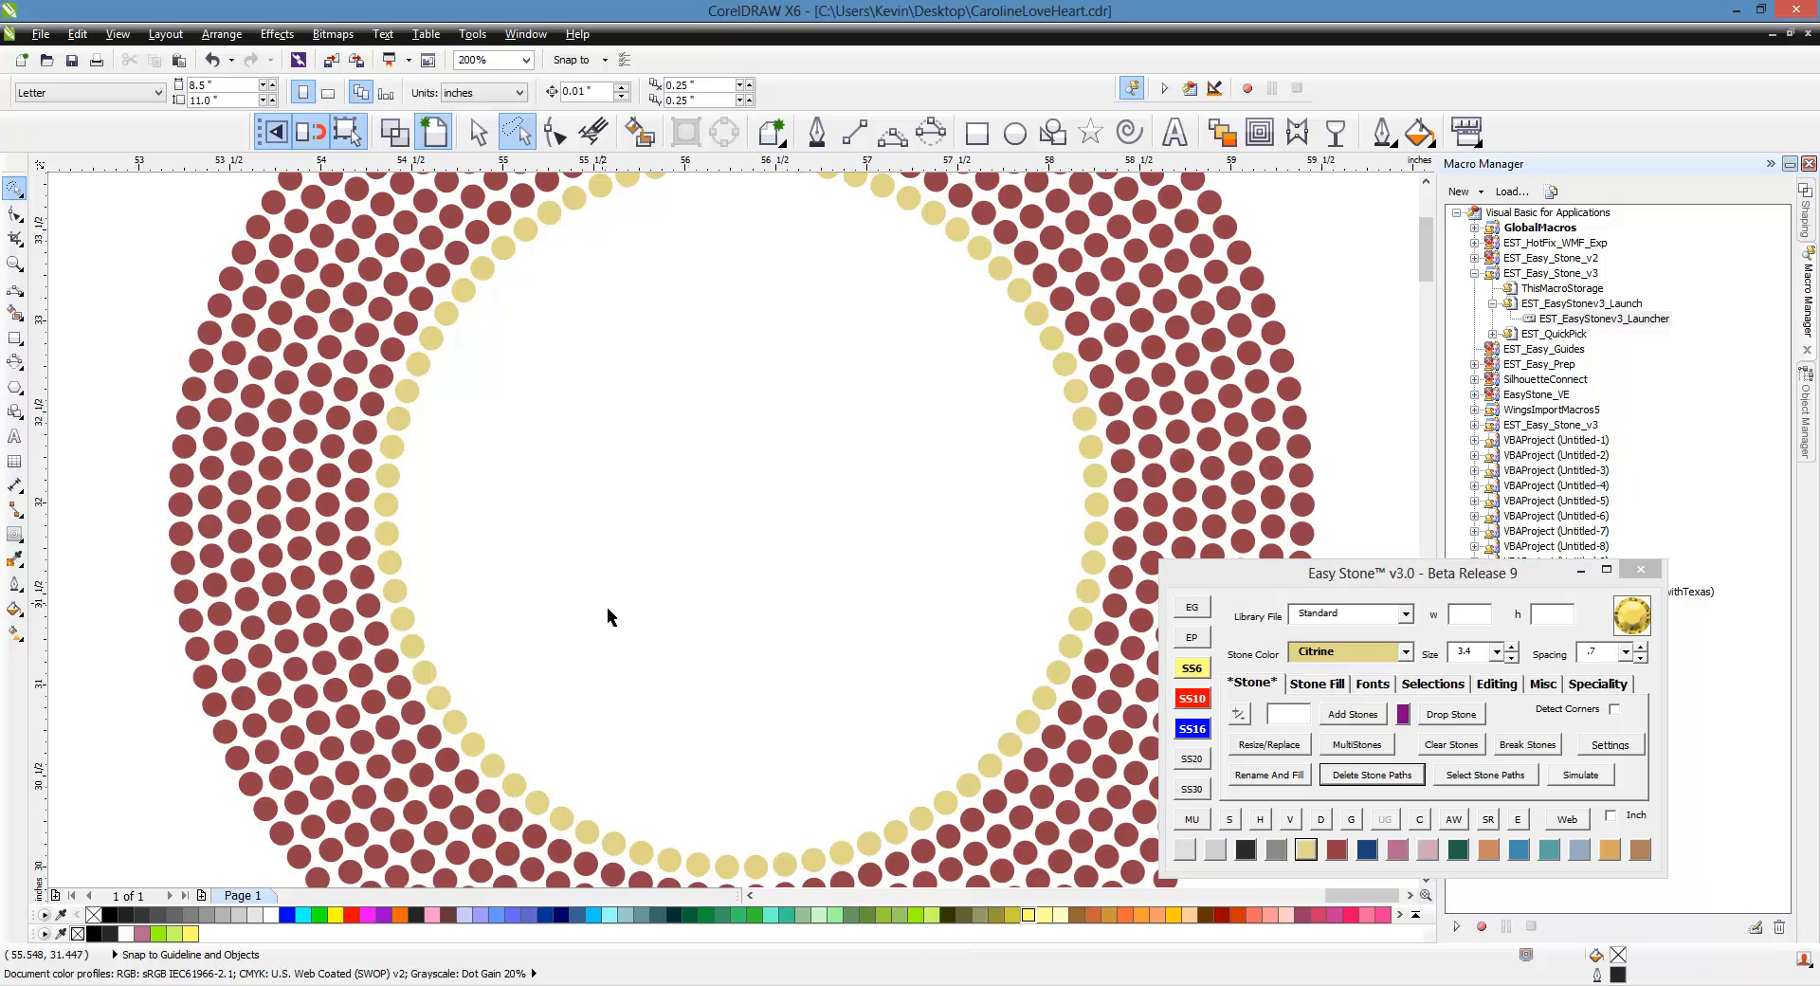
- Draw a diagonal line about 61 mm wide and 71 mm high right of the ring and add Citrine stones along it
{"action": "scroll", "coordinate": [609, 616], "scroll_direction": "down", "scroll_amount": 1}
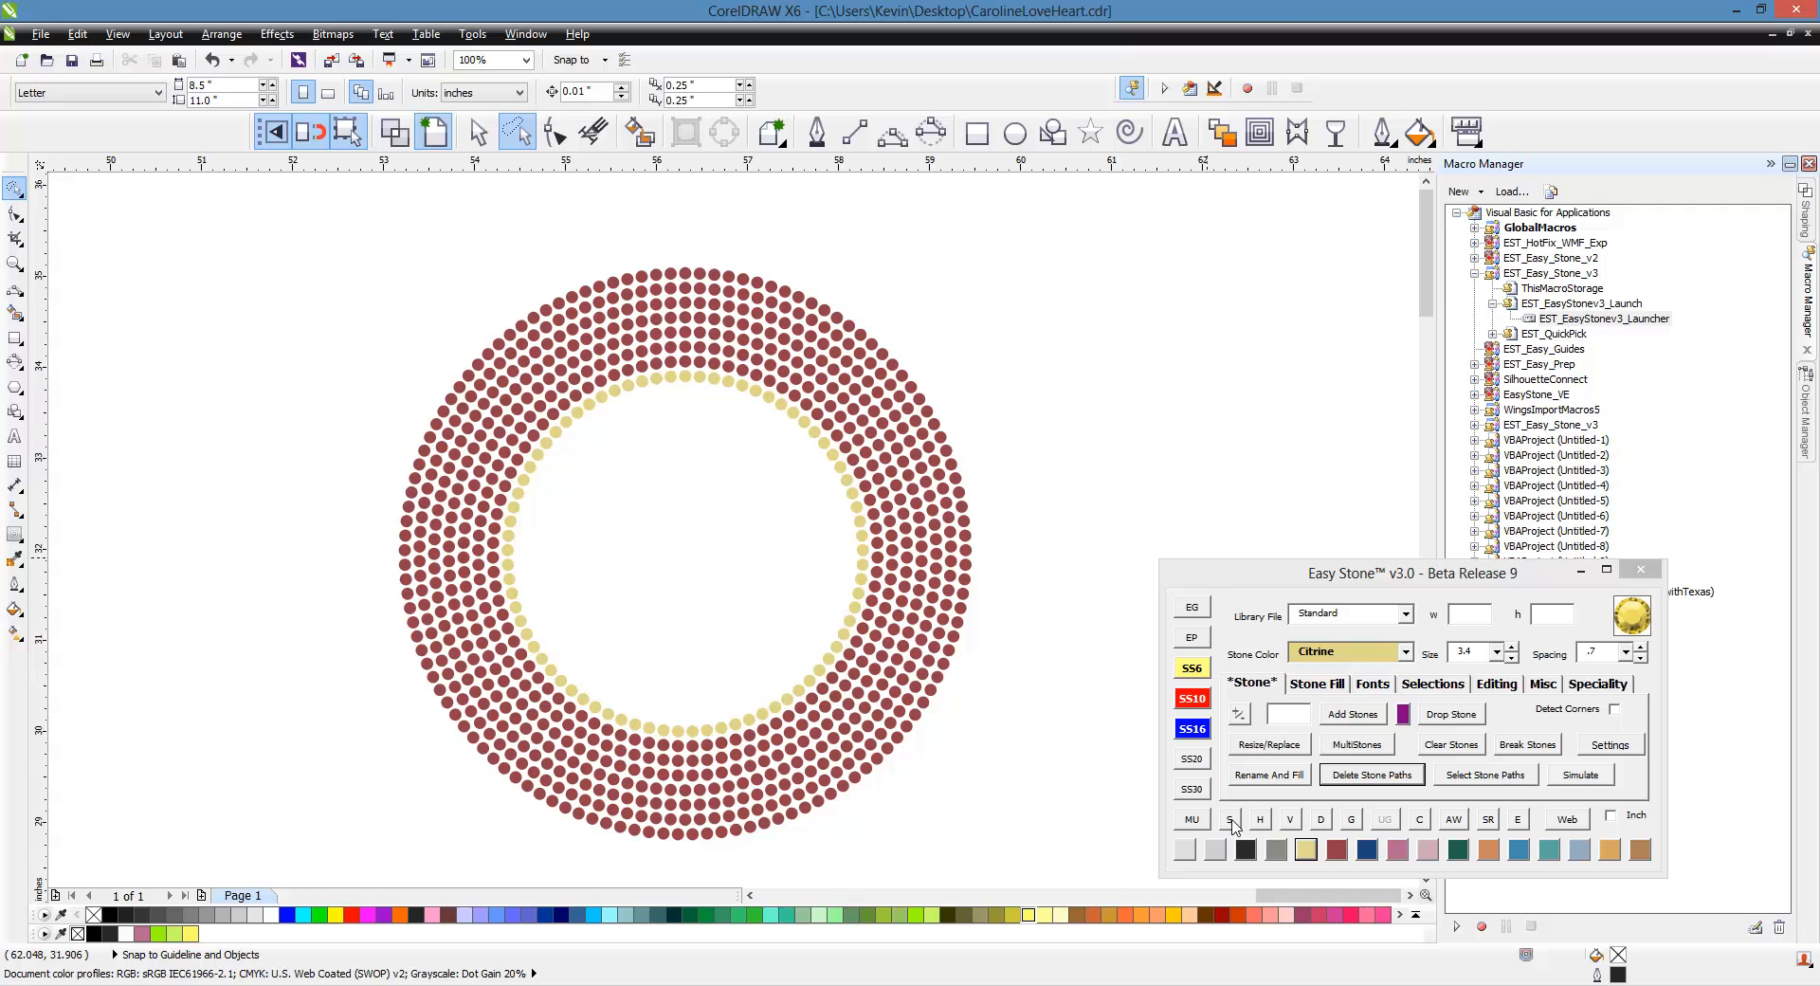
{"action": "left_click", "coordinate": [854, 131]}
{"action": "left_click_drag", "start_coordinate": [1306, 294], "coordinate": [1220, 392]}
{"action": "key", "text": "space"}
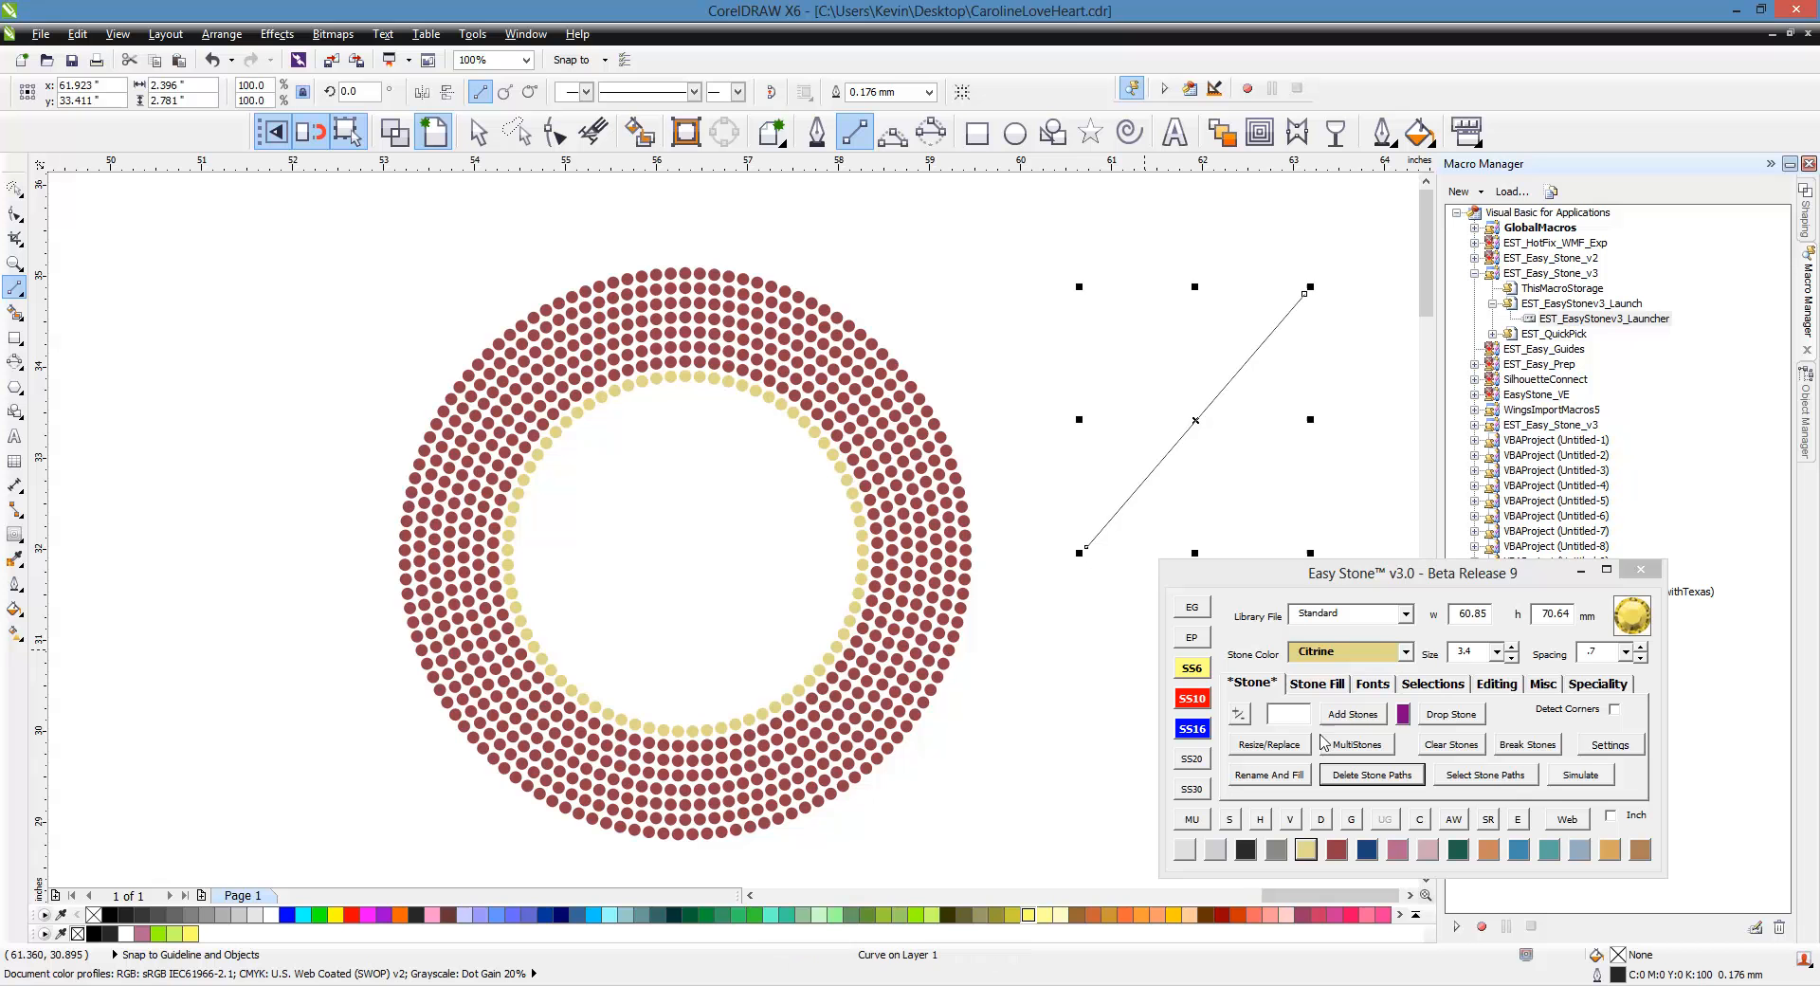
{"action": "left_click", "coordinate": [1353, 714]}
{"action": "left_click", "coordinate": [981, 577]}
{"action": "scroll", "coordinate": [978, 577], "scroll_direction": "down", "scroll_amount": 1}
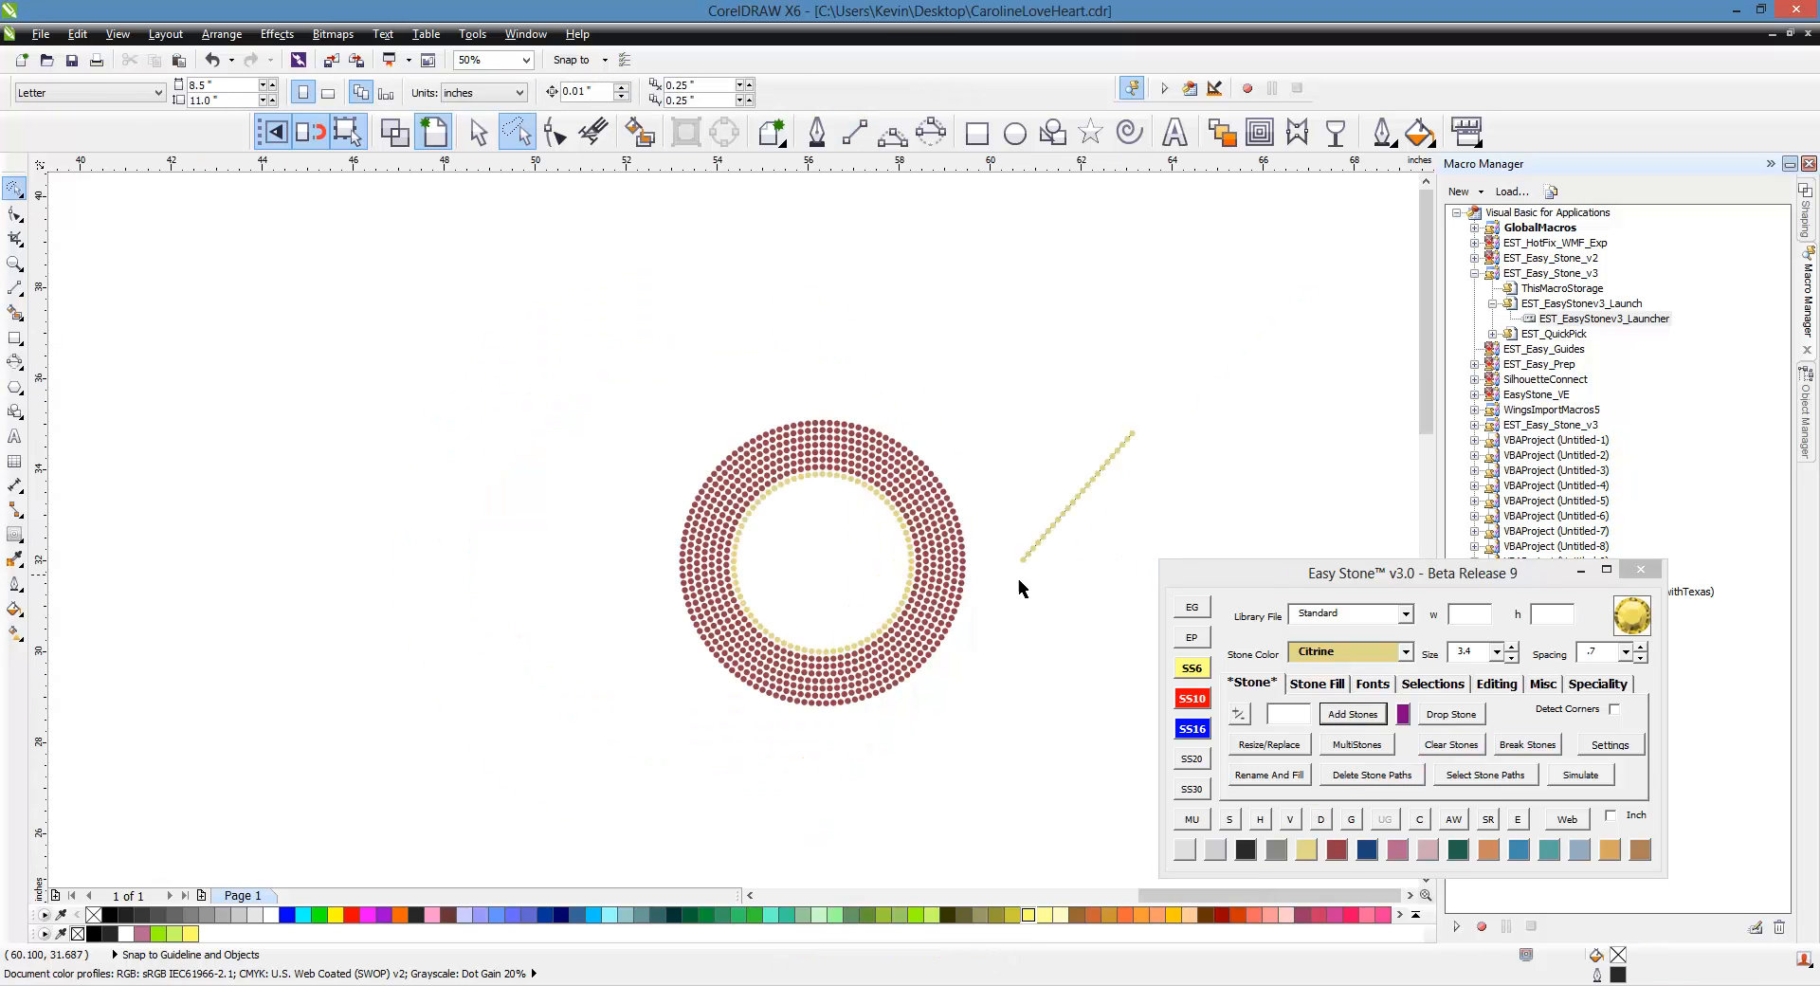
- Delete the stone path of the diagonal line, keeping its Citrine stones as separate objects
{"action": "scroll", "coordinate": [1090, 535], "scroll_direction": "up", "scroll_amount": 2}
{"action": "left_click", "coordinate": [991, 355]}
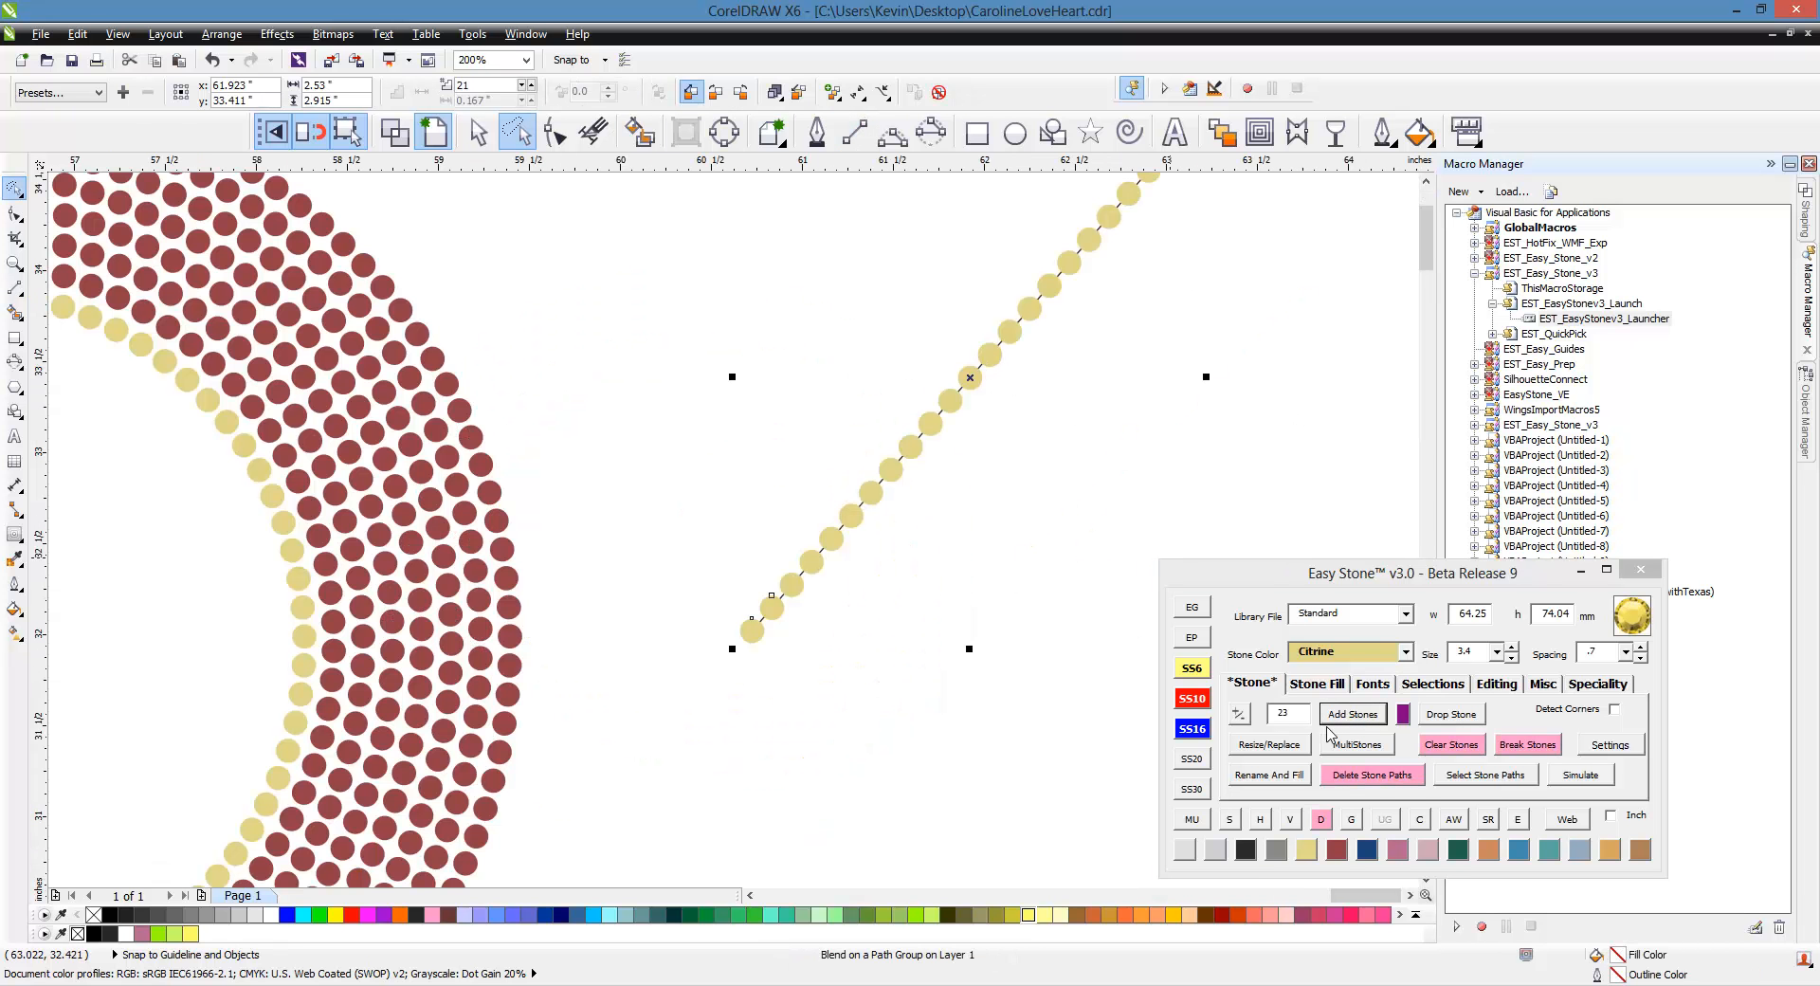
{"action": "left_click", "coordinate": [1370, 779]}
{"action": "left_click", "coordinate": [912, 723]}
{"action": "scroll", "coordinate": [779, 692], "scroll_direction": "down", "scroll_amount": 1}
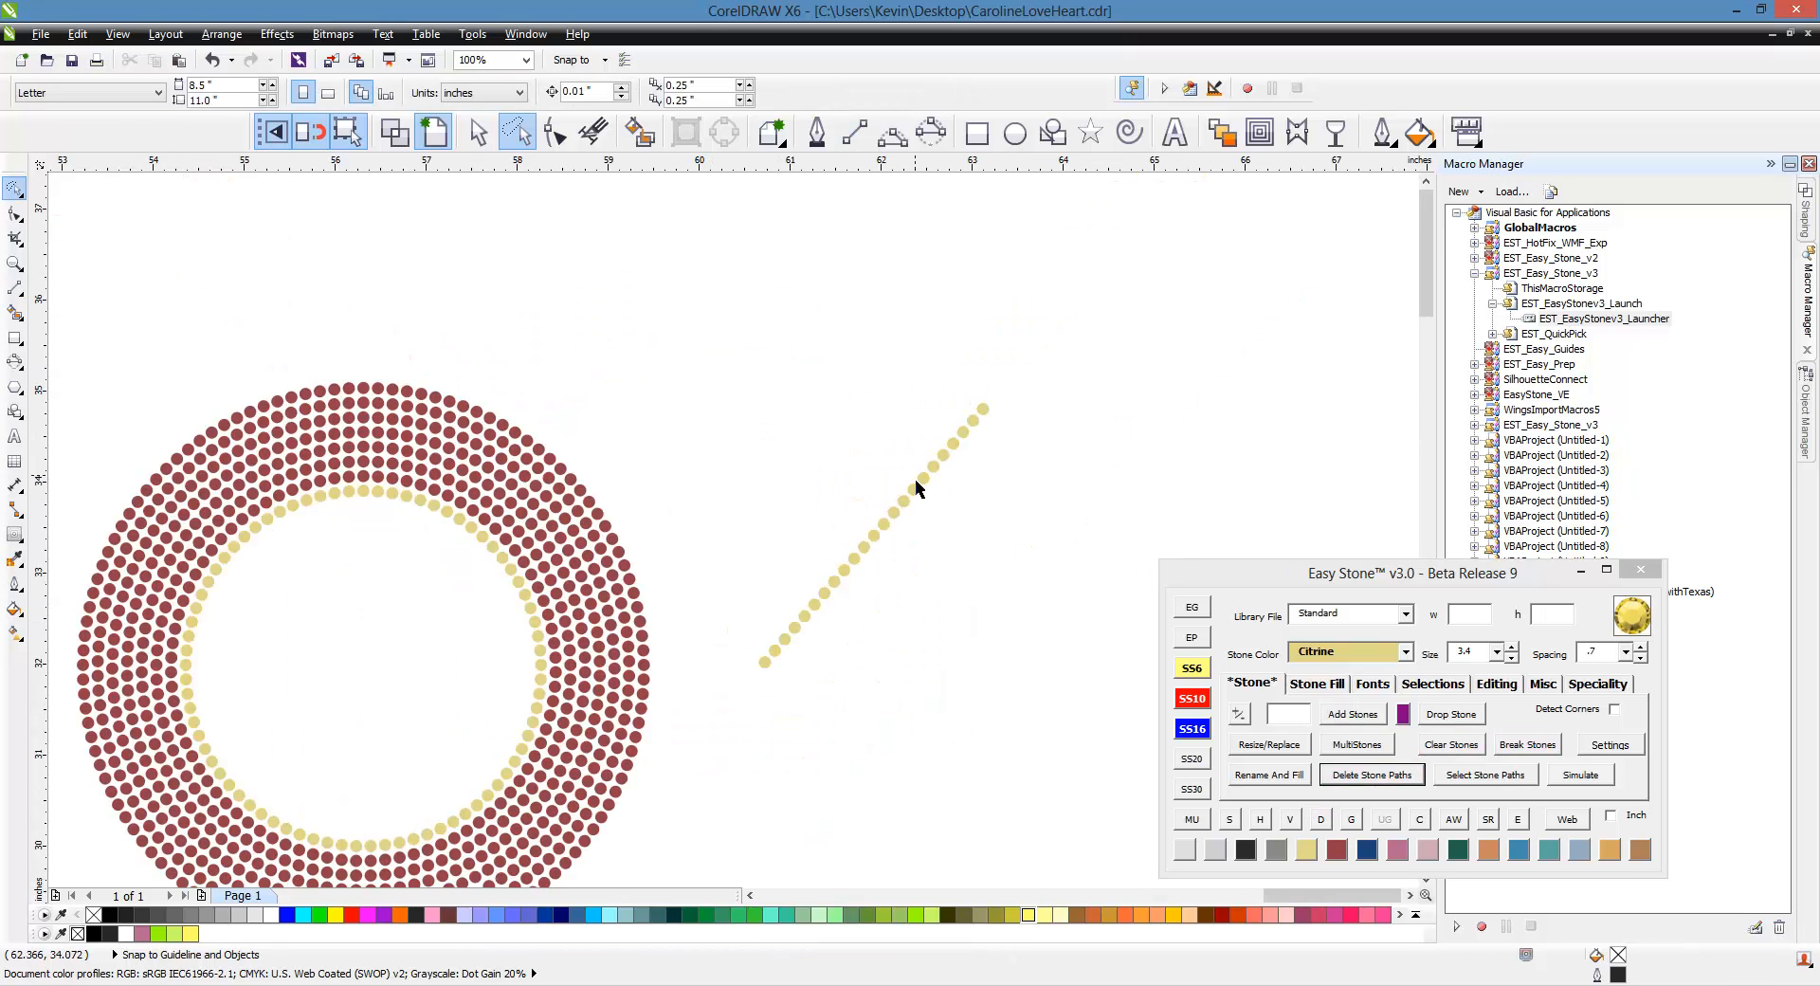
- Select the diagonal line's two end stones, extend the selection to every stone between them, and recolor the row to Lt Siam
{"action": "scroll", "coordinate": [927, 488], "scroll_direction": "up", "scroll_amount": 1}
{"action": "scroll", "coordinate": [659, 414], "scroll_direction": "down", "scroll_amount": 1}
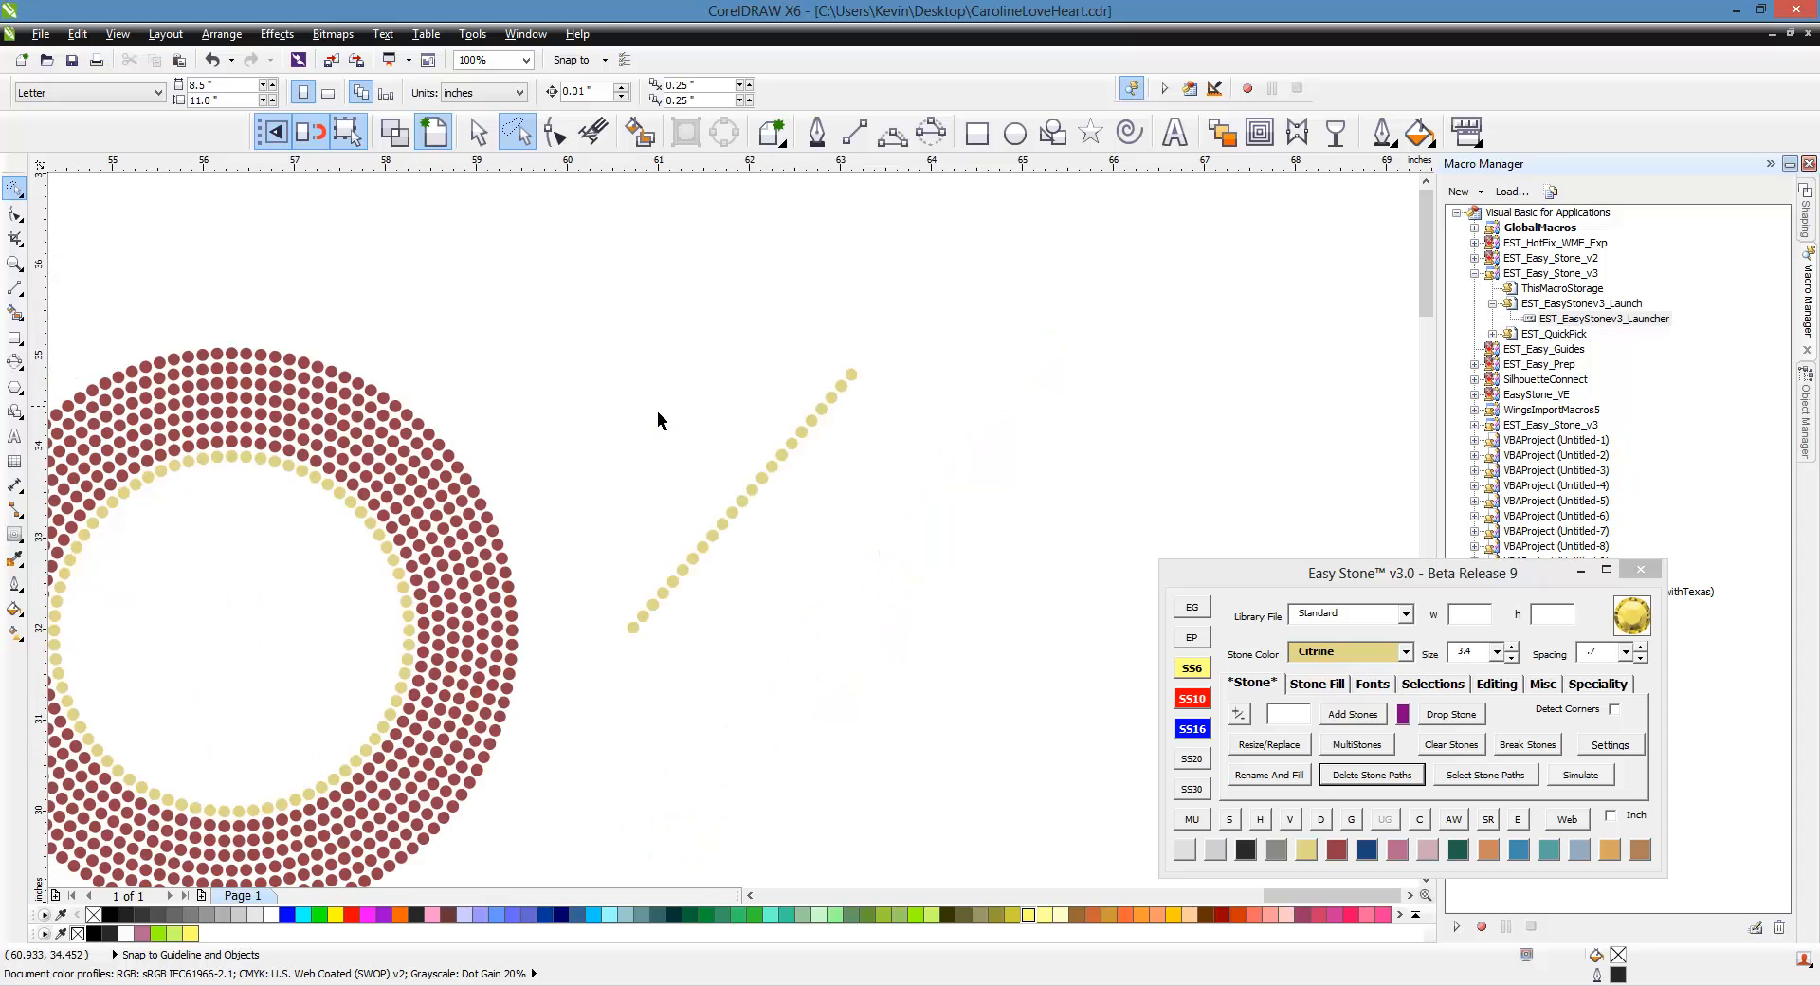
{"action": "scroll", "coordinate": [743, 452], "scroll_direction": "up", "scroll_amount": 1}
{"action": "scroll", "coordinate": [736, 446], "scroll_direction": "down", "scroll_amount": 1}
{"action": "left_click", "coordinate": [855, 378]}
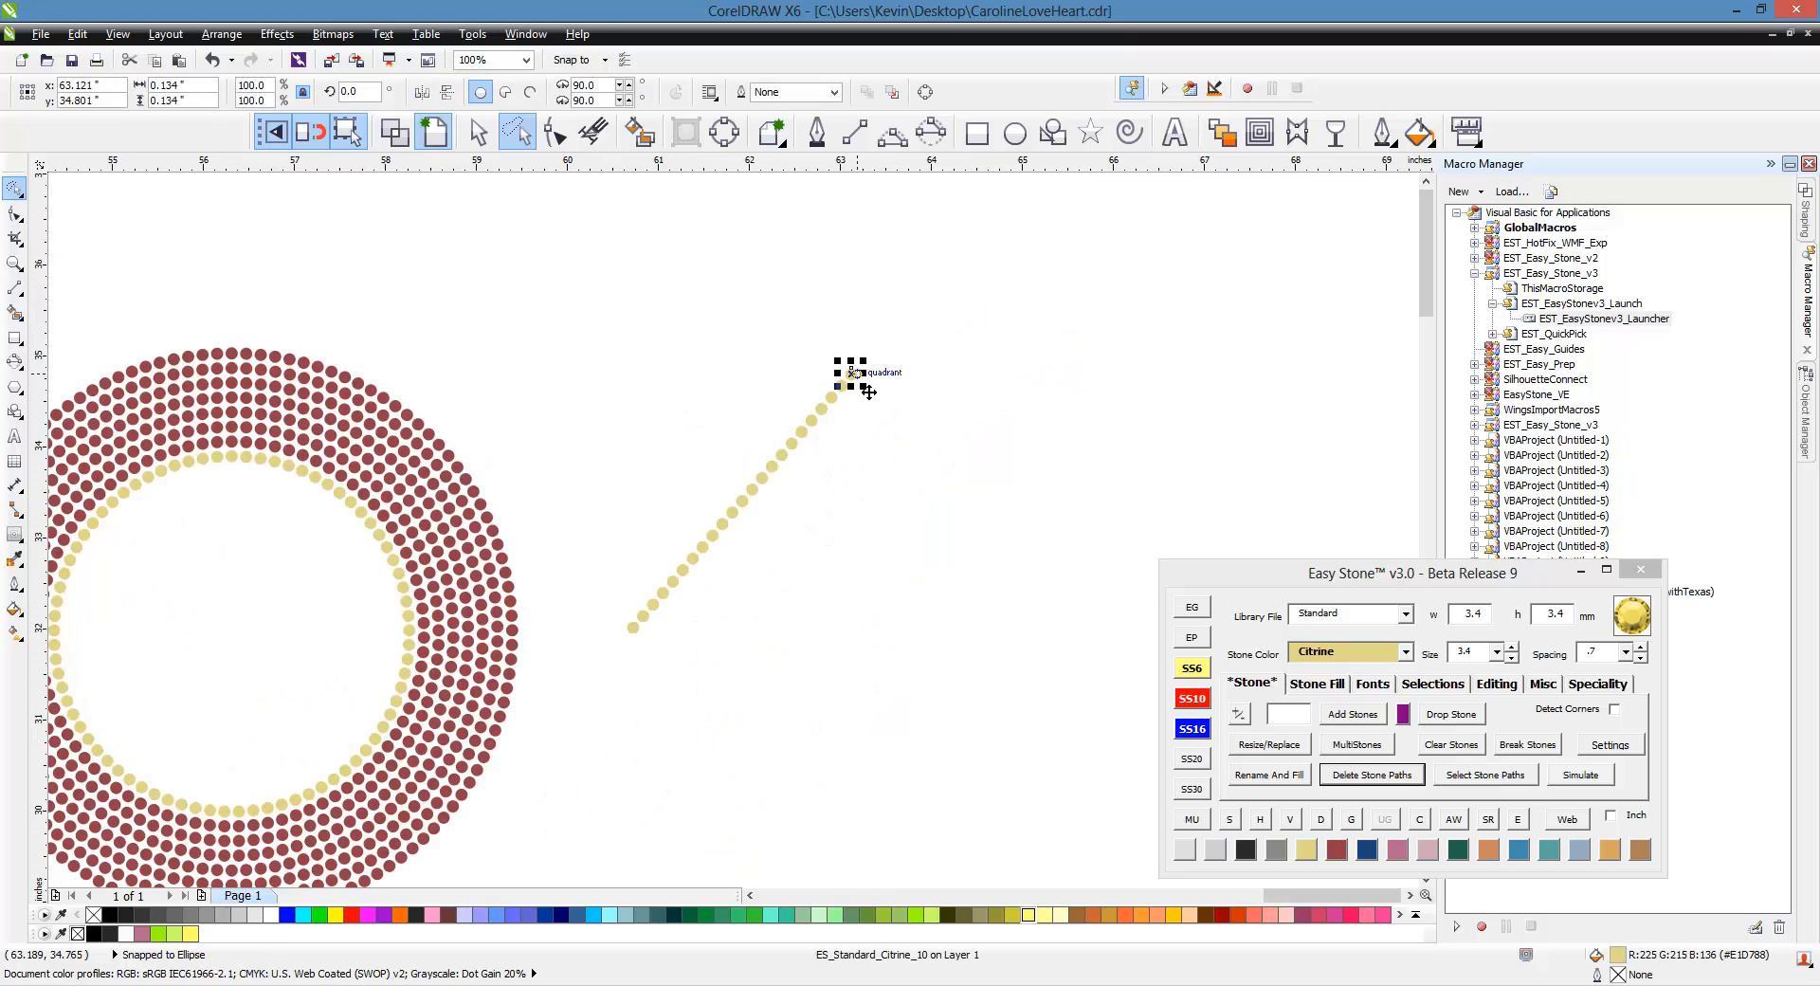
{"action": "left_click", "coordinate": [634, 631], "text": "shift"}
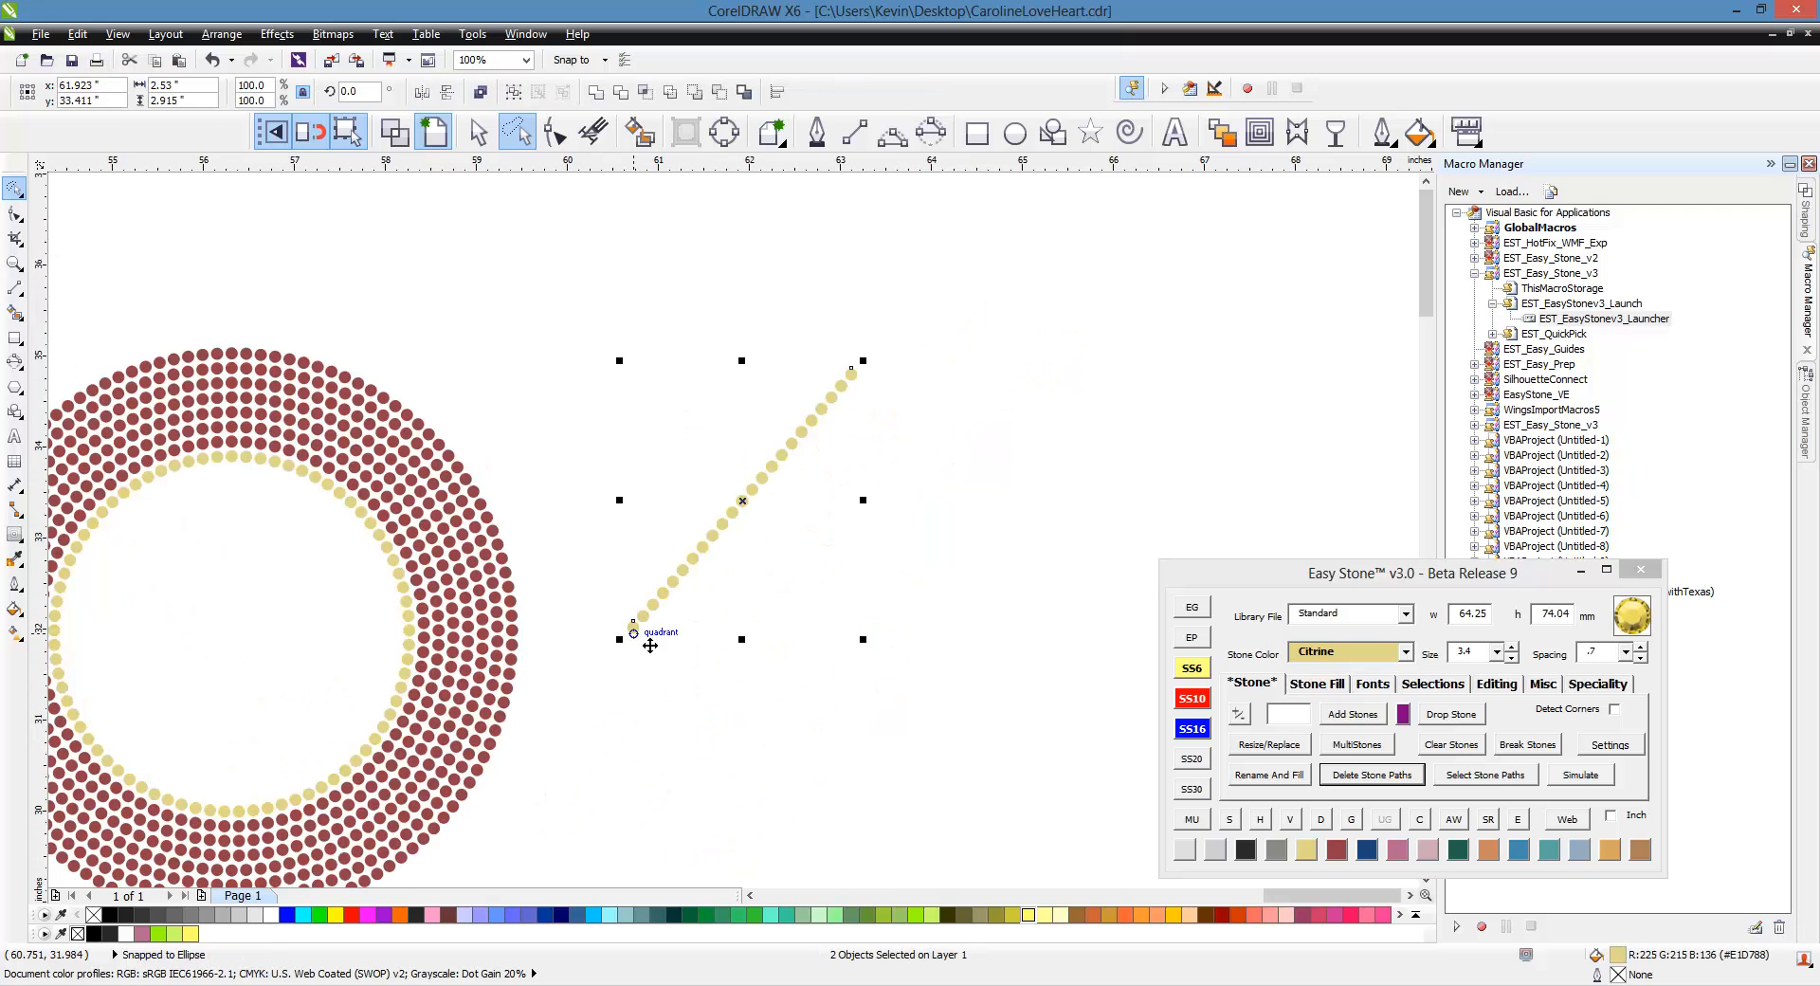
{"action": "left_click", "coordinate": [1230, 820]}
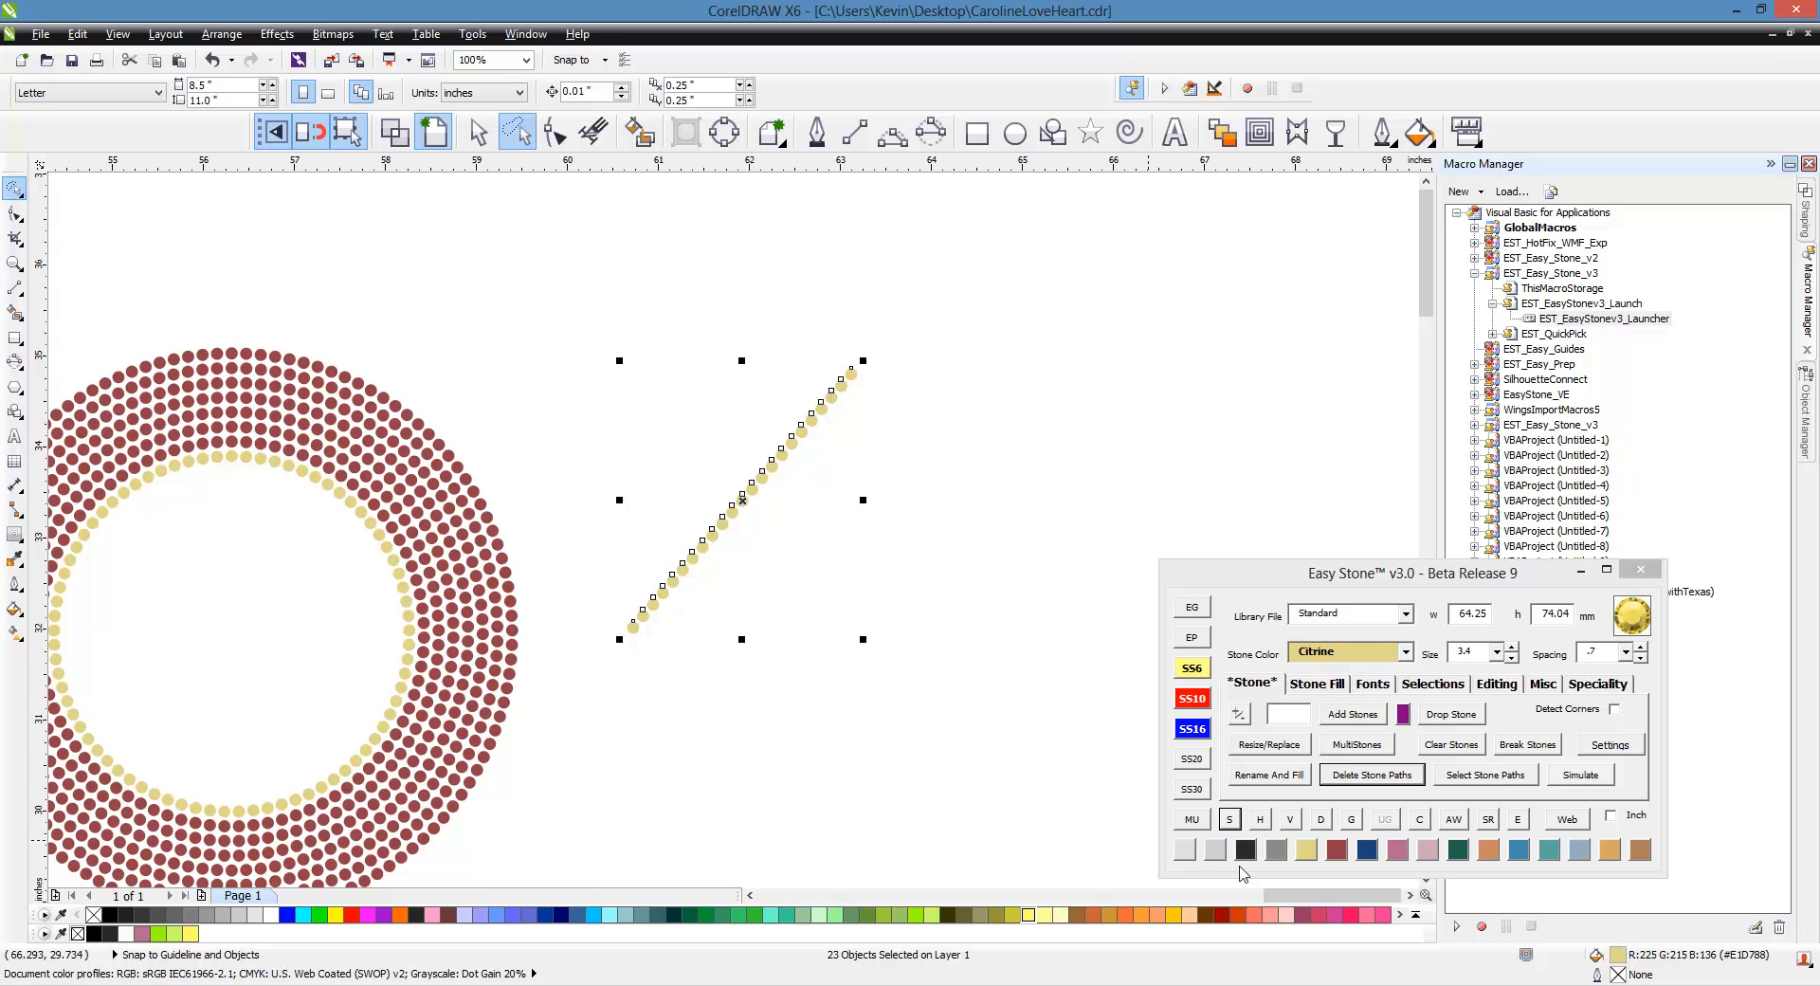
{"action": "left_click", "coordinate": [1336, 849]}
{"action": "left_click", "coordinate": [767, 754]}
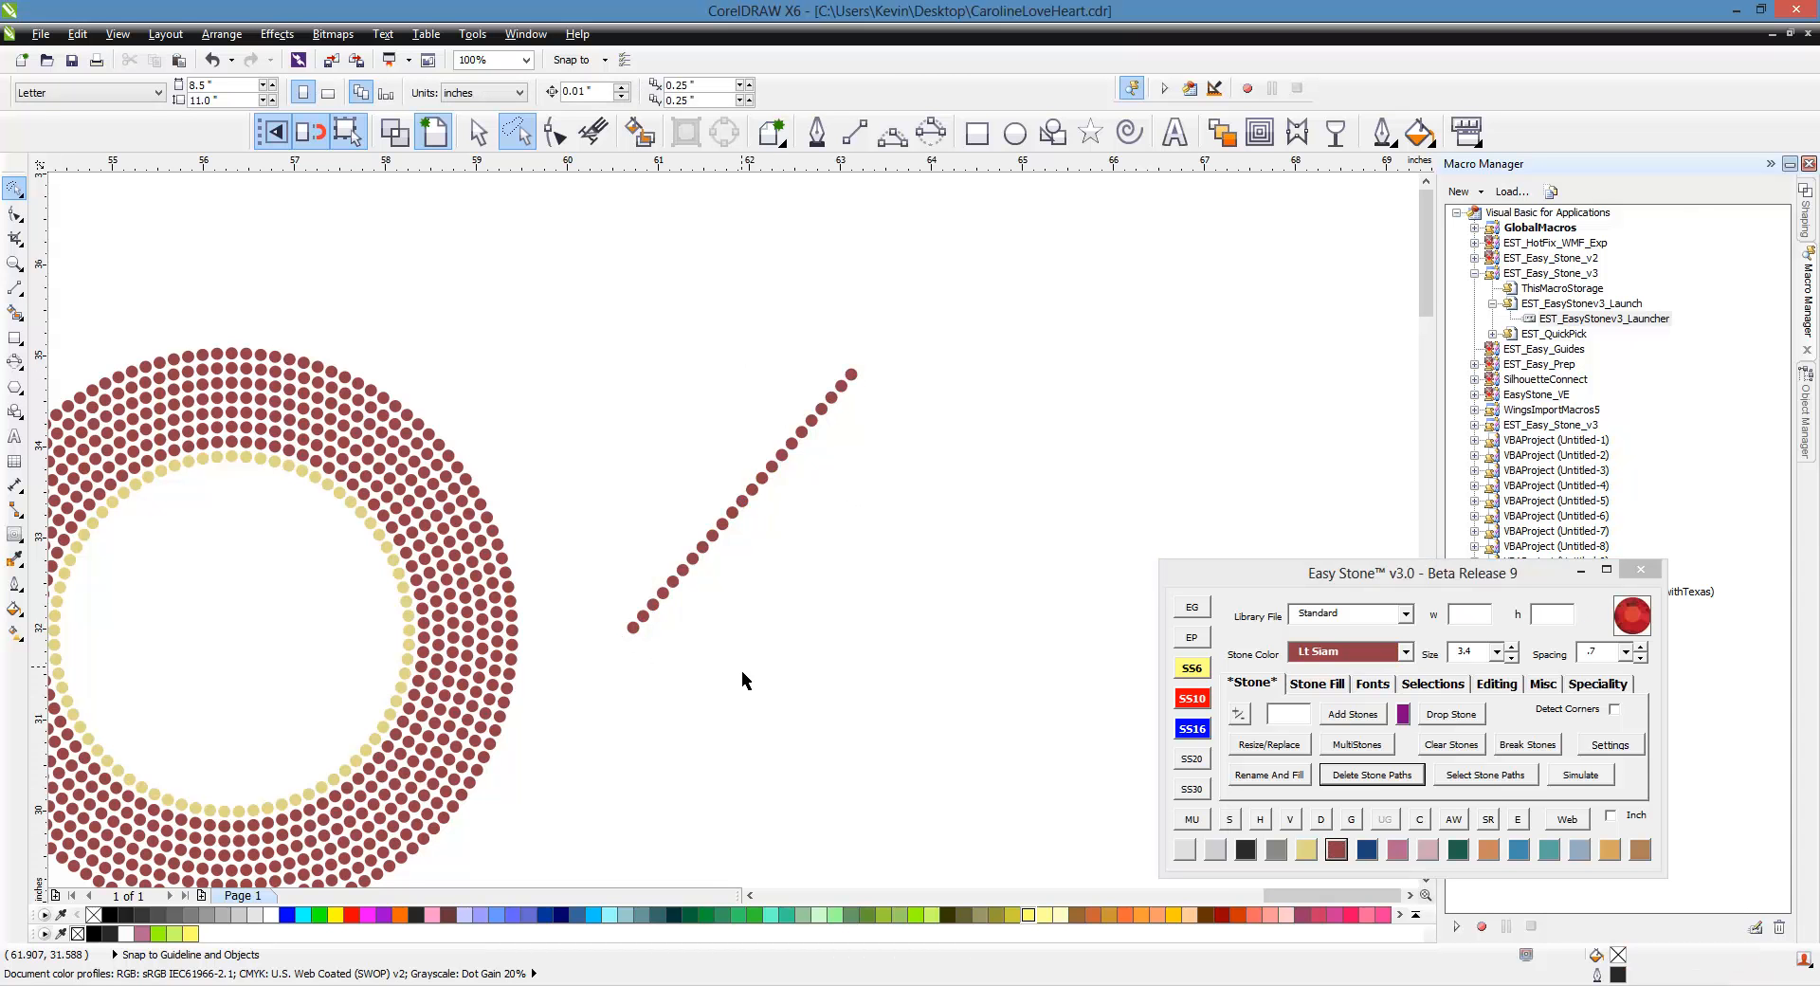
- Select the whole Lt Siam row again from its two end stones, then clear the selection
{"action": "left_click", "coordinate": [853, 377]}
{"action": "left_click", "coordinate": [634, 627], "text": "shift"}
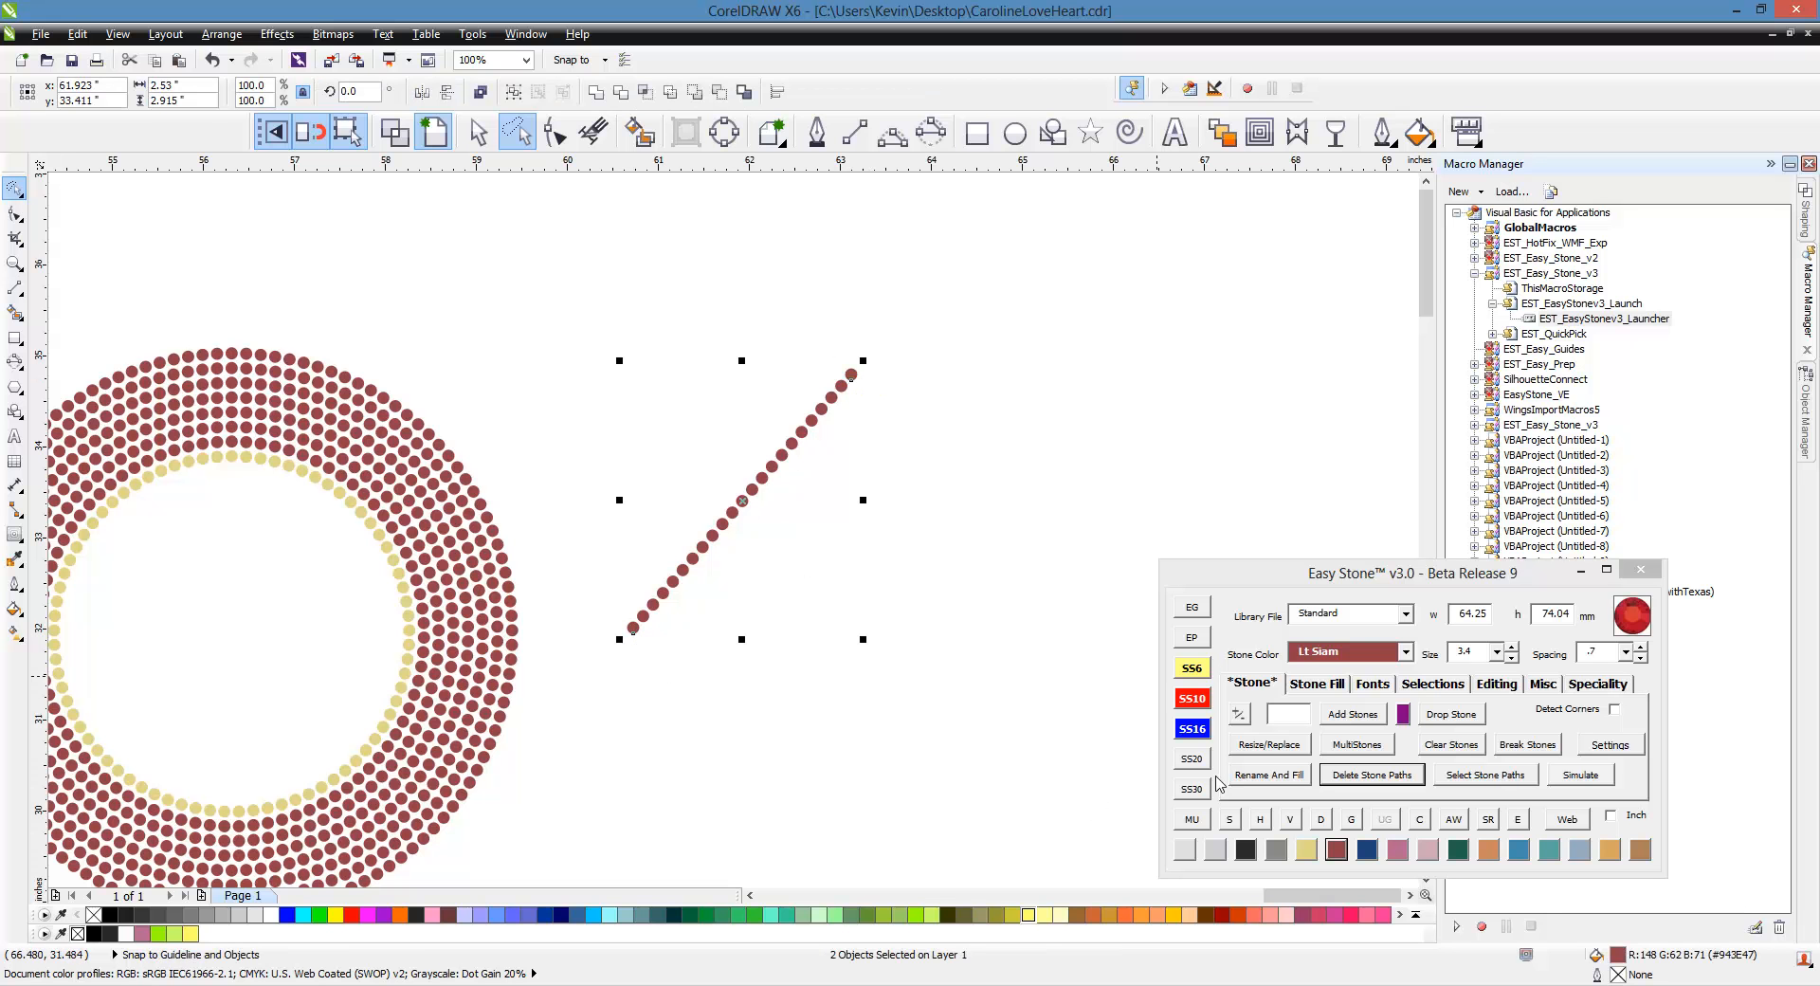
{"action": "left_click", "coordinate": [1231, 819]}
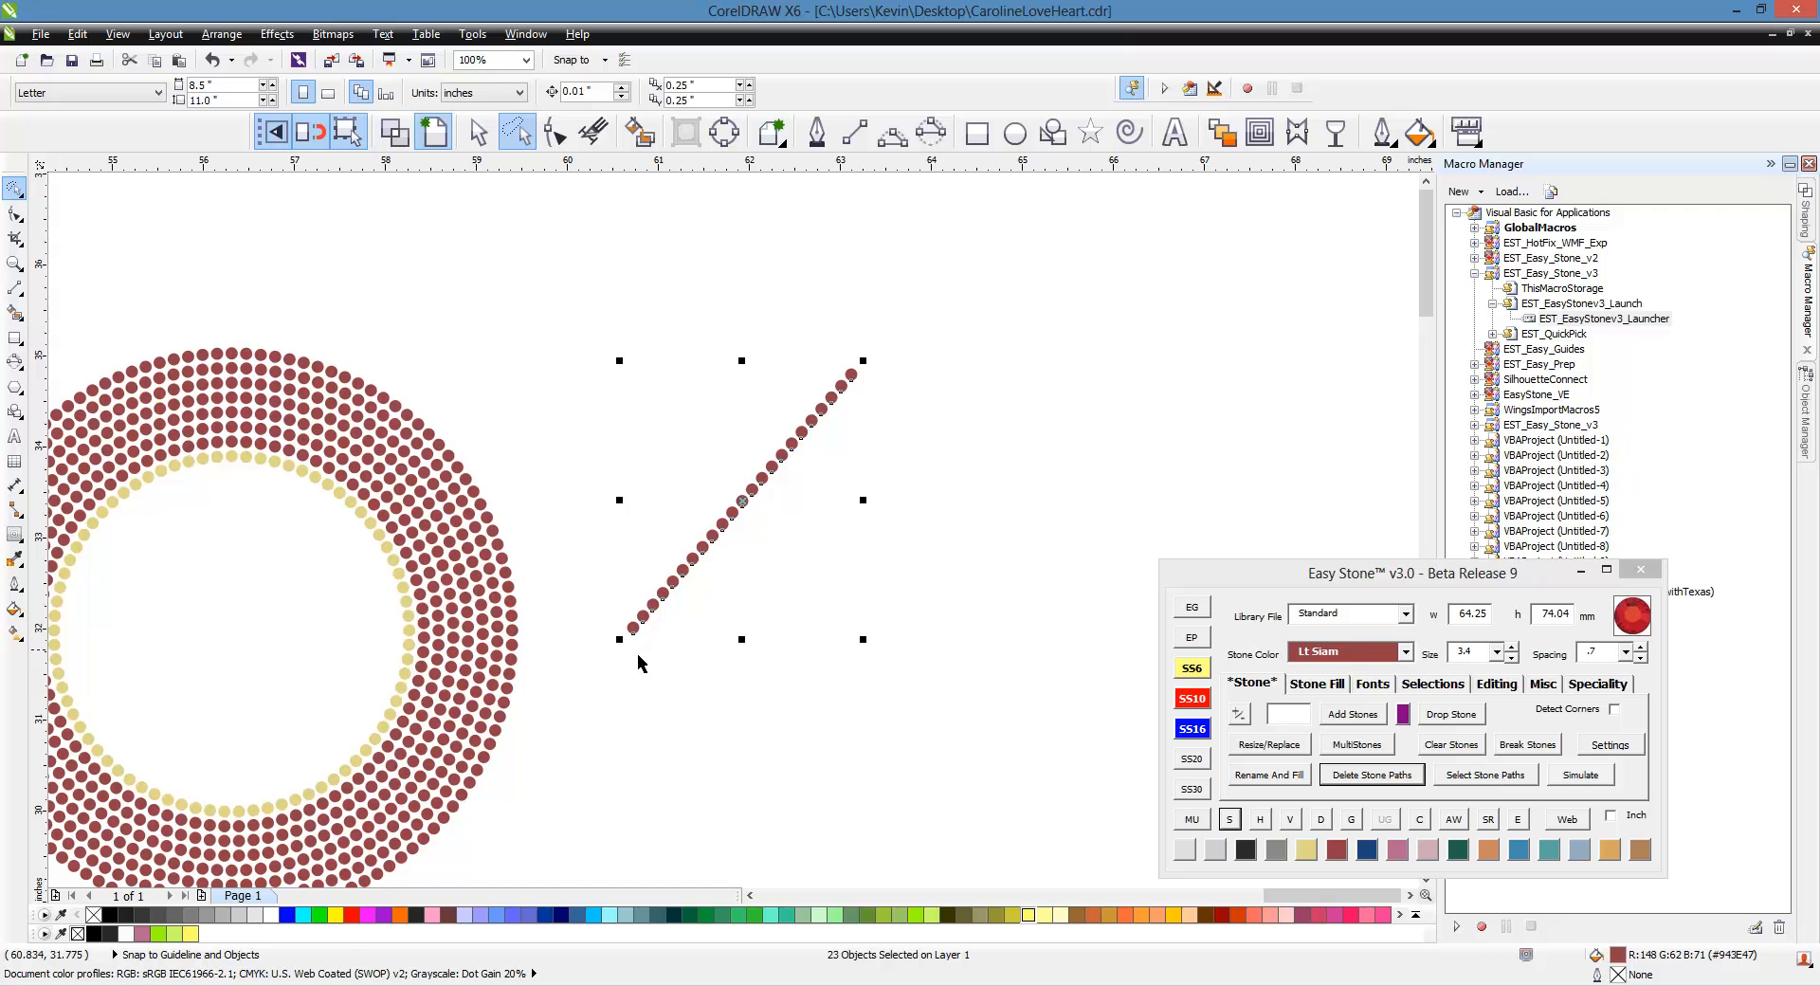
{"action": "left_click", "coordinate": [635, 728]}
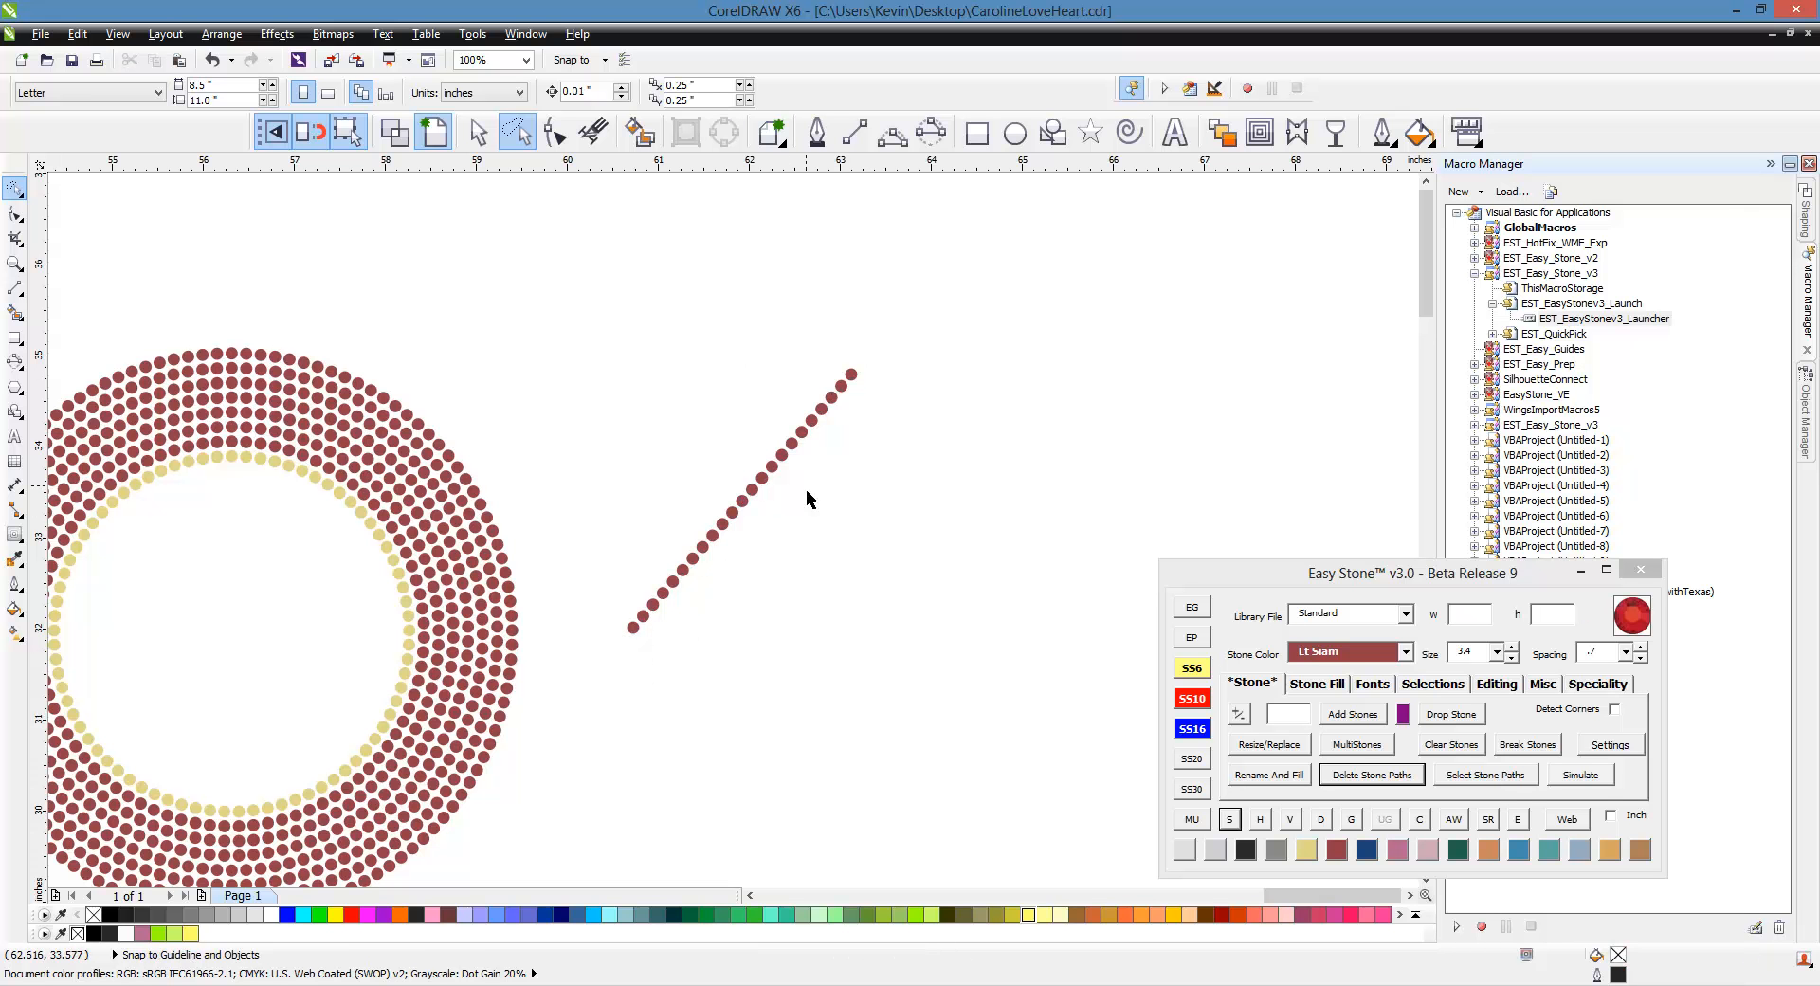
- Try to extend the row selection from three picked stones: both end stones and one between them
{"action": "left_click", "coordinate": [852, 378]}
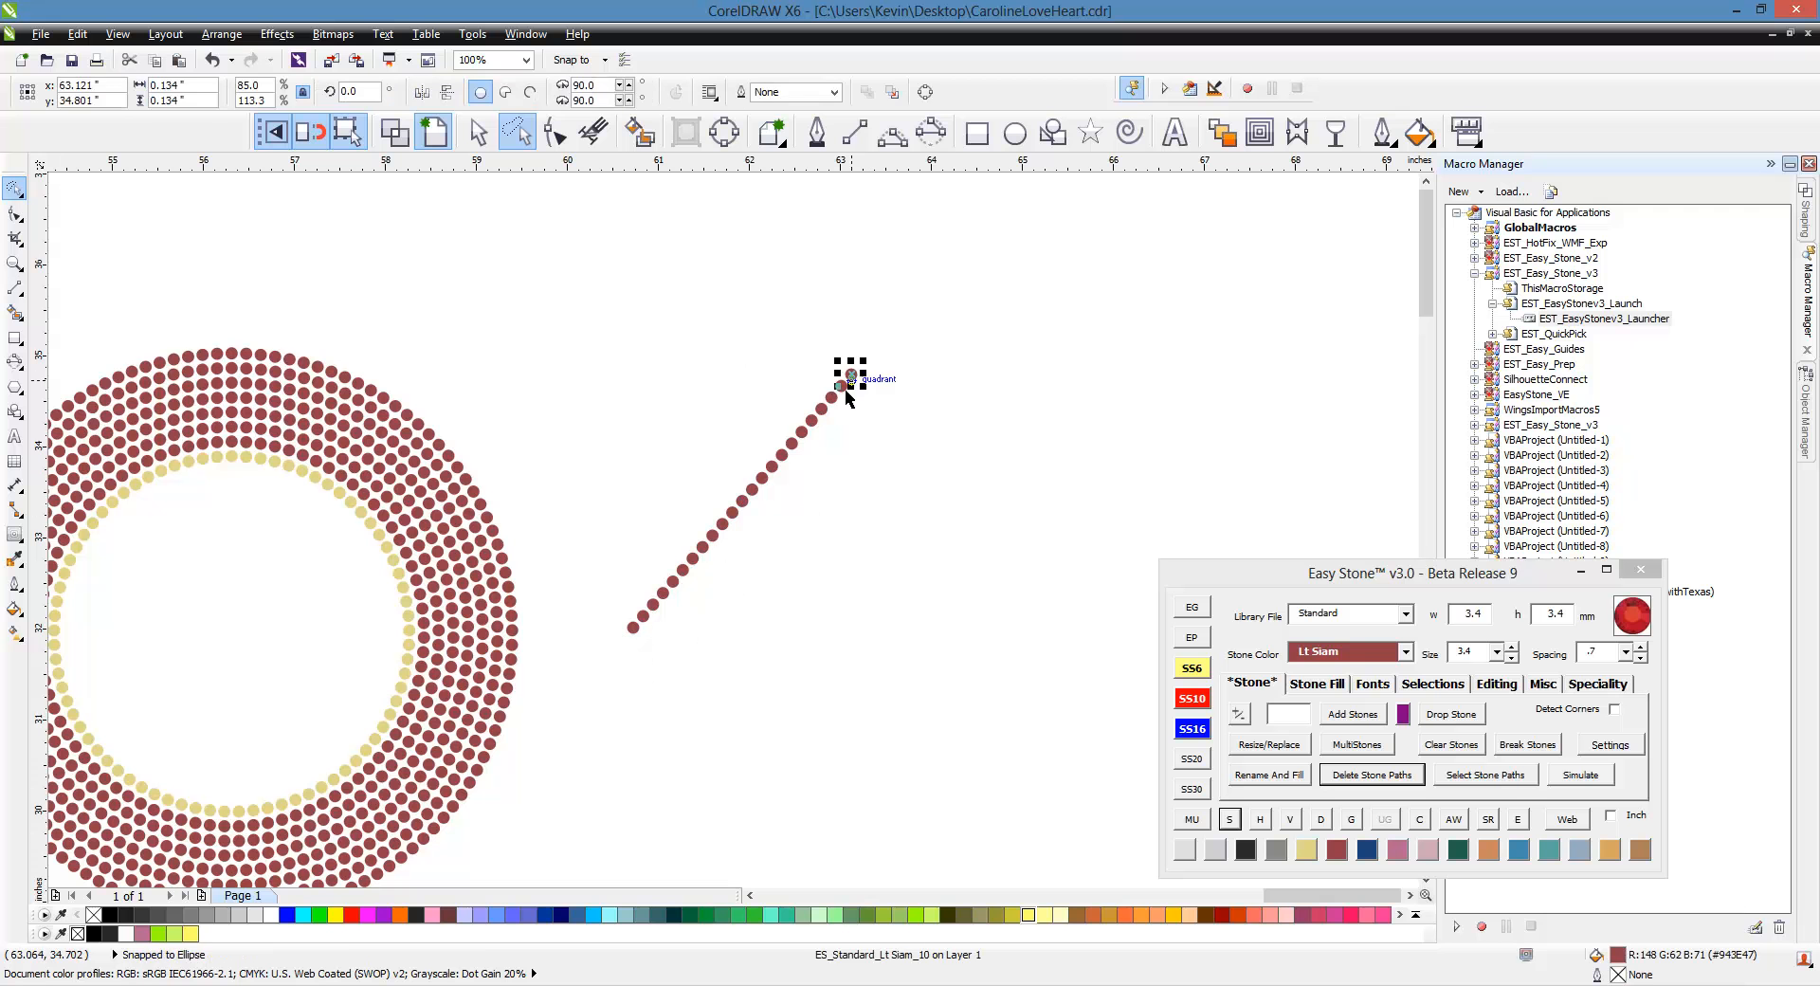
{"action": "left_click", "coordinate": [792, 445], "text": "shift"}
{"action": "left_click", "coordinate": [633, 629], "text": "shift"}
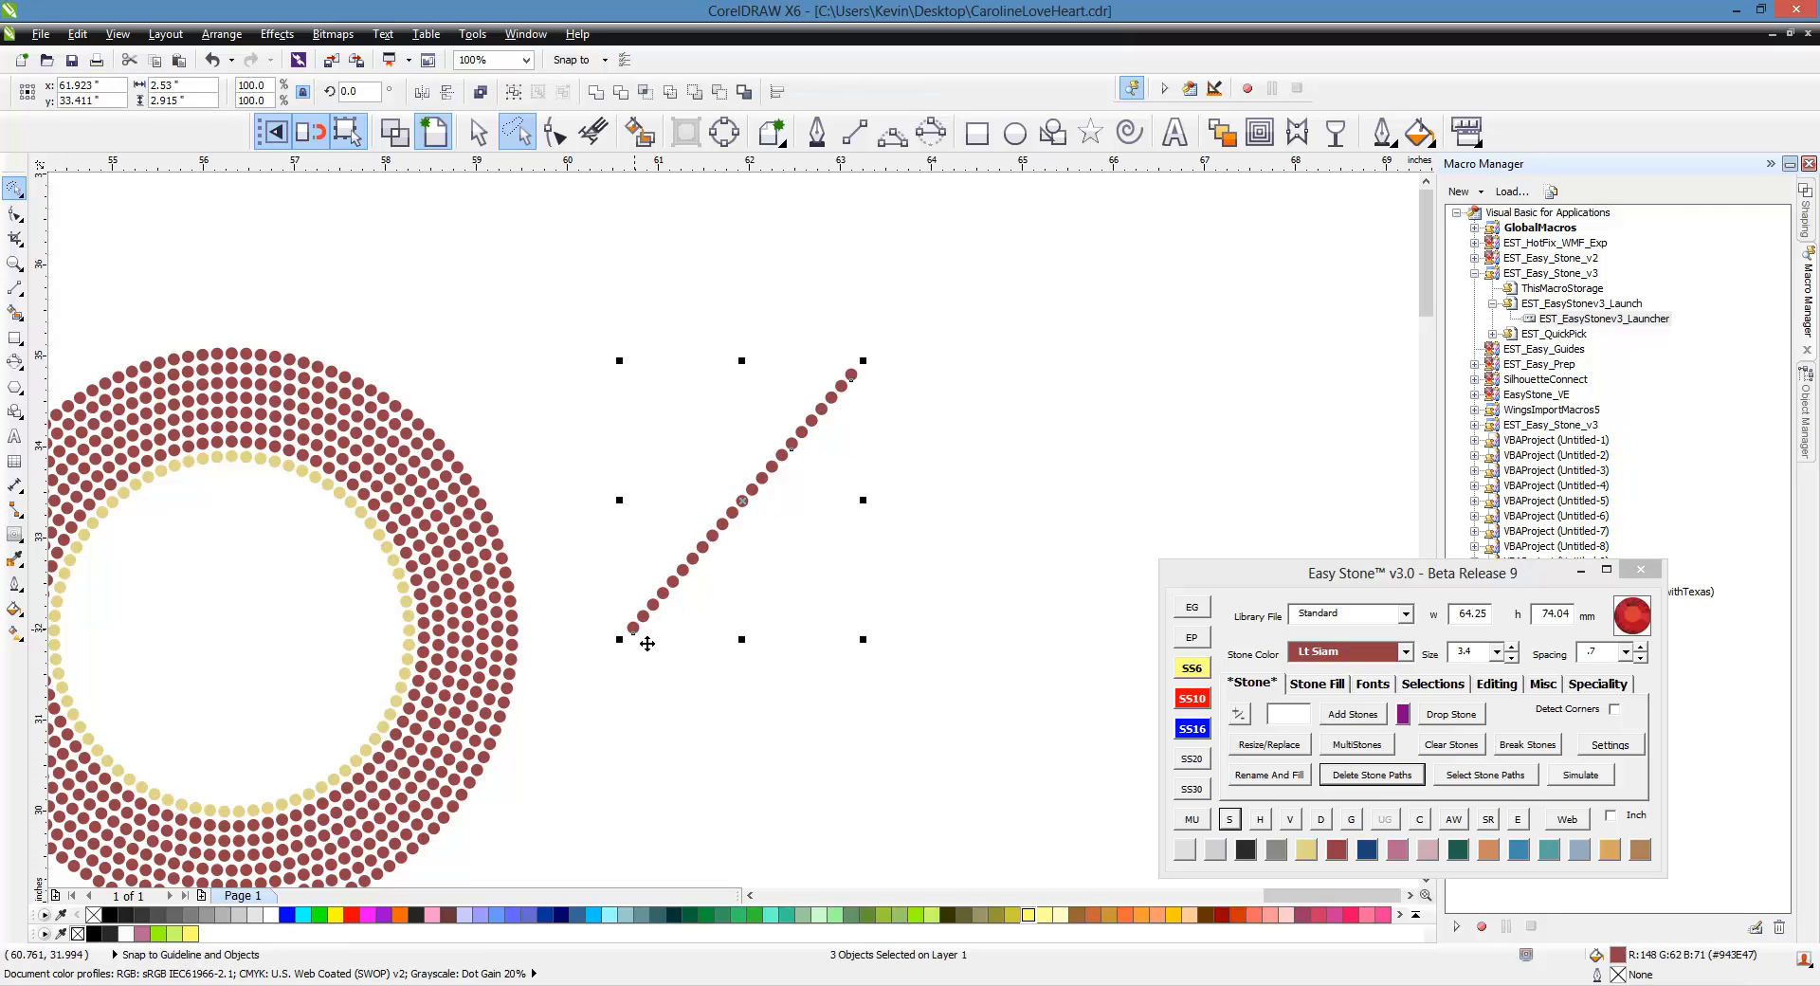
{"action": "left_click", "coordinate": [1227, 821]}
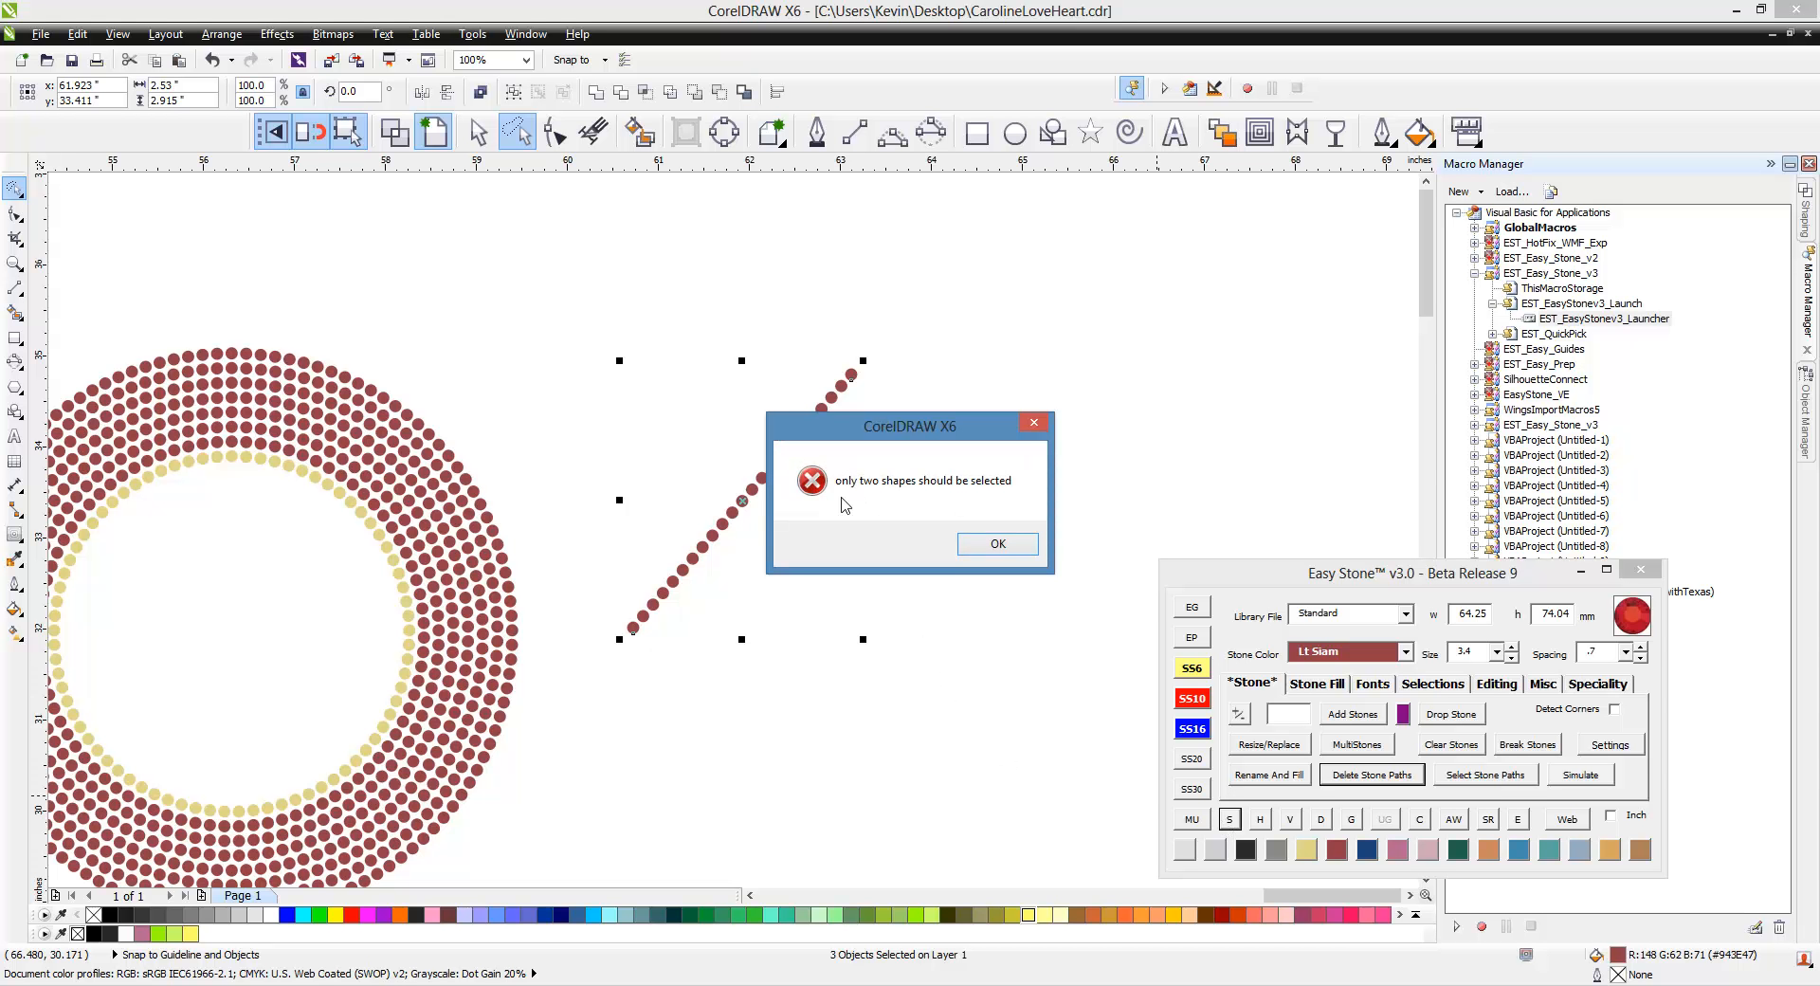
{"action": "left_click", "coordinate": [1038, 425]}
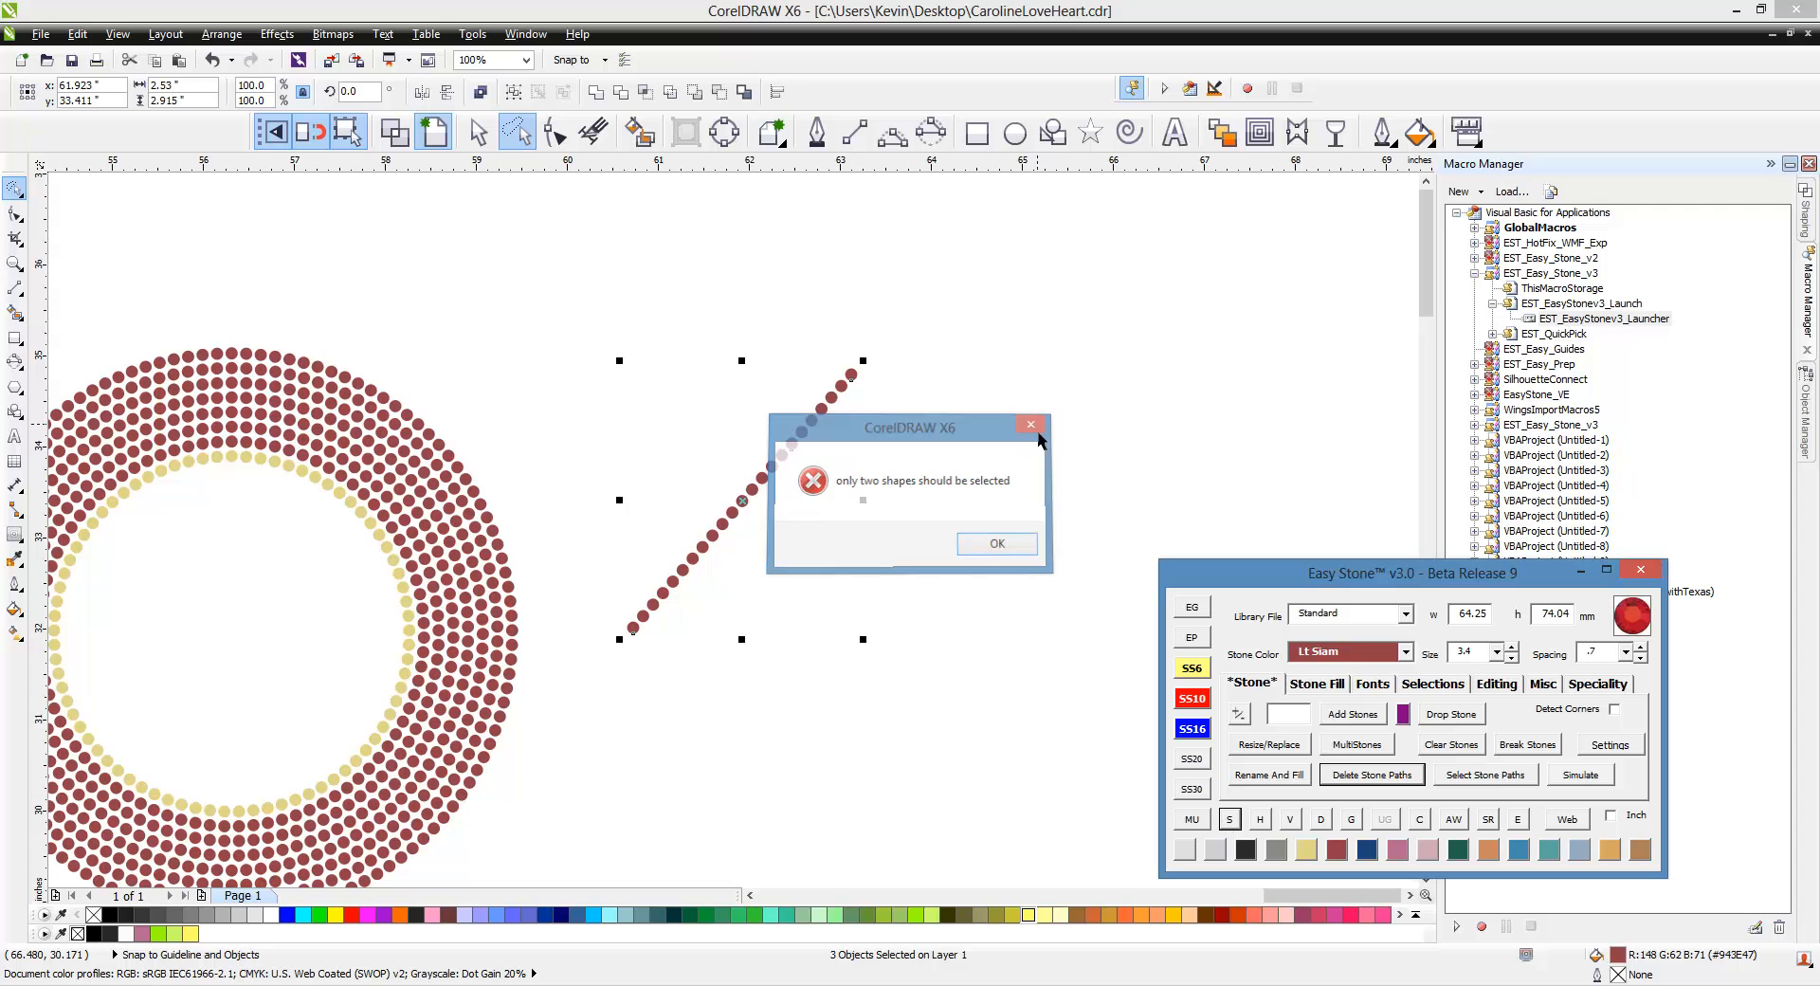
{"action": "left_click", "coordinate": [980, 476]}
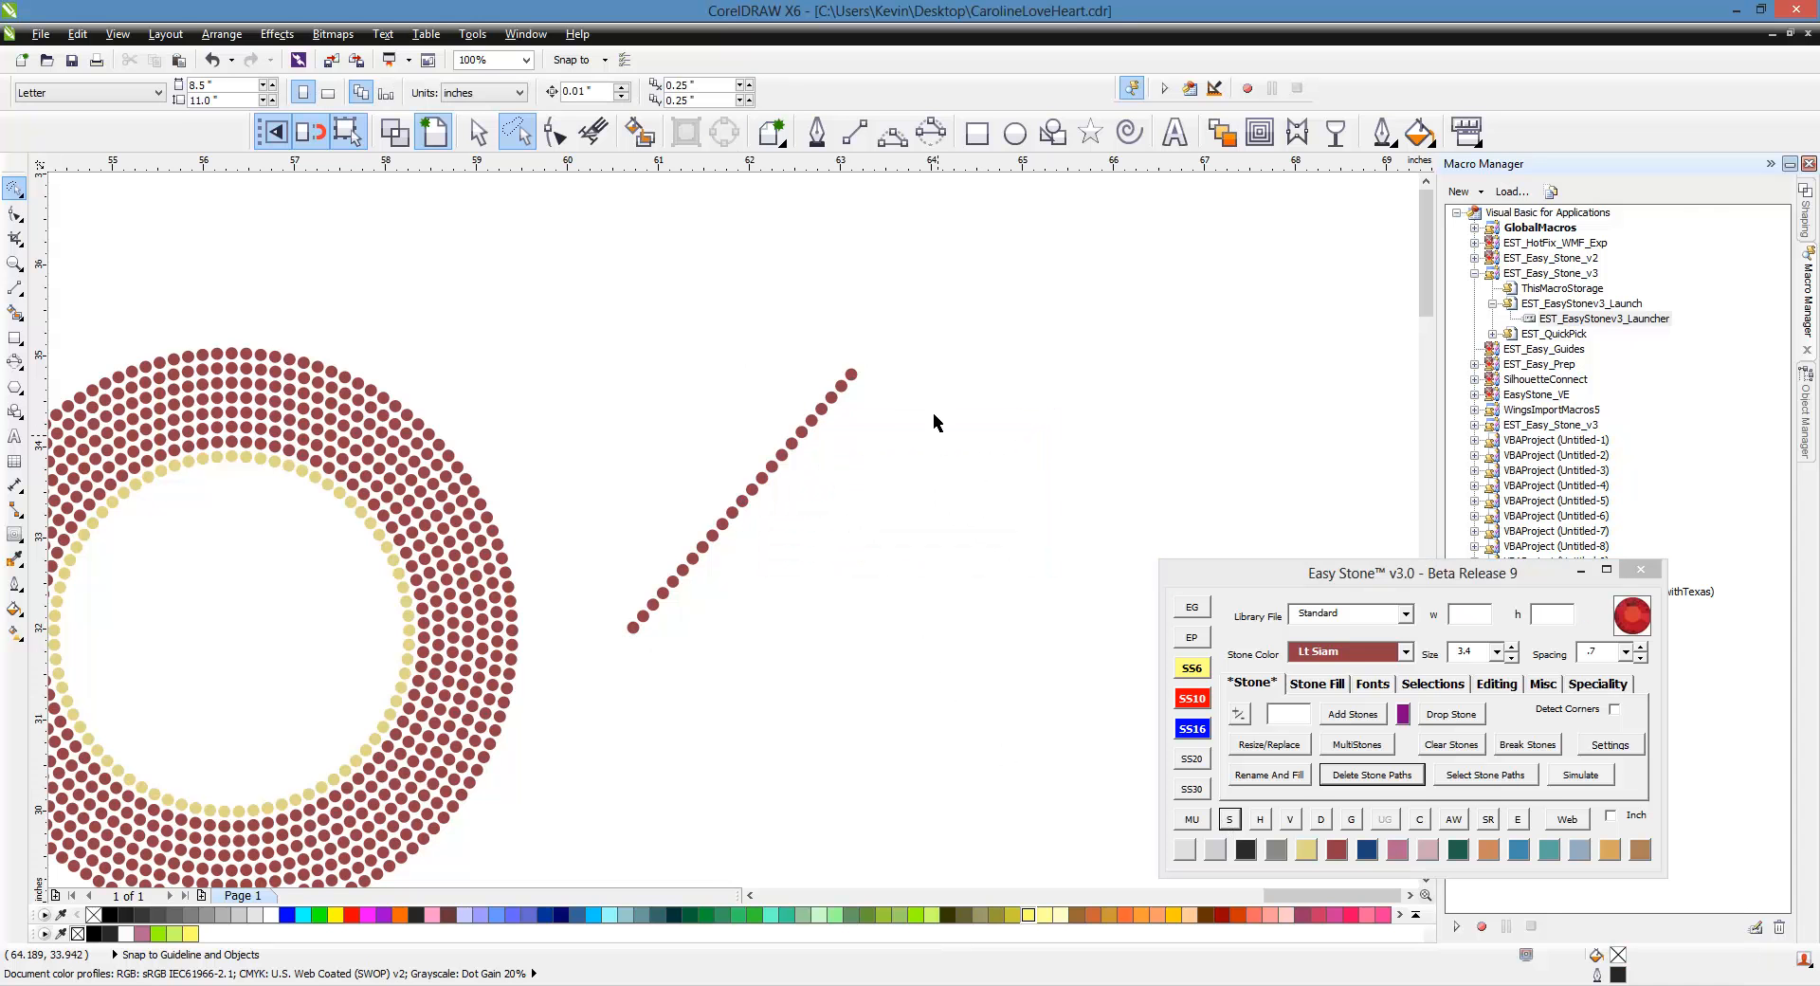
- Delete the whole diagonal row of Lt Siam stones beside the ring
{"action": "mouse_move", "coordinate": [940, 334]}
{"action": "left_mouse_down"}
{"action": "mouse_move", "coordinate": [590, 641]}
{"action": "mouse_move", "coordinate": [917, 328]}
{"action": "mouse_move", "coordinate": [851, 606]}
{"action": "mouse_move", "coordinate": [582, 767]}
{"action": "left_mouse_up"}
{"action": "key", "text": "Delete"}
{"action": "scroll", "coordinate": [723, 683], "scroll_direction": "down", "scroll_amount": 2}
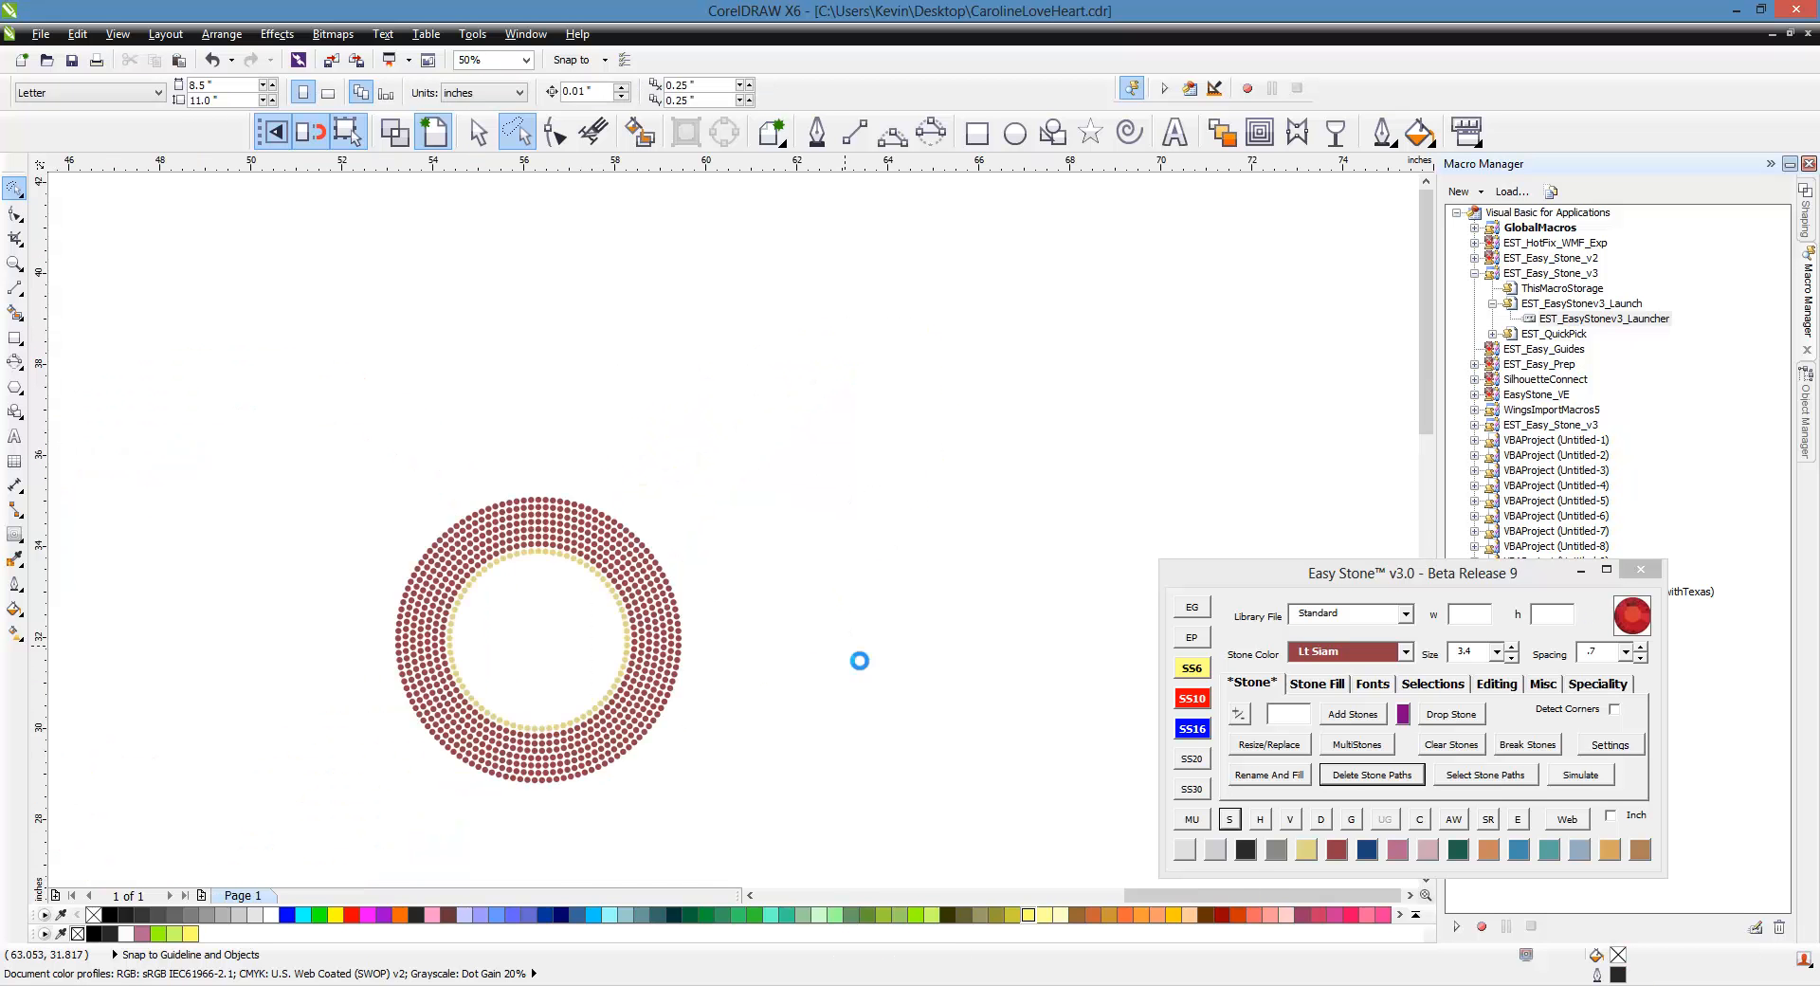
- Draw a five-pointed star about 60 mm wide and 51 mm high at the upper right of the ring
{"action": "scroll", "coordinate": [426, 695], "scroll_direction": "up", "scroll_amount": 3}
{"action": "scroll", "coordinate": [467, 633], "scroll_direction": "down", "scroll_amount": 2}
{"action": "scroll", "coordinate": [622, 722], "scroll_direction": "up", "scroll_amount": 2}
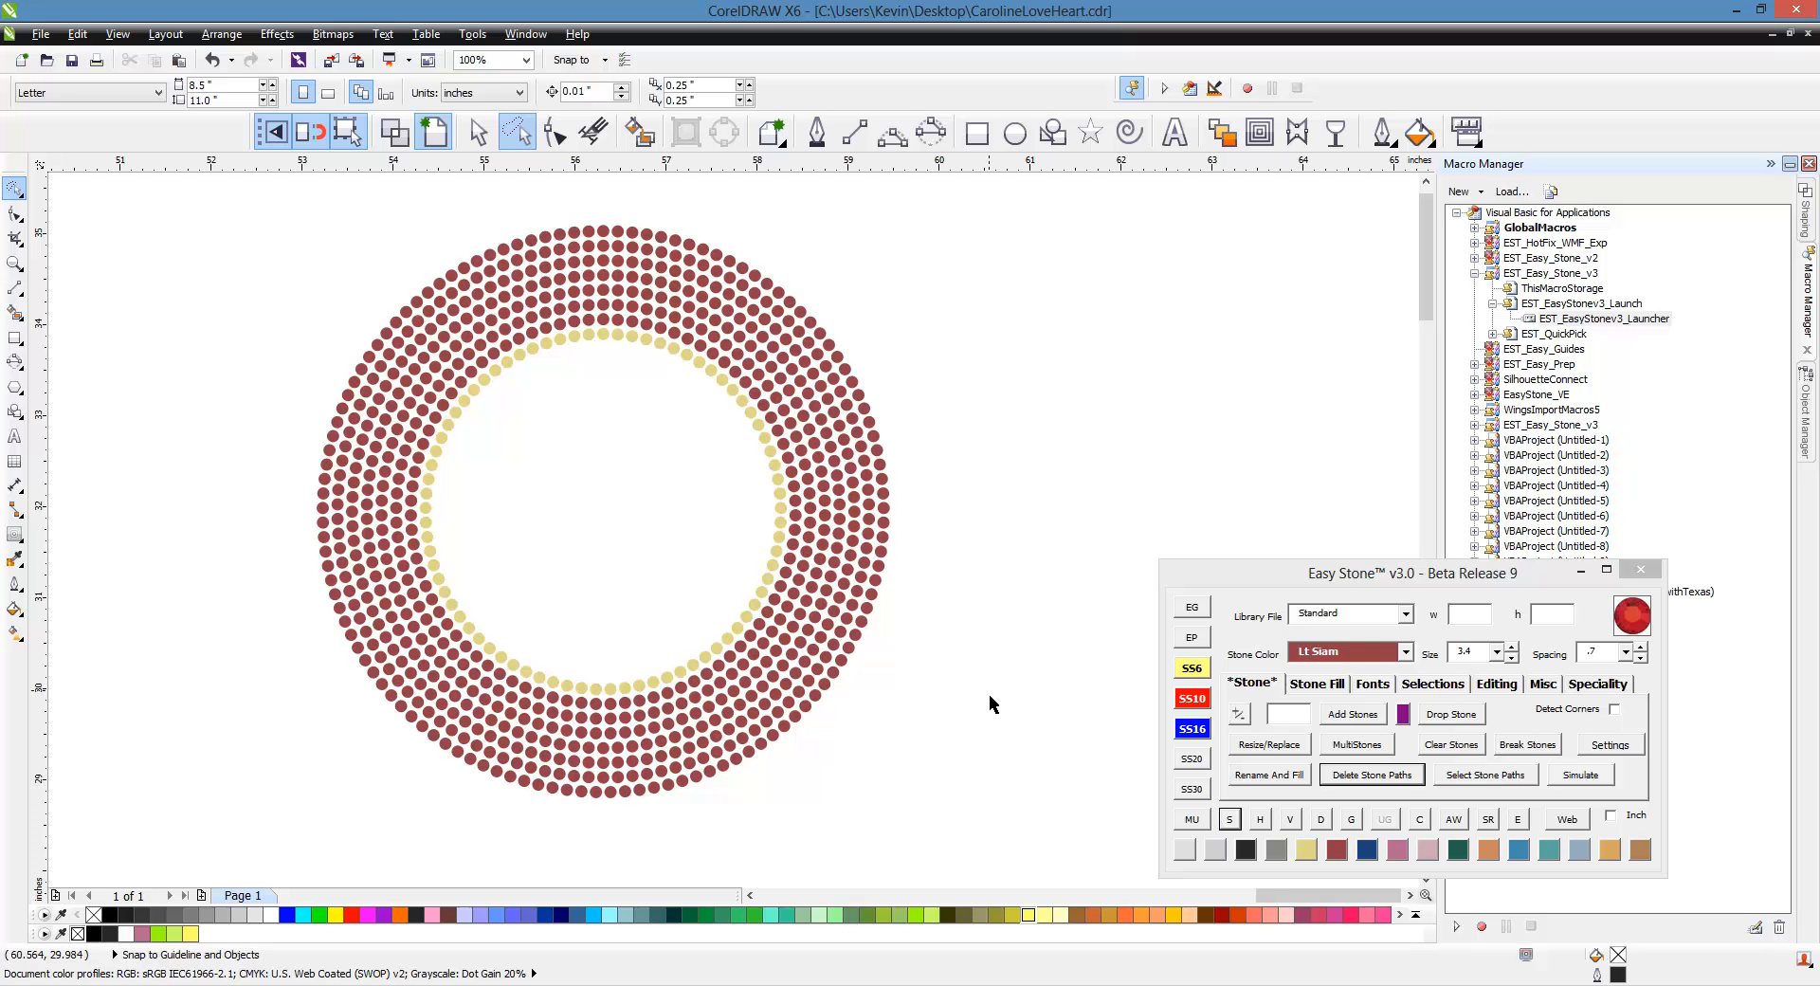
{"action": "left_click", "coordinate": [1090, 132]}
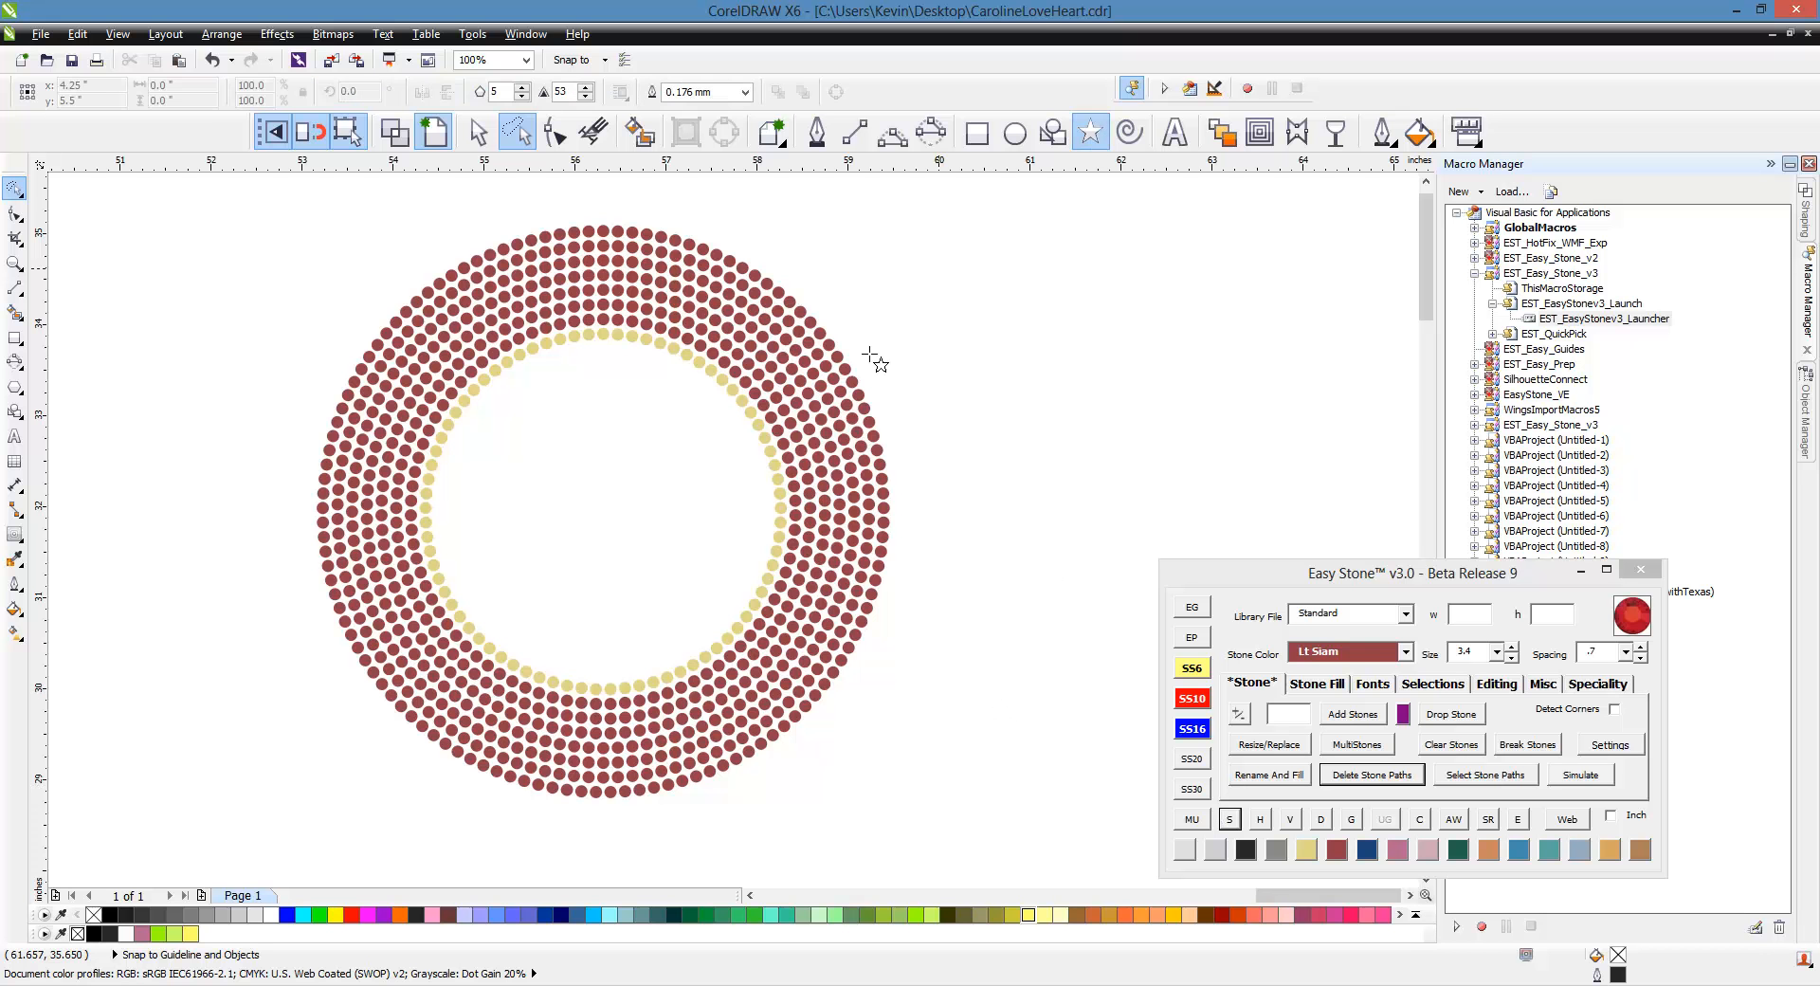
{"action": "scroll", "coordinate": [728, 398], "scroll_direction": "down", "scroll_amount": 1}
{"action": "mouse_move", "coordinate": [897, 373]}
{"action": "left_mouse_down"}
{"action": "mouse_move", "coordinate": [976, 453]}
{"action": "mouse_move", "coordinate": [950, 413]}
{"action": "left_mouse_up"}
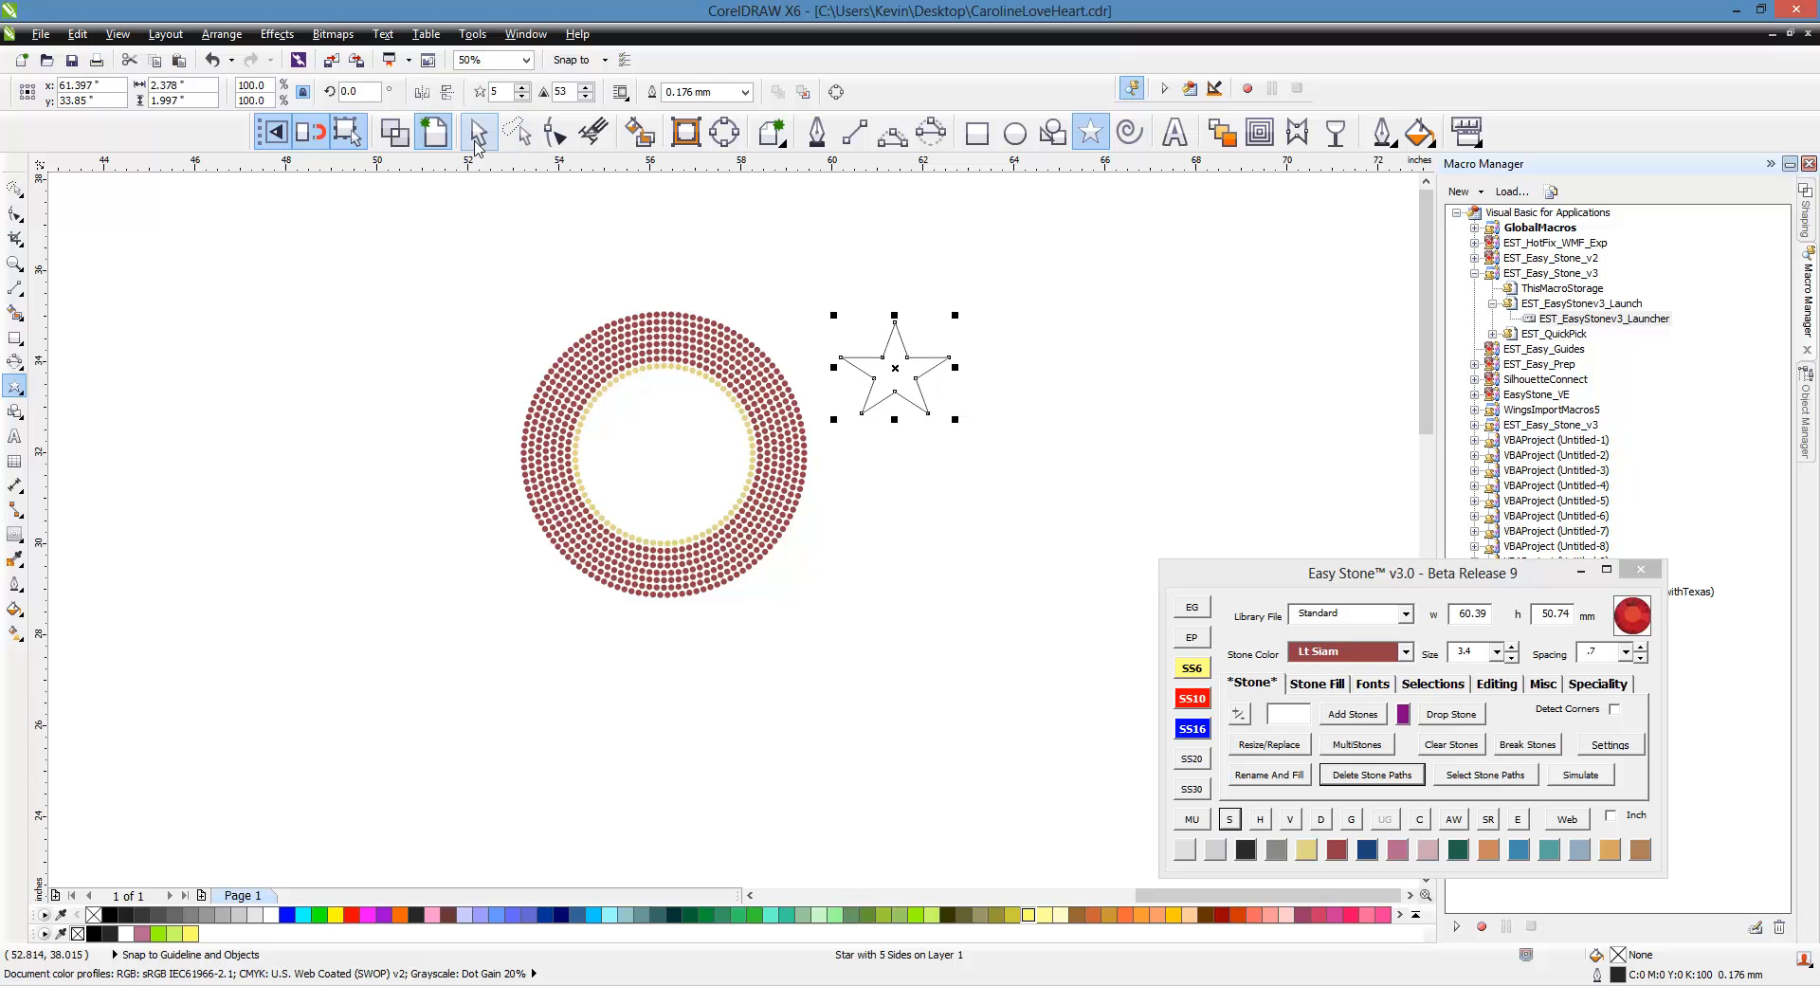
- Duplicate the star five times, placing the copies in a loose descending column below the original
{"action": "left_click", "coordinate": [472, 136]}
{"action": "left_click_drag", "start_coordinate": [893, 374], "coordinate": [959, 737]}
{"action": "right_click", "coordinate": [912, 492]}
{"action": "right_click", "coordinate": [942, 616]}
{"action": "right_click", "coordinate": [956, 721]}
{"action": "right_click", "coordinate": [986, 744]}
{"action": "left_click_drag", "start_coordinate": [959, 735], "coordinate": [1024, 826]}
{"action": "scroll", "coordinate": [781, 426], "scroll_direction": "down", "scroll_amount": 1}
{"action": "scroll", "coordinate": [889, 687], "scroll_direction": "up", "scroll_amount": 1}
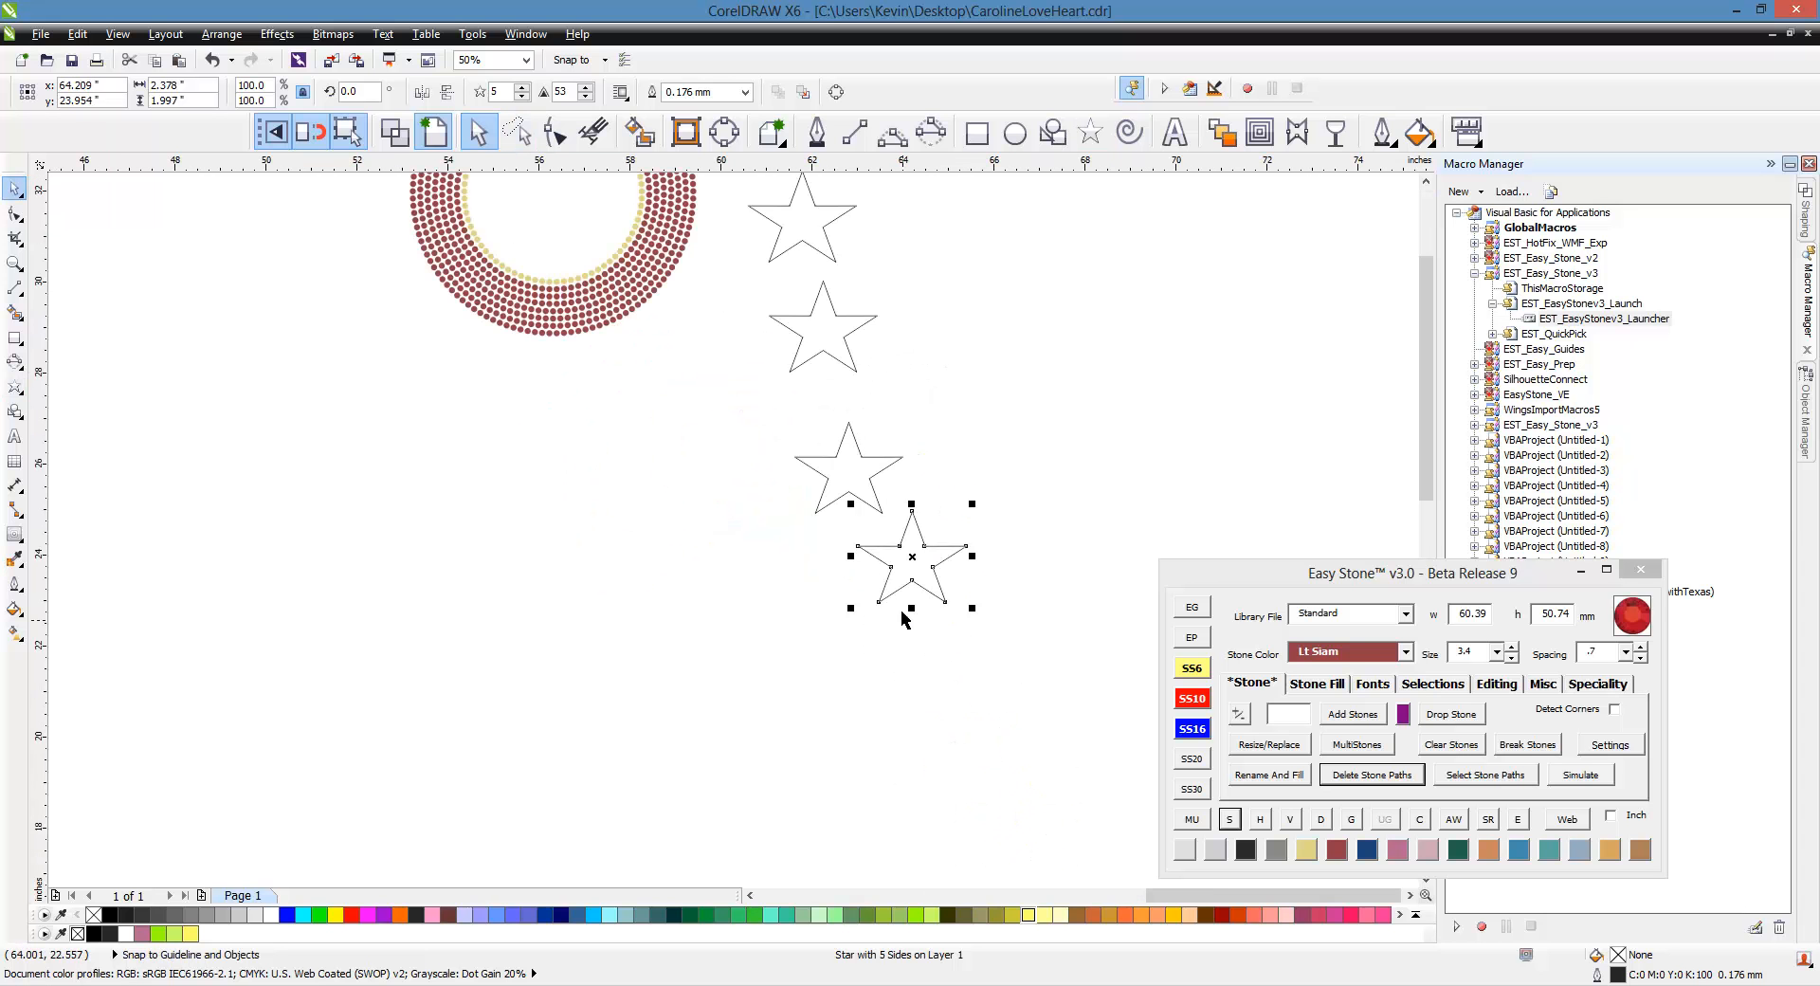
{"action": "right_click", "coordinate": [904, 662]}
{"action": "left_click_drag", "start_coordinate": [917, 575], "coordinate": [900, 693]}
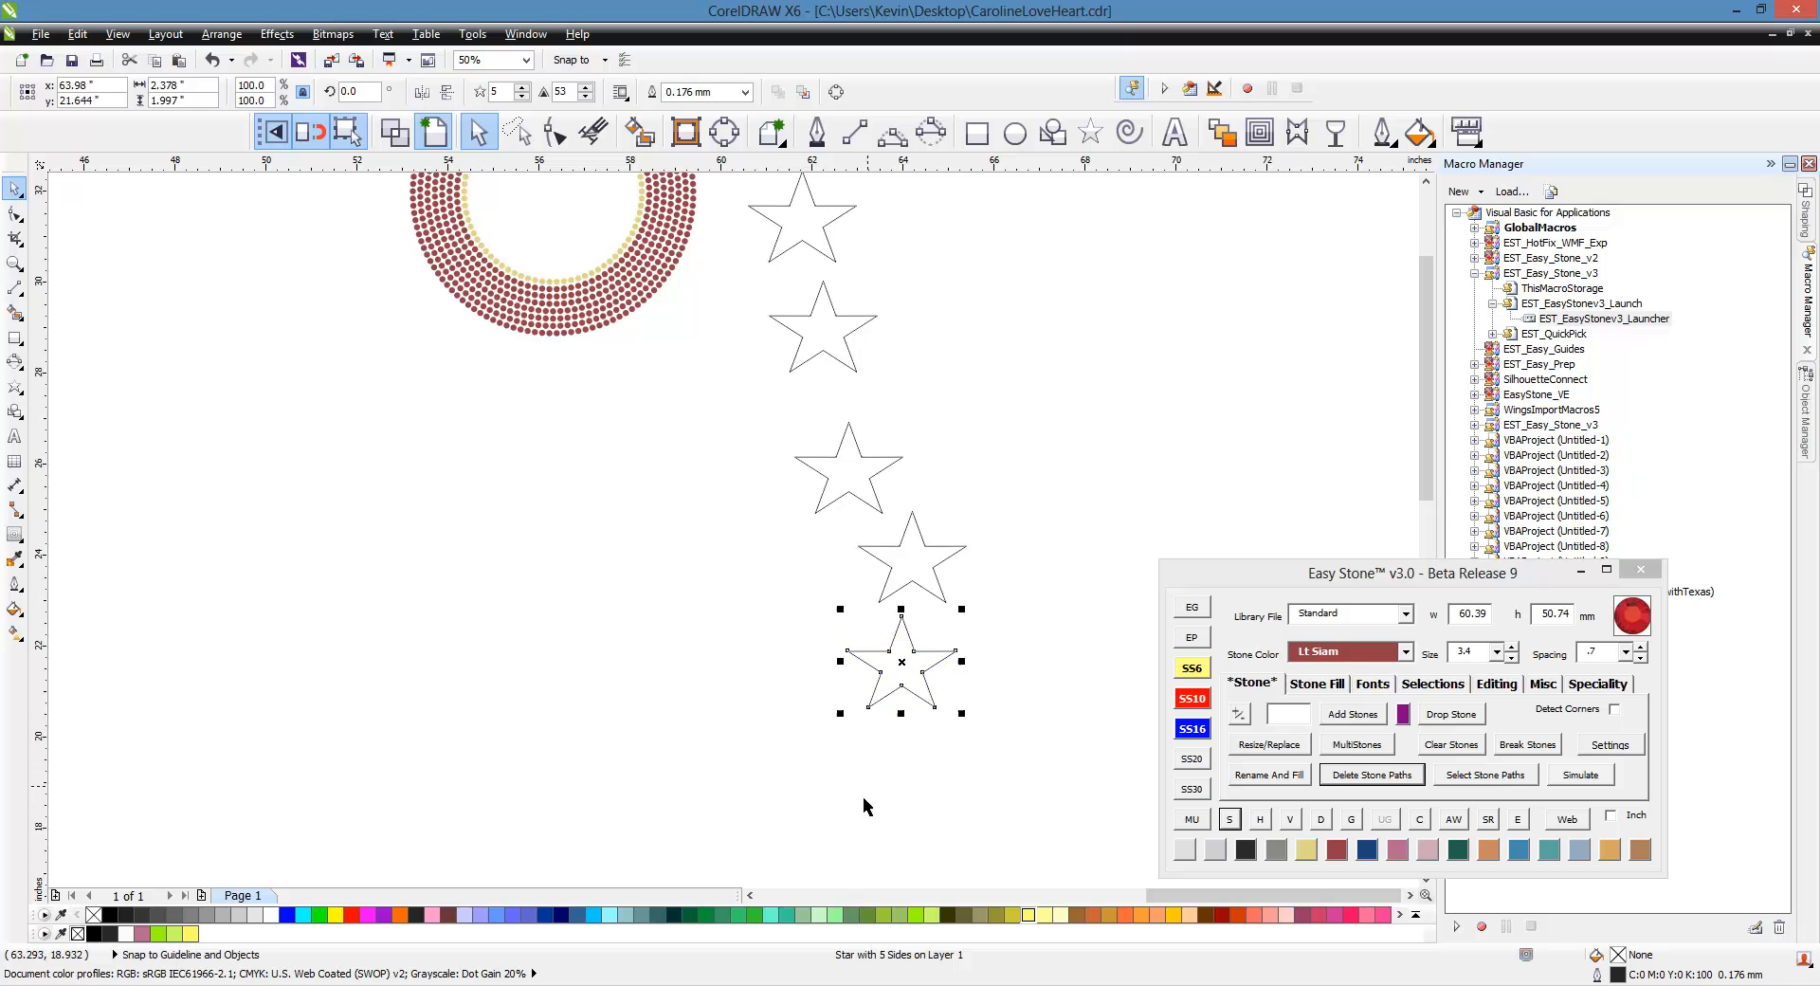
{"action": "left_click", "coordinate": [862, 797]}
{"action": "scroll", "coordinate": [834, 692], "scroll_direction": "down", "scroll_amount": 1}
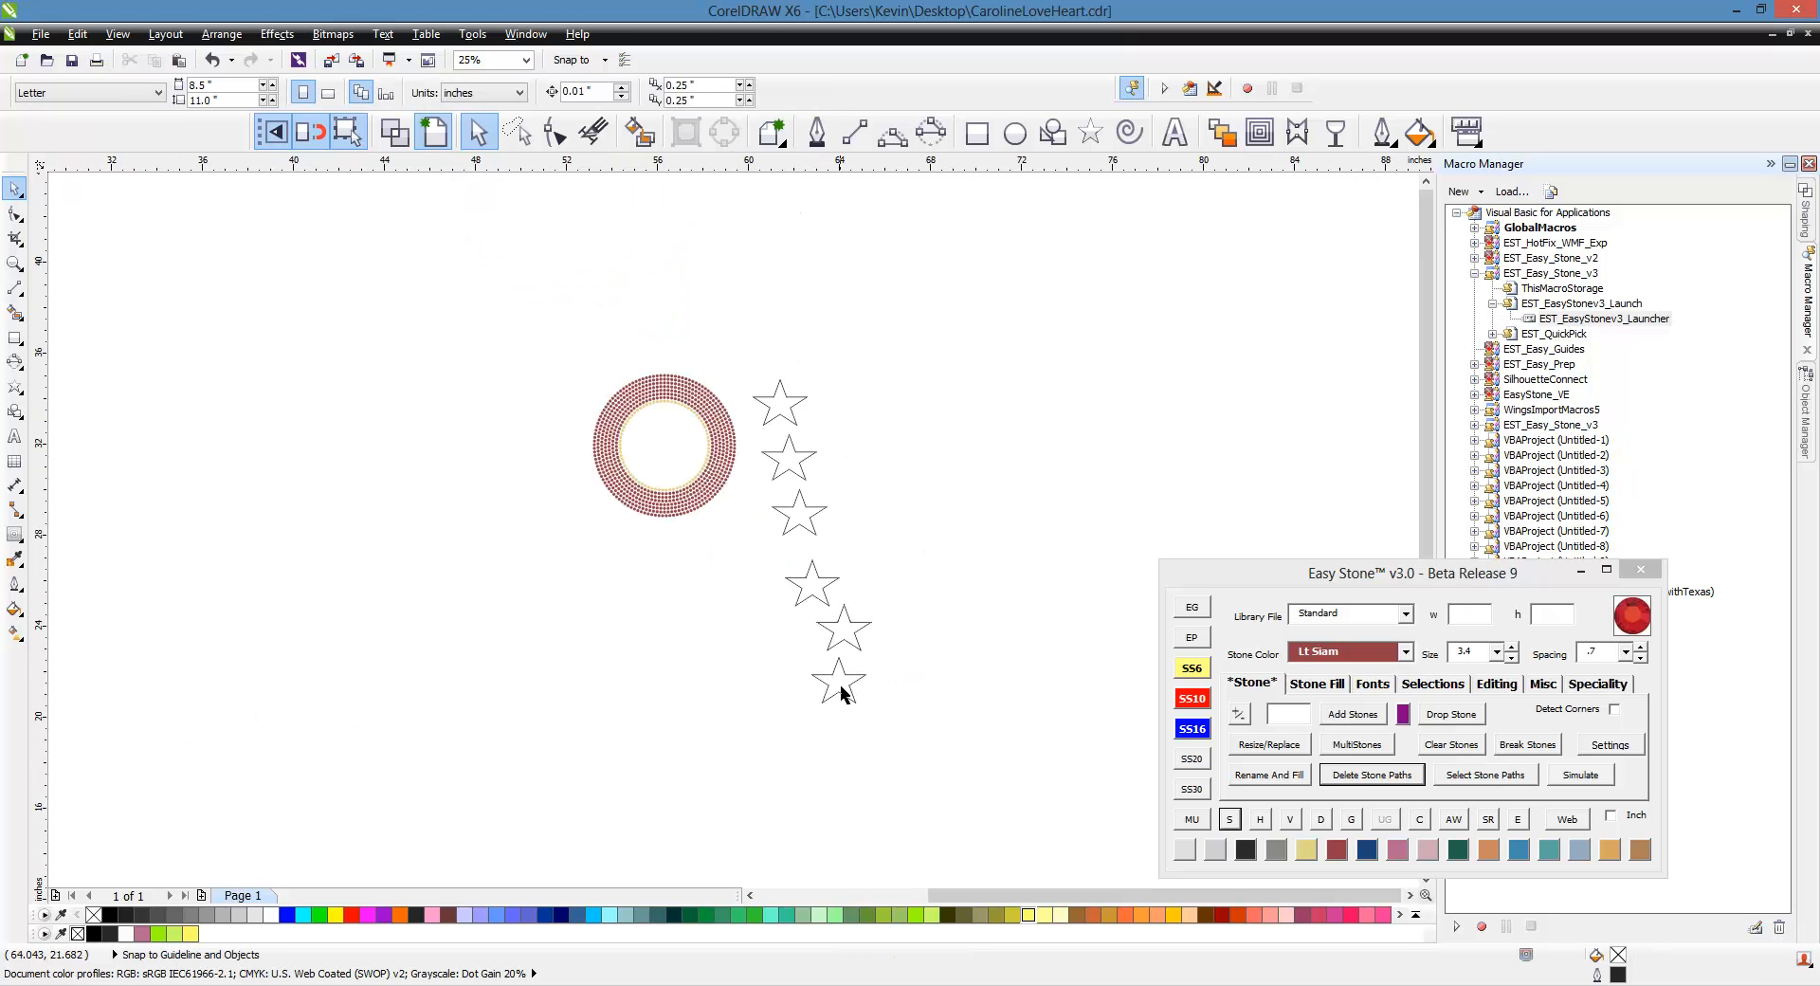
- Select the whole star column from its lowest and highest stars and fill all six with lime green (#99FF00)
{"action": "left_click", "coordinate": [847, 692]}
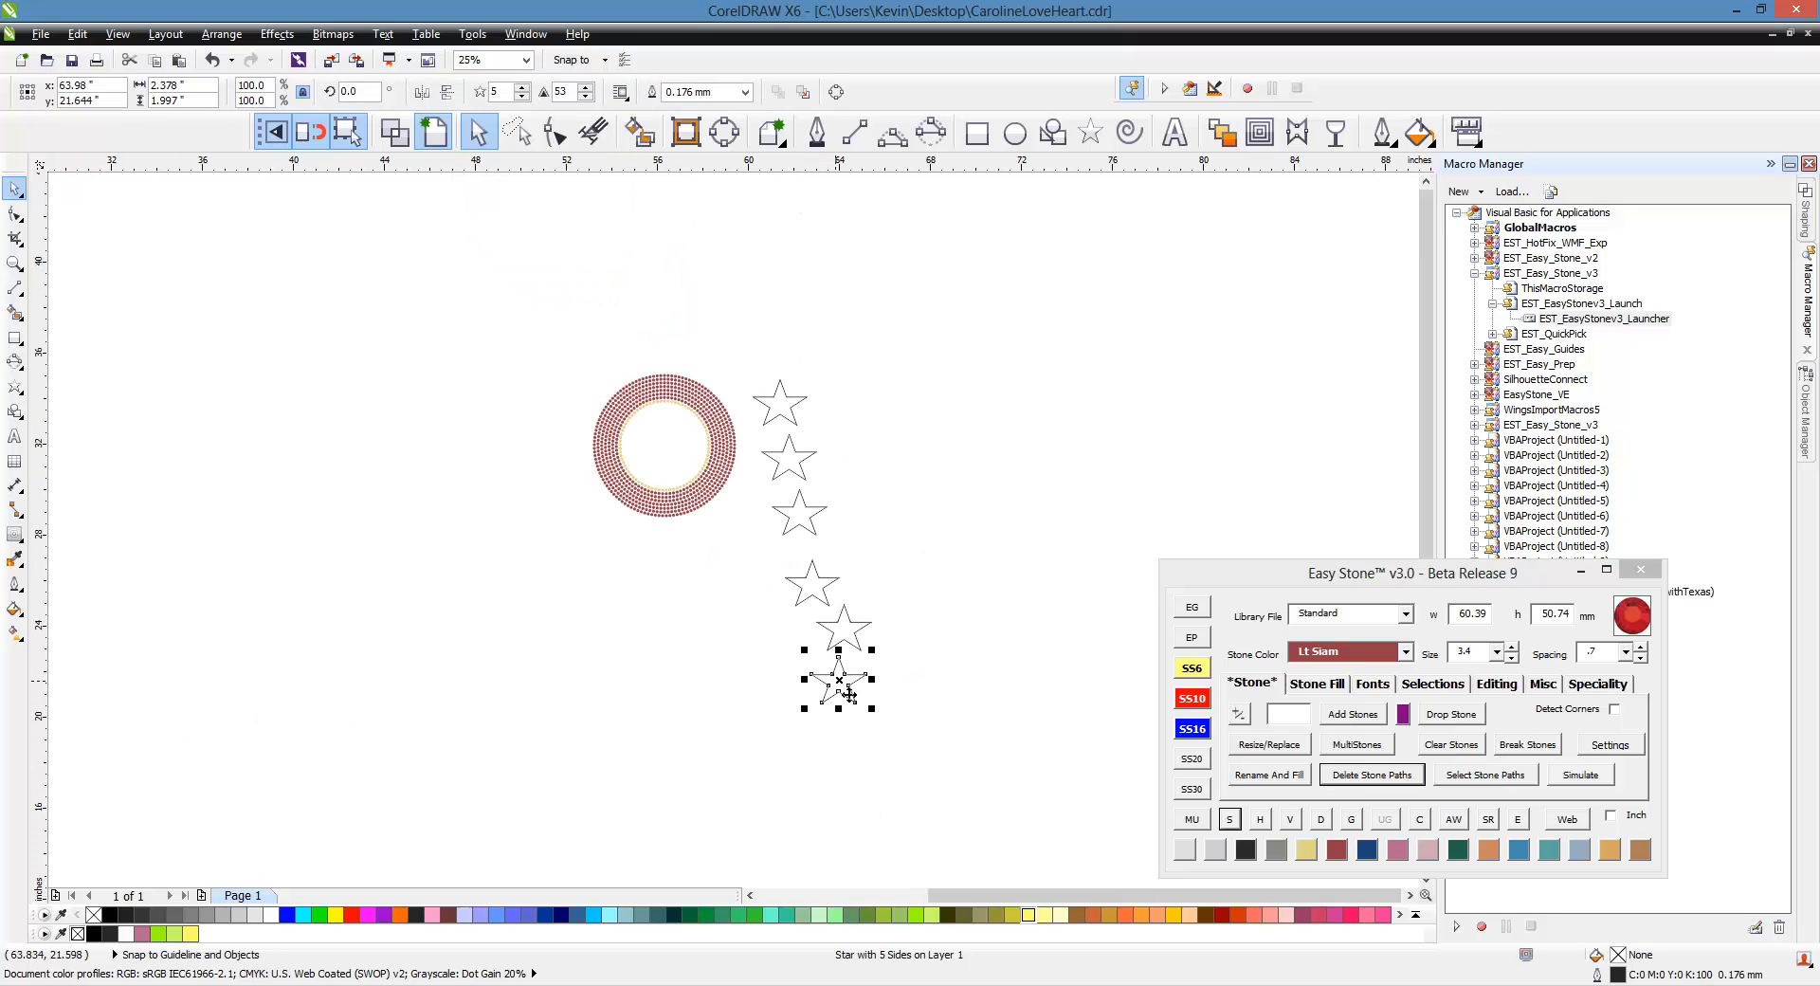
{"action": "left_click", "coordinate": [778, 414], "text": "shift"}
{"action": "left_click", "coordinate": [1229, 819]}
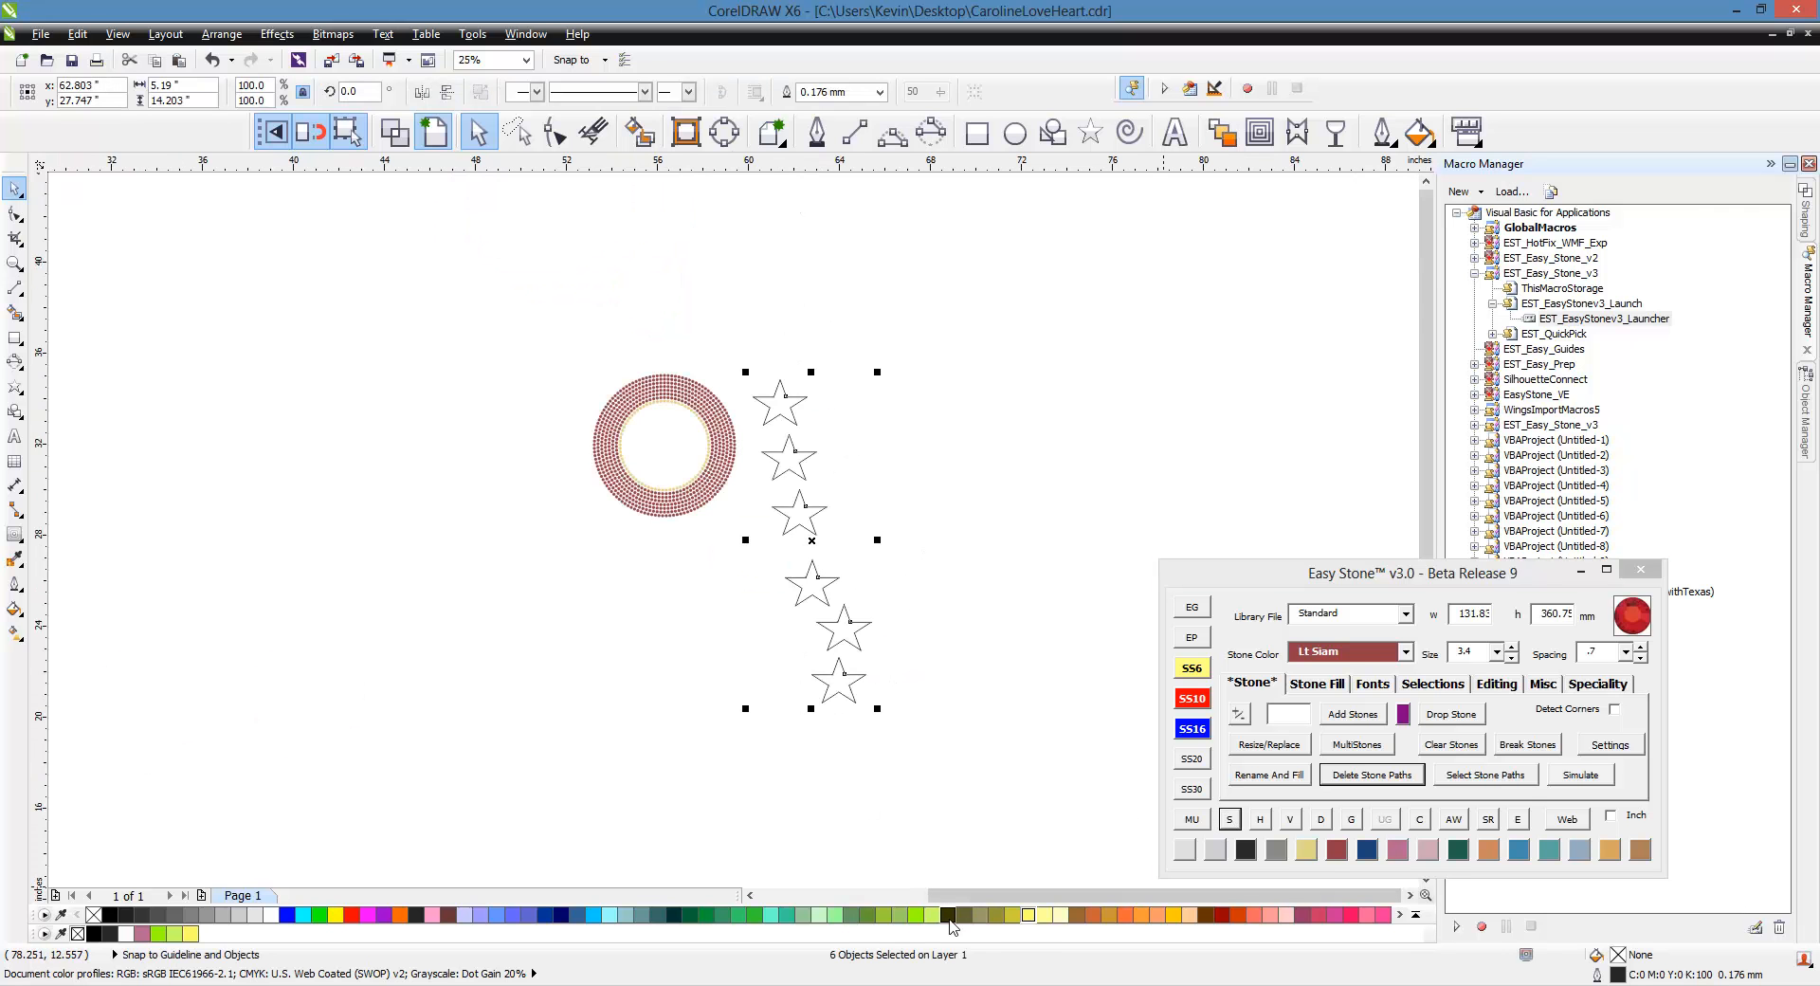
{"action": "left_click", "coordinate": [915, 914]}
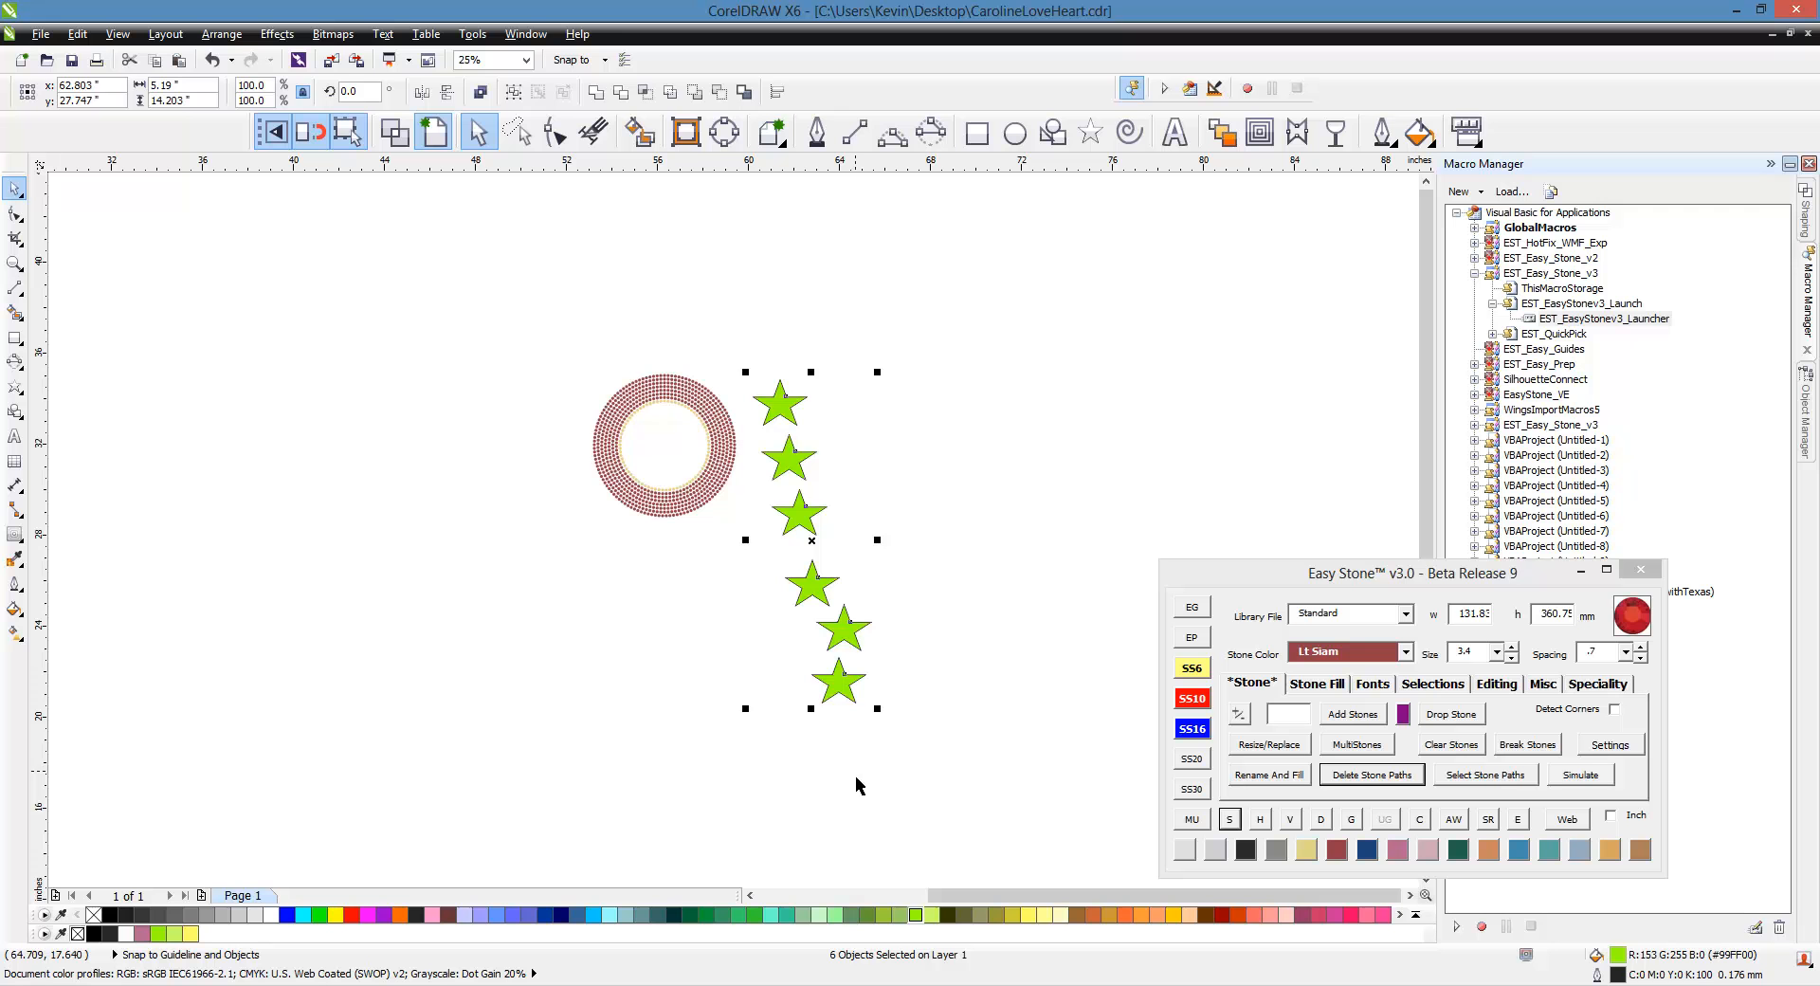
{"action": "left_click", "coordinate": [855, 775]}
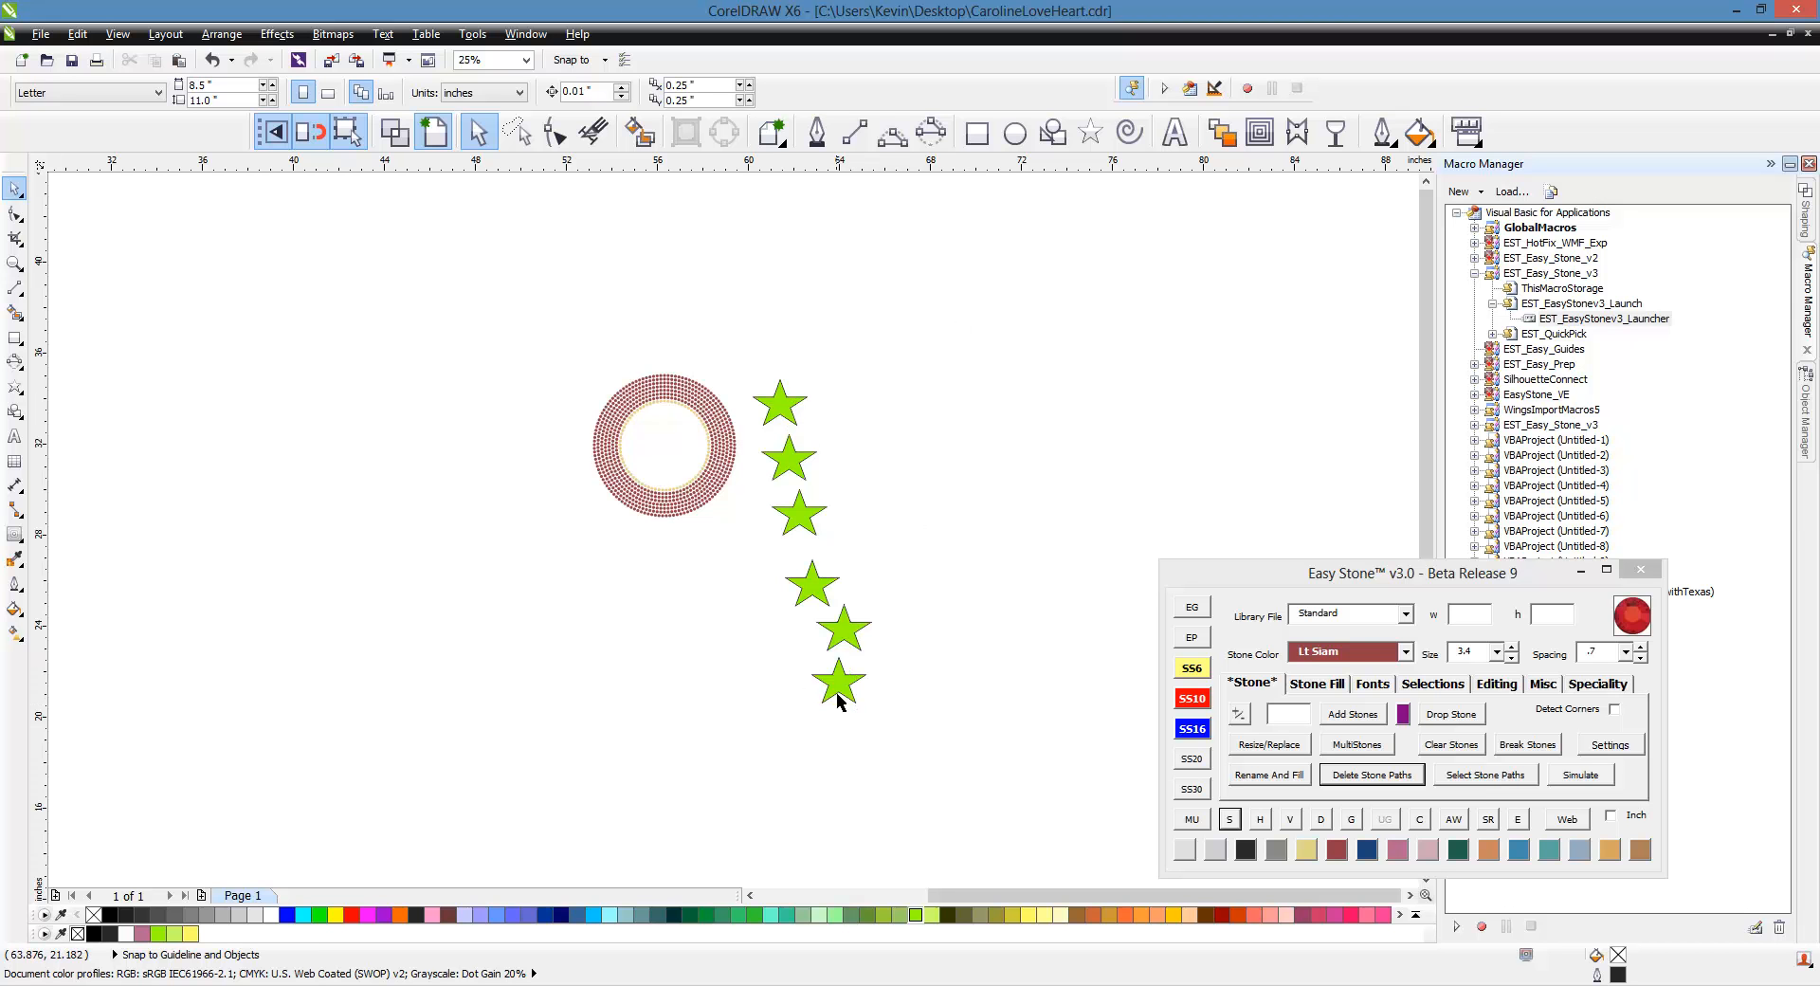
- Draw a straight line through the star column from the top star to the bottom one, spanning about 66 by 310 mm
{"action": "left_click", "coordinate": [854, 133]}
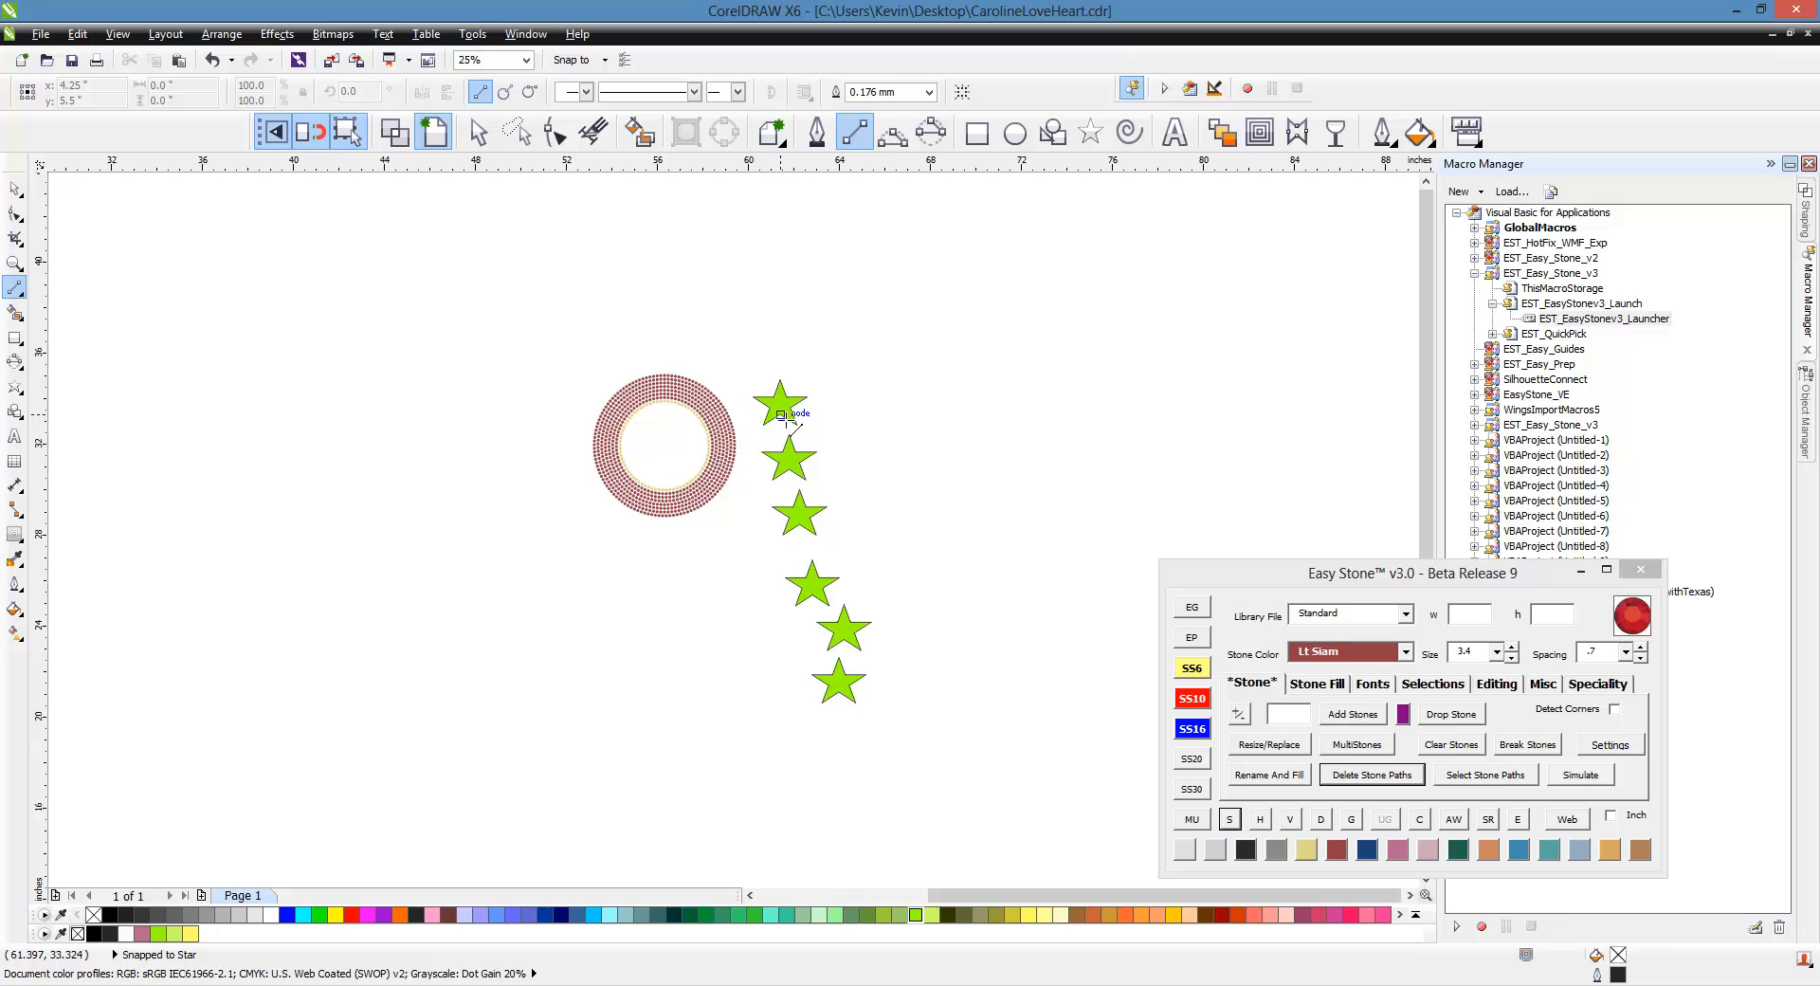
{"action": "left_click_drag", "start_coordinate": [780, 405], "coordinate": [849, 697]}
{"action": "left_click", "coordinate": [15, 189]}
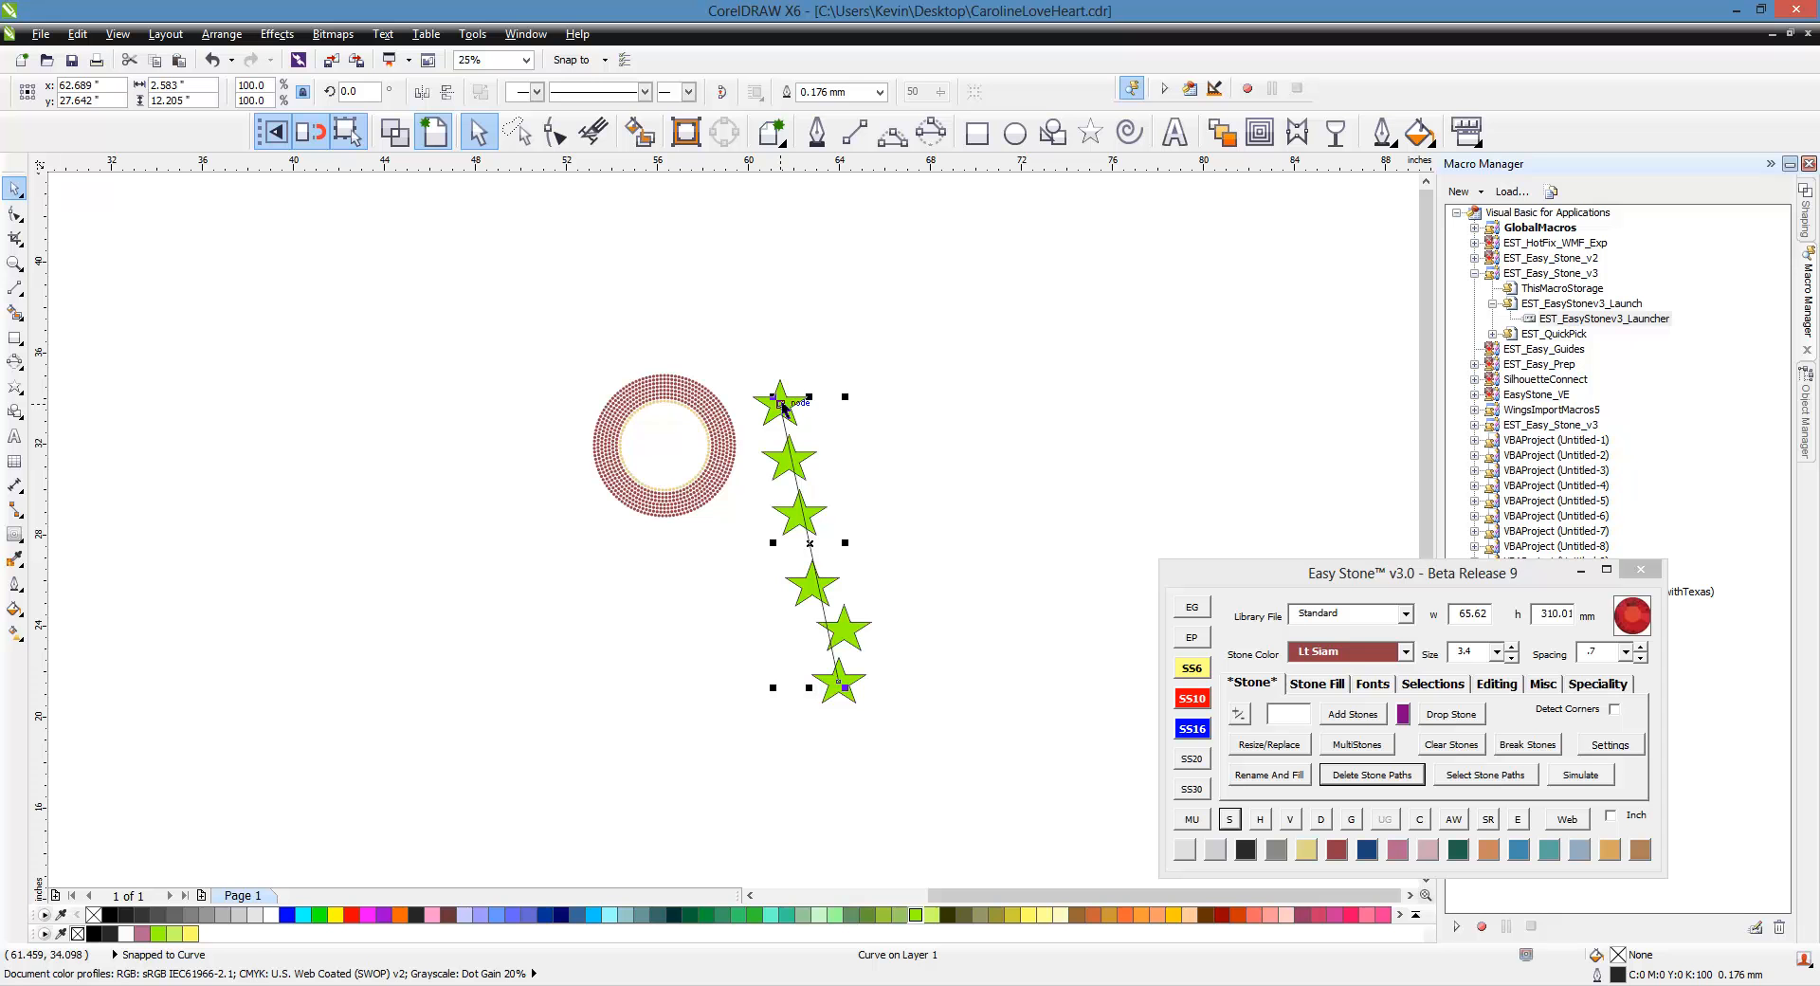
- Delete all the stars together with the line drawn through them
{"action": "left_click", "coordinate": [947, 427]}
{"action": "left_click_drag", "start_coordinate": [929, 316], "coordinate": [752, 755]}
{"action": "key", "text": "Delete"}
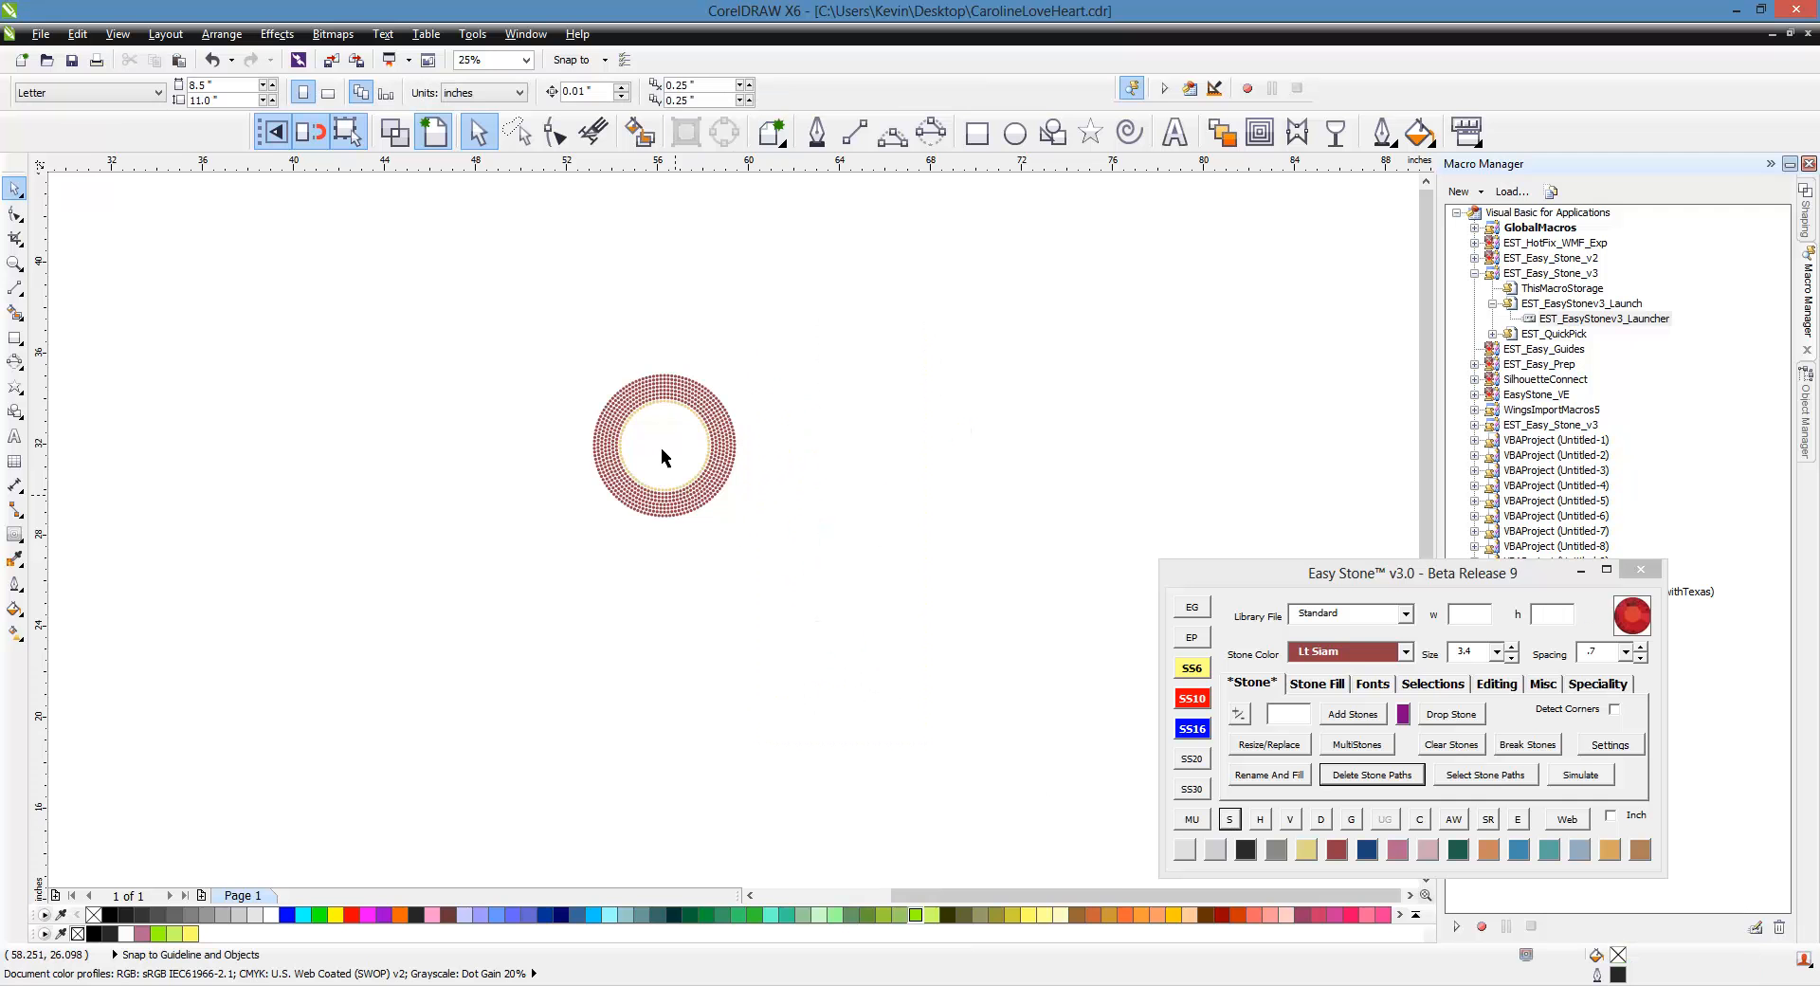
- Draw a three-point ellipse along the ring's outermost stone row, about 6.4 in wide and 6.16 in high
{"action": "scroll", "coordinate": [626, 455], "scroll_direction": "up", "scroll_amount": 1}
{"action": "scroll", "coordinate": [594, 469], "scroll_direction": "up", "scroll_amount": 1}
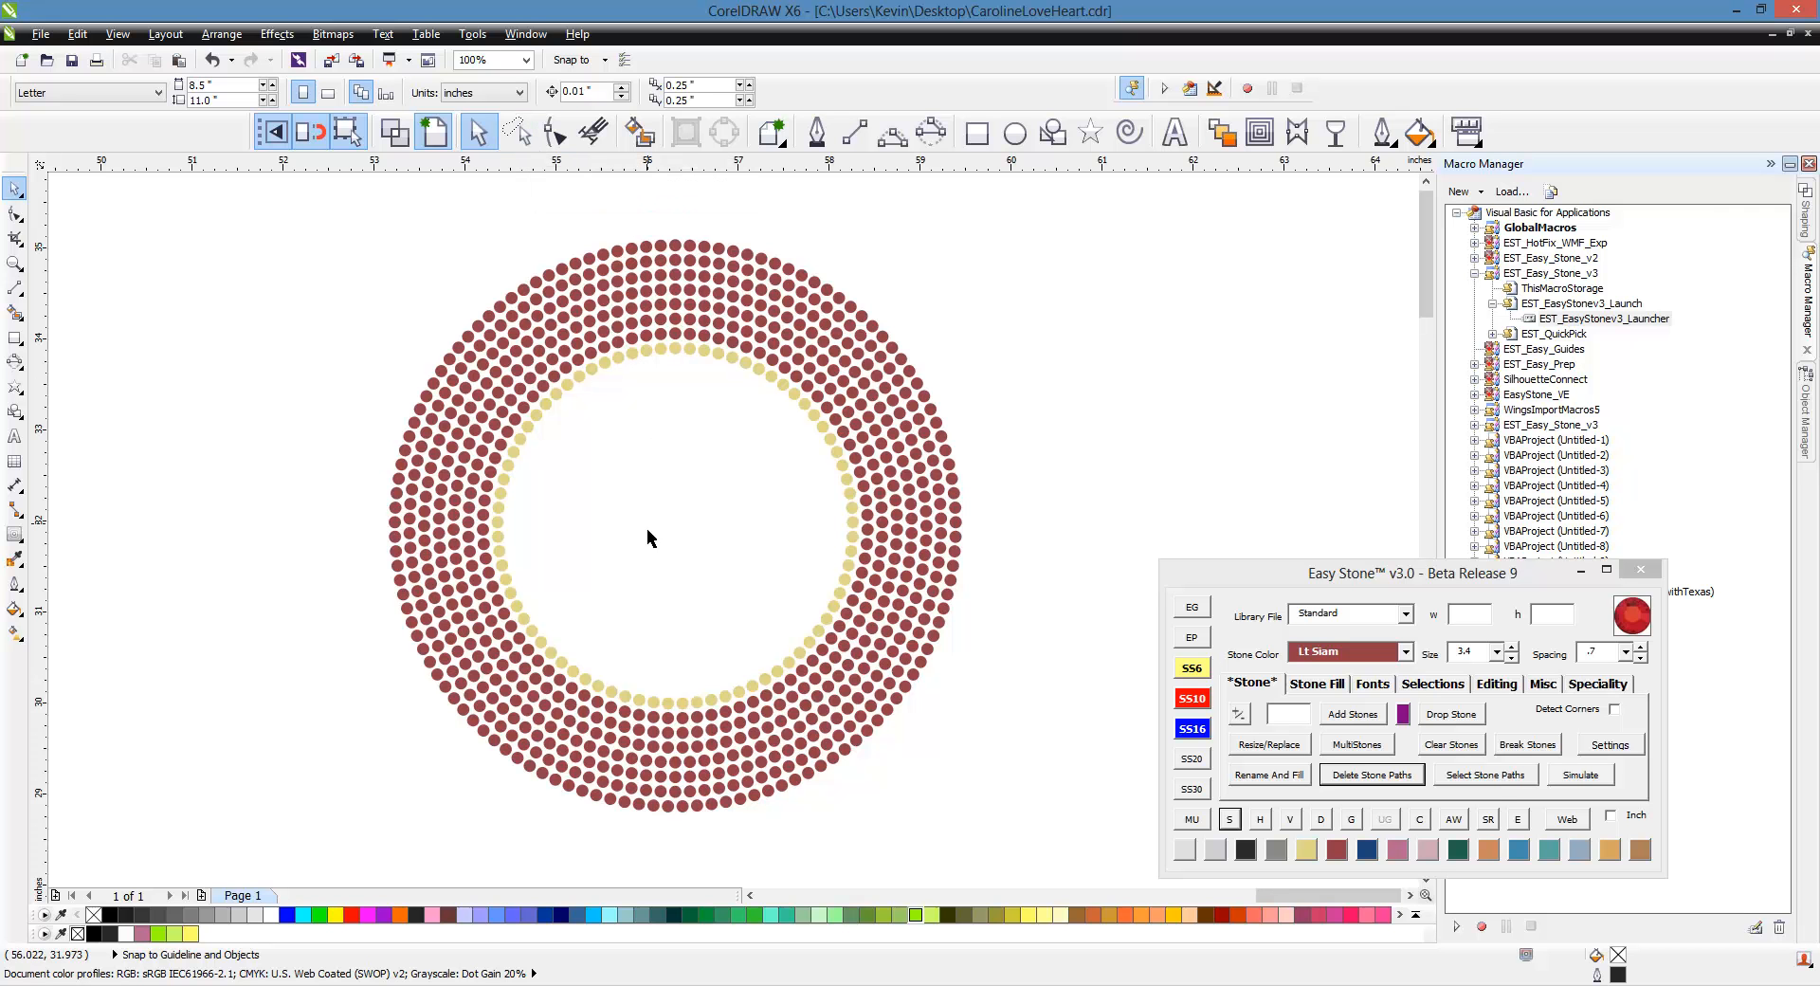
{"action": "left_click_drag", "start_coordinate": [649, 534], "coordinate": [583, 377]}
{"action": "left_click", "coordinate": [517, 131]}
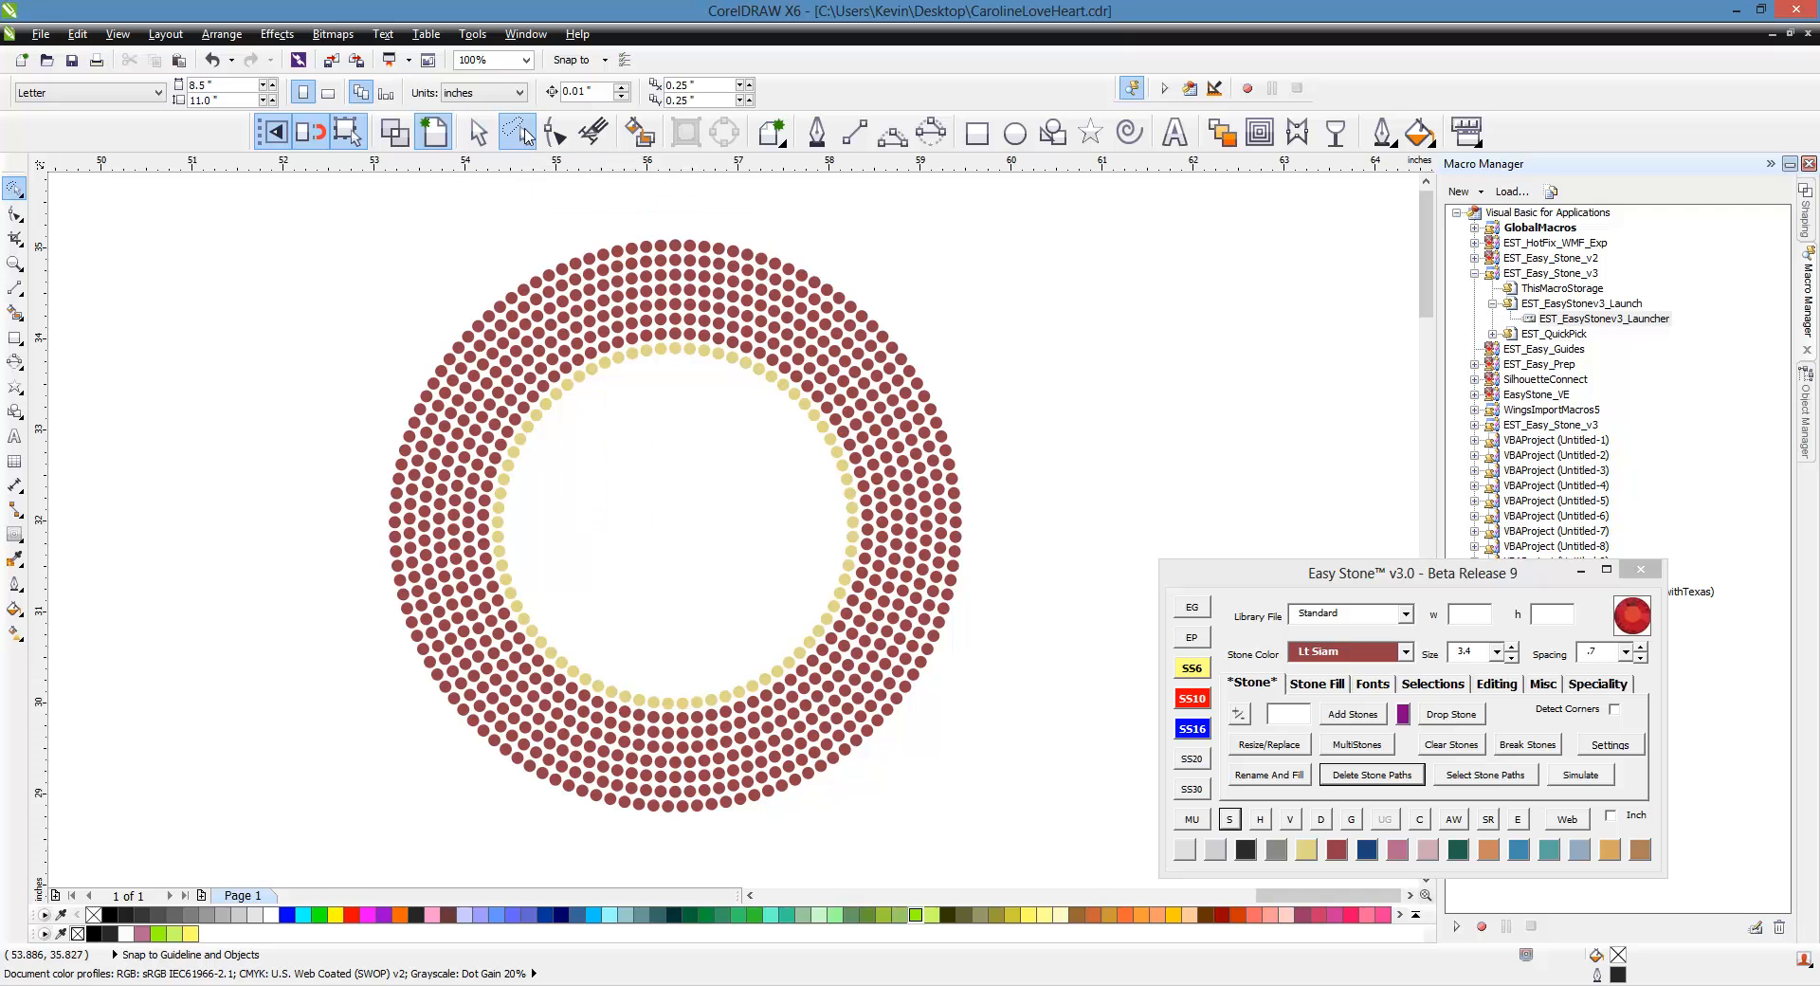
{"action": "mouse_move", "coordinate": [662, 523]}
{"action": "left_mouse_down"}
{"action": "mouse_move", "coordinate": [600, 485]}
{"action": "mouse_move", "coordinate": [613, 409]}
{"action": "mouse_move", "coordinate": [643, 370]}
{"action": "mouse_move", "coordinate": [689, 363]}
{"action": "mouse_move", "coordinate": [784, 475]}
{"action": "mouse_move", "coordinate": [781, 603]}
{"action": "mouse_move", "coordinate": [662, 641]}
{"action": "left_mouse_up"}
{"action": "left_click", "coordinate": [1014, 133]}
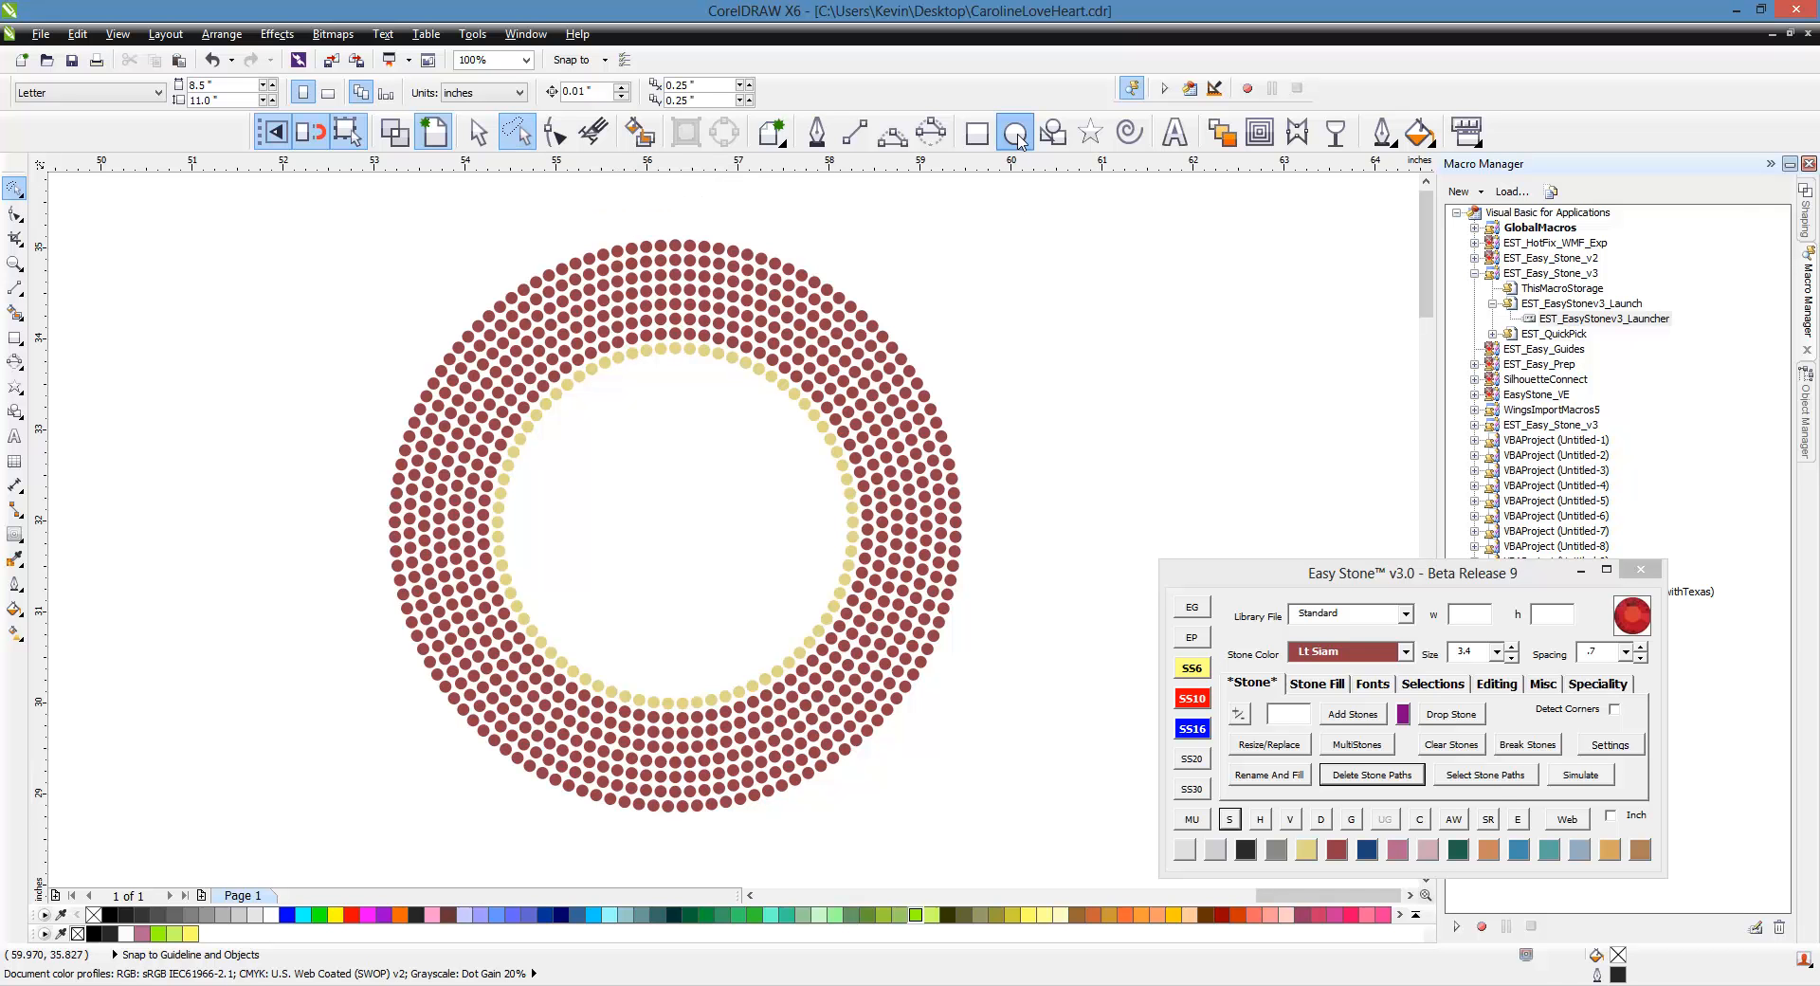
{"action": "left_click", "coordinate": [930, 133]}
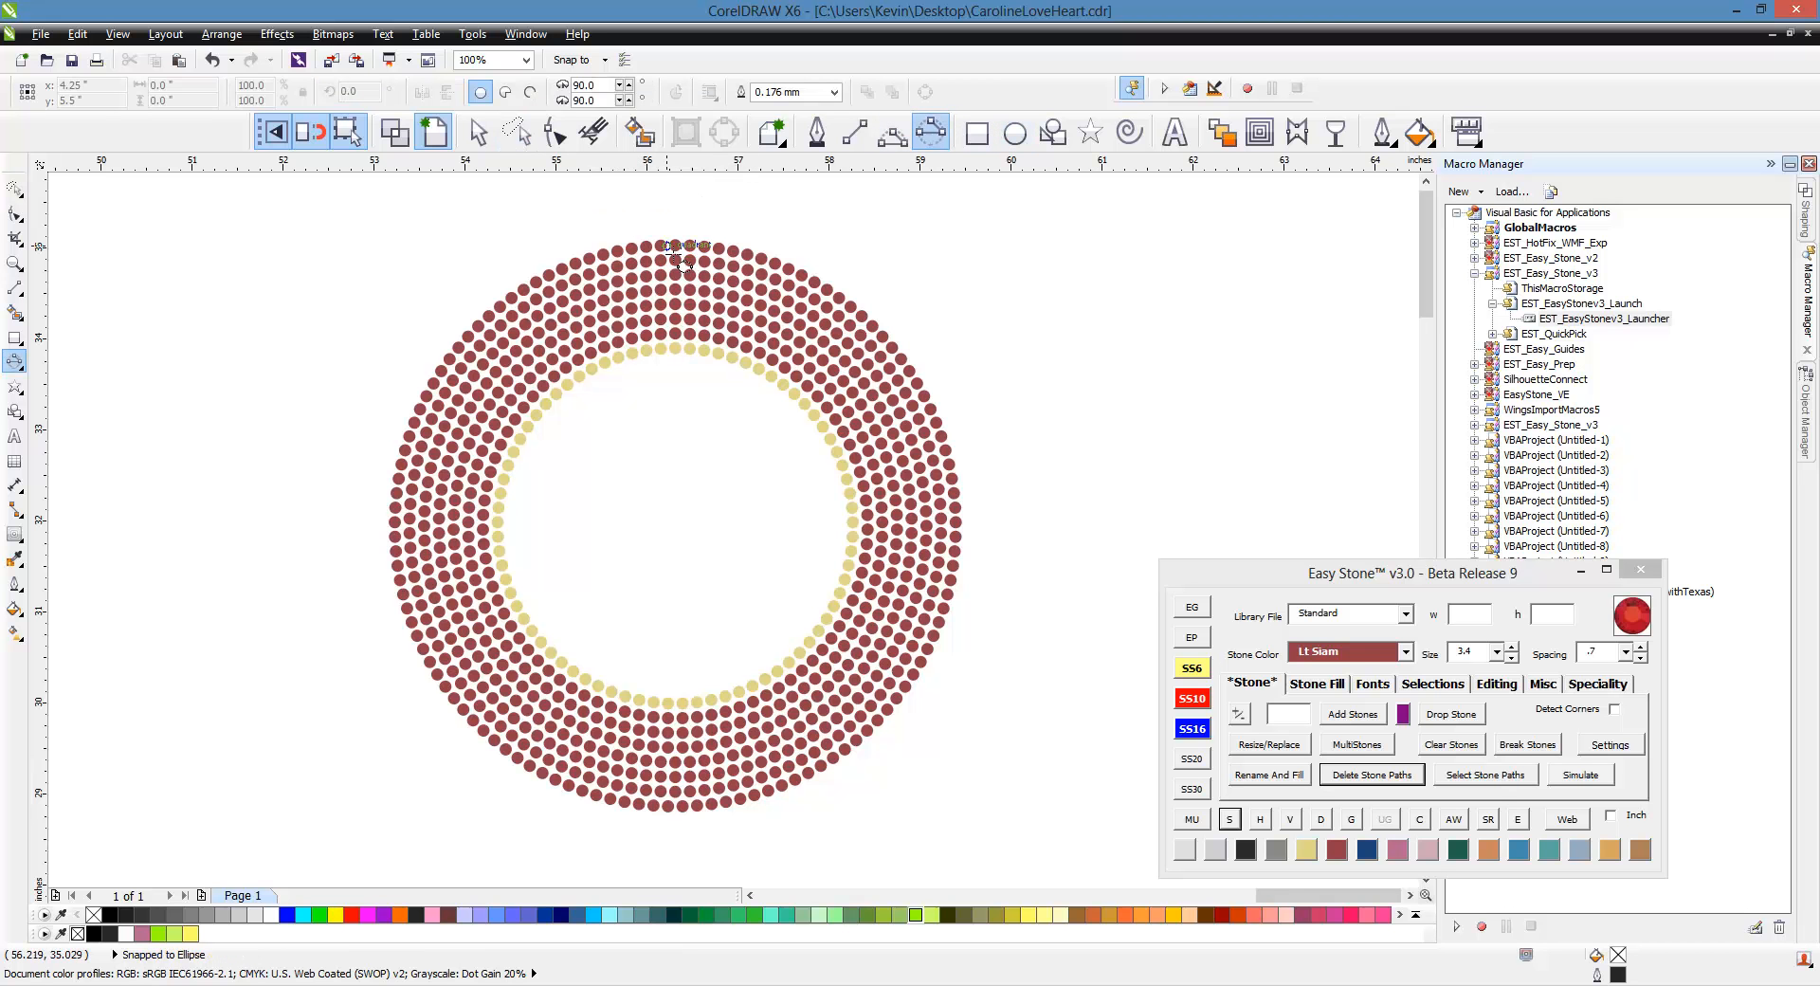
{"action": "left_click_drag", "start_coordinate": [663, 247], "coordinate": [682, 823]}
{"action": "left_click", "coordinate": [960, 521]}
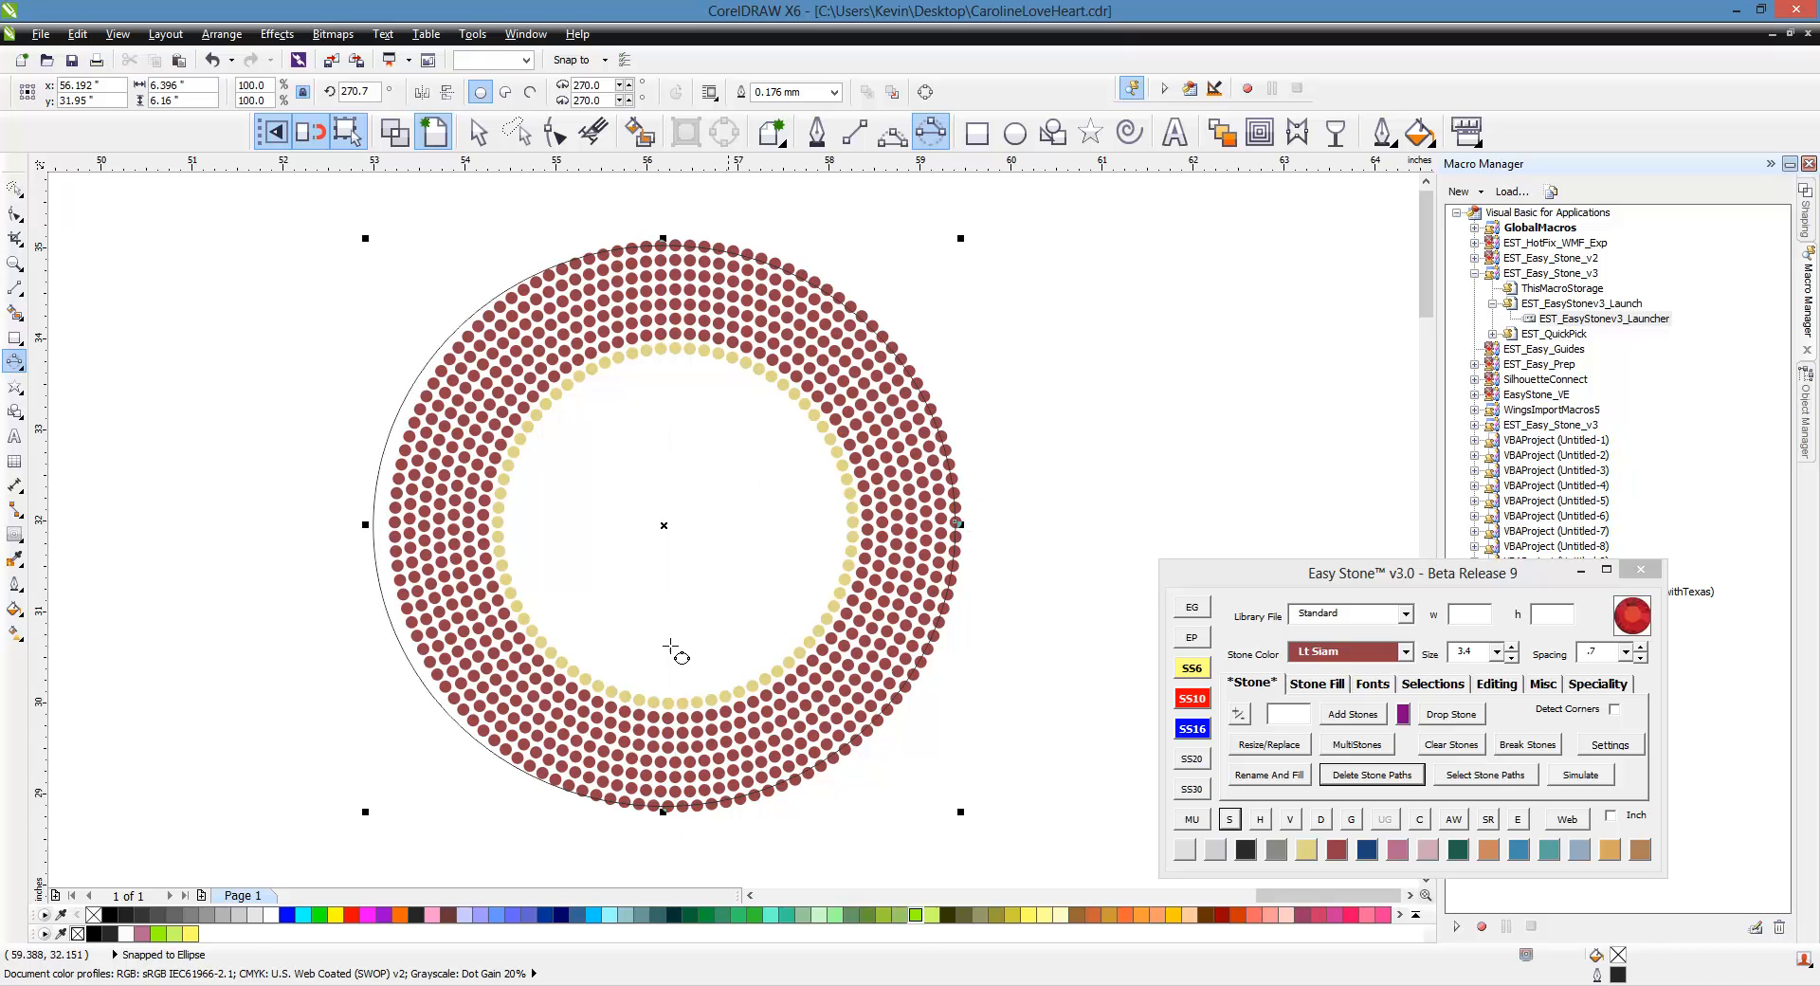
- Narrow the ellipse to a circle about 6.16 in across so it runs through the outermost stones
{"action": "scroll", "coordinate": [270, 554], "scroll_direction": "up", "scroll_amount": 1}
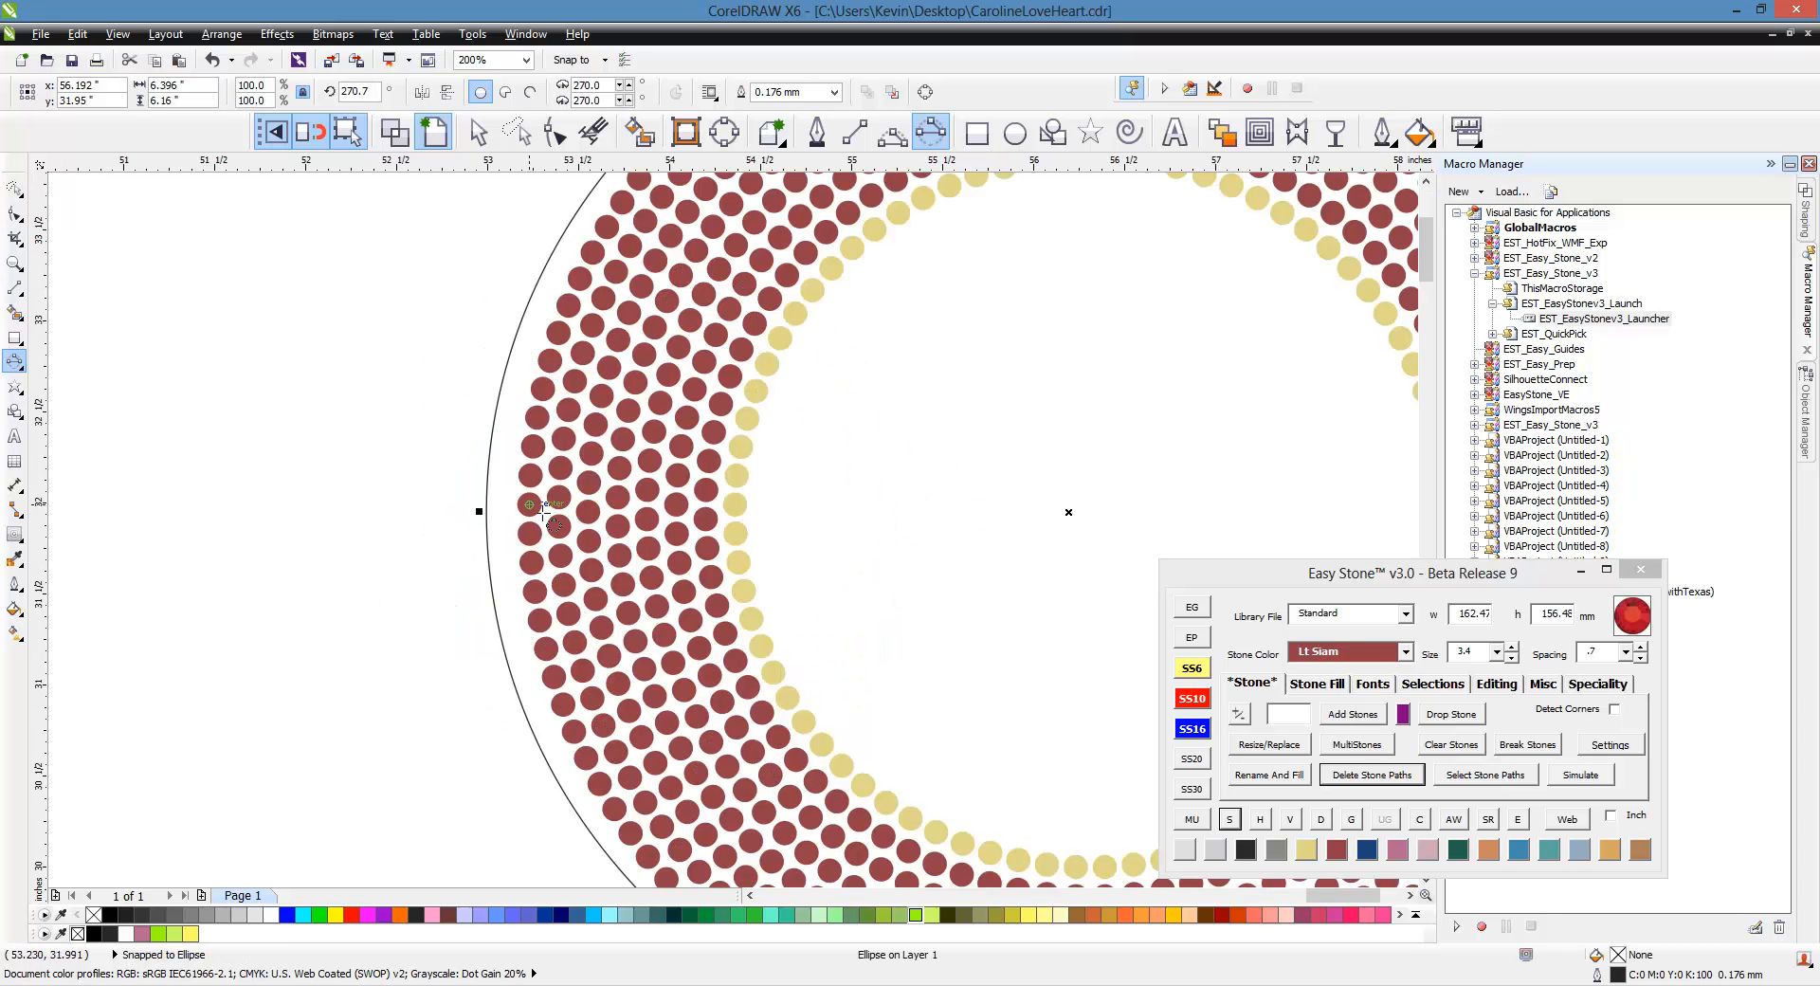
{"action": "left_click_drag", "start_coordinate": [491, 527], "coordinate": [531, 527]}
{"action": "scroll", "coordinate": [439, 569], "scroll_direction": "down", "scroll_amount": 1}
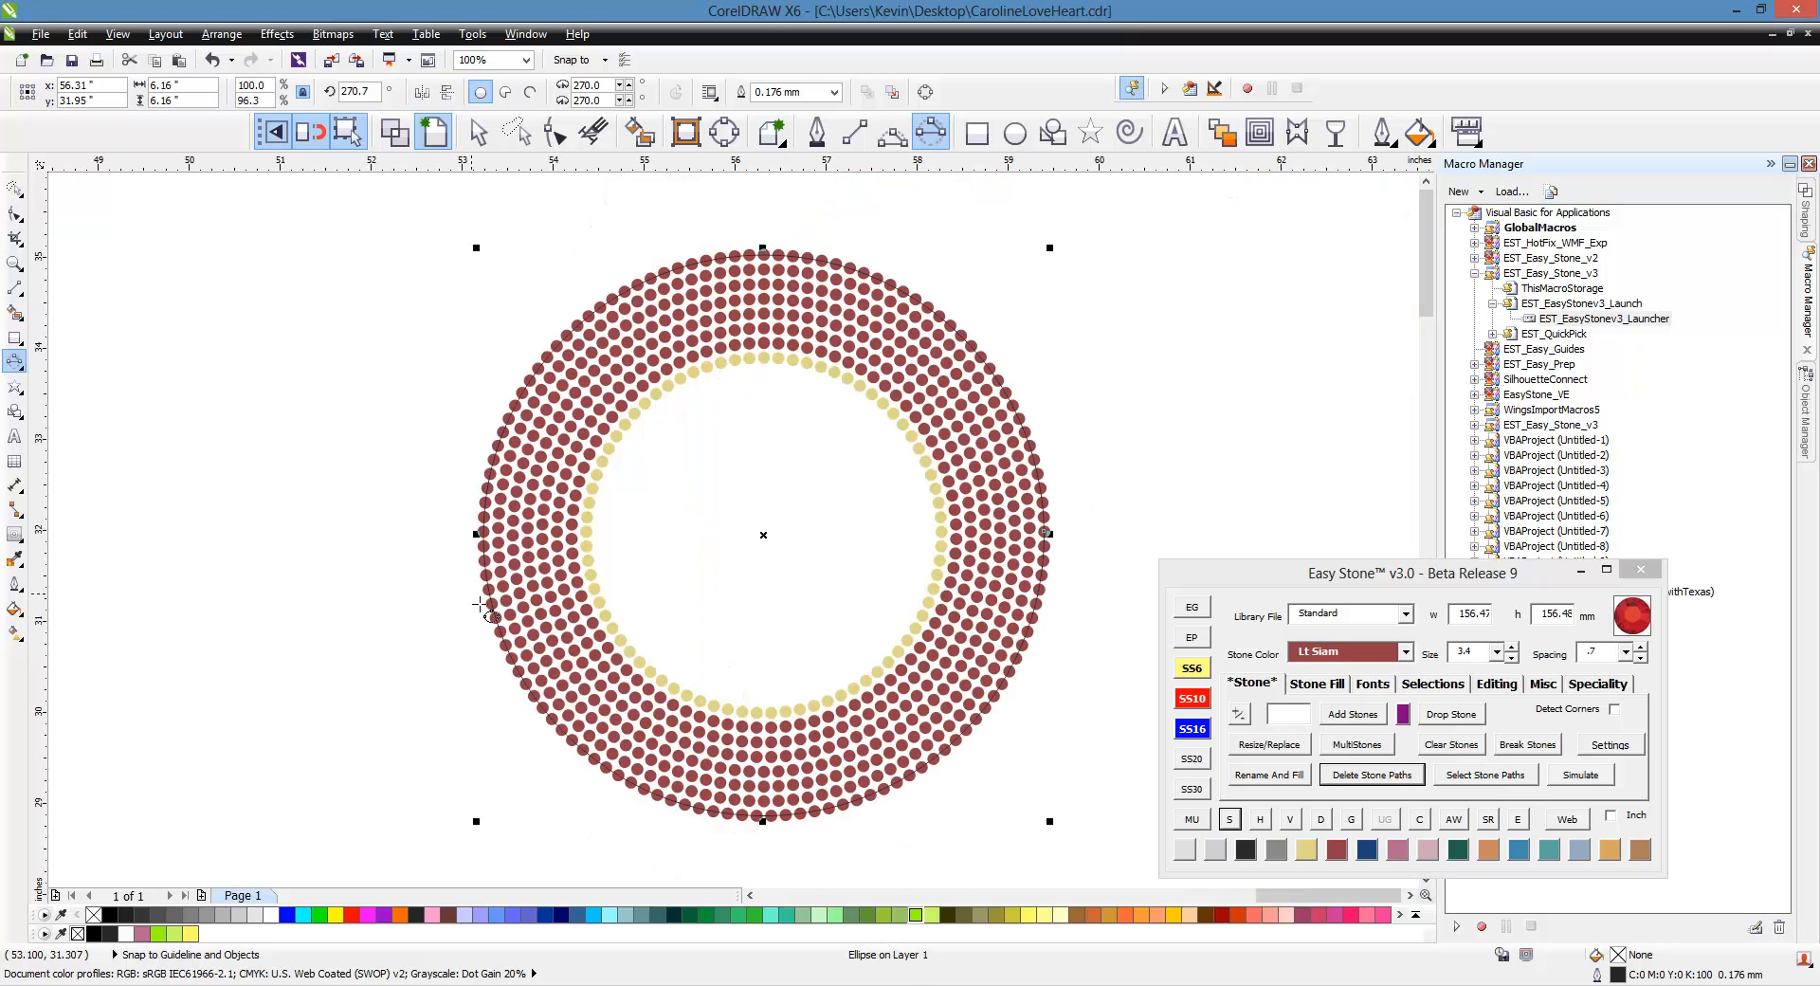
- Select all stones lying on the outer guide circle and recolor them Citrine
{"action": "left_click", "coordinate": [1229, 821]}
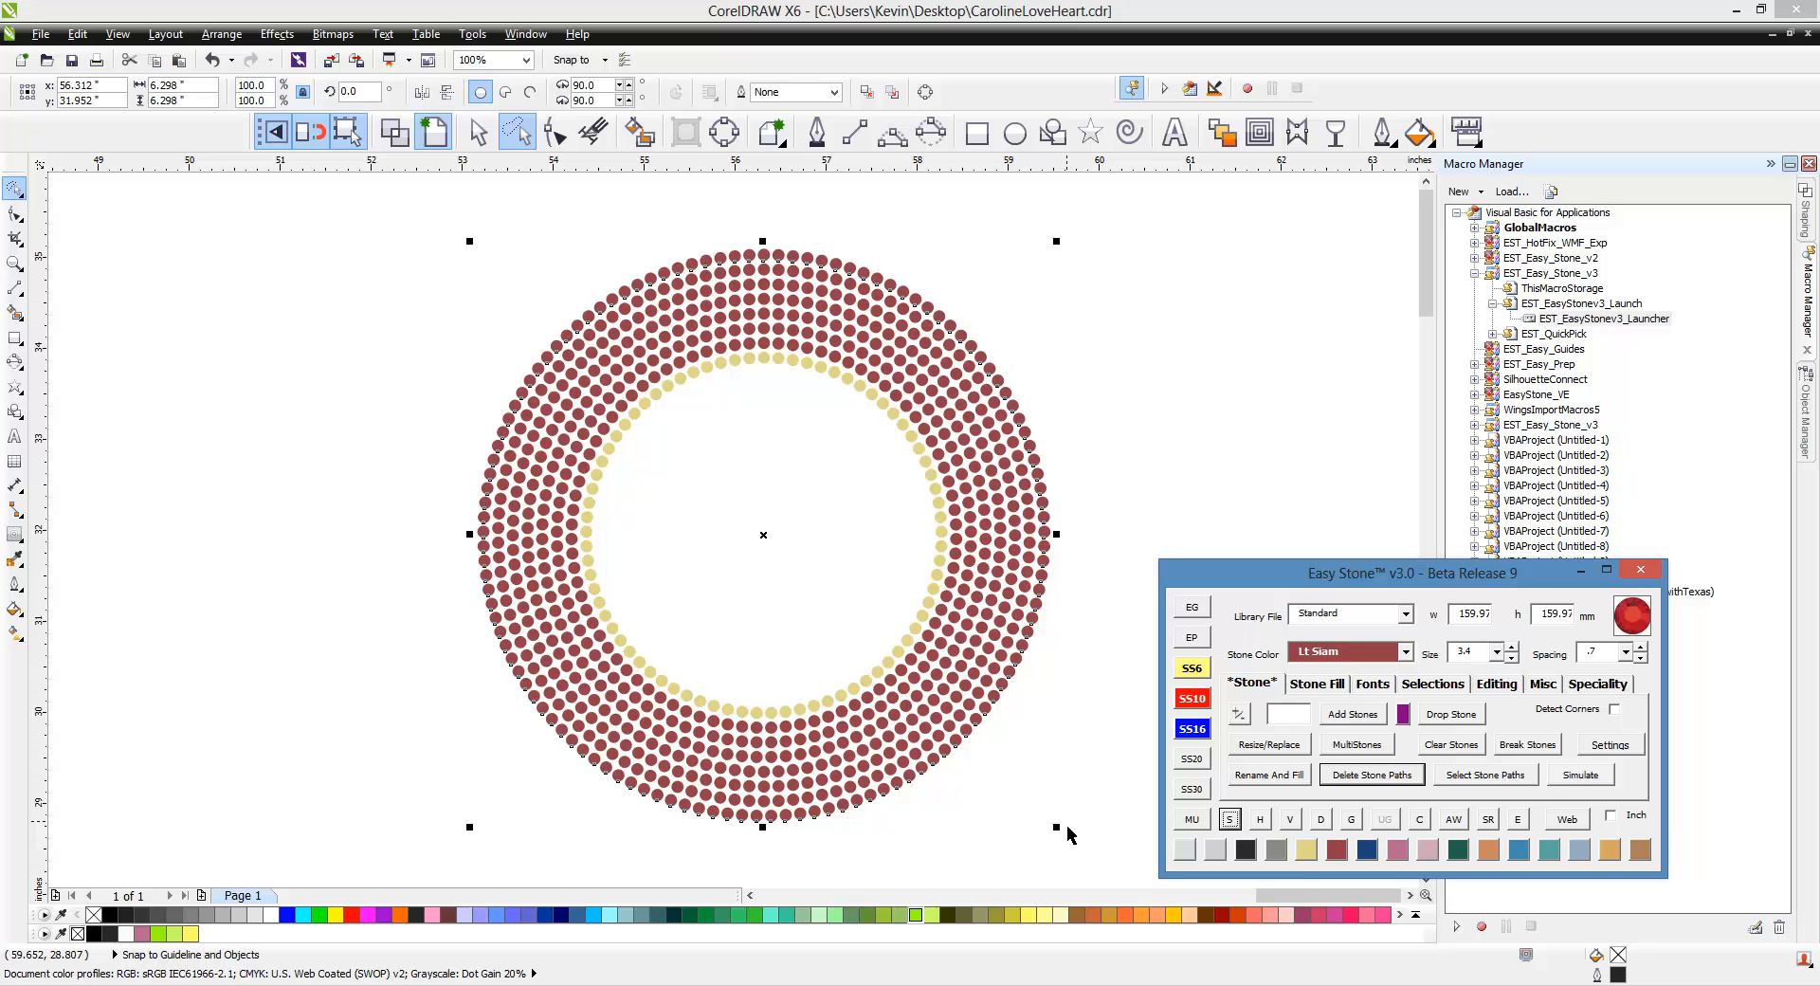
{"action": "left_click", "coordinate": [1308, 852]}
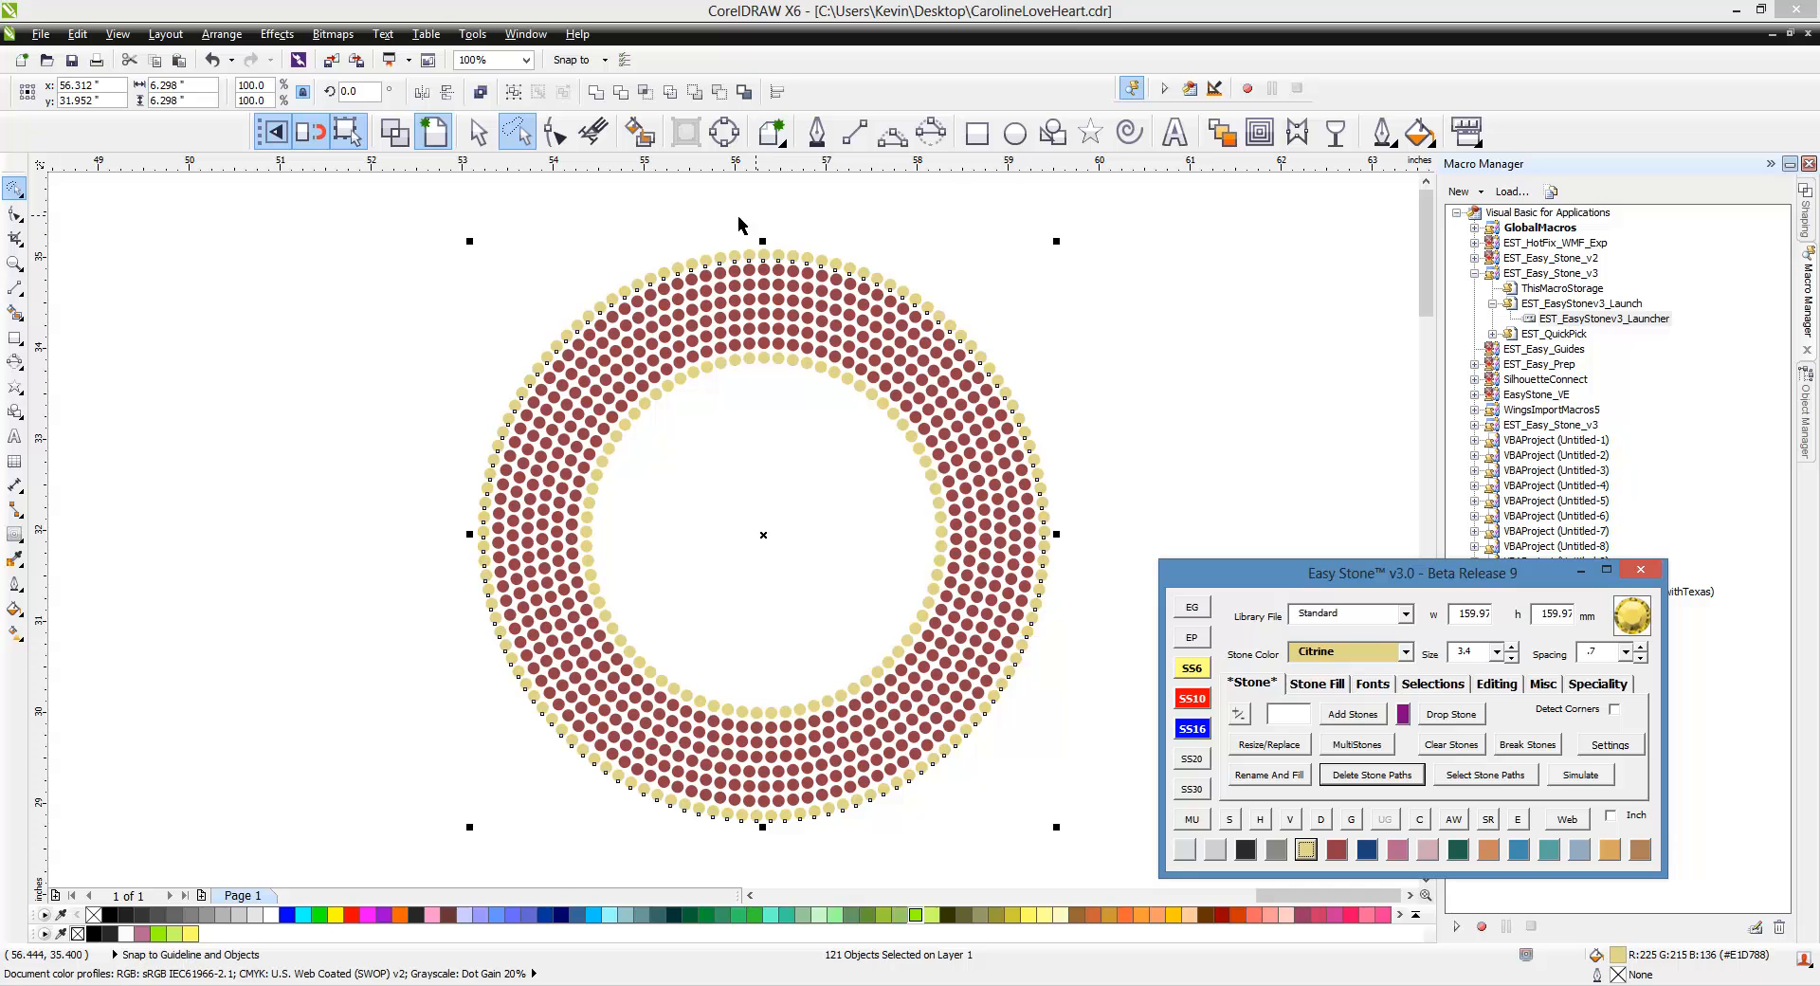
{"action": "left_click", "coordinate": [331, 508]}
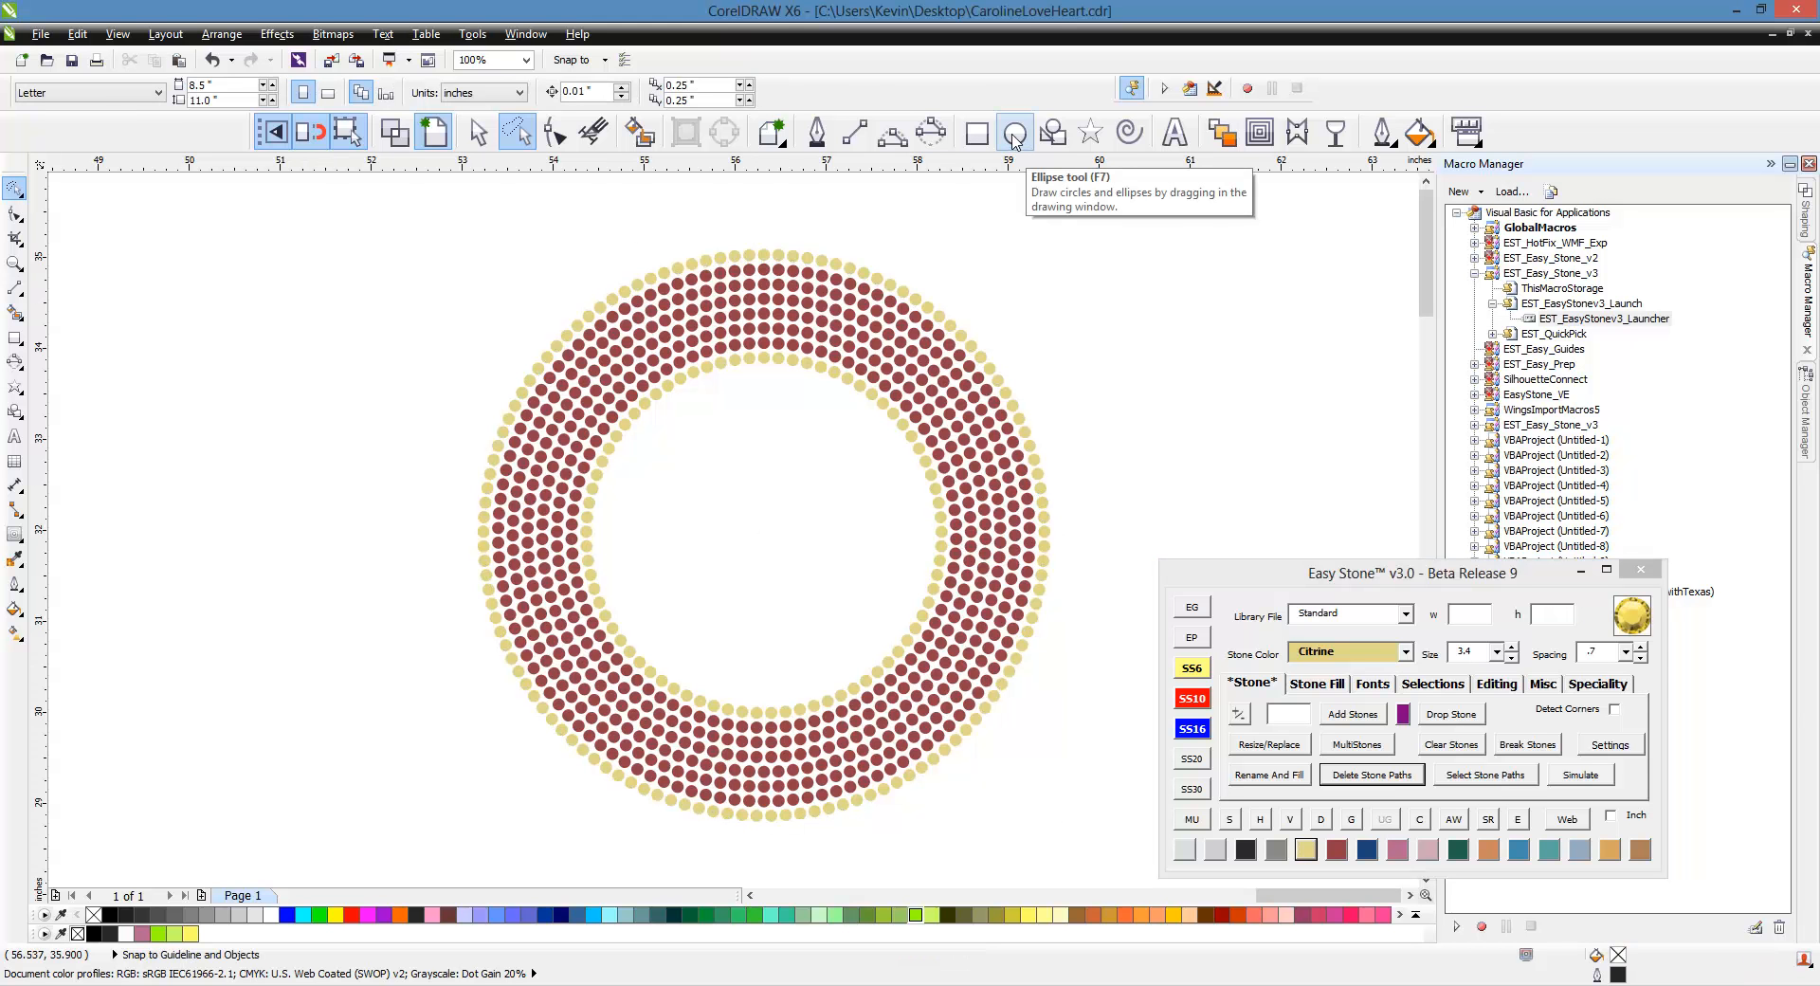
- Draw a three-point ellipse along a middle stone row of the ring, about 5.35 in wide and 5.2 in high
{"action": "left_click", "coordinate": [929, 133]}
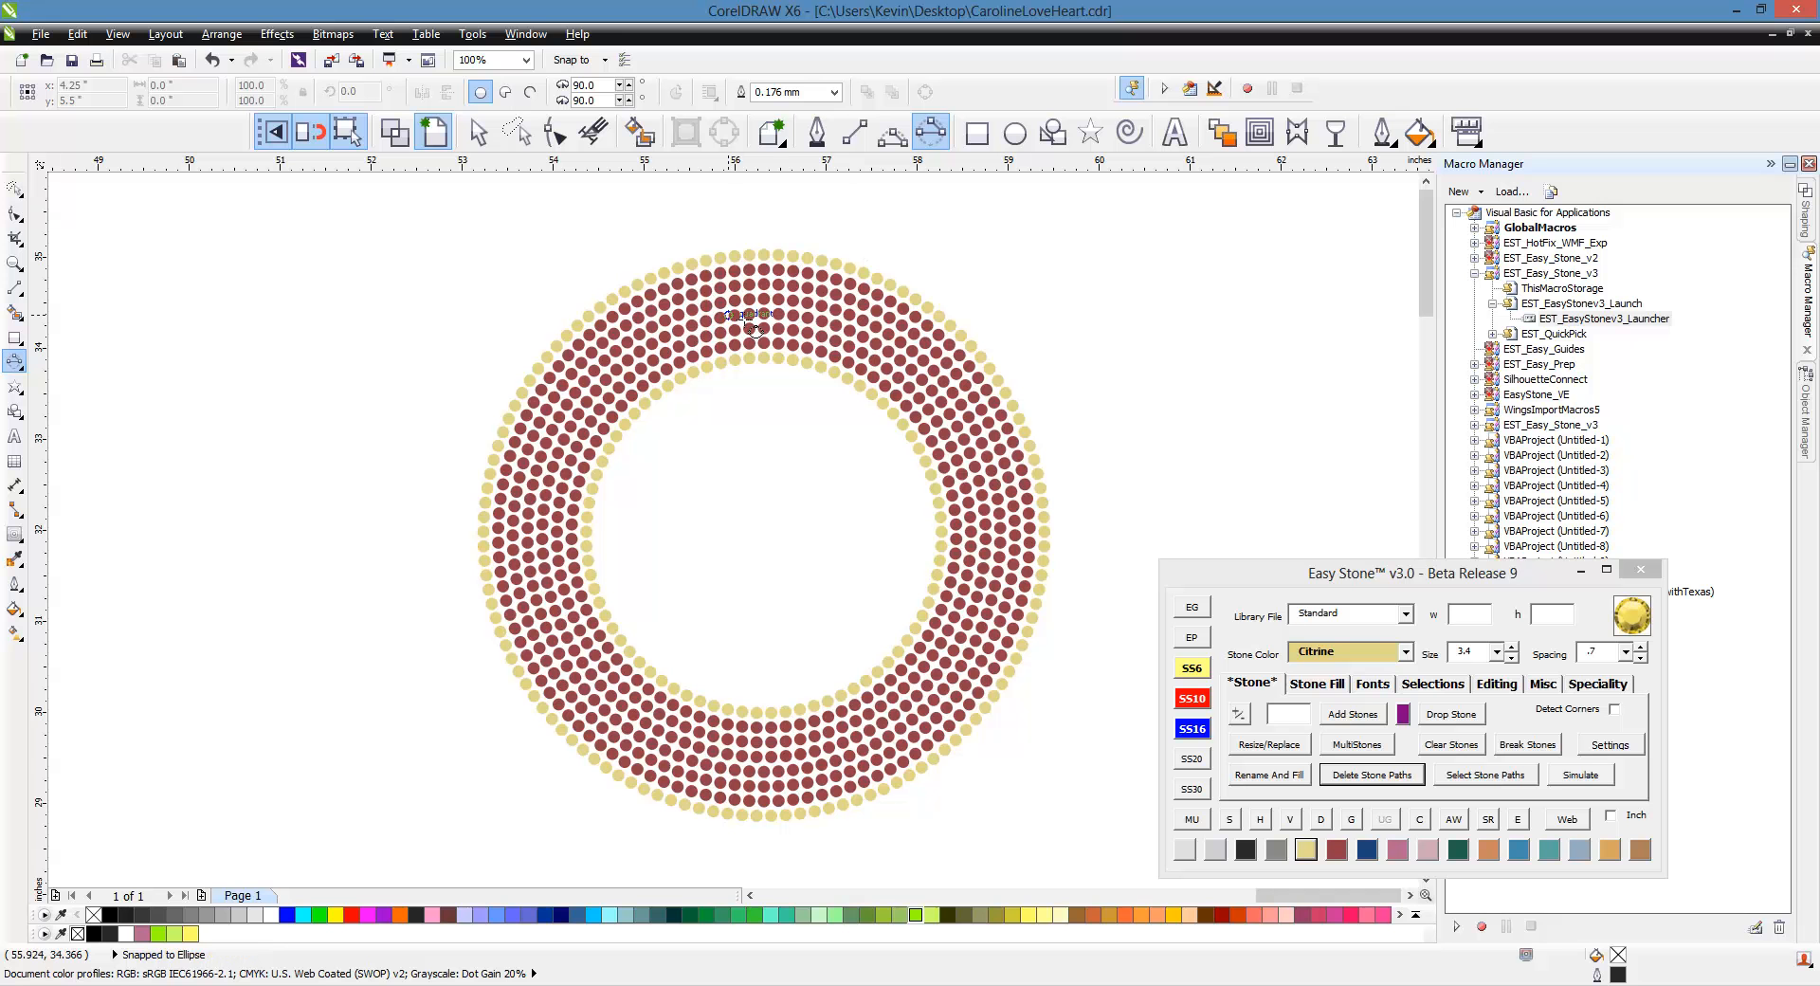
{"action": "left_click_drag", "start_coordinate": [766, 316], "coordinate": [785, 793]}
{"action": "left_click", "coordinate": [1002, 535]}
- Narrow the middle ellipse to about 5.19 in wide and check that it follows the stone row around the ring
{"action": "scroll", "coordinate": [465, 564], "scroll_direction": "up", "scroll_amount": 2}
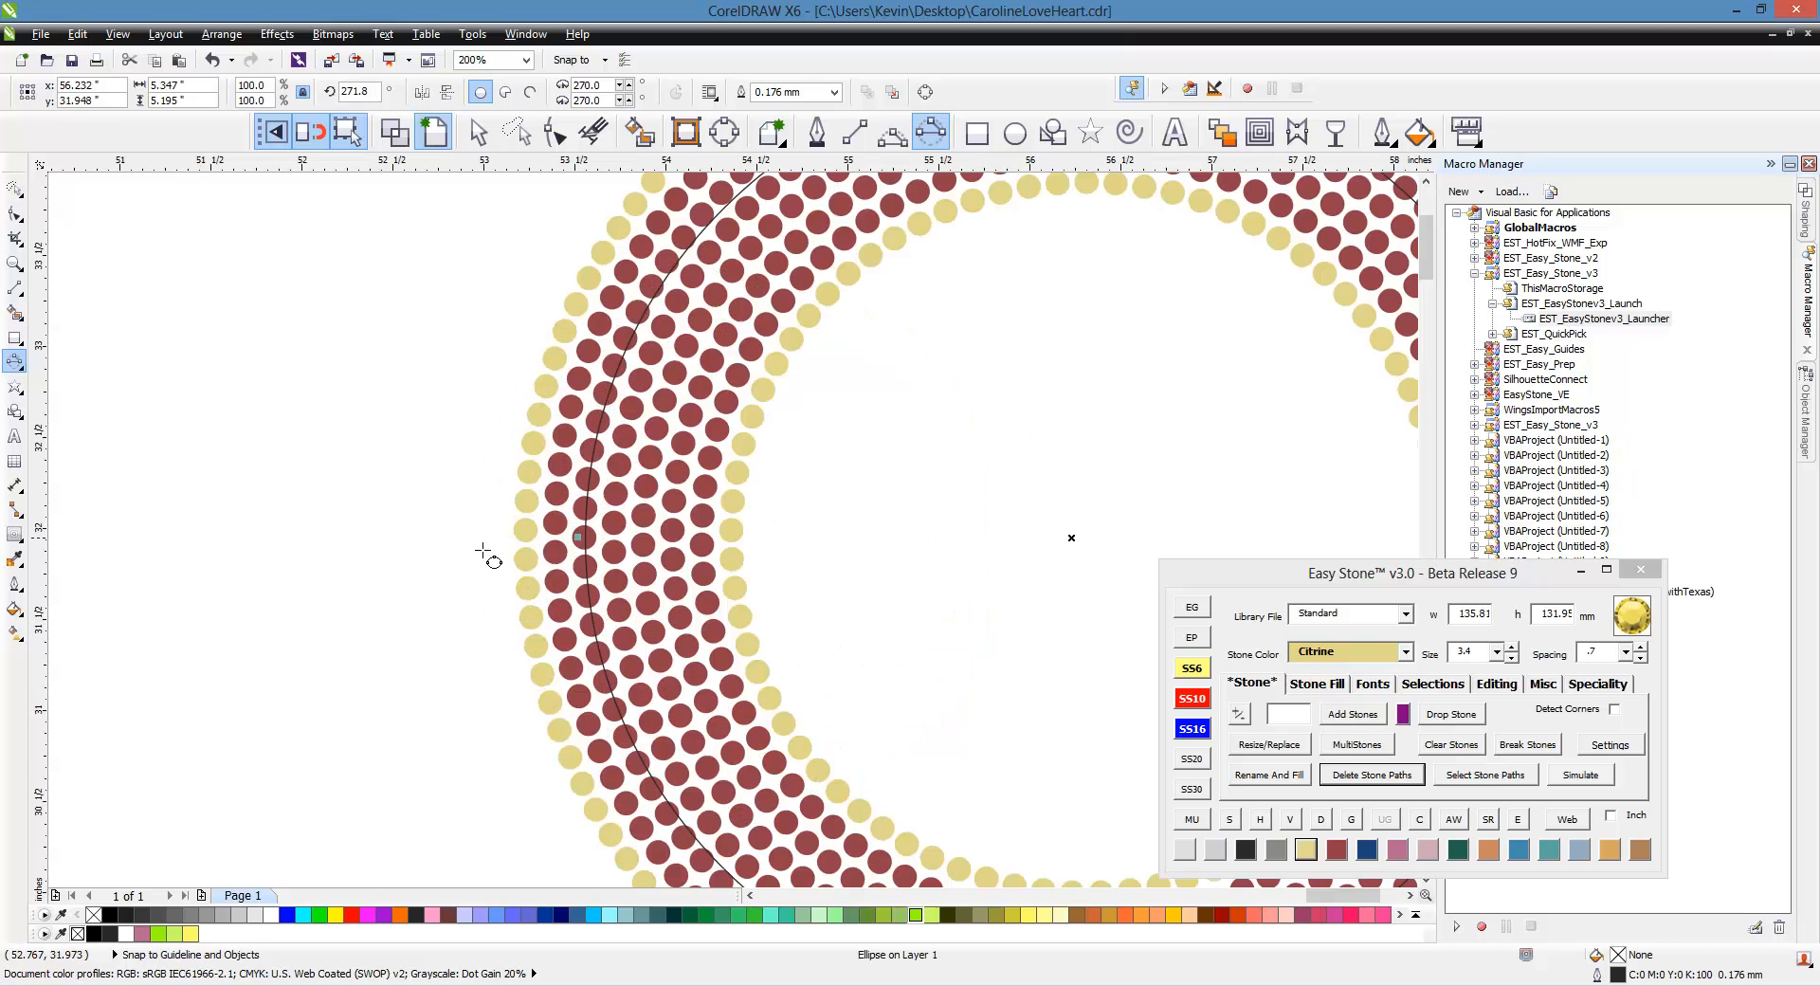
{"action": "left_click_drag", "start_coordinate": [650, 547], "coordinate": [709, 526]}
{"action": "scroll", "coordinate": [491, 554], "scroll_direction": "down", "scroll_amount": 2}
{"action": "scroll", "coordinate": [702, 408], "scroll_direction": "up", "scroll_amount": 1}
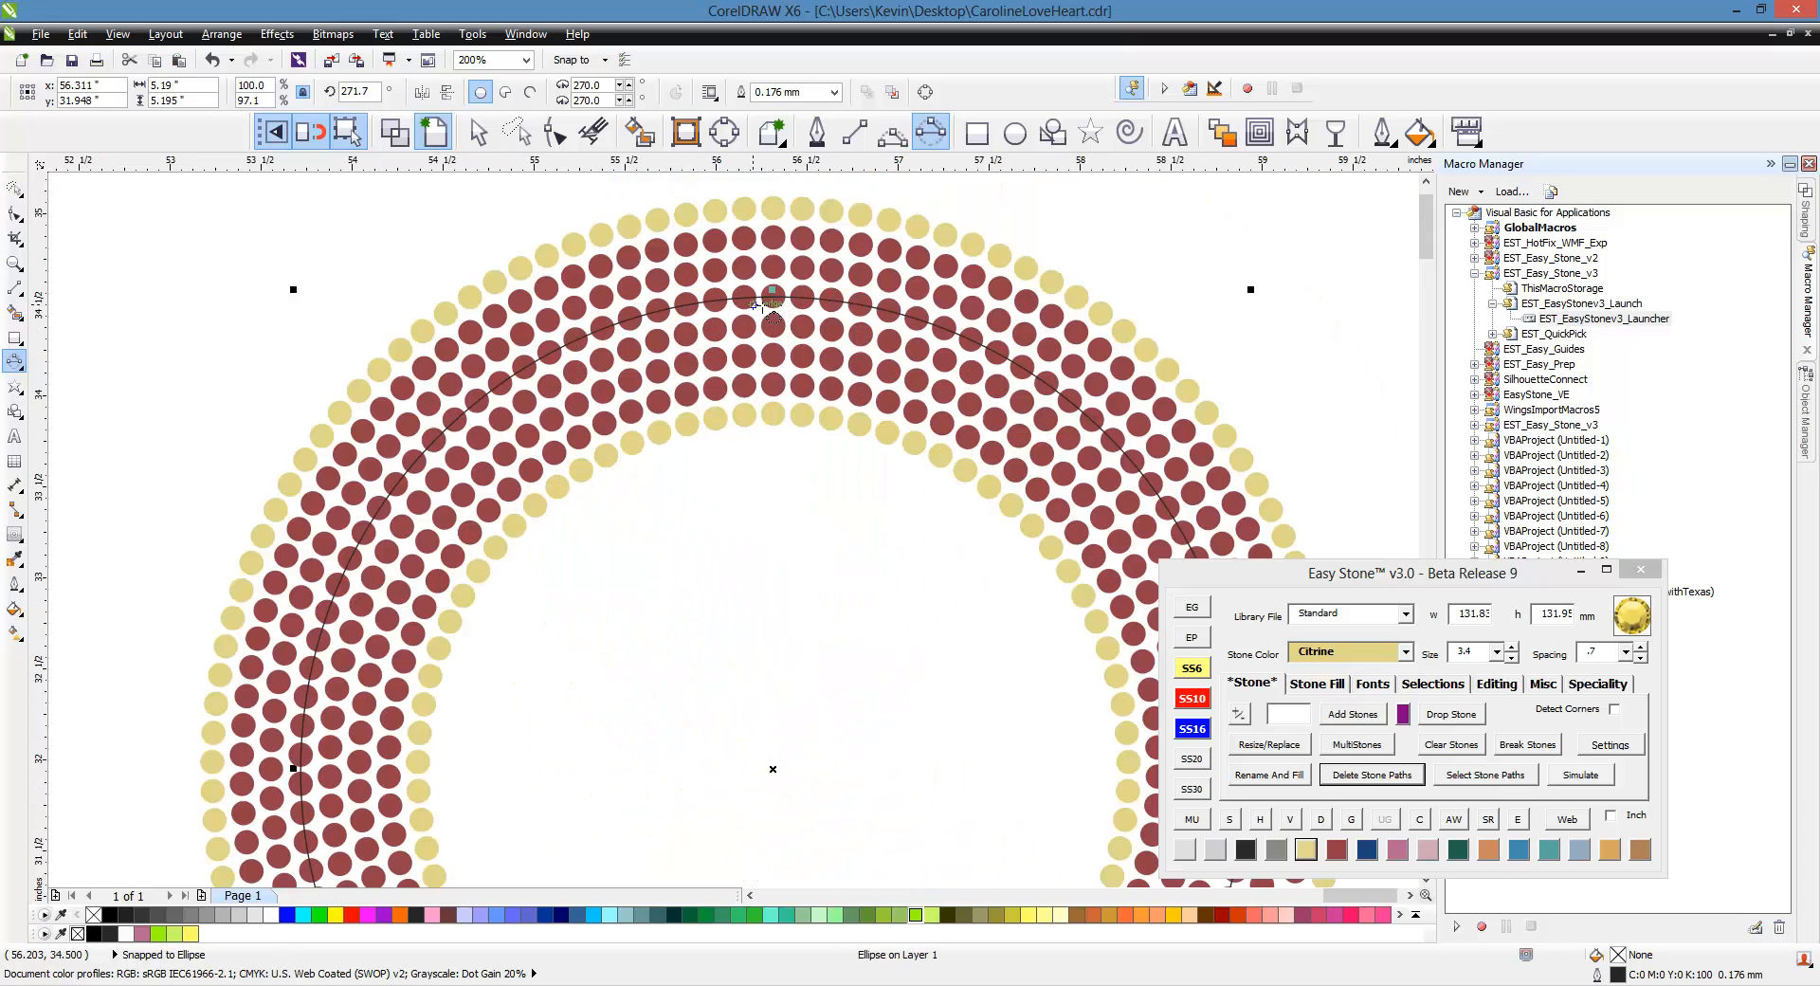
{"action": "scroll", "coordinate": [804, 398], "scroll_direction": "down", "scroll_amount": 1}
{"action": "scroll", "coordinate": [1007, 555], "scroll_direction": "up", "scroll_amount": 1}
{"action": "scroll", "coordinate": [1011, 559], "scroll_direction": "up", "scroll_amount": 1}
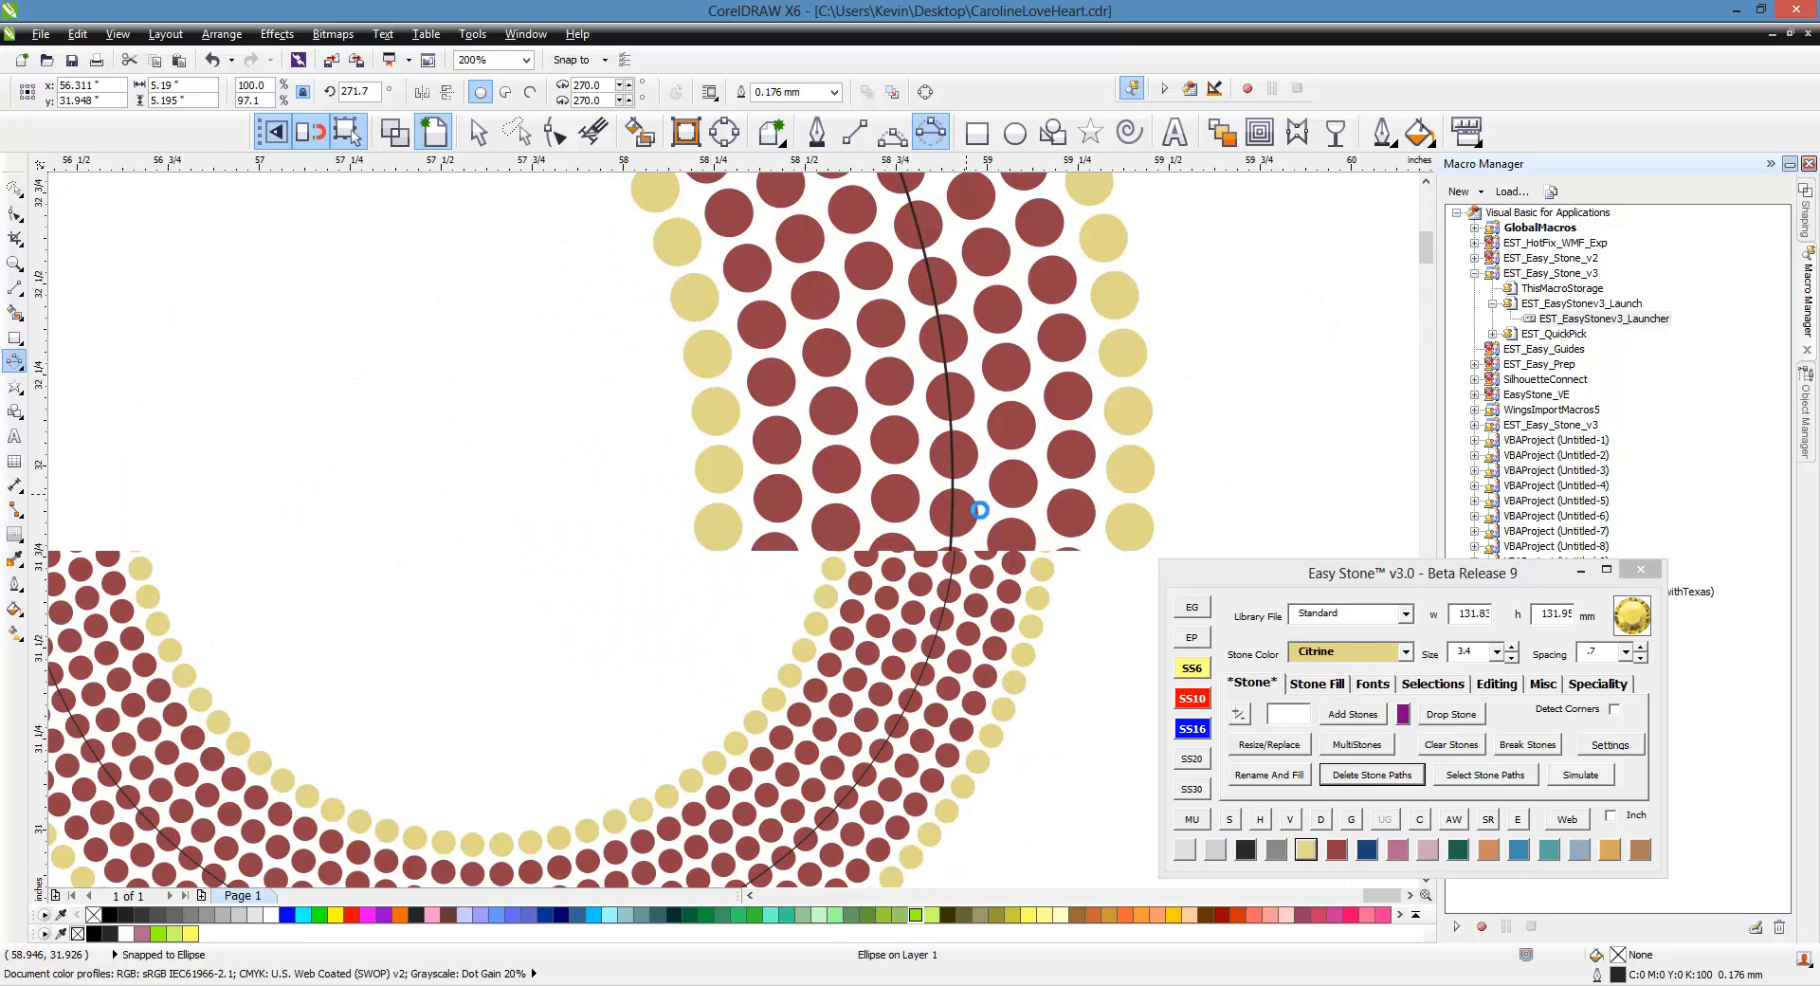
{"action": "scroll", "coordinate": [1062, 569], "scroll_direction": "down", "scroll_amount": 1}
{"action": "scroll", "coordinate": [905, 675], "scroll_direction": "down", "scroll_amount": 1}
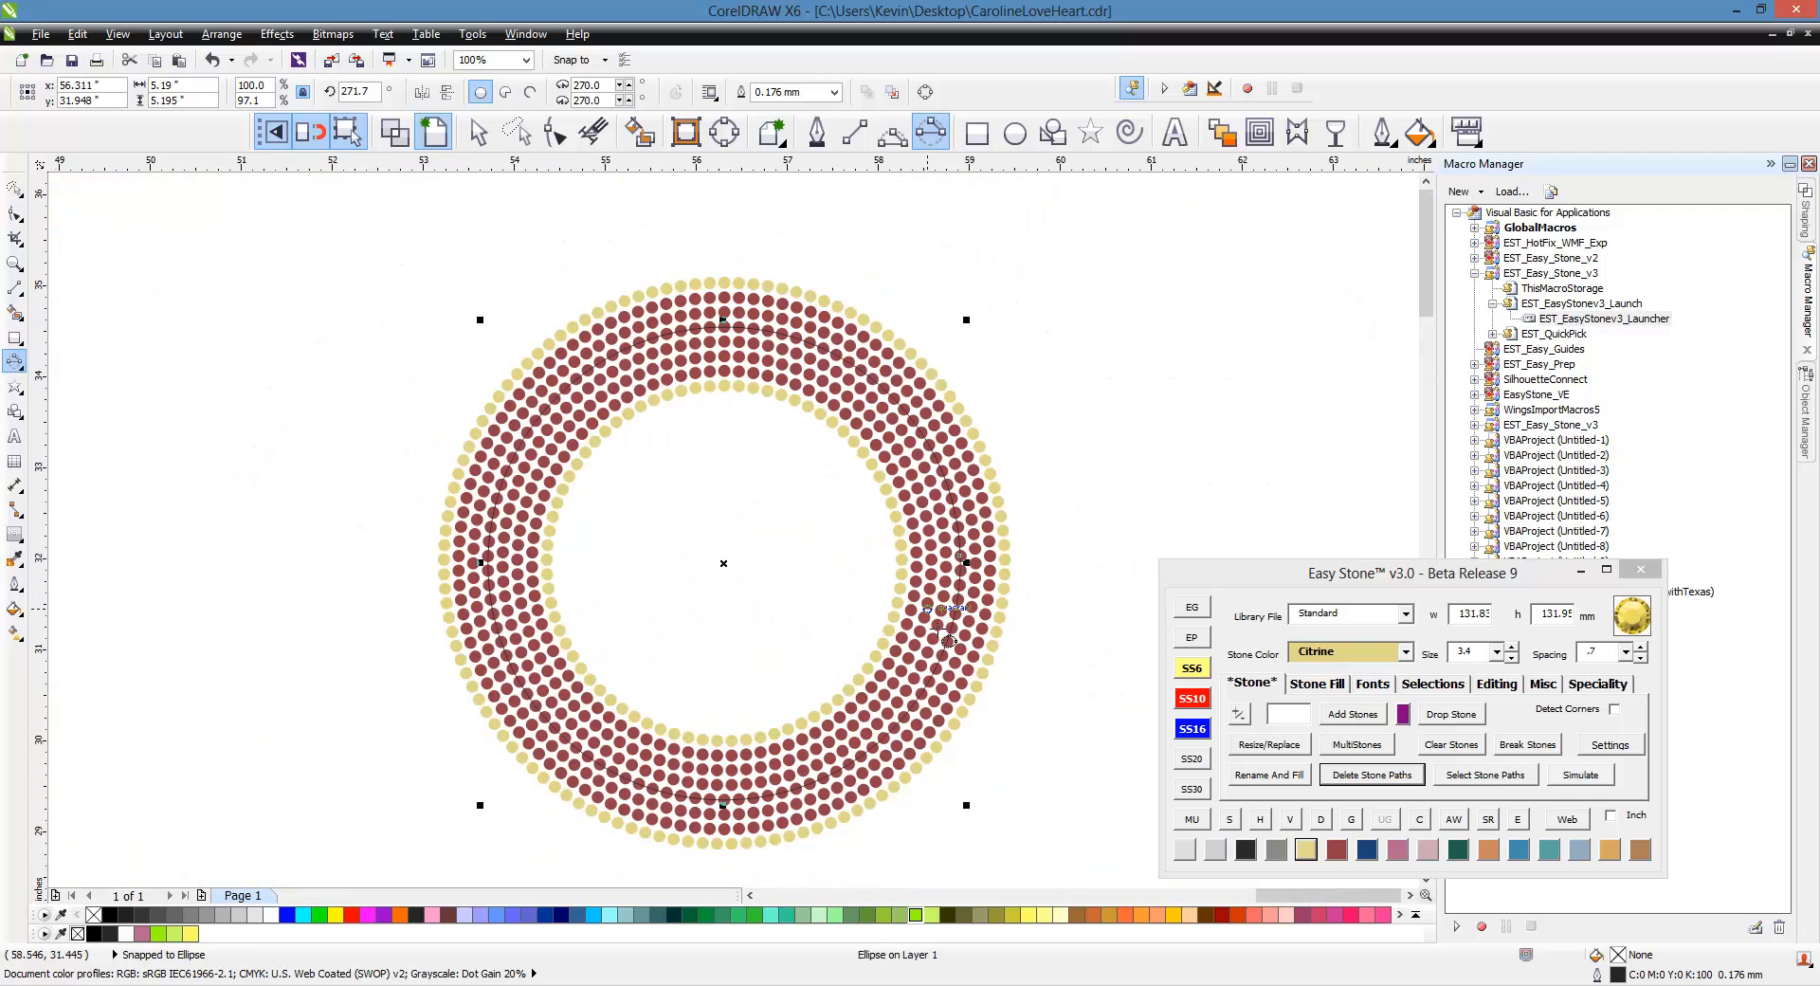
- Select the stones lying on the middle guide circle and recolor the row Citrine
{"action": "left_click", "coordinate": [1232, 821]}
{"action": "left_click", "coordinate": [1192, 819]}
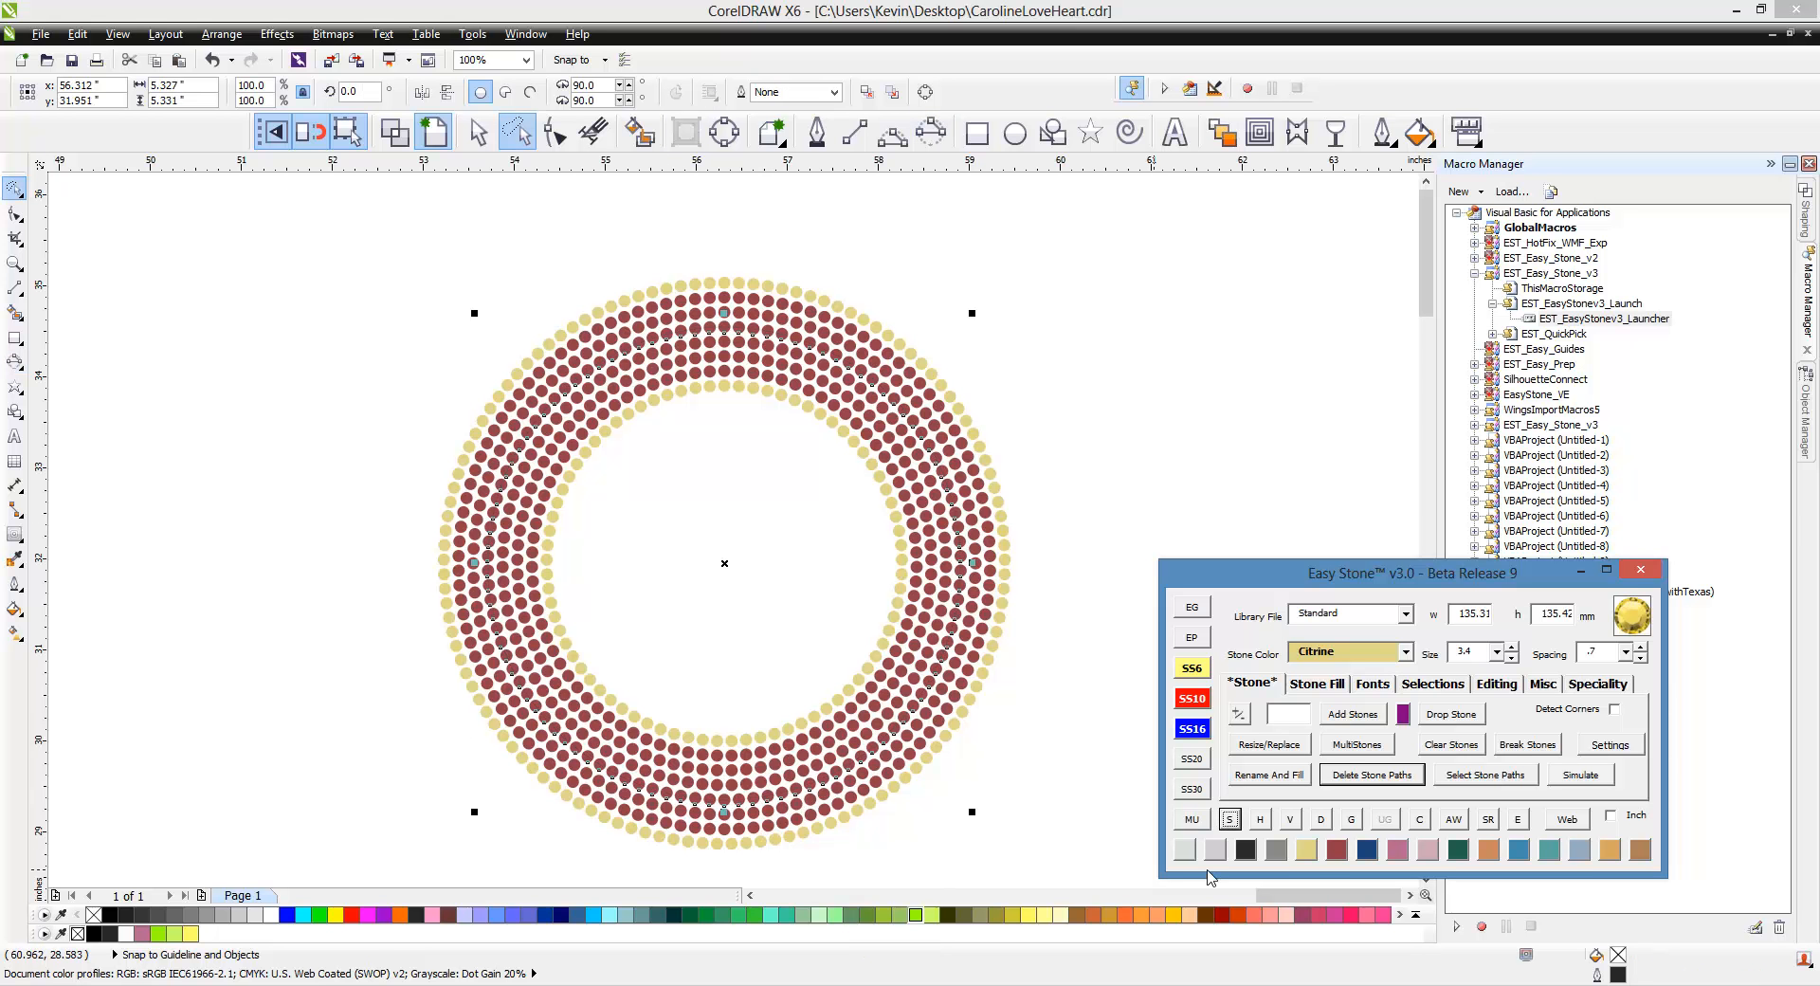
{"action": "left_click", "coordinate": [1307, 852]}
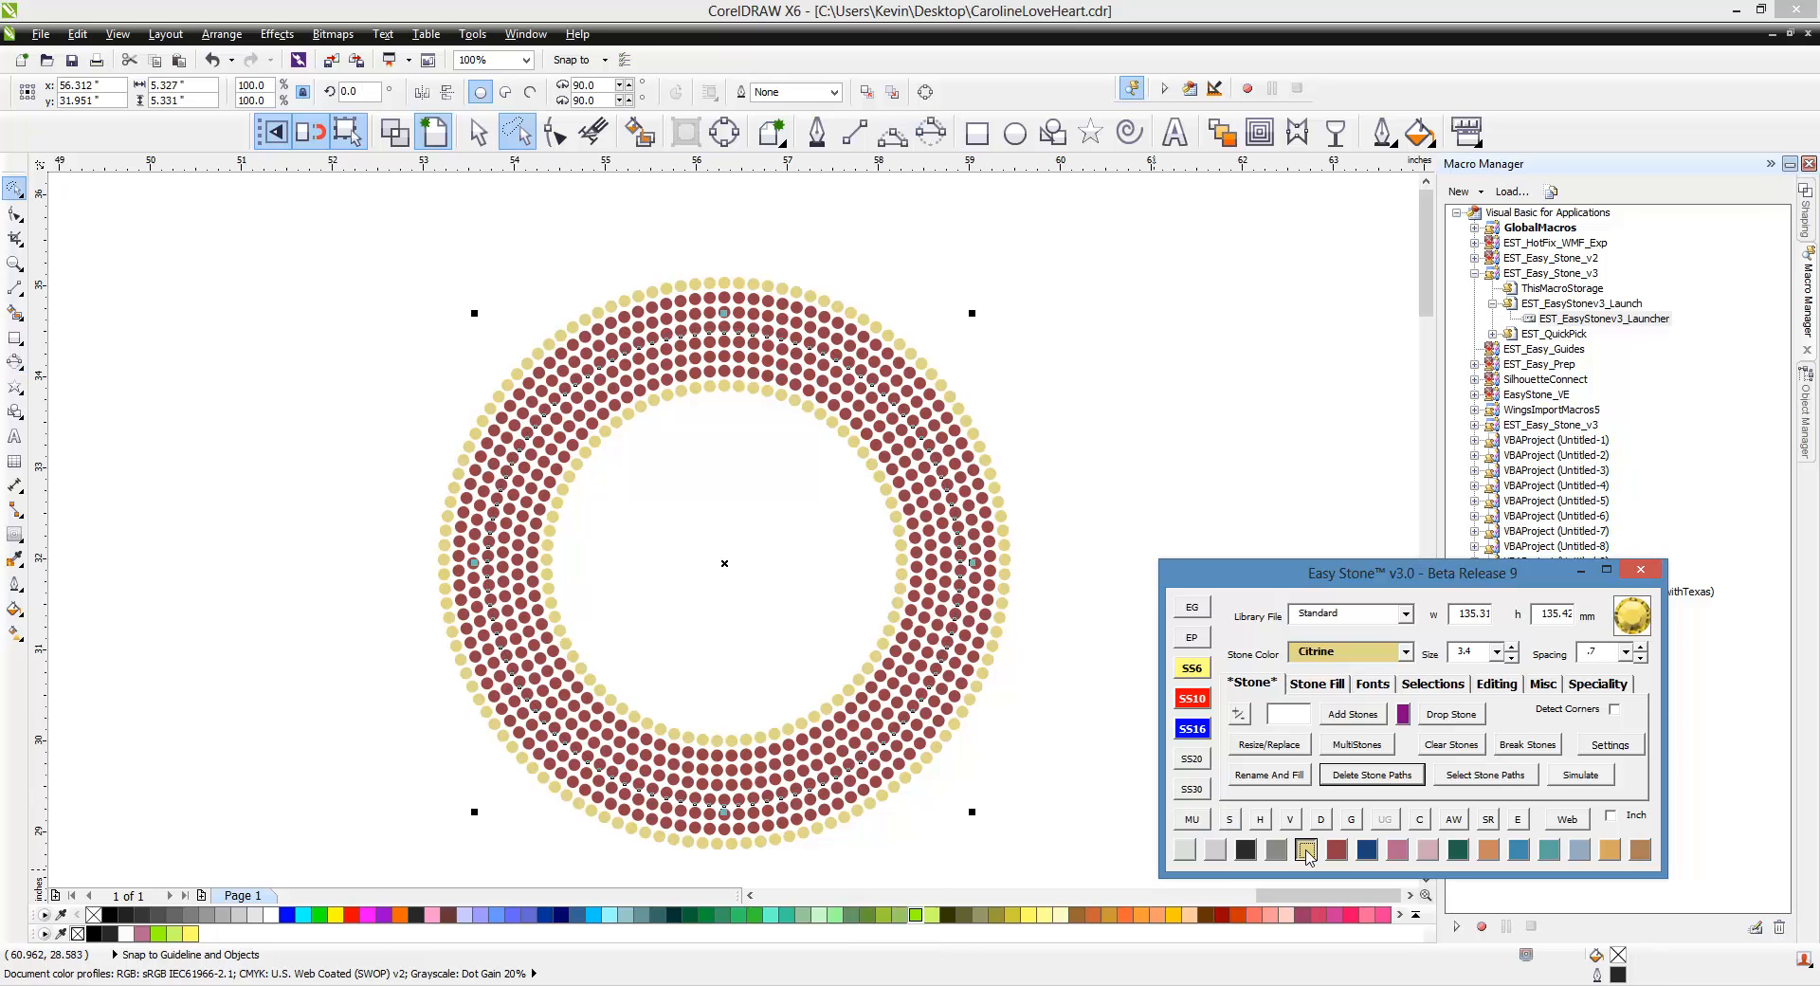
{"action": "left_click", "coordinate": [1033, 781]}
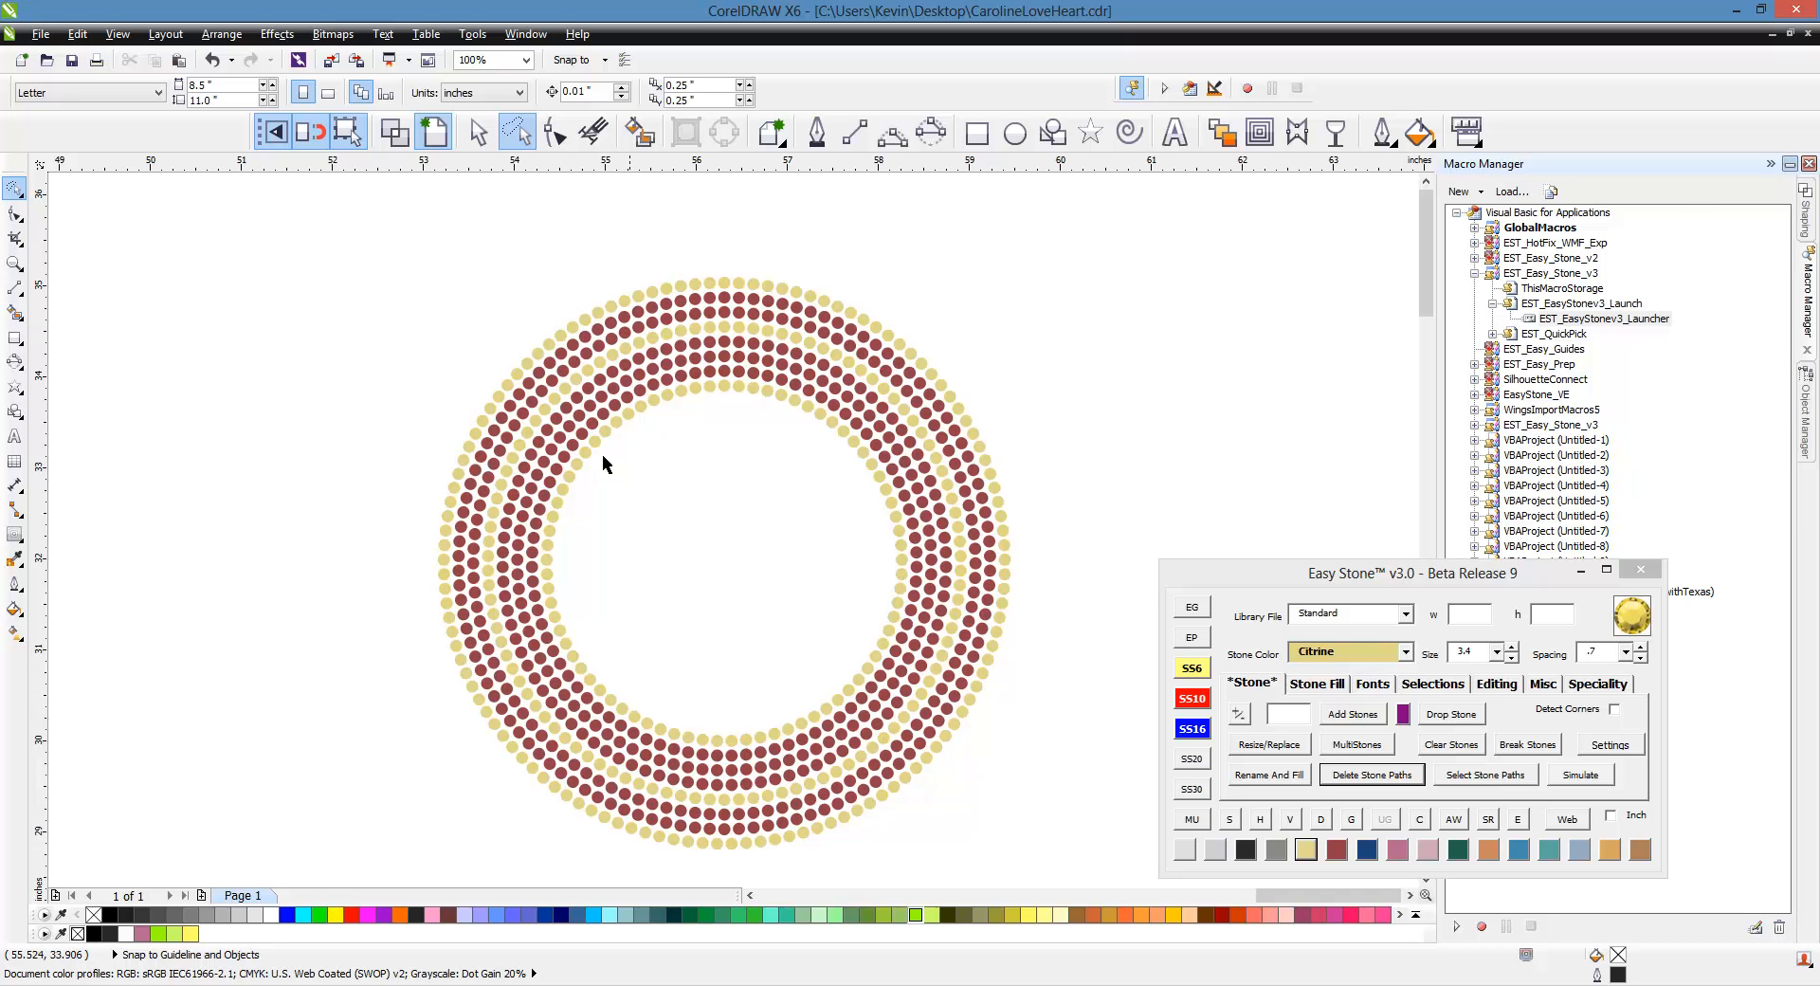
- Draw a three-point curve about 0.66 by 1.08 in through the innermost Lt Siam row at the ring's lower right
{"action": "left_click", "coordinate": [892, 133]}
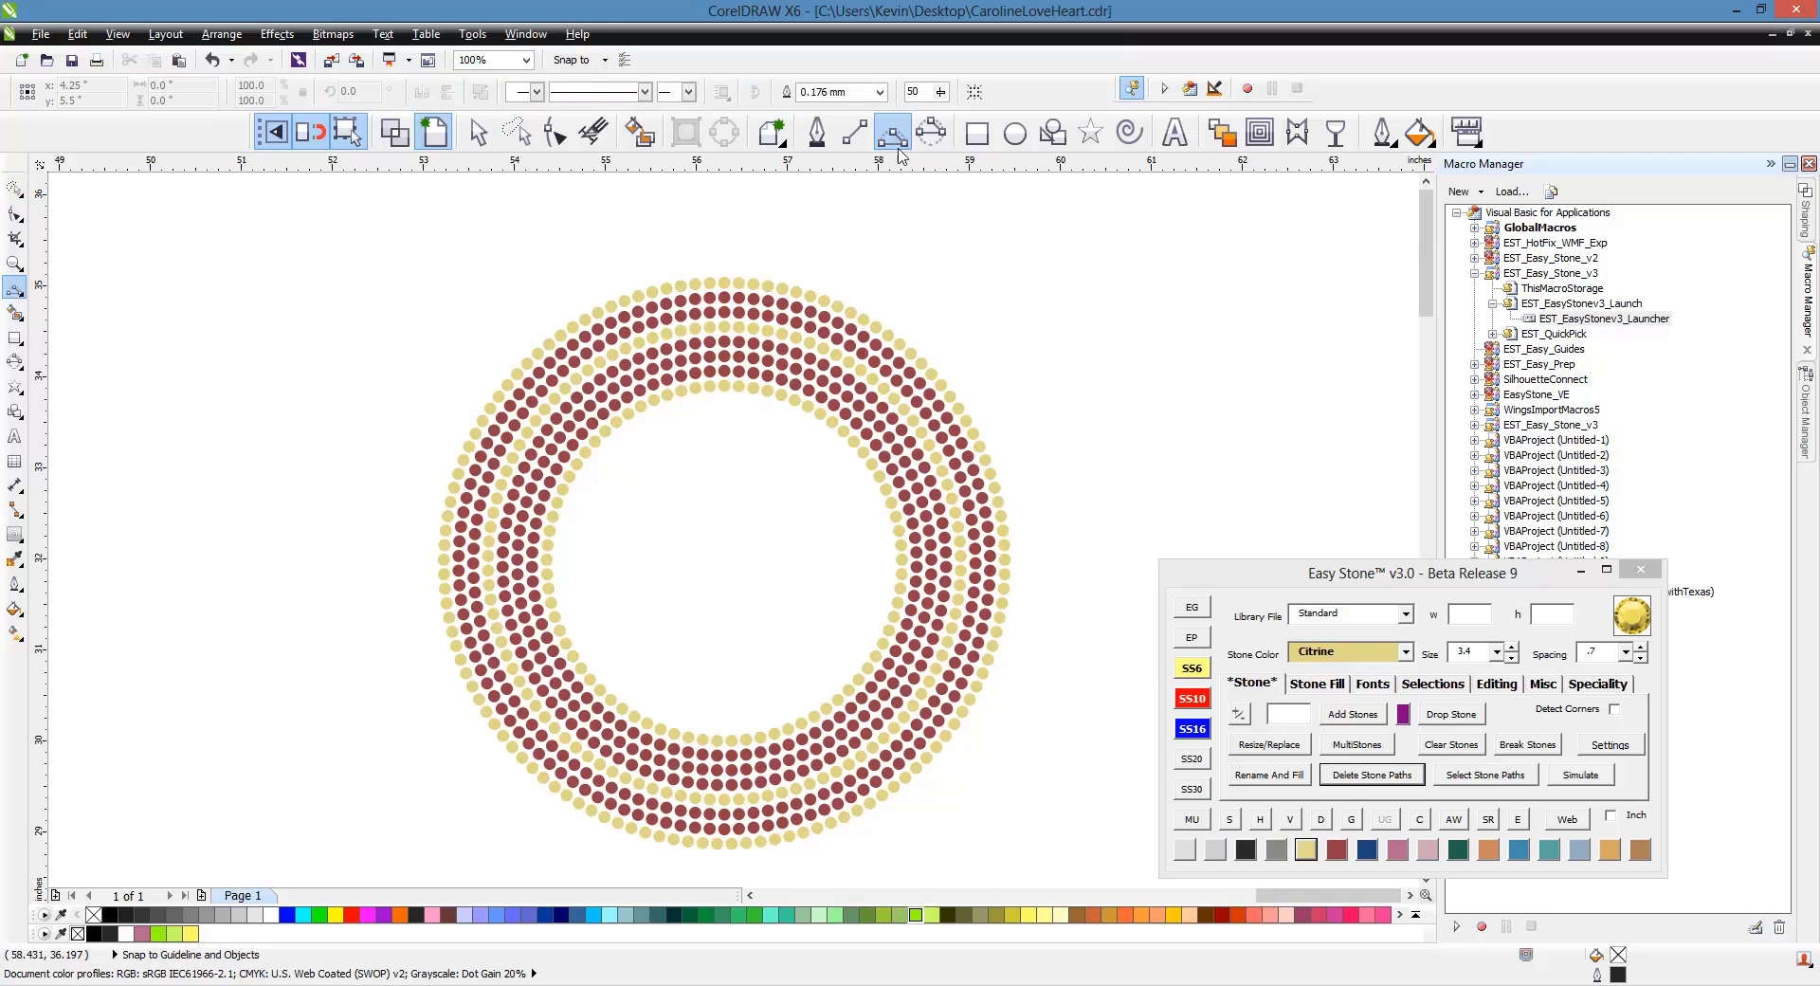
{"action": "scroll", "coordinate": [940, 730], "scroll_direction": "up", "scroll_amount": 2}
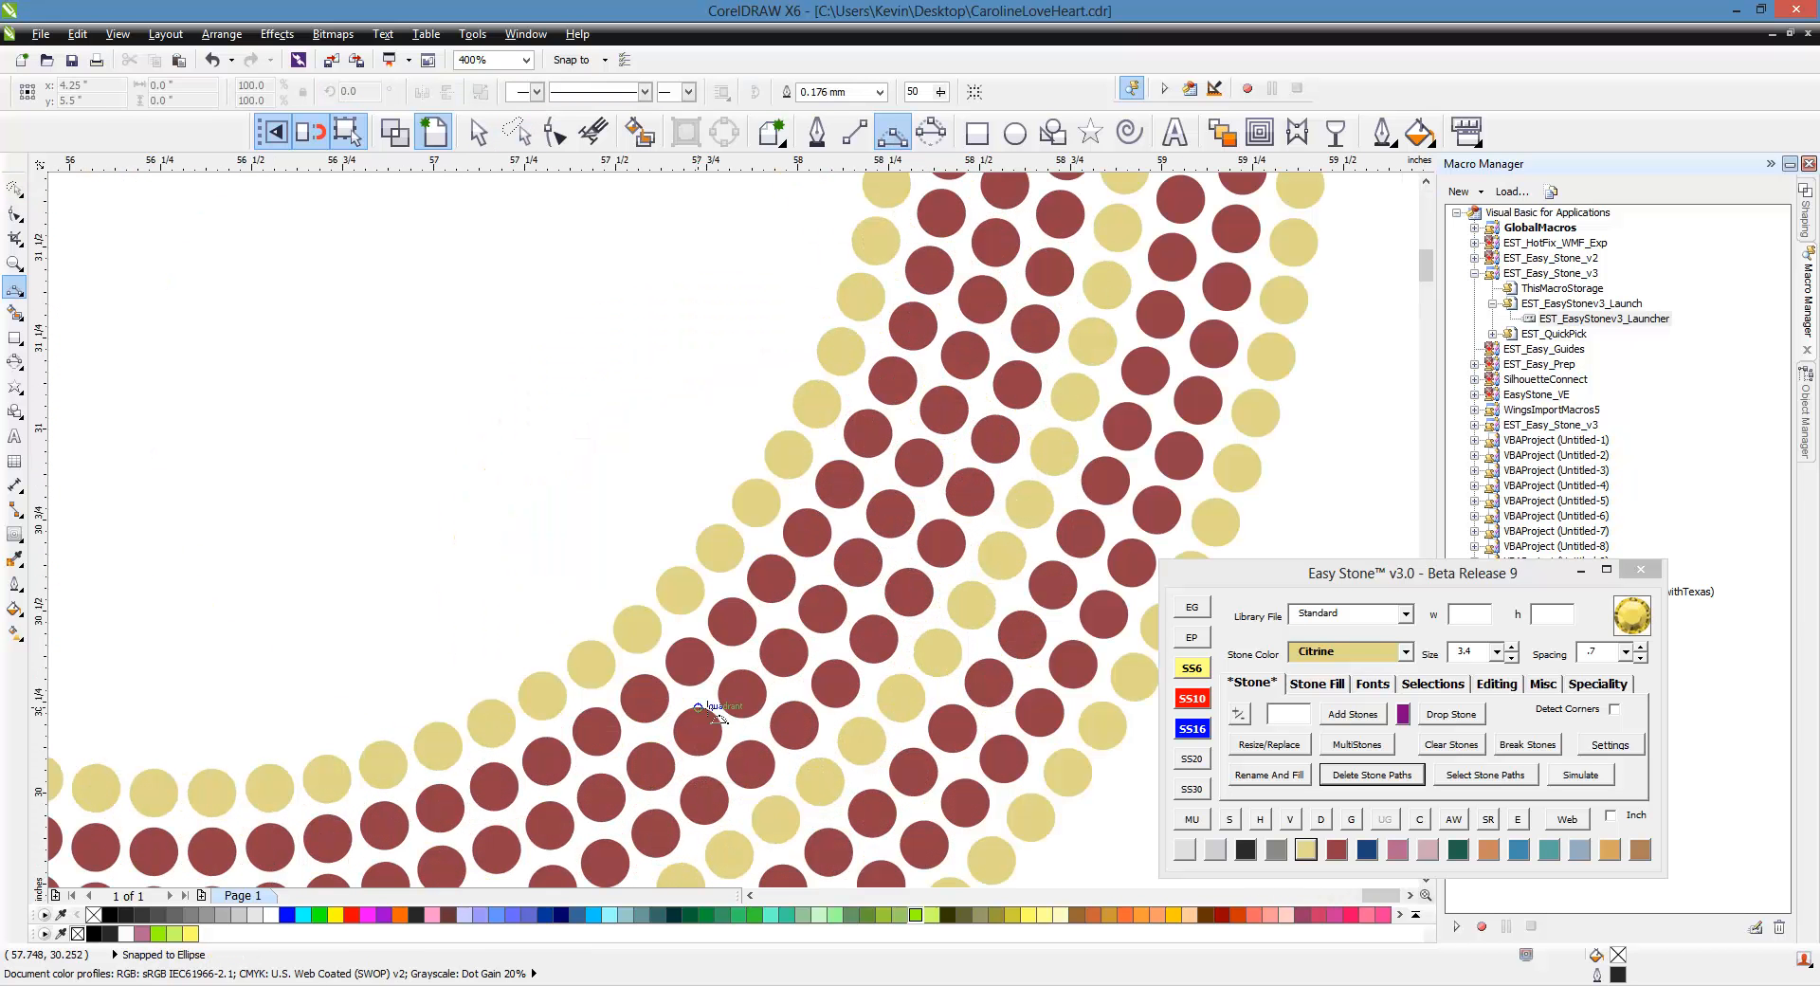
{"action": "mouse_move", "coordinate": [701, 671]}
{"action": "left_mouse_down"}
{"action": "mouse_move", "coordinate": [886, 384]}
{"action": "mouse_move", "coordinate": [929, 353]}
{"action": "mouse_move", "coordinate": [943, 282]}
{"action": "left_mouse_up"}
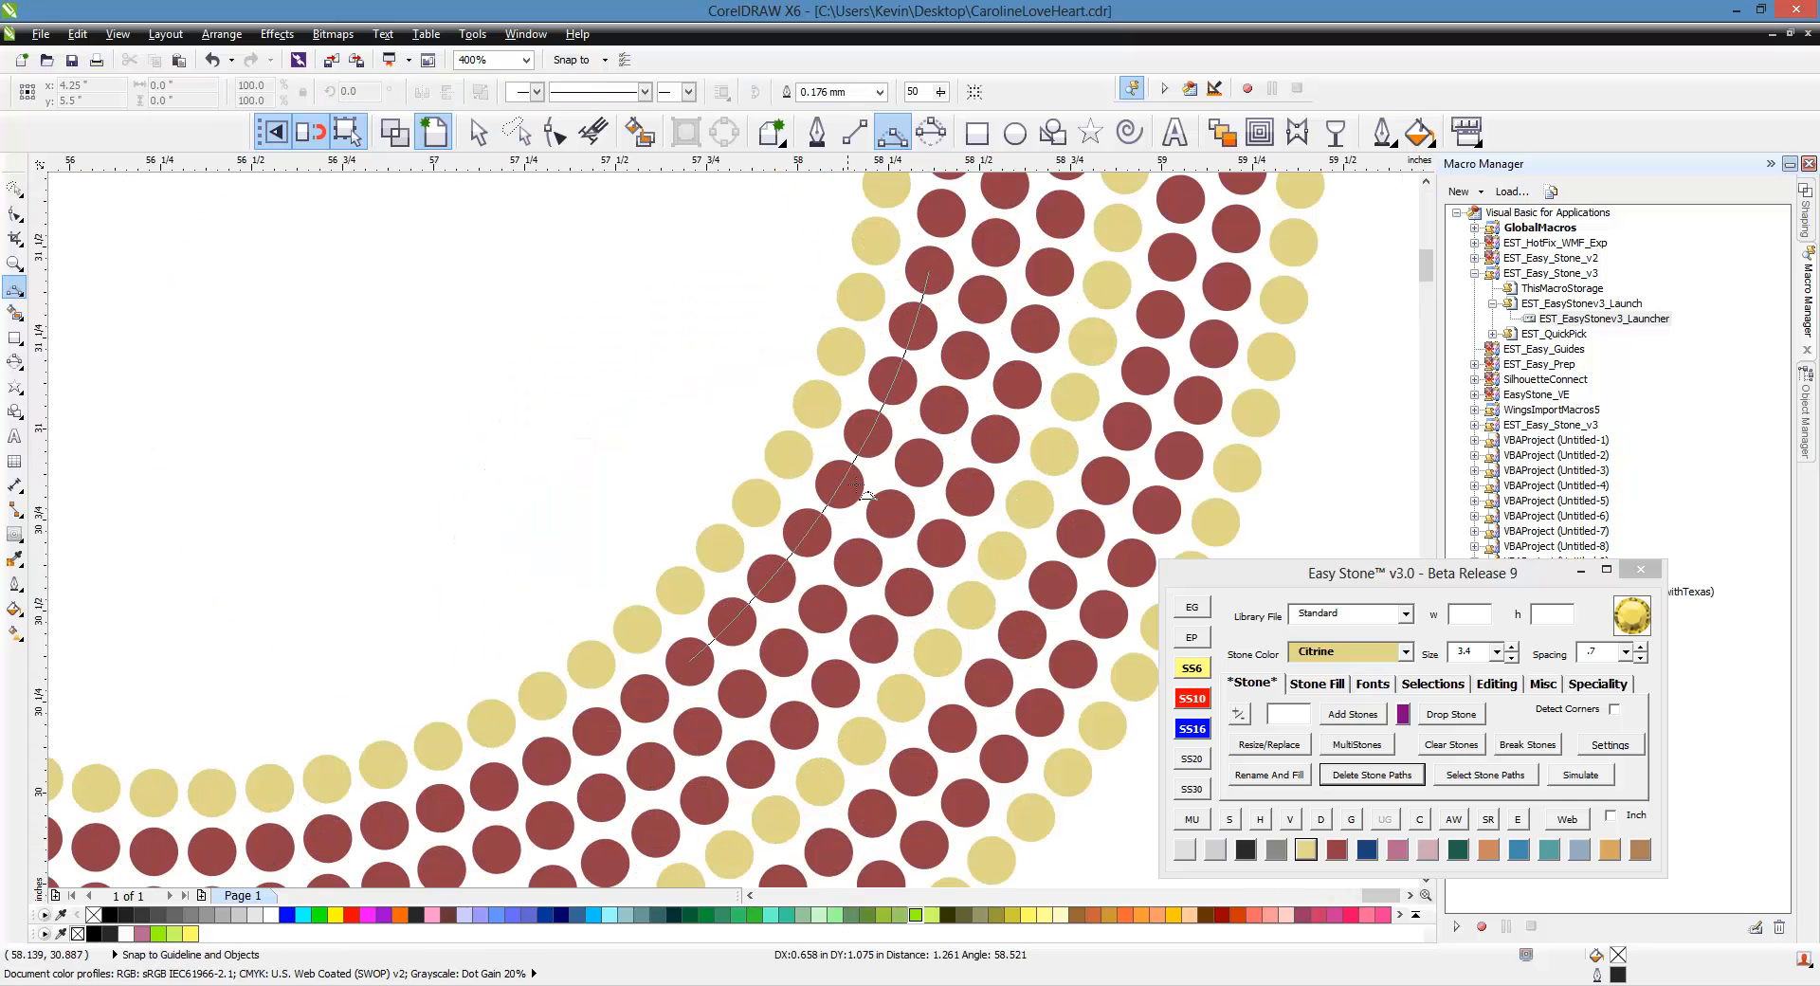
{"action": "left_click", "coordinate": [888, 442]}
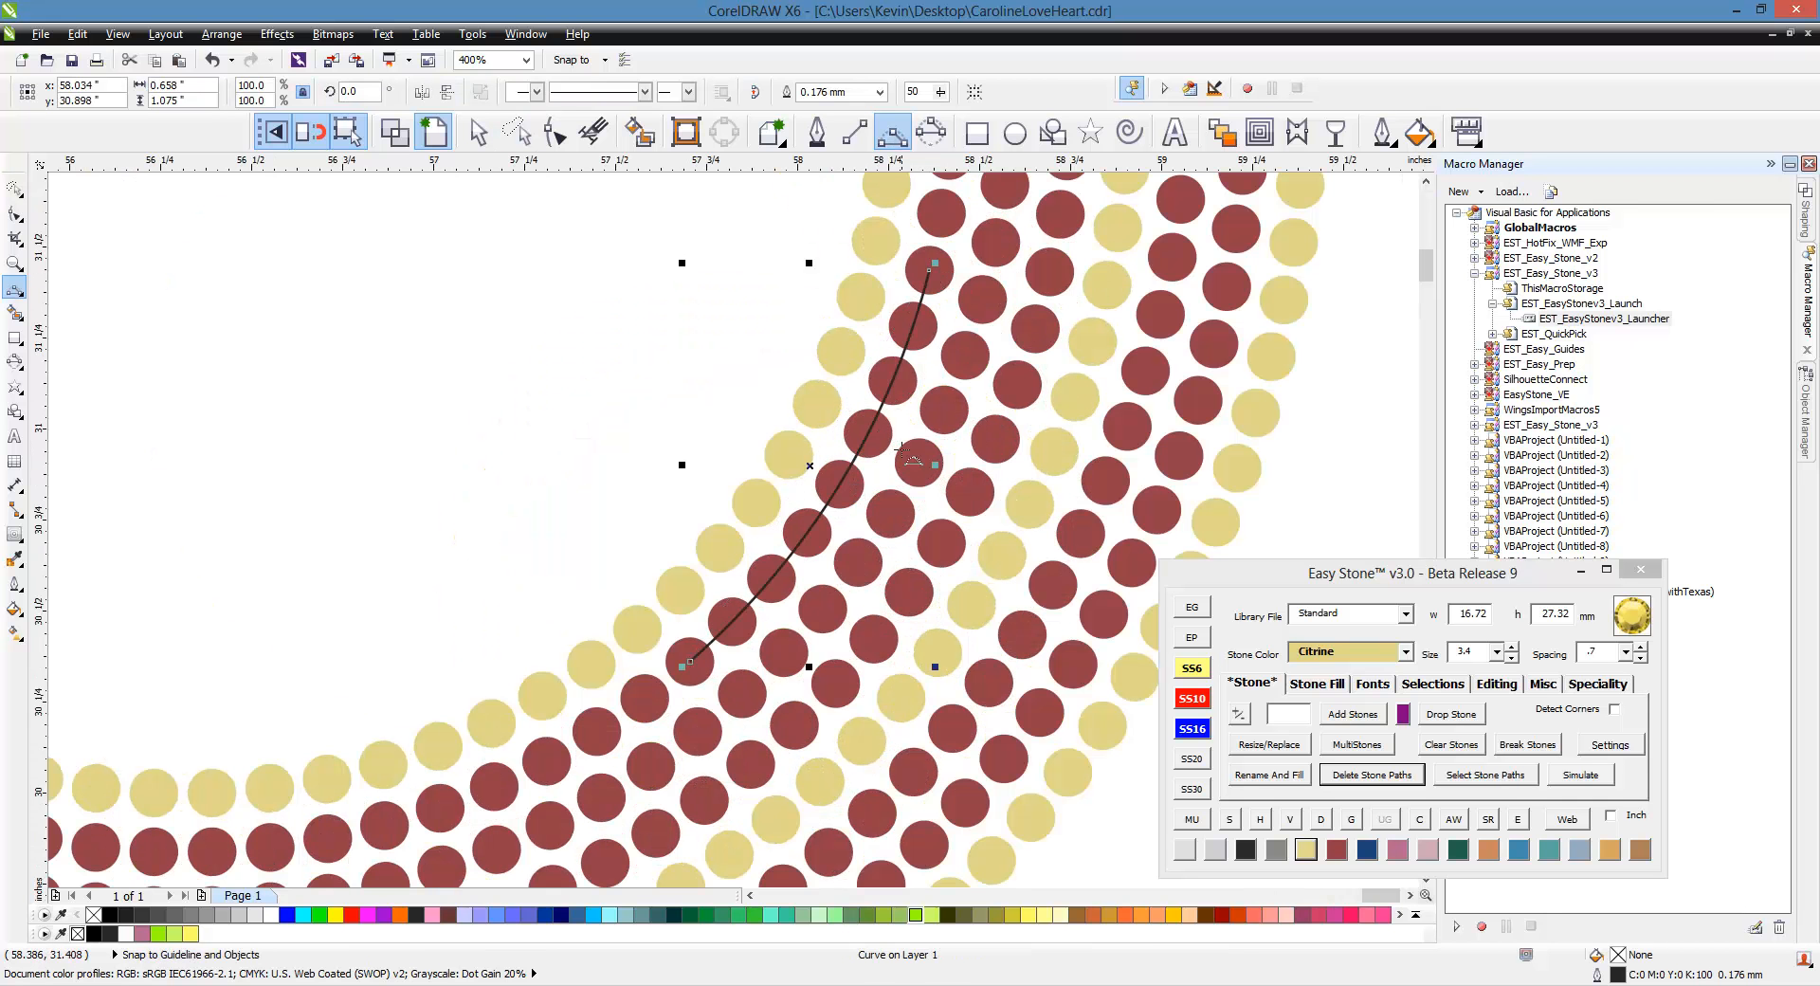
- Select the stones lying along the short guide curve and recolor them Citrine
{"action": "left_click", "coordinate": [1230, 819]}
{"action": "left_click", "coordinate": [1306, 850]}
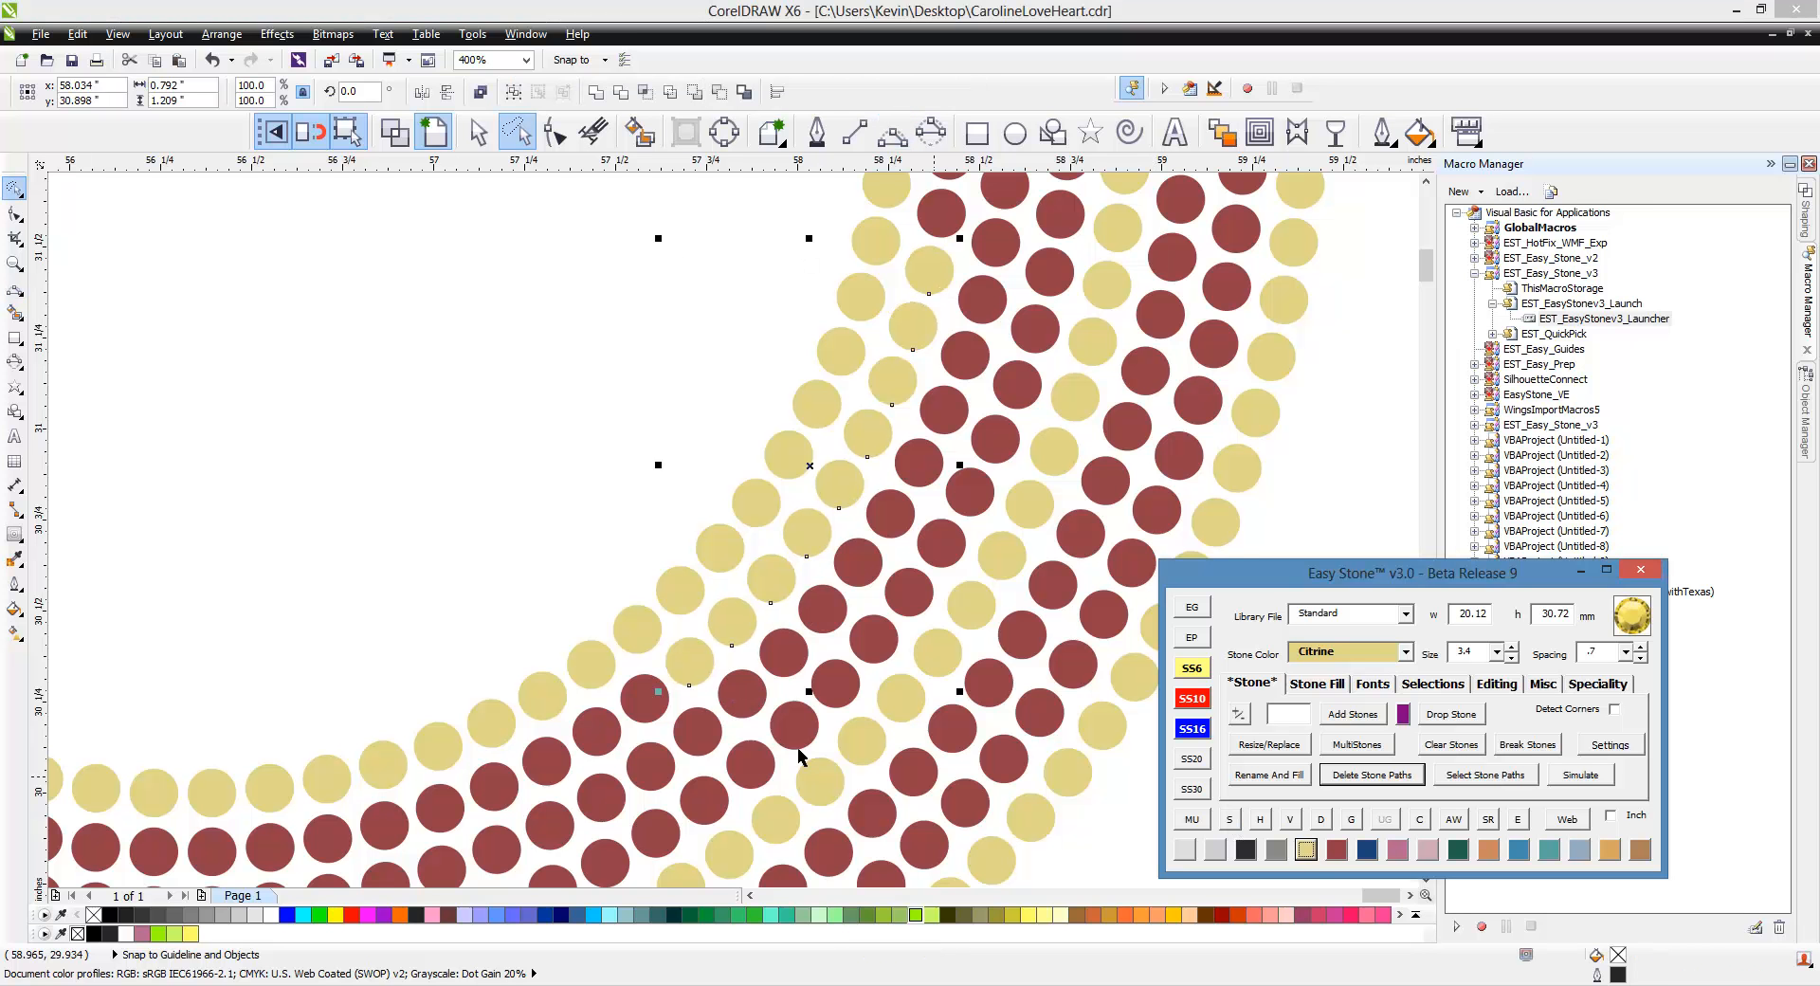
{"action": "left_click", "coordinate": [540, 575]}
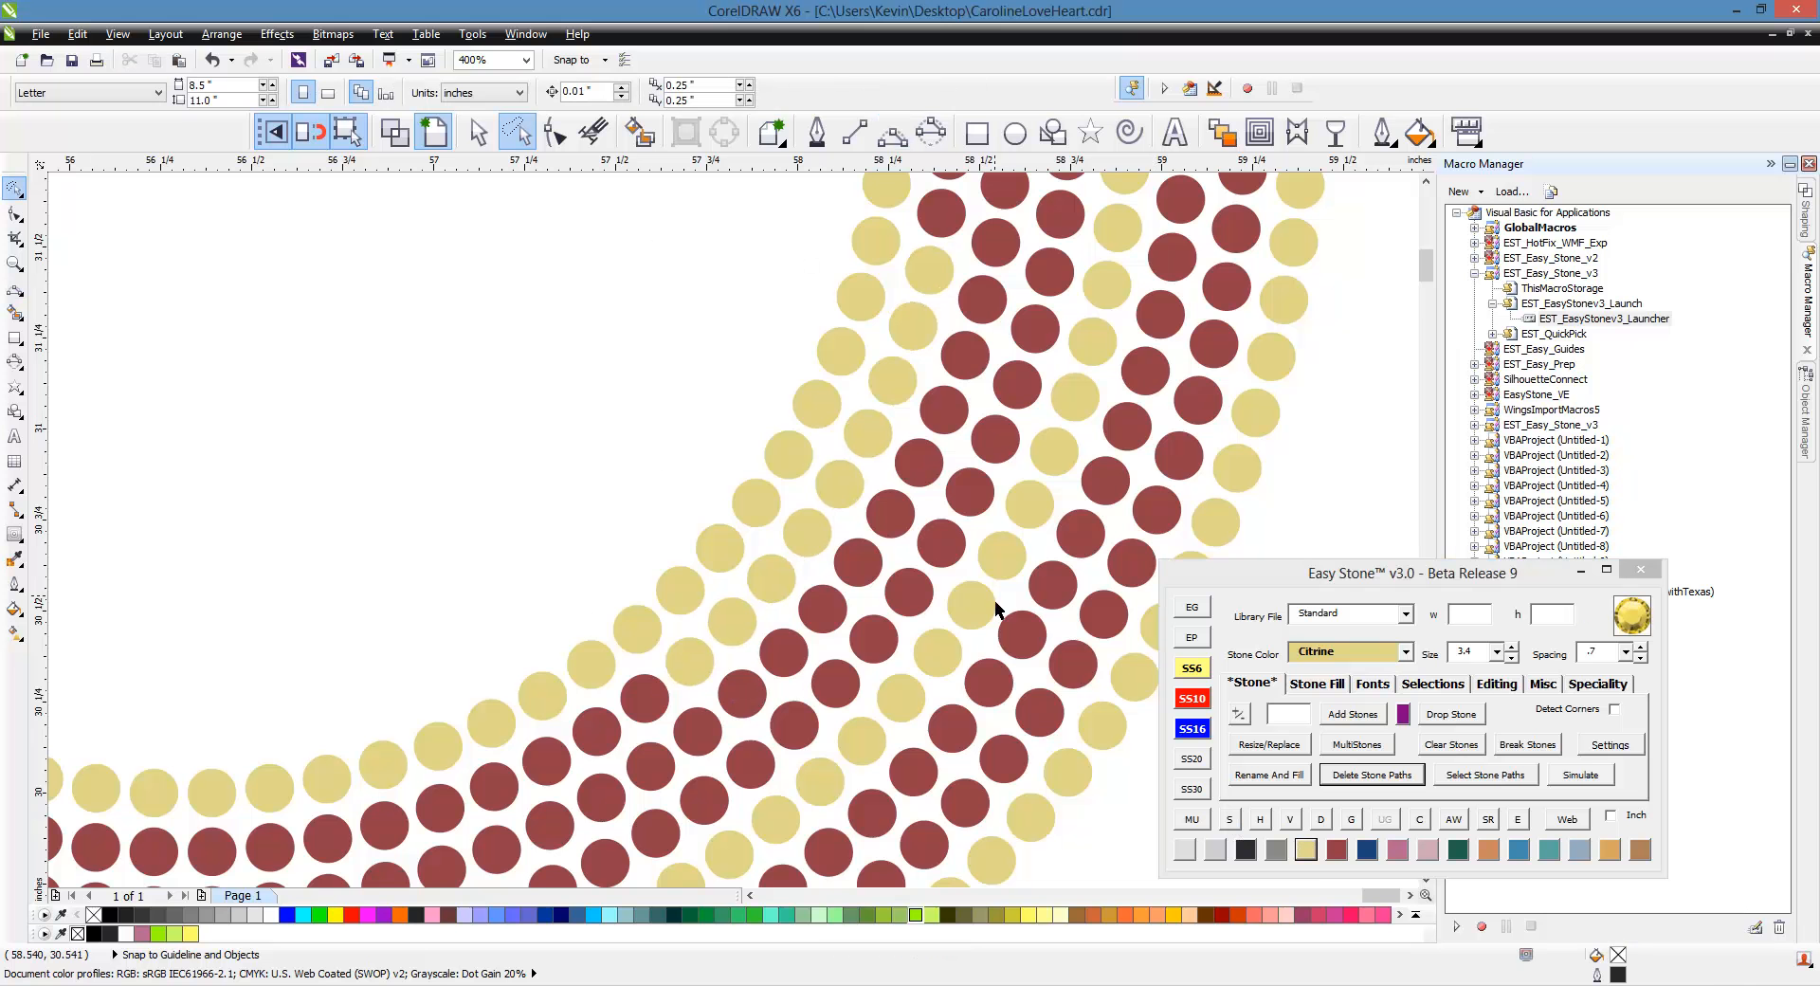
- Undo the recoloring of the short inner arc and clear the stone selection
{"action": "scroll", "coordinate": [994, 599], "scroll_direction": "down", "scroll_amount": 2}
{"action": "scroll", "coordinate": [948, 735], "scroll_direction": "down", "scroll_amount": 1}
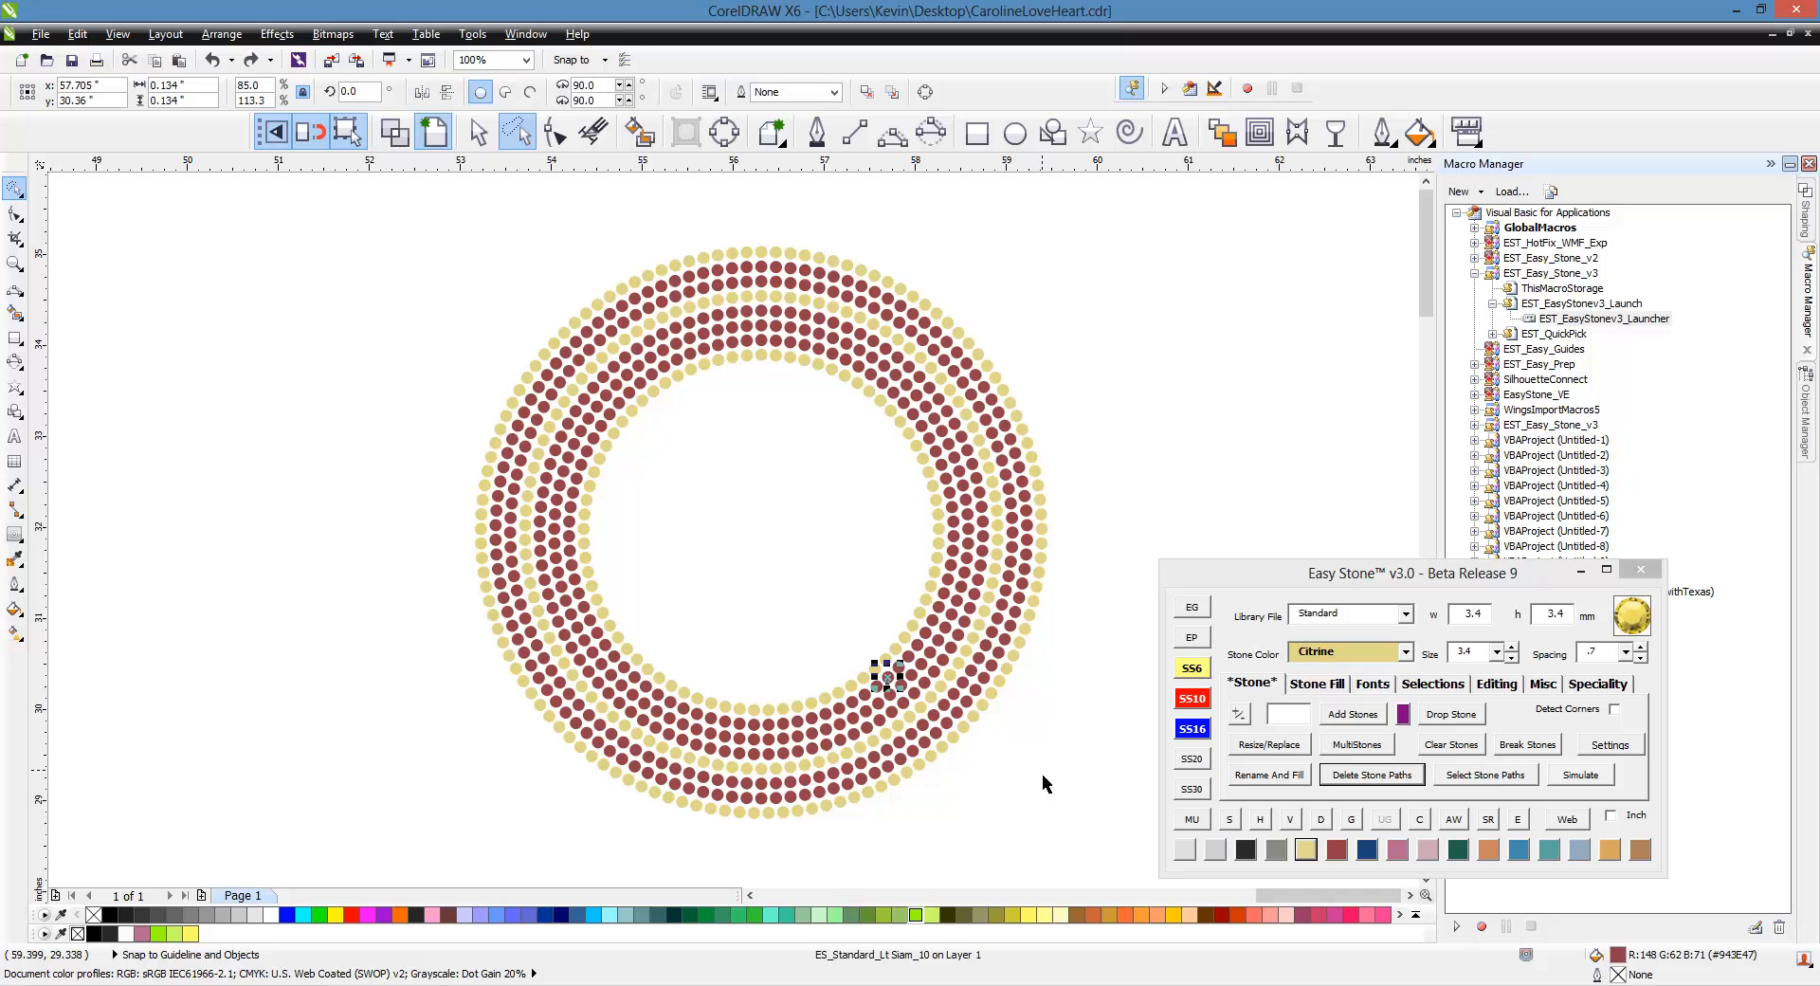
{"action": "left_click", "coordinate": [520, 138]}
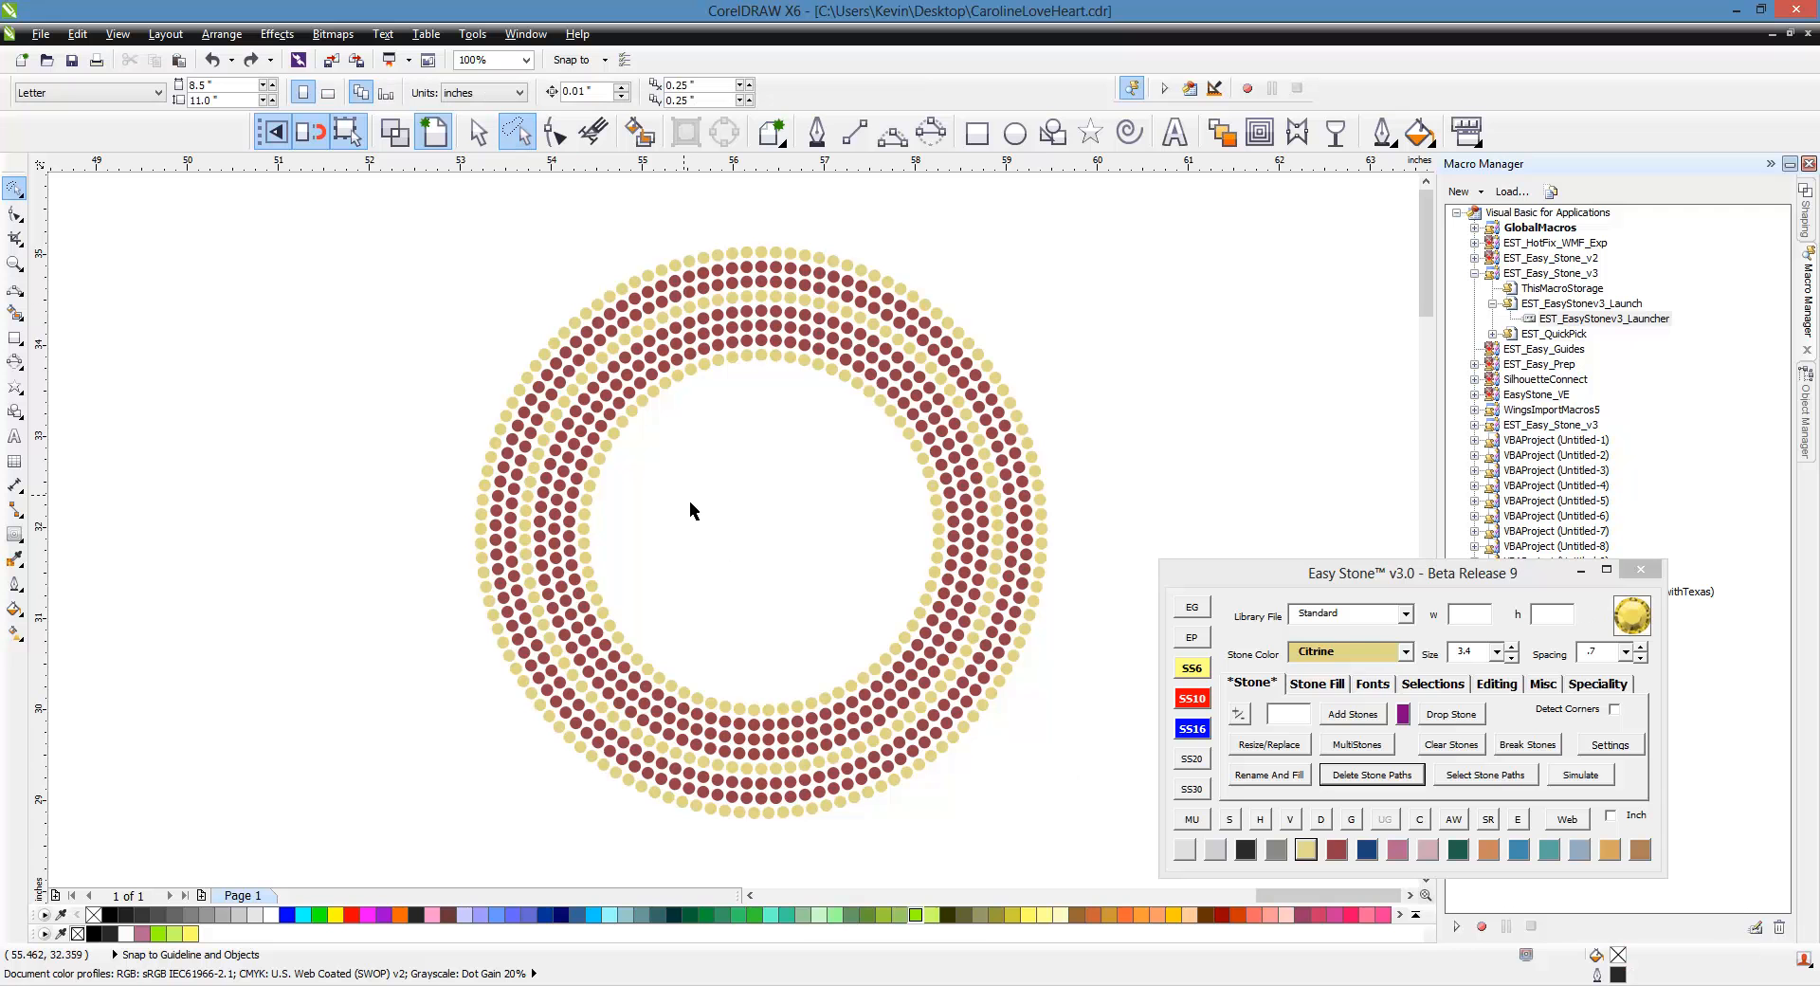
- Bring up Easy Stone's selection tools with the whole ring in view and nothing selected
{"action": "left_click", "coordinate": [1440, 683]}
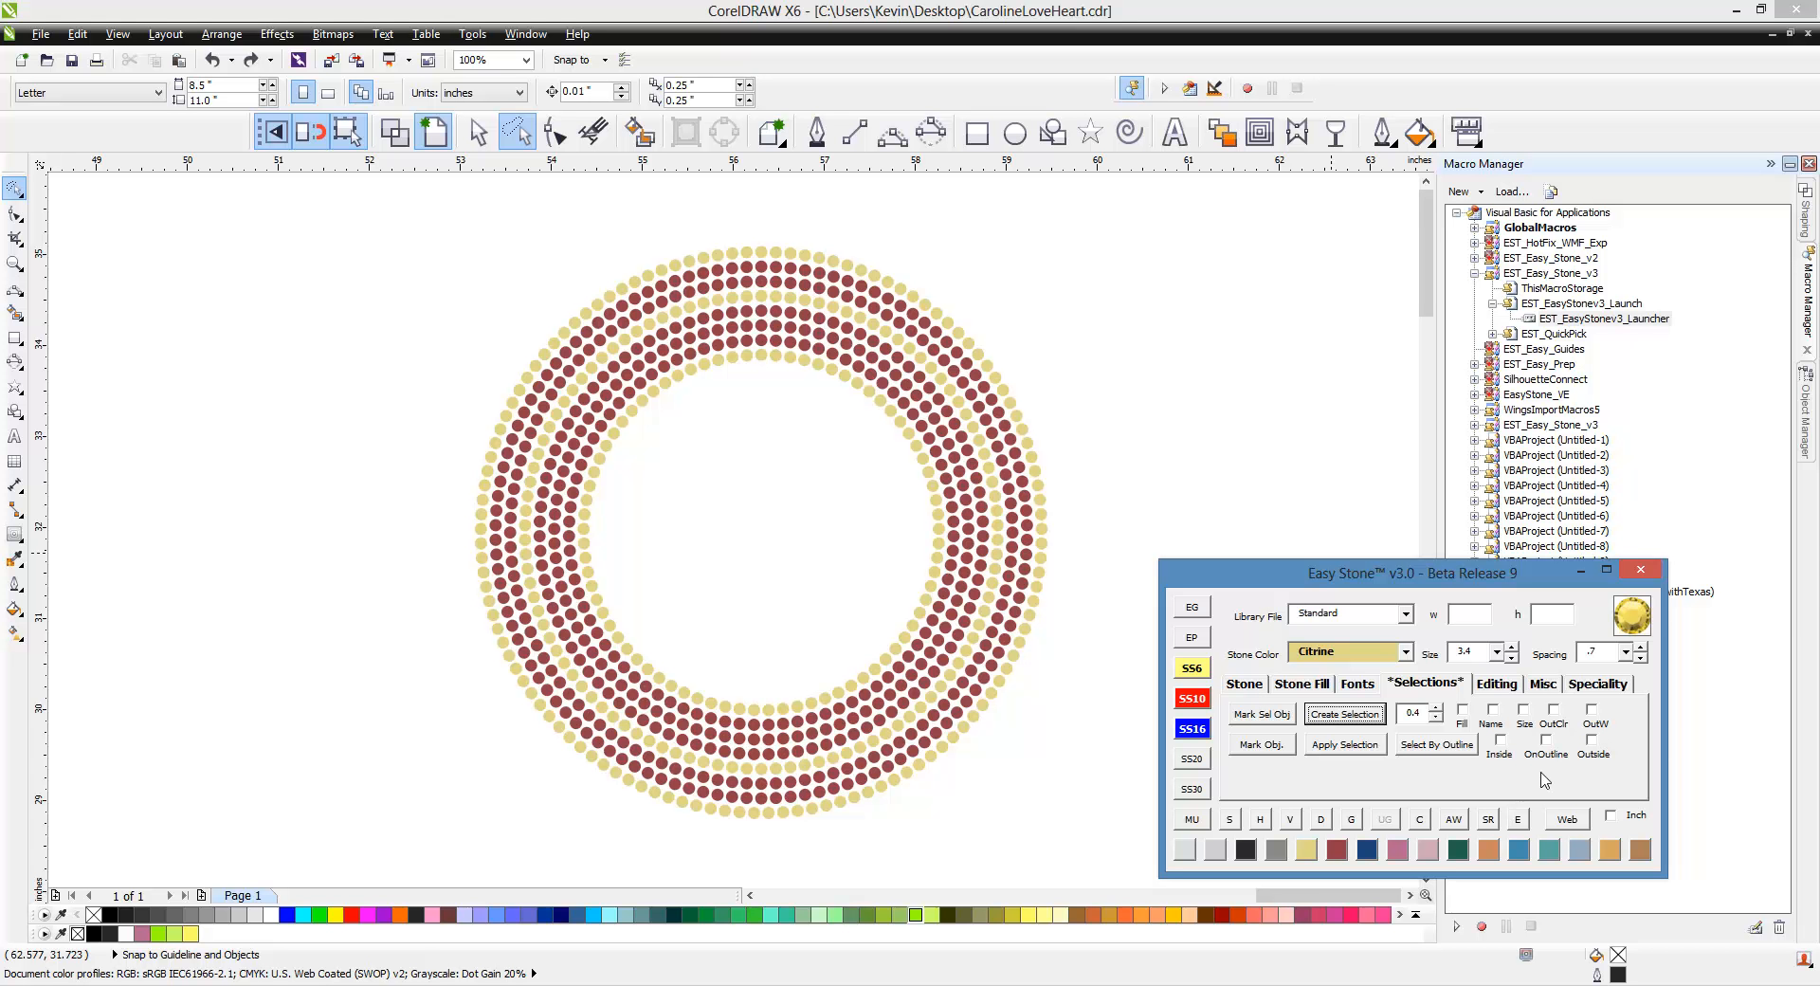
{"action": "left_click", "coordinate": [742, 395]}
{"action": "scroll", "coordinate": [741, 408], "scroll_direction": "down", "scroll_amount": 3}
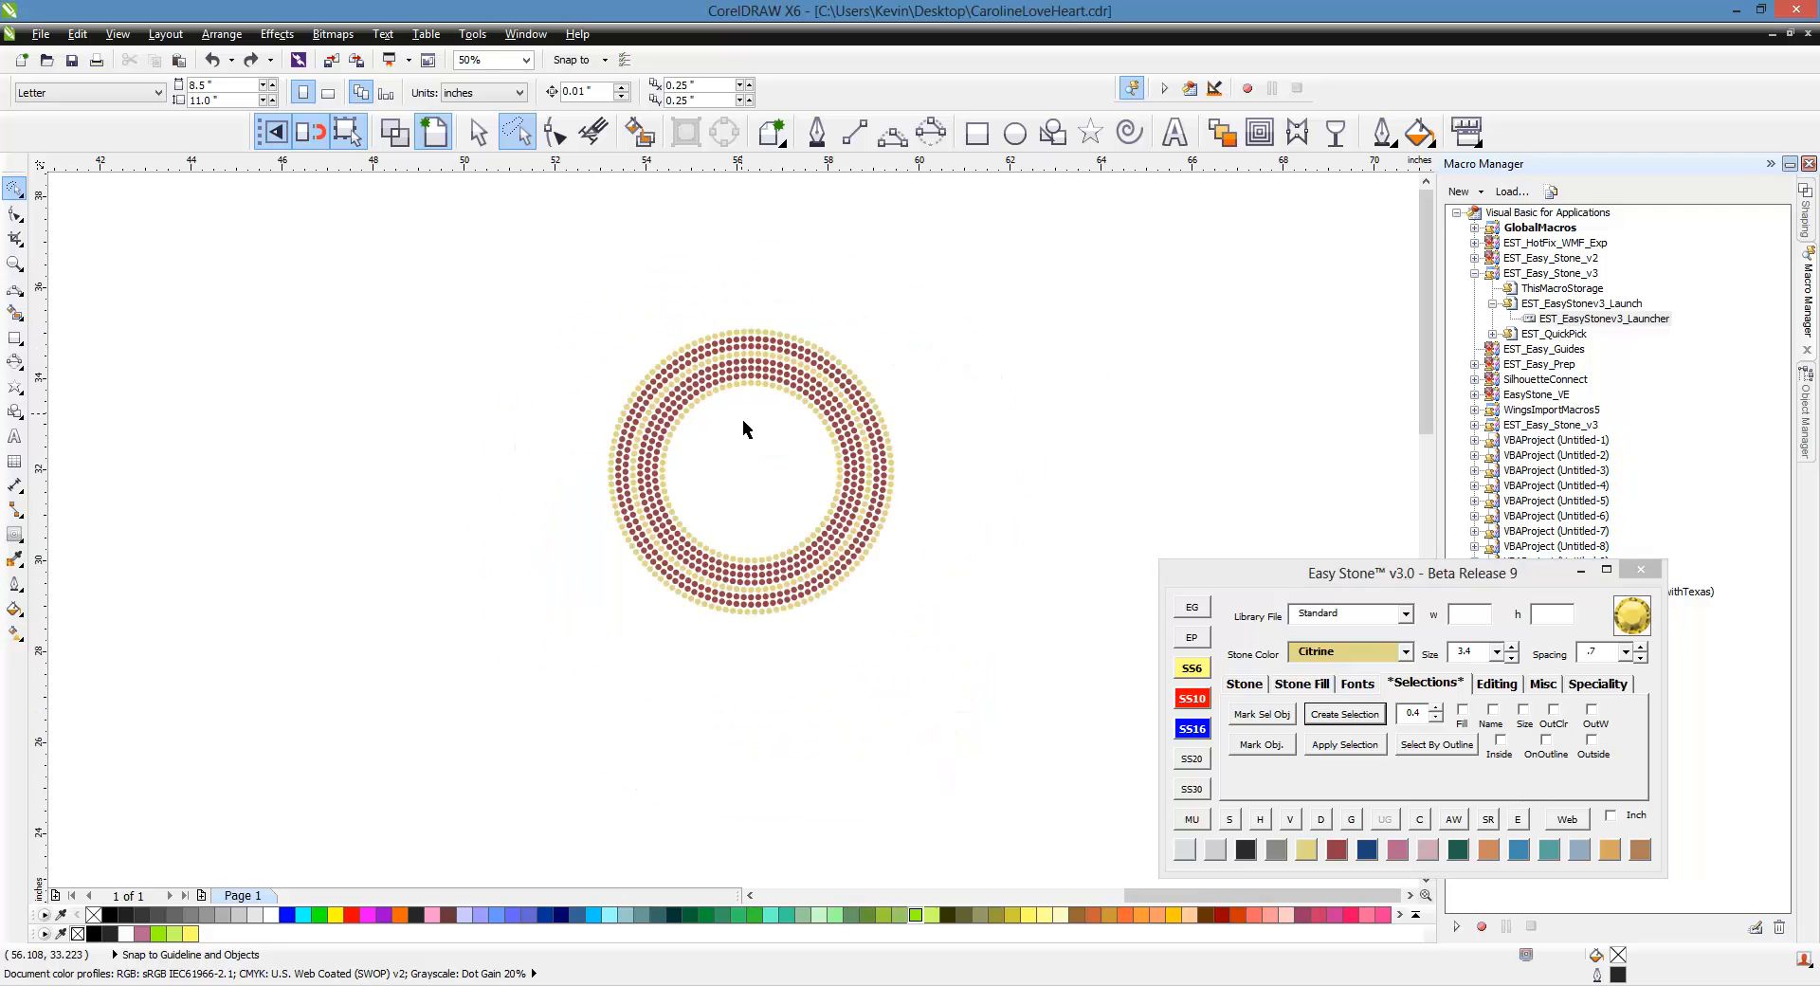
{"action": "scroll", "coordinate": [758, 443], "scroll_direction": "up", "scroll_amount": 3}
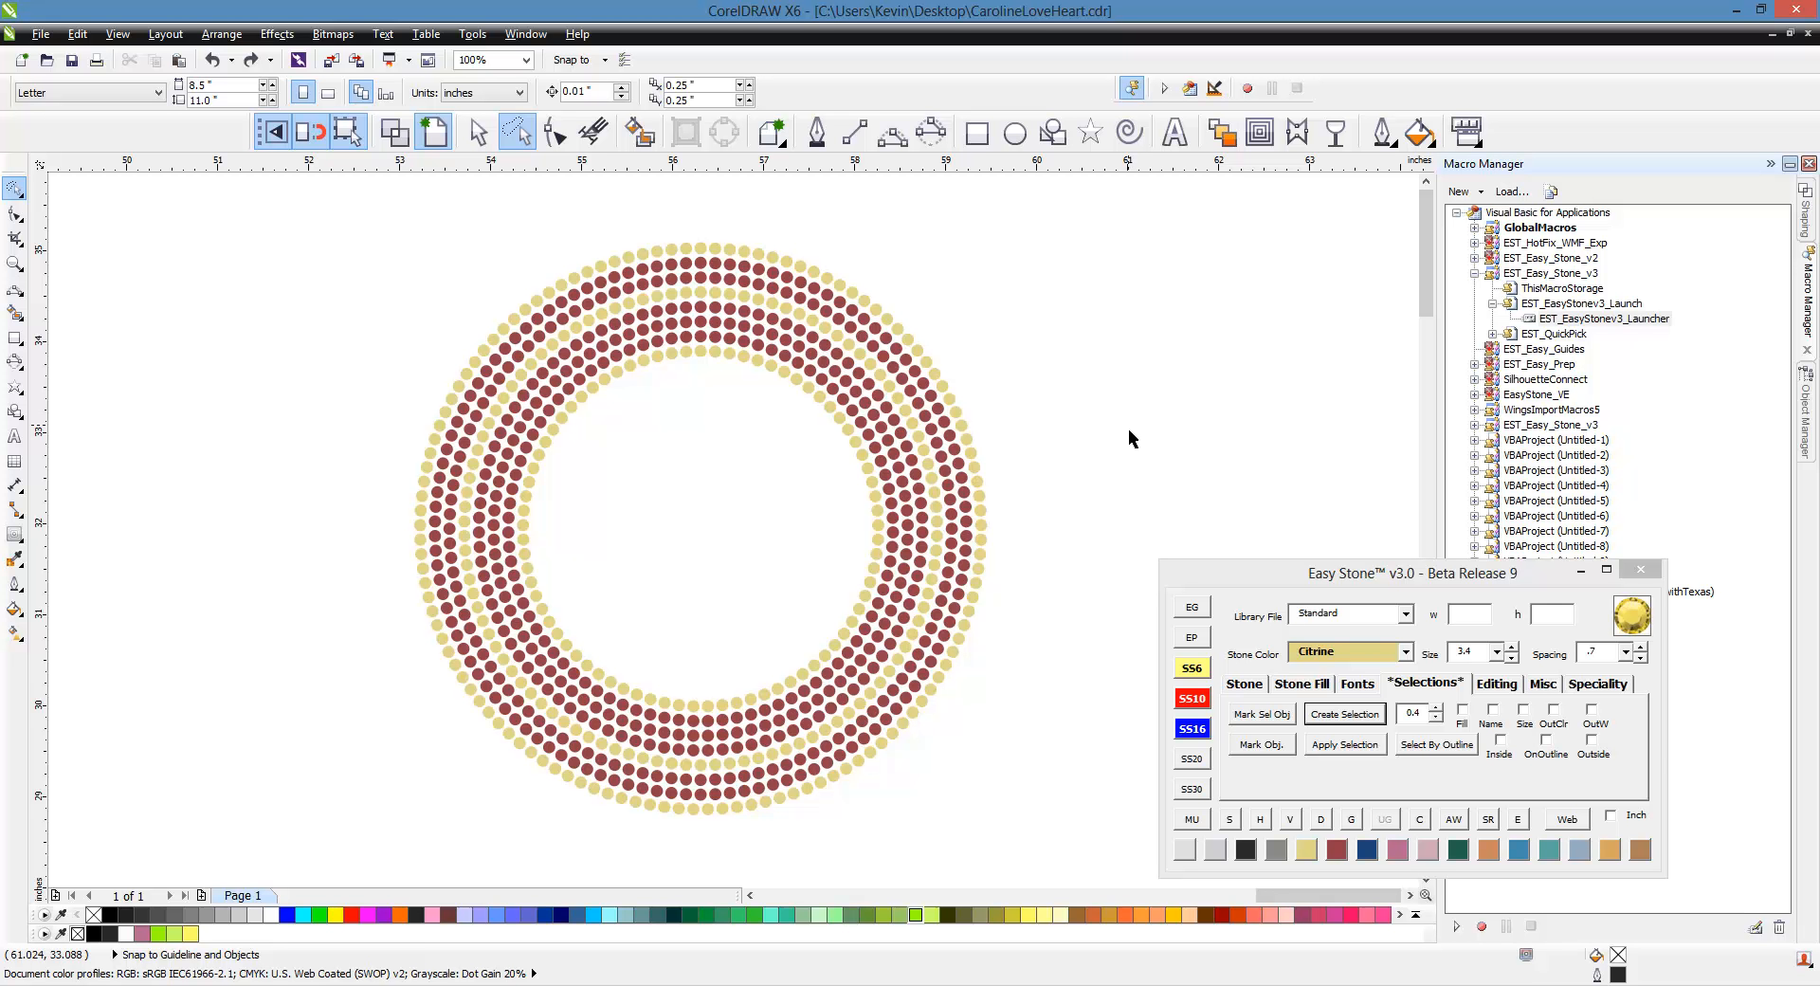
{"action": "scroll", "coordinate": [867, 391], "scroll_direction": "down", "scroll_amount": 5}
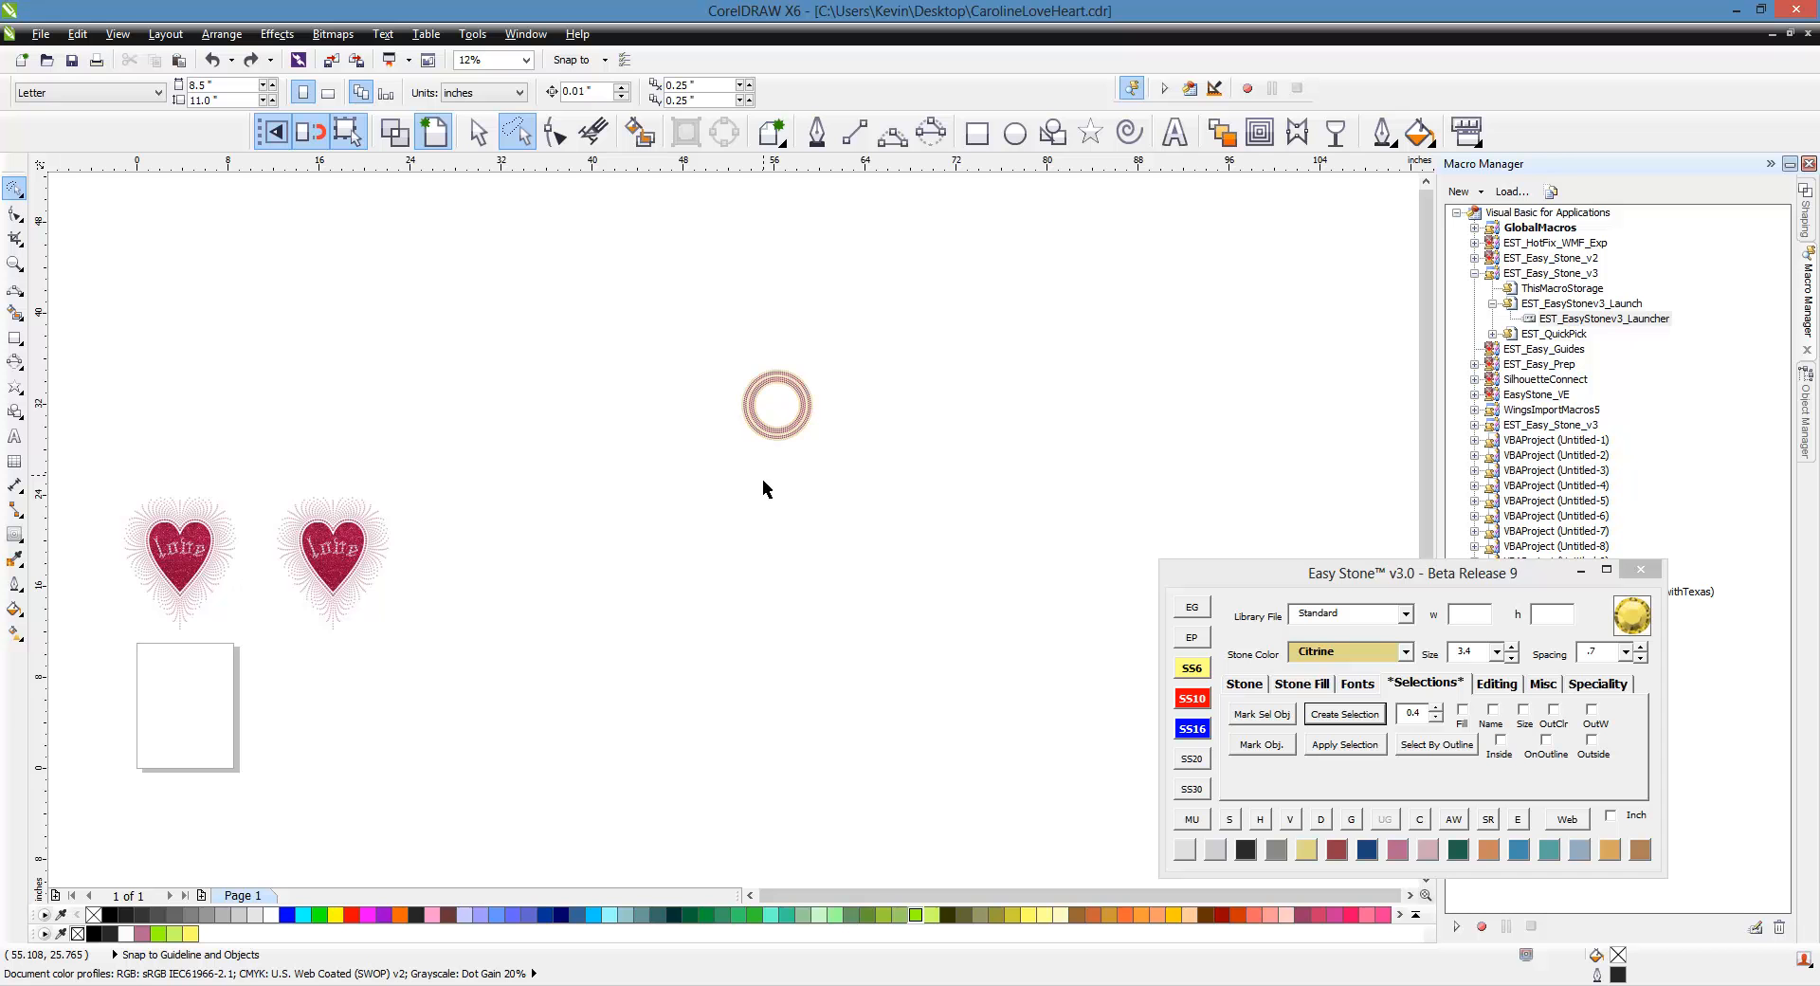
{"action": "scroll", "coordinate": [806, 389], "scroll_direction": "up", "scroll_amount": 5}
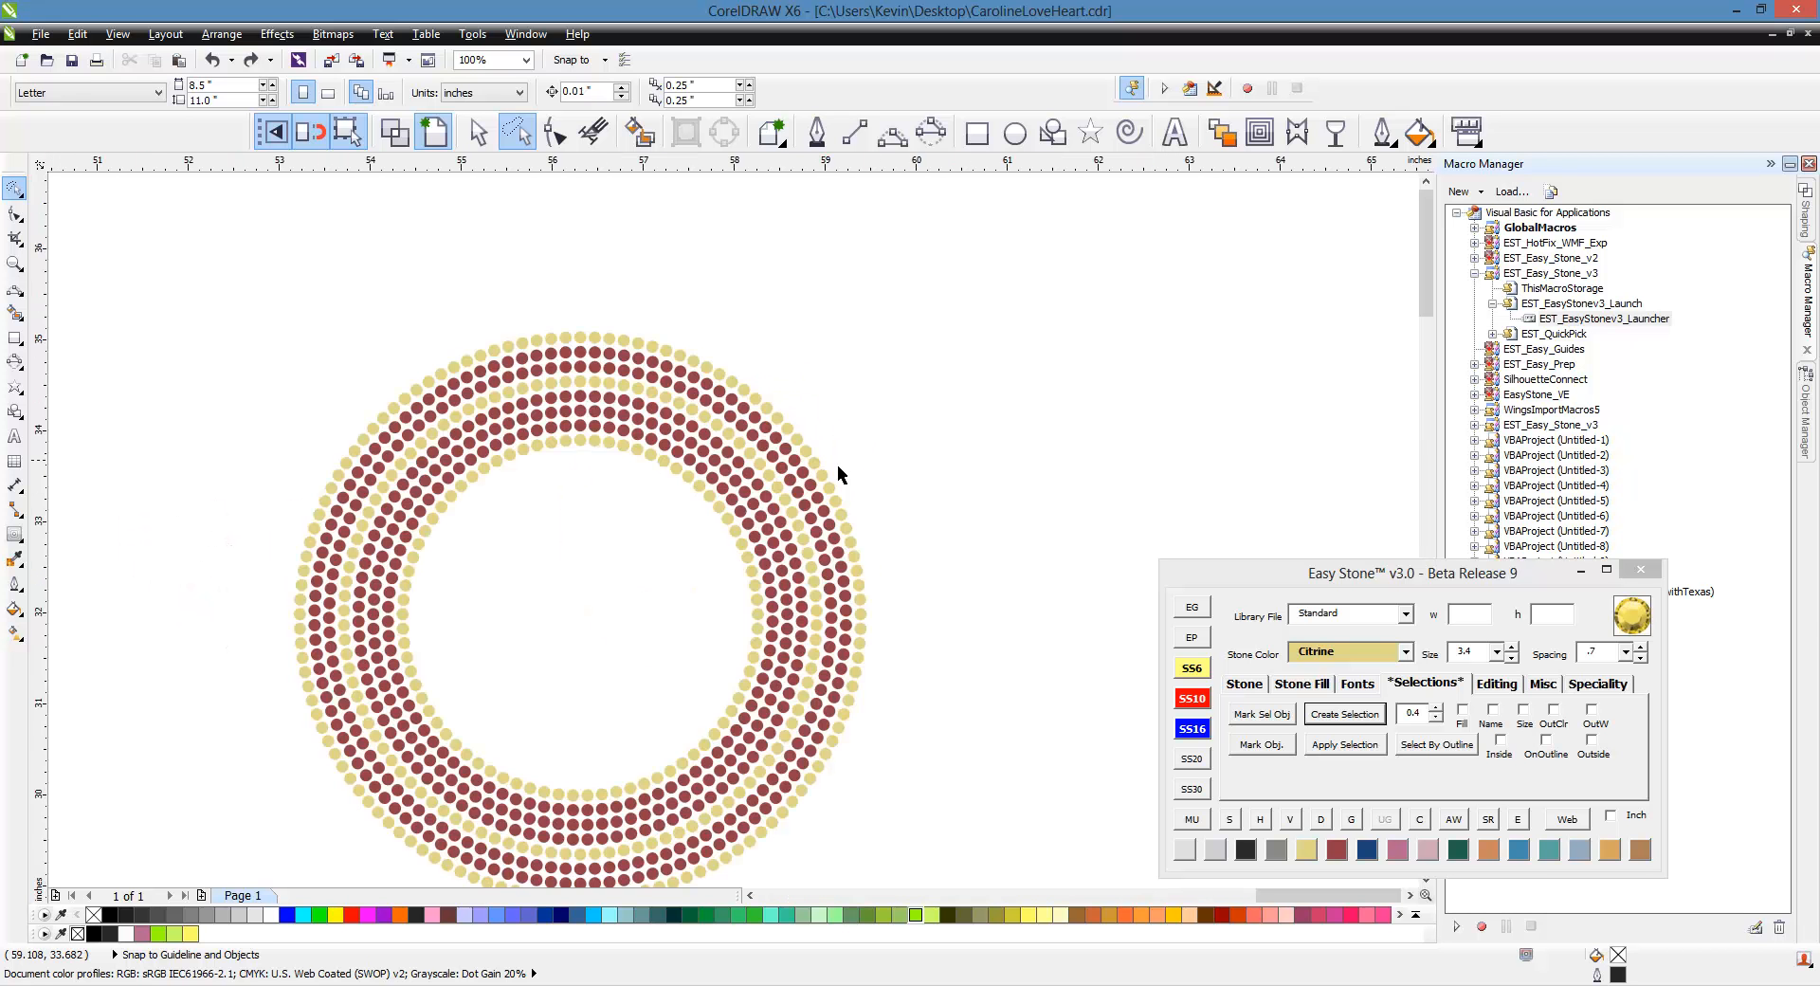
{"action": "scroll", "coordinate": [517, 436], "scroll_direction": "down", "scroll_amount": 2}
{"action": "scroll", "coordinate": [546, 447], "scroll_direction": "down", "scroll_amount": 3}
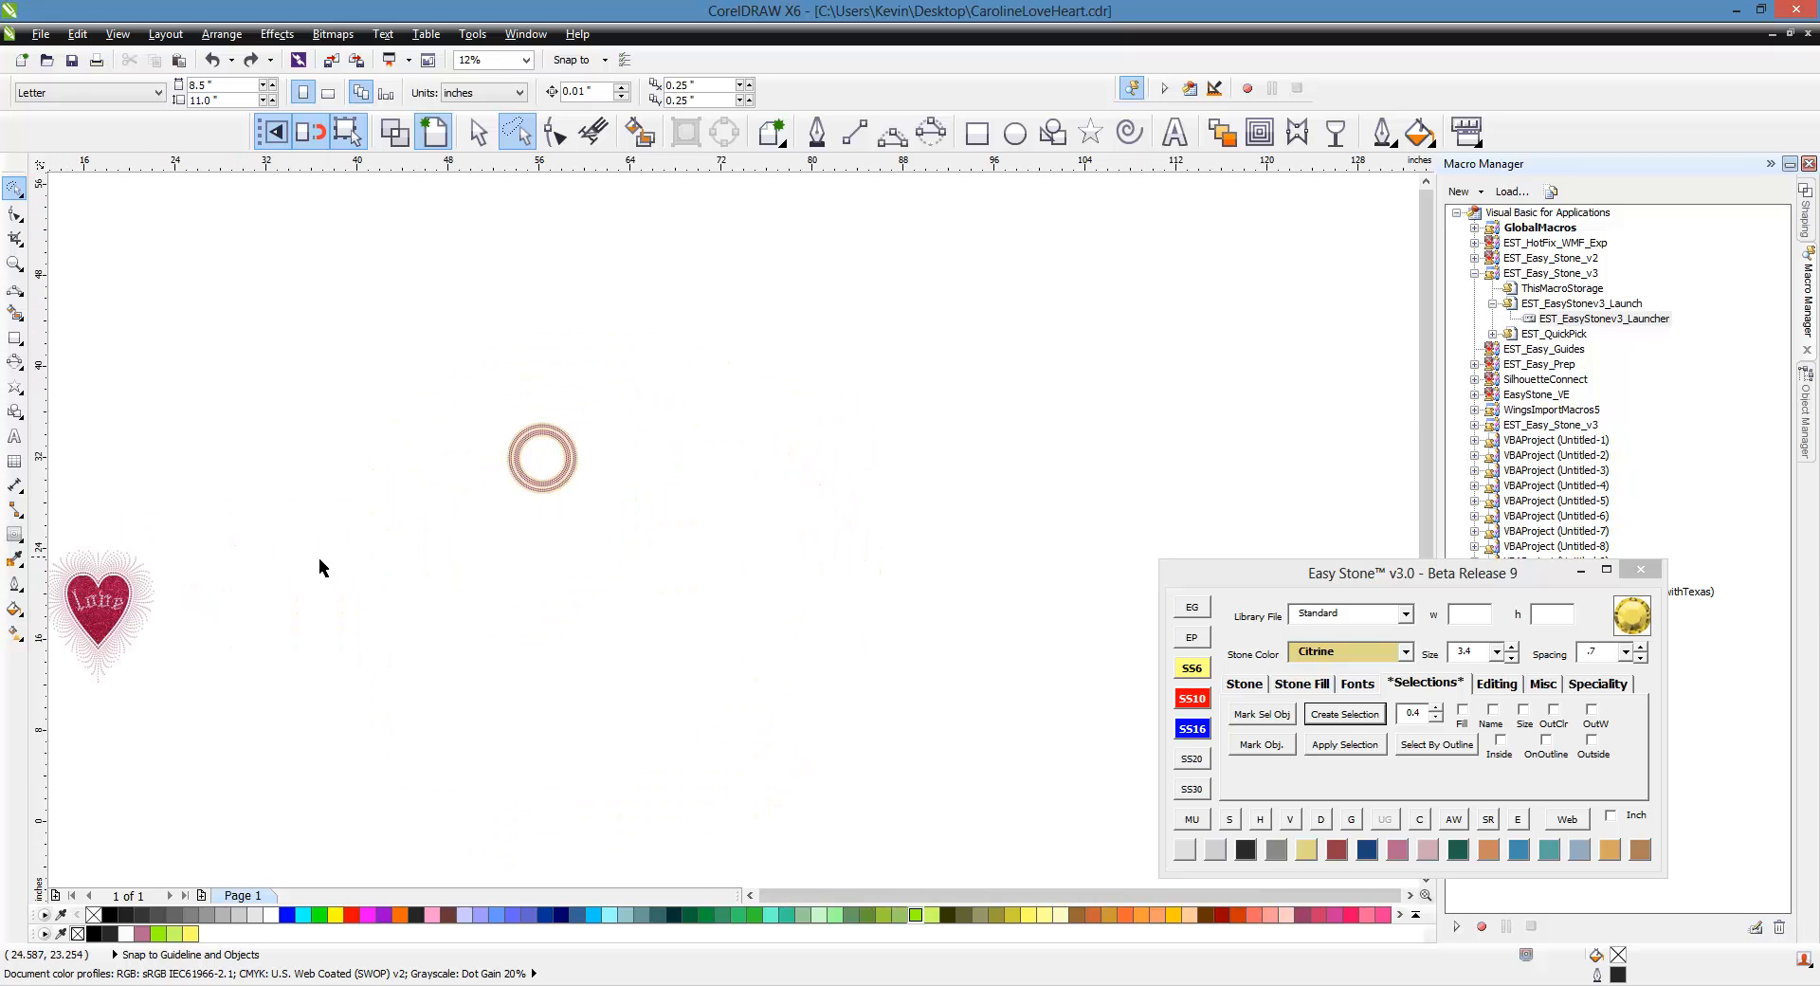
{"action": "scroll", "coordinate": [506, 501], "scroll_direction": "down", "scroll_amount": 1}
{"action": "scroll", "coordinate": [276, 534], "scroll_direction": "up", "scroll_amount": 1}
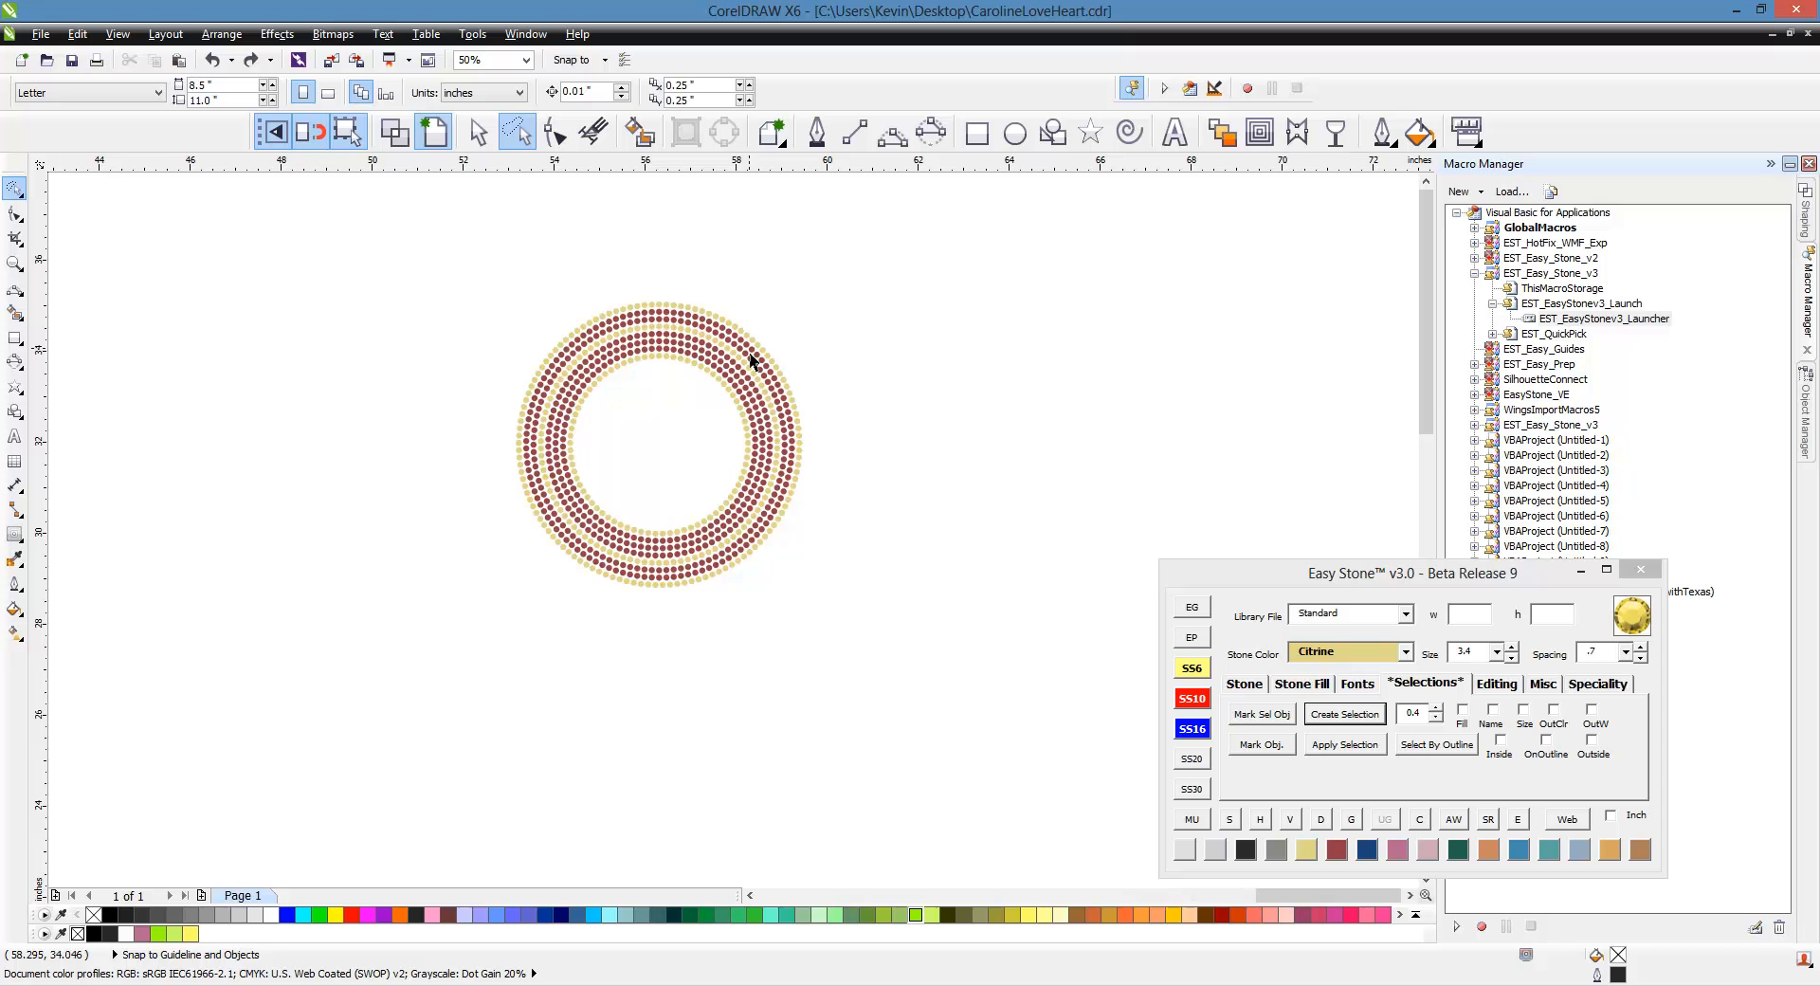
- Mark one Lt Siam stone in the ring's right side as the reference object and clear the selection
{"action": "scroll", "coordinate": [768, 403], "scroll_direction": "up", "scroll_amount": 1}
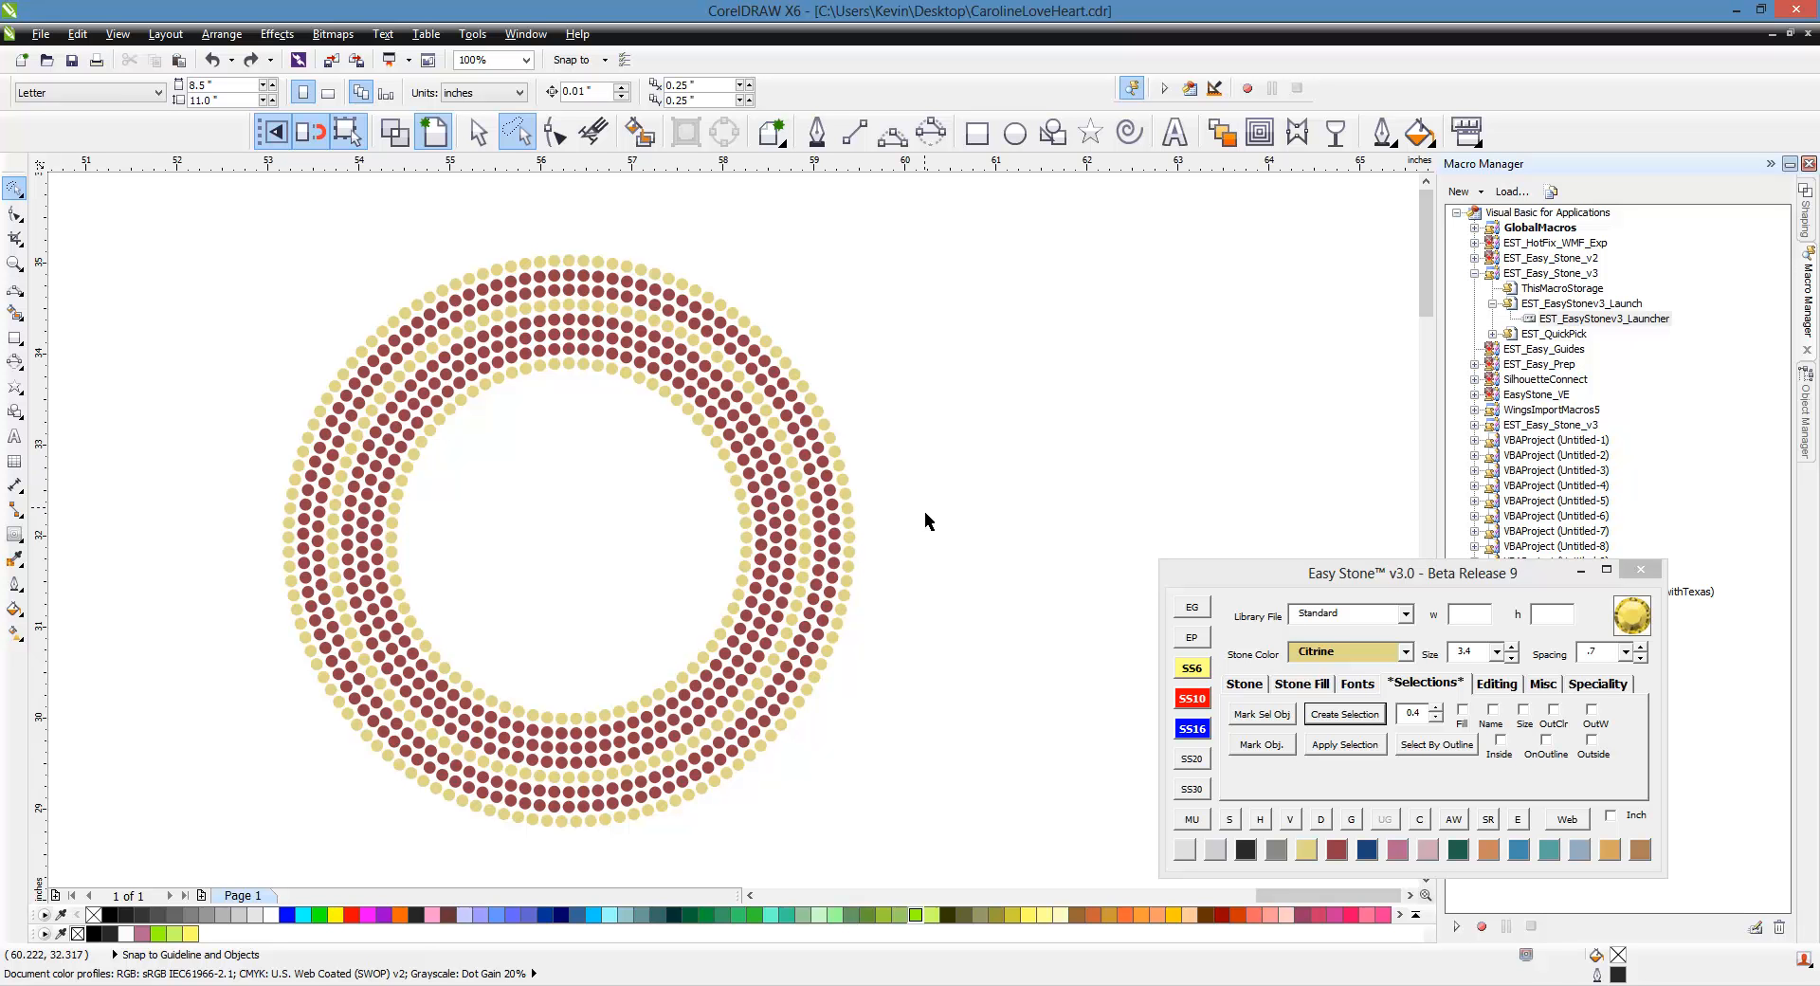
{"action": "left_click", "coordinate": [774, 512]}
{"action": "left_click", "coordinate": [1263, 720]}
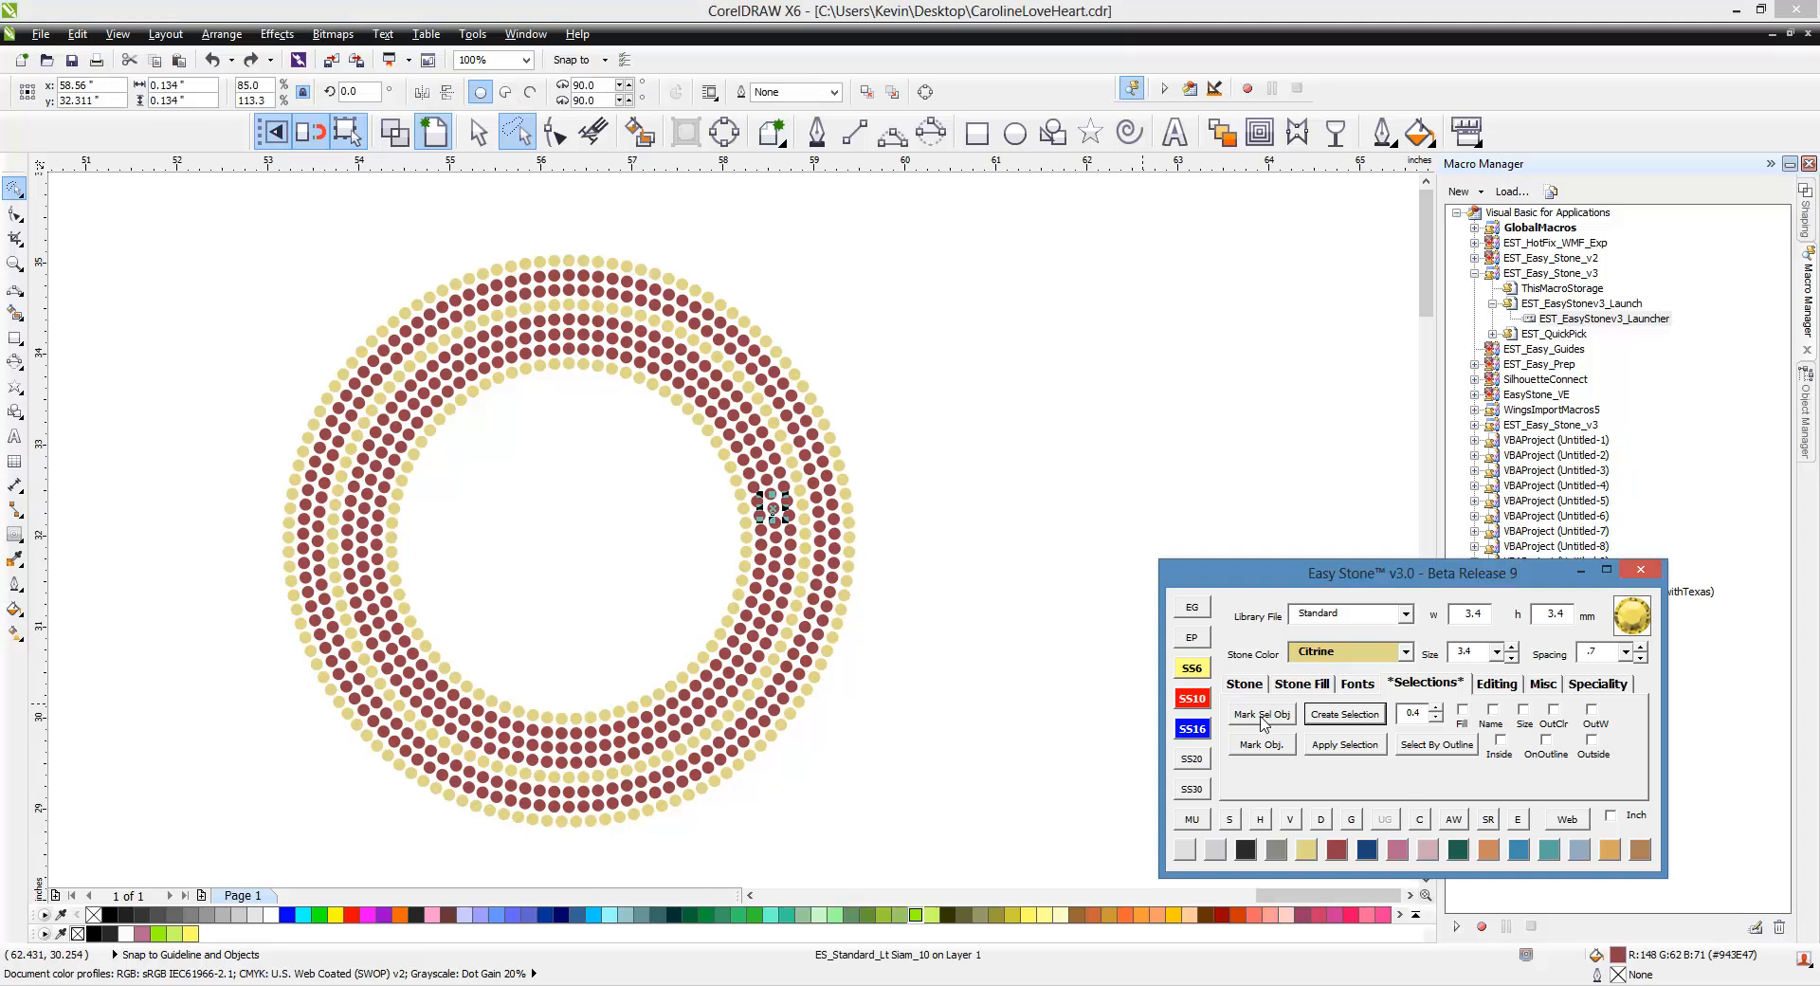
{"action": "left_click", "coordinate": [972, 497]}
{"action": "scroll", "coordinate": [890, 416], "scroll_direction": "down", "scroll_amount": 2}
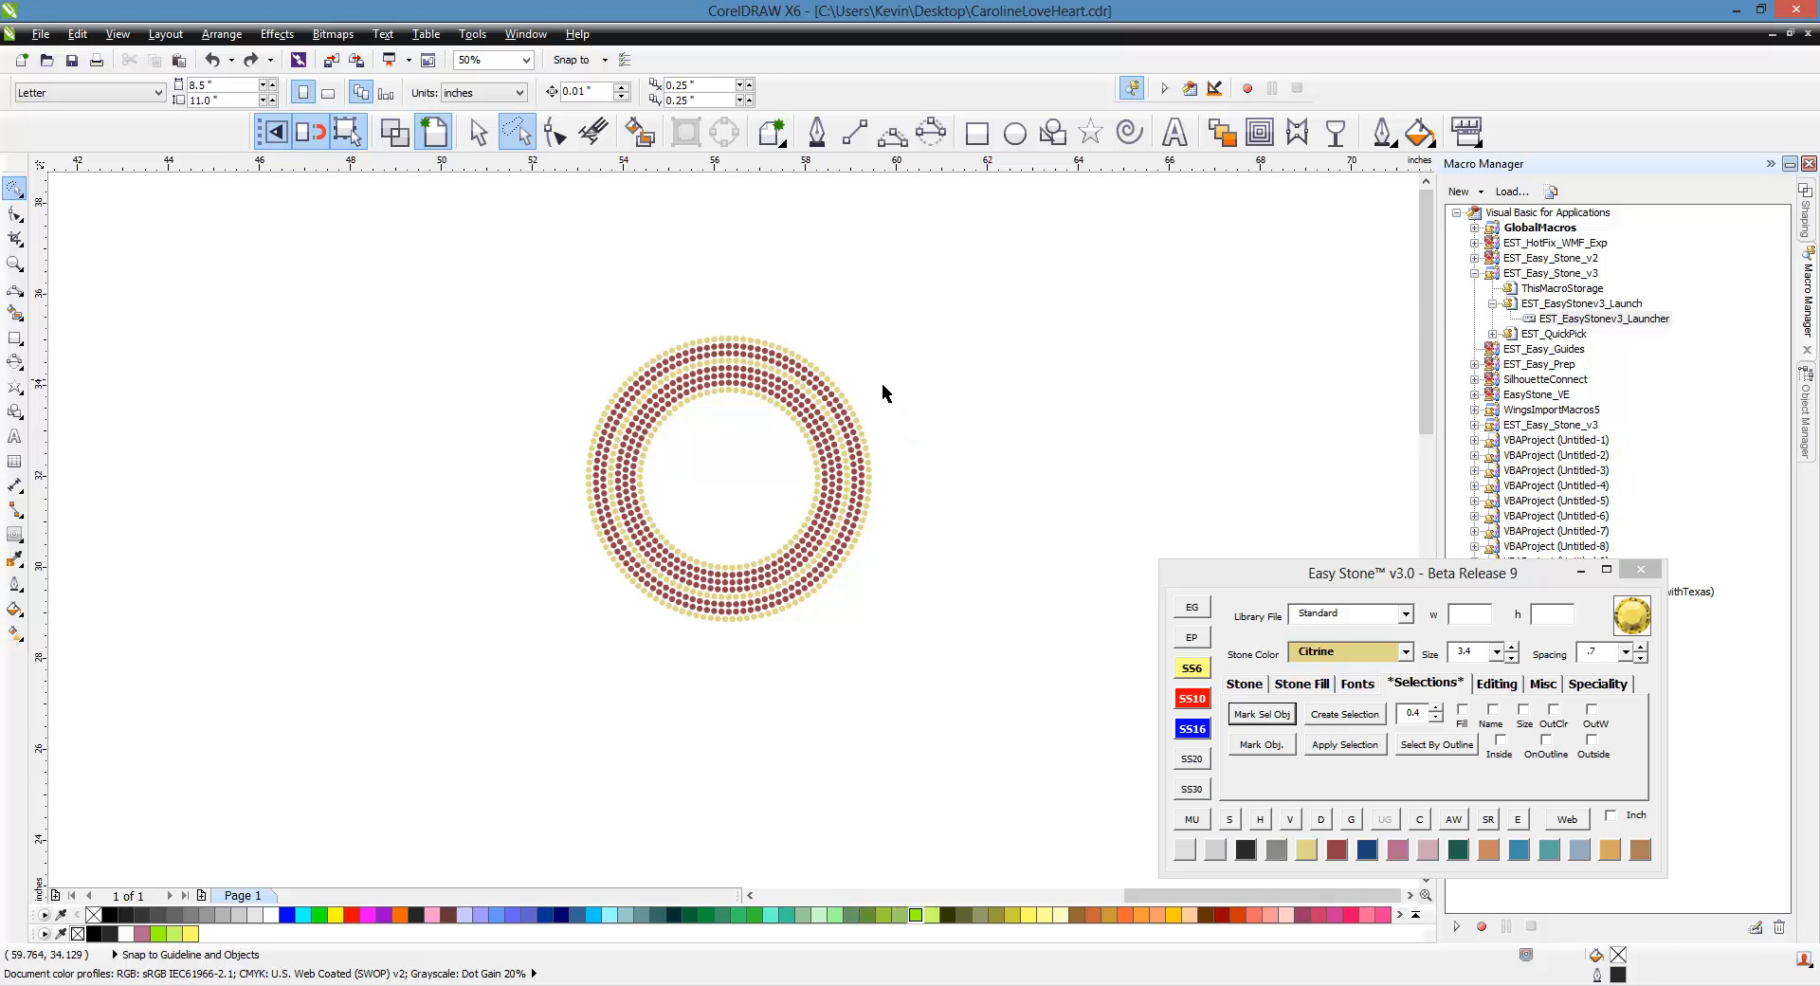
- Create a selection of only the stones matching the marked Lt Siam one within the ring's right half and recolor them Capri Blue
{"action": "scroll", "coordinate": [881, 382], "scroll_direction": "up", "scroll_amount": 3}
{"action": "scroll", "coordinate": [810, 341], "scroll_direction": "down", "scroll_amount": 3}
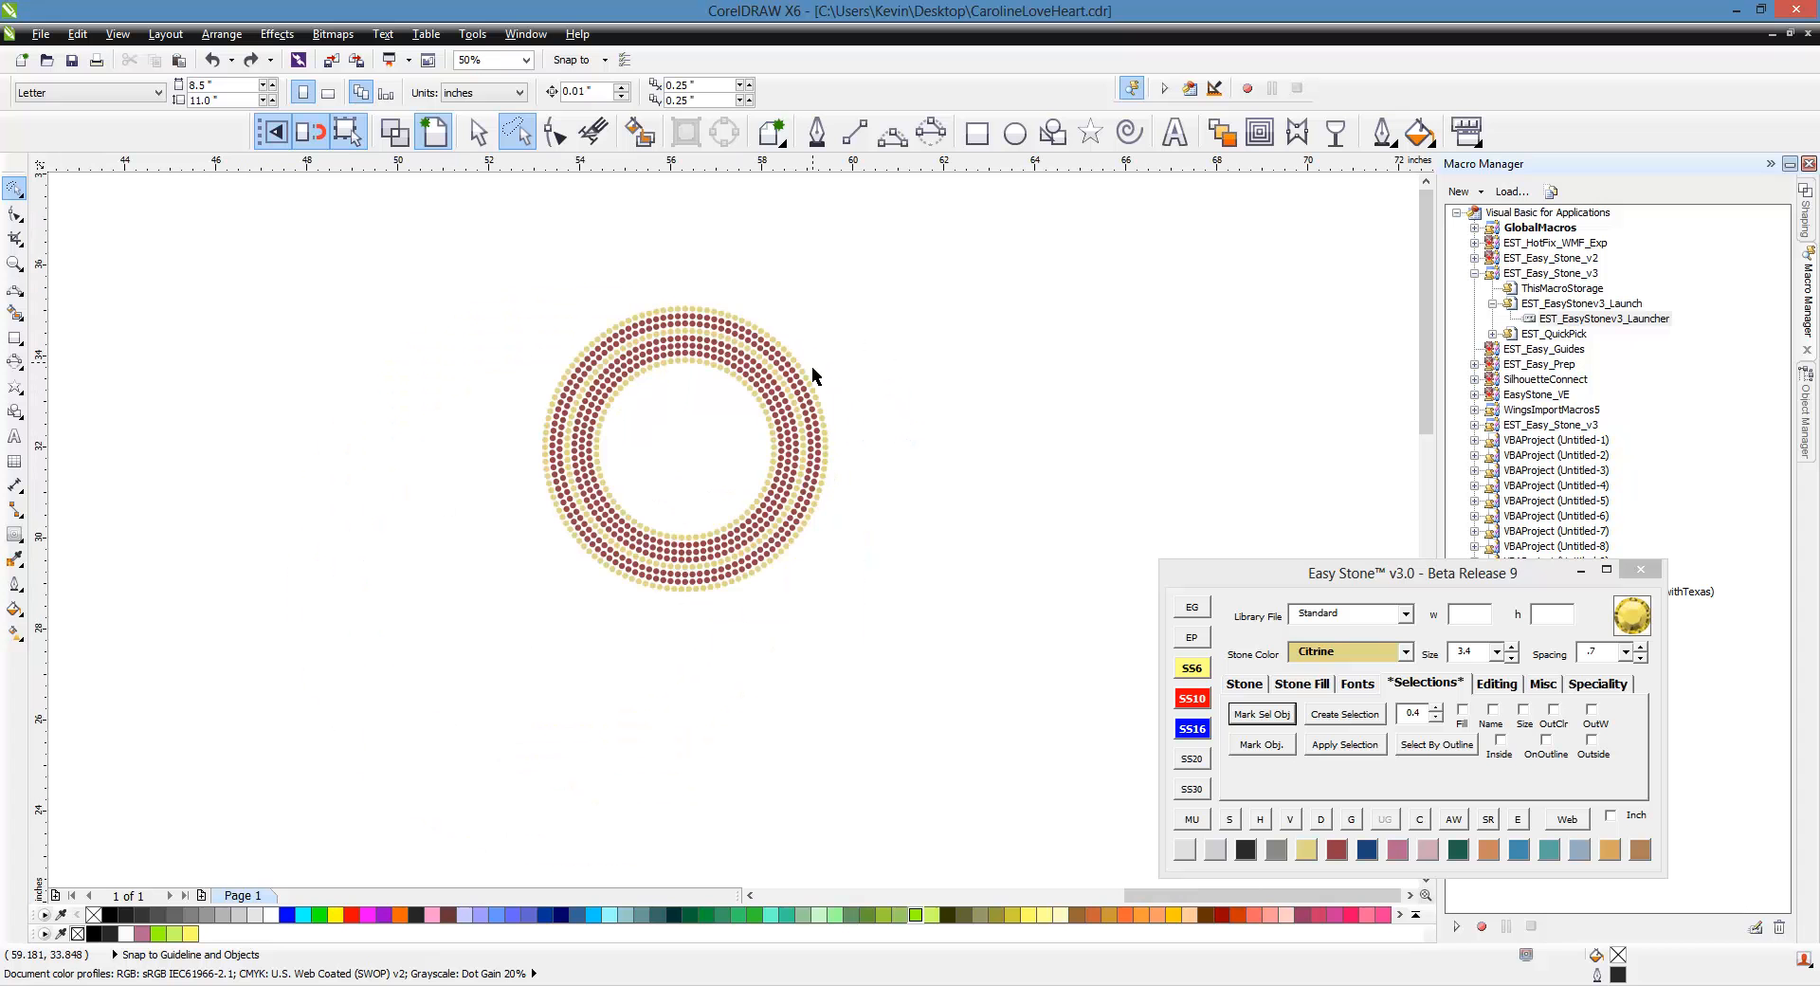
{"action": "scroll", "coordinate": [855, 383], "scroll_direction": "up", "scroll_amount": 2}
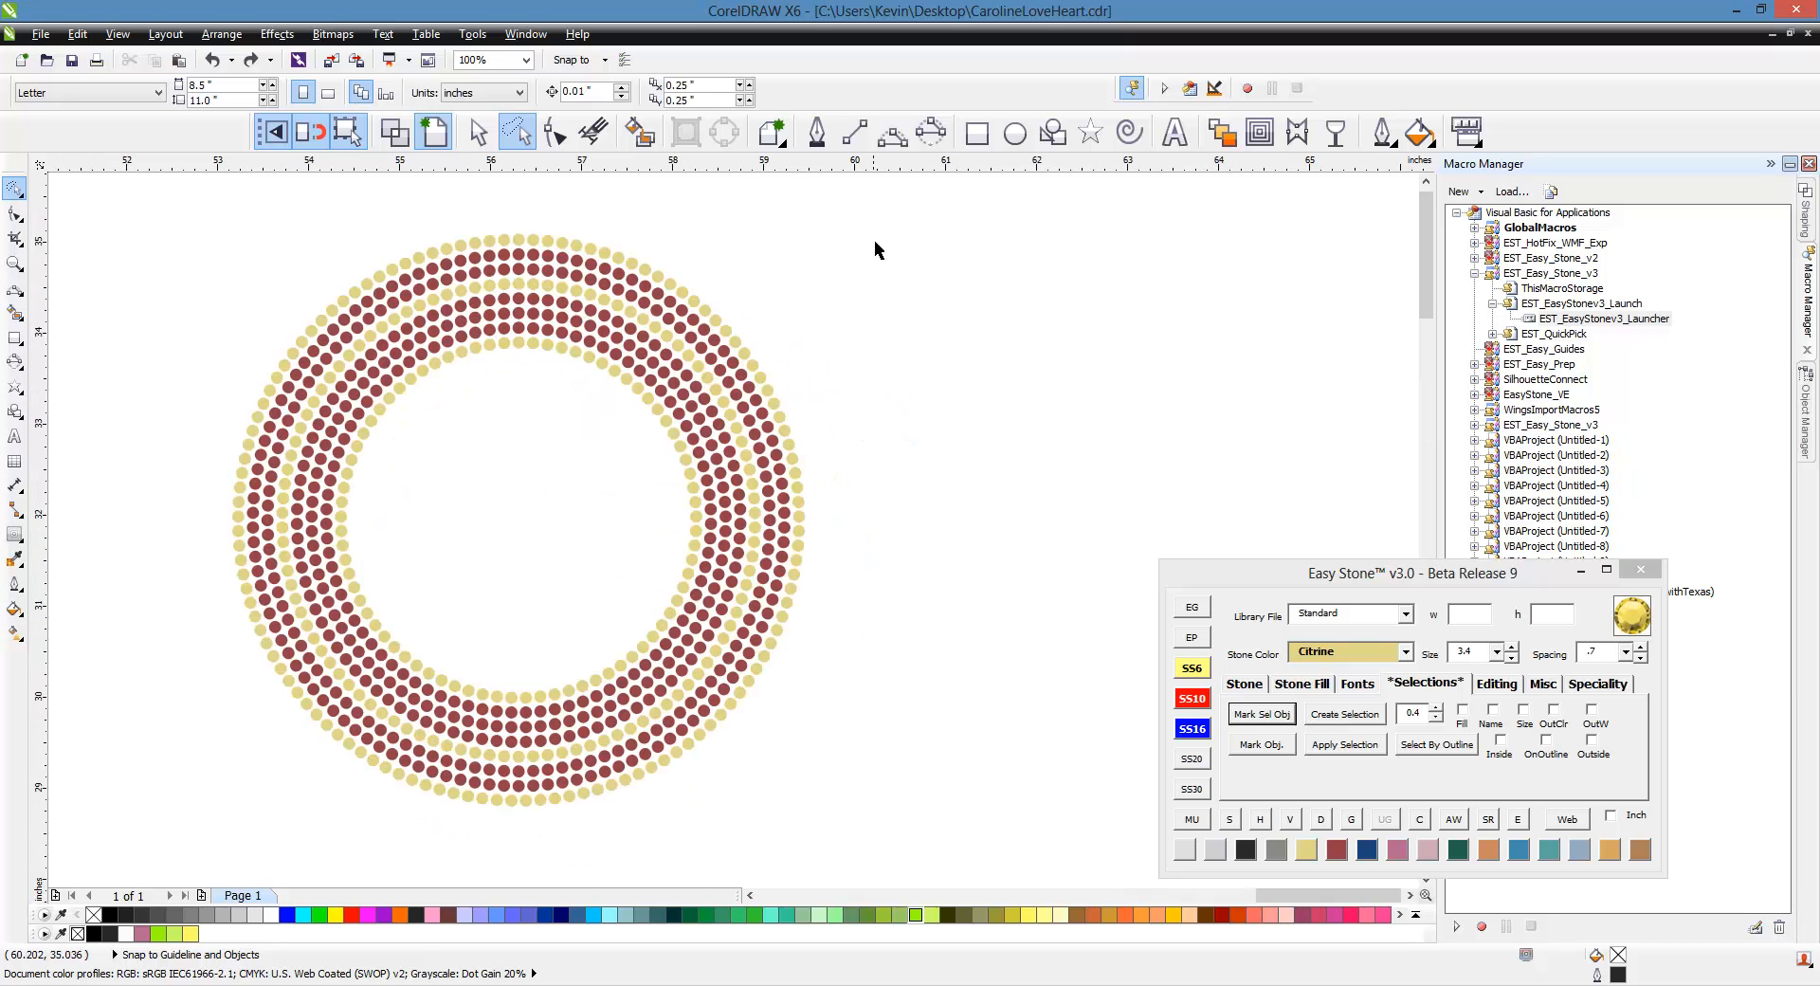
{"action": "left_click", "coordinate": [476, 132]}
{"action": "left_click_drag", "start_coordinate": [865, 218], "coordinate": [502, 844]}
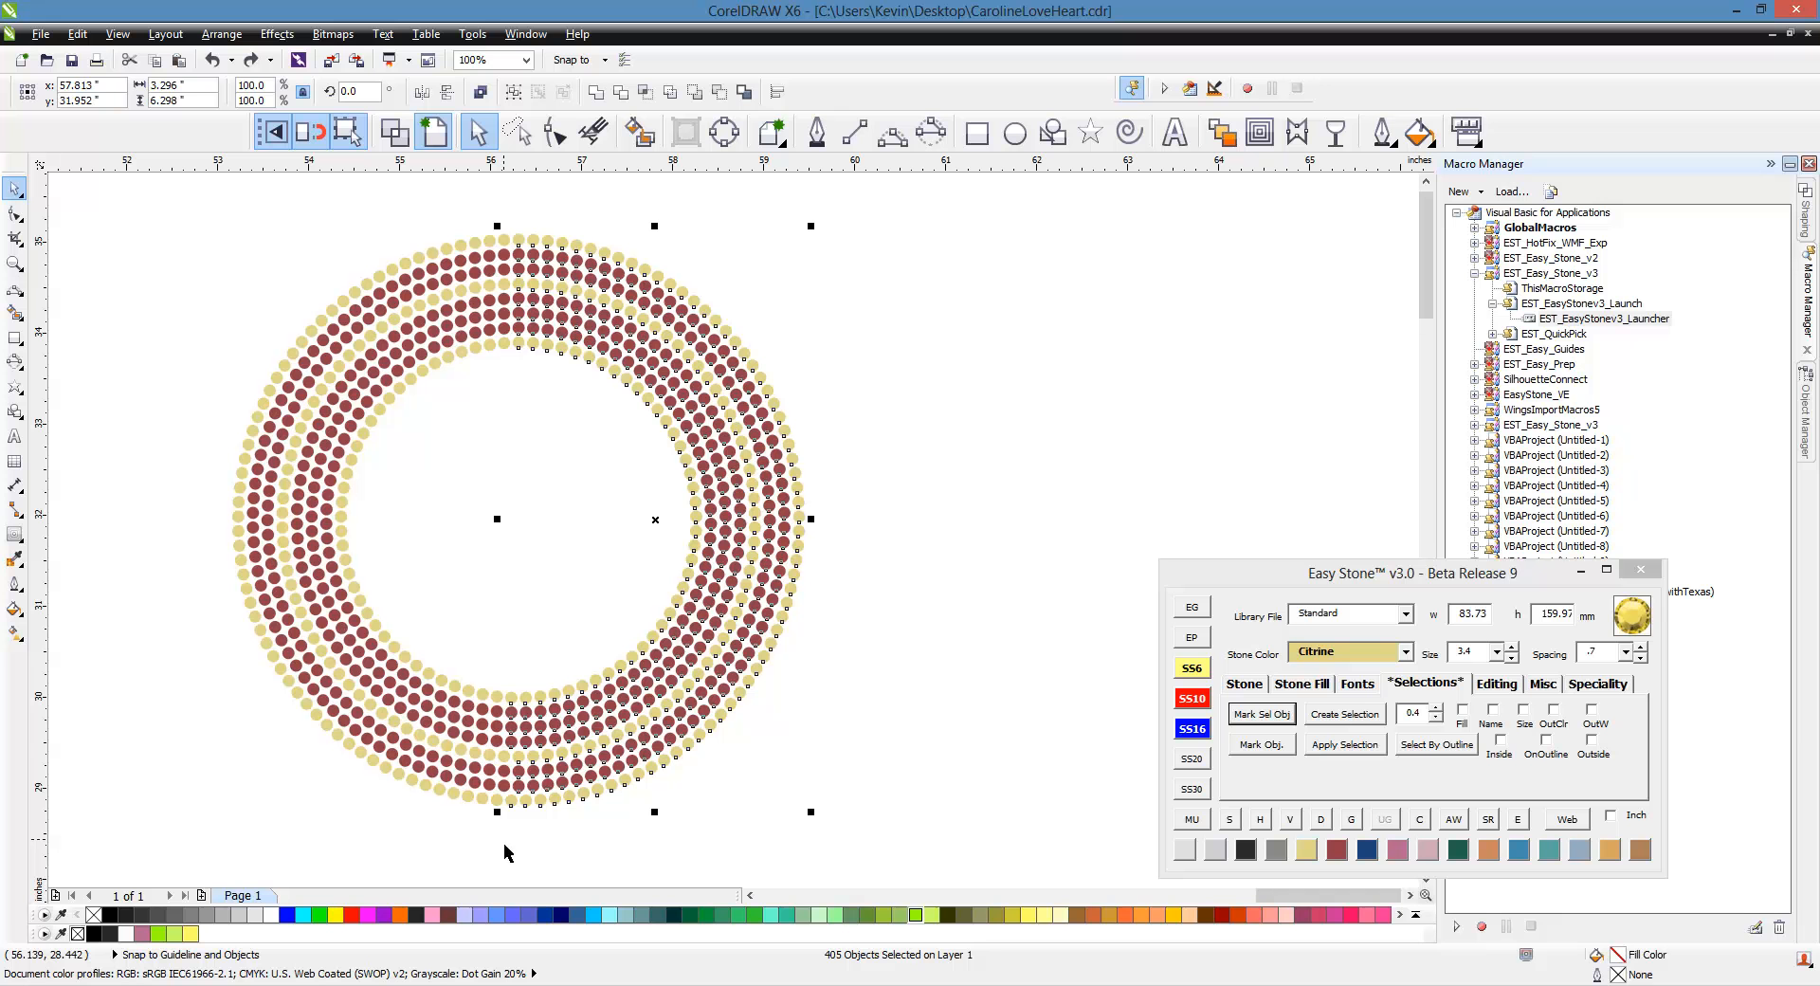
{"action": "left_click", "coordinate": [1343, 715]}
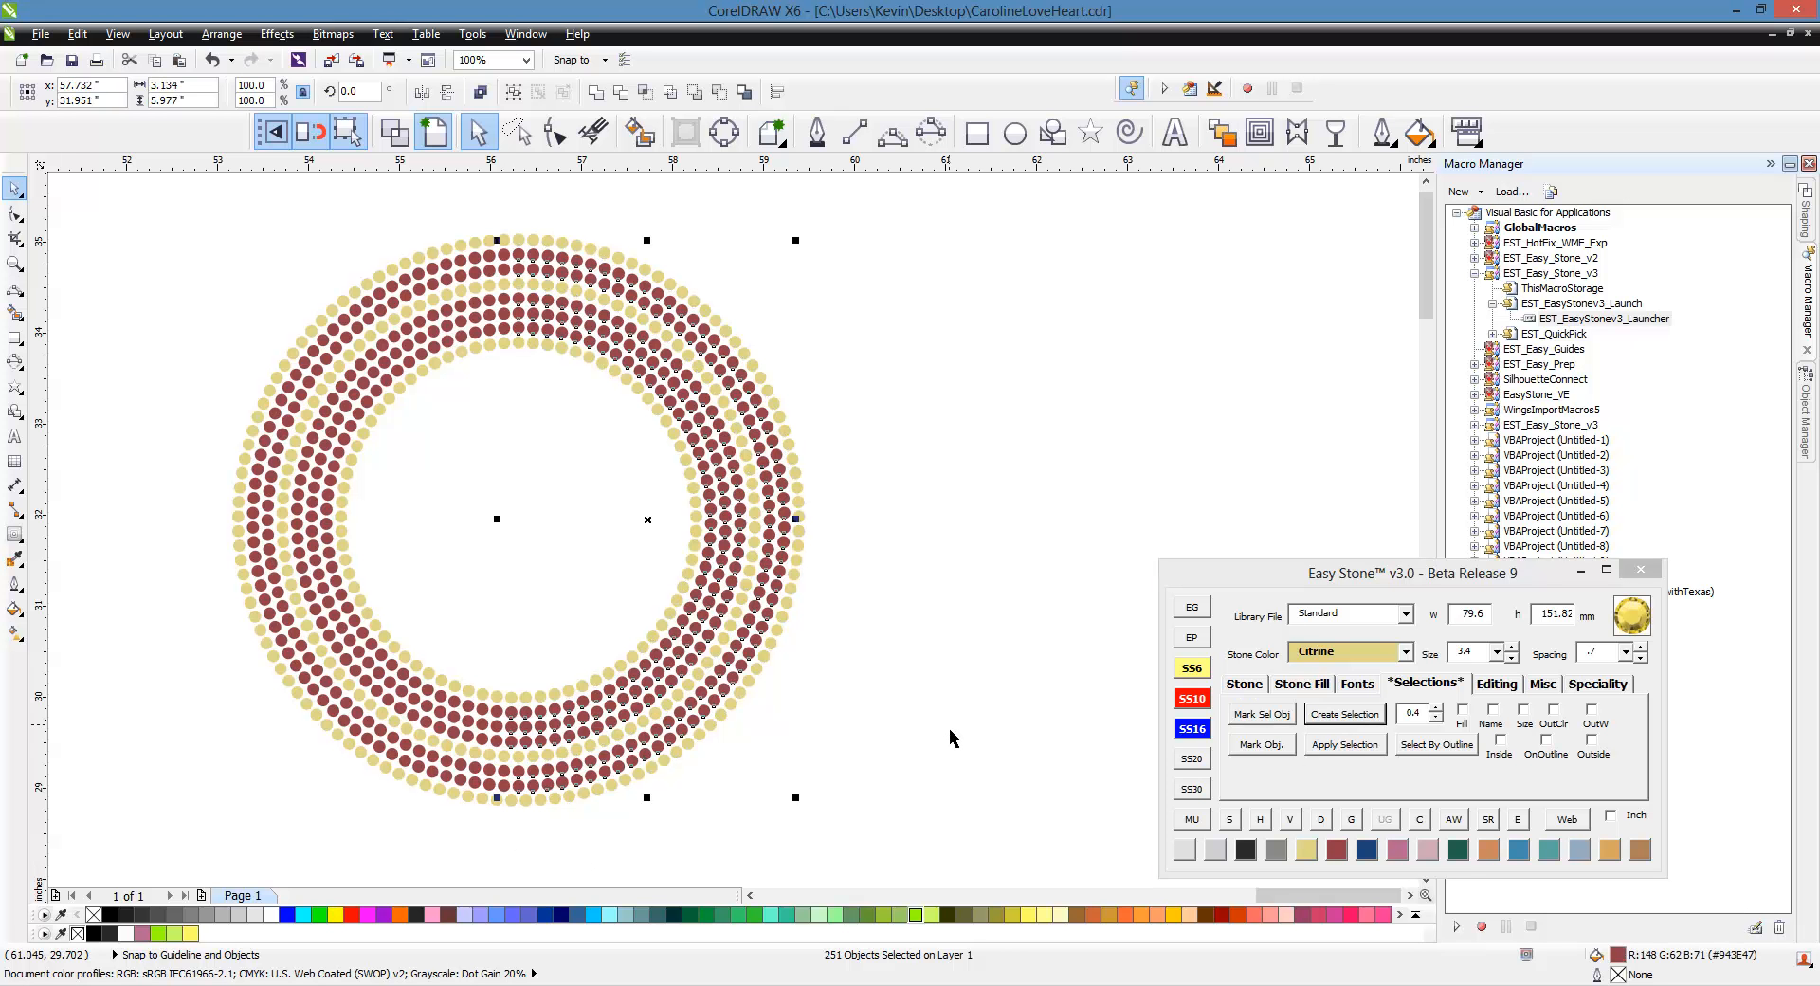
{"action": "left_click", "coordinate": [1516, 850]}
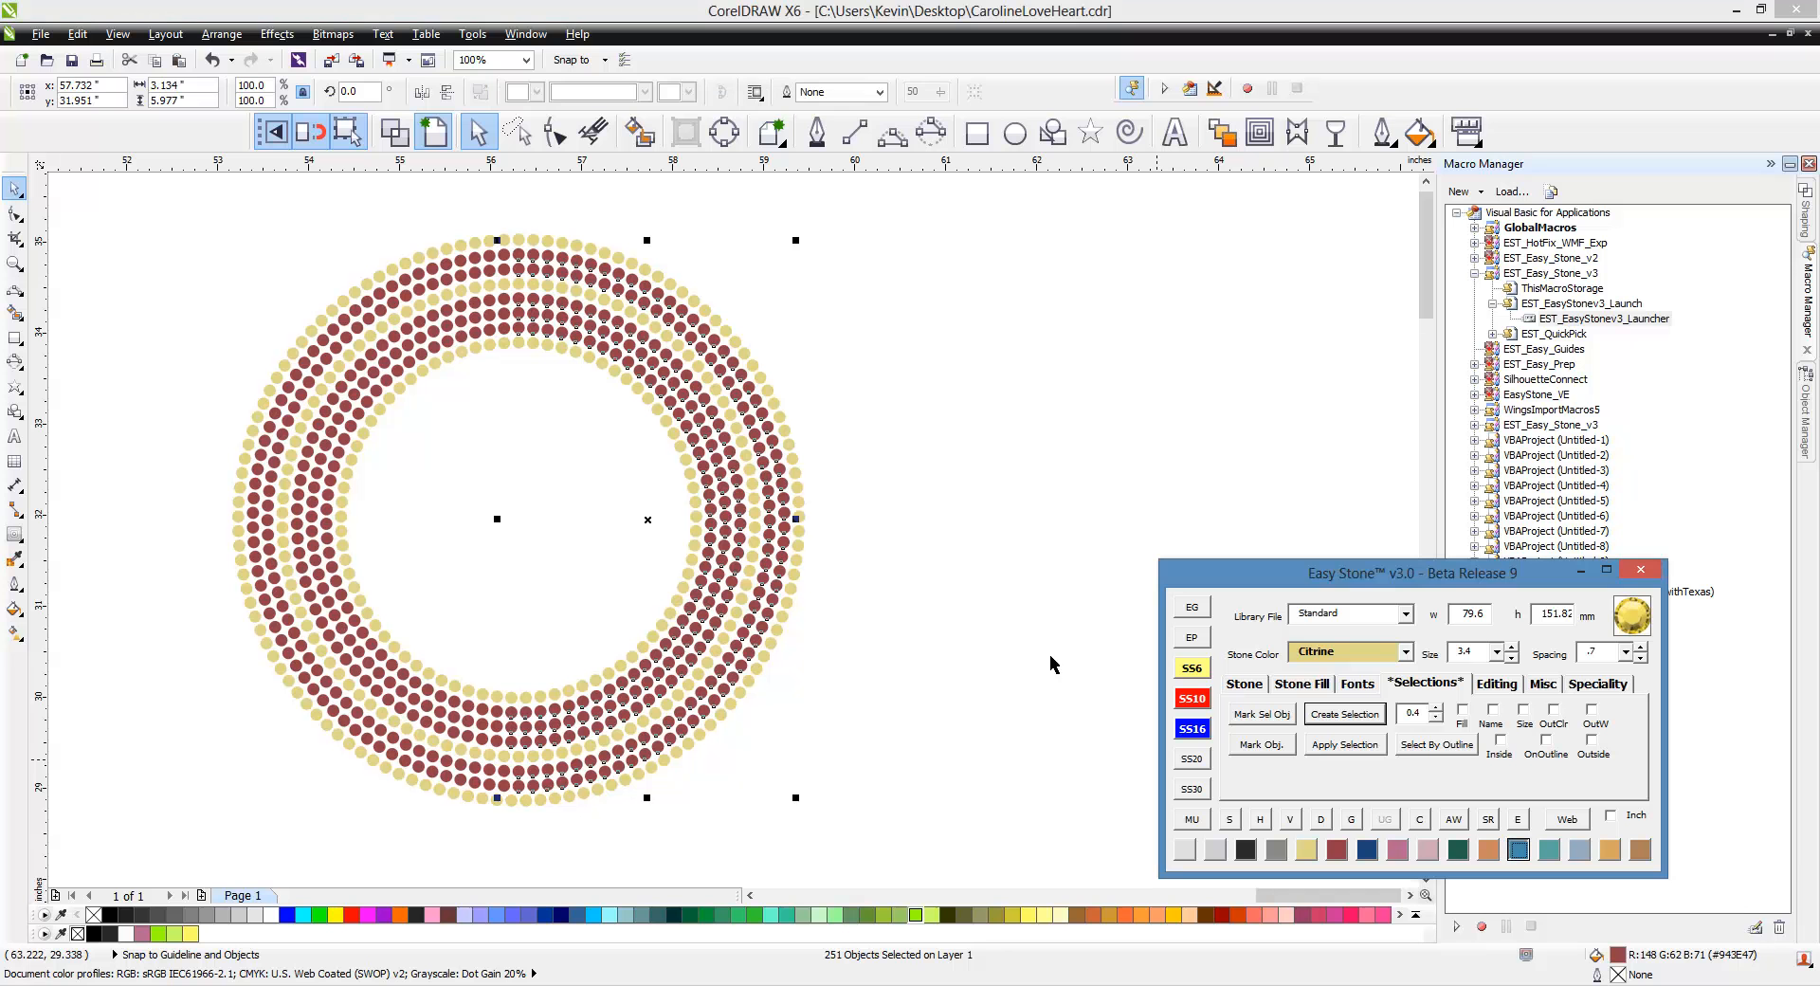
{"action": "left_click", "coordinate": [908, 554]}
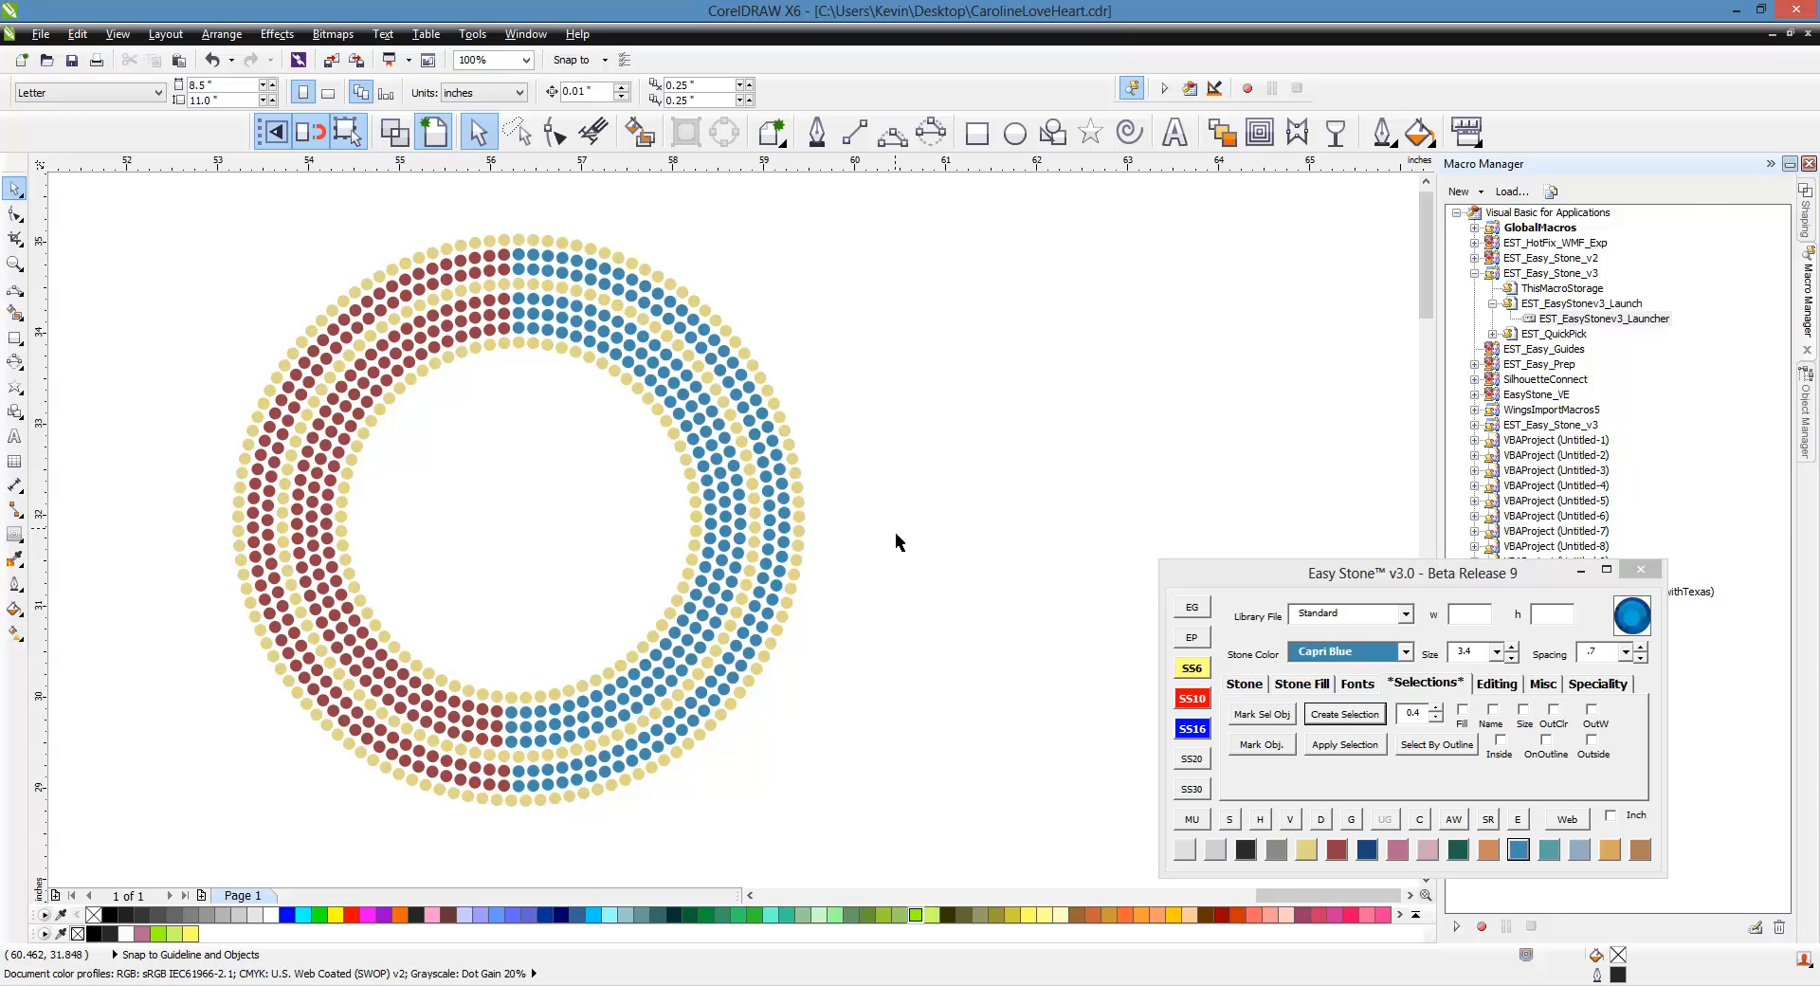
- Mark a Capri Blue stone as the reference and recolor only the matching stones in the ring's upper half Crystal
{"action": "left_click", "coordinate": [775, 508]}
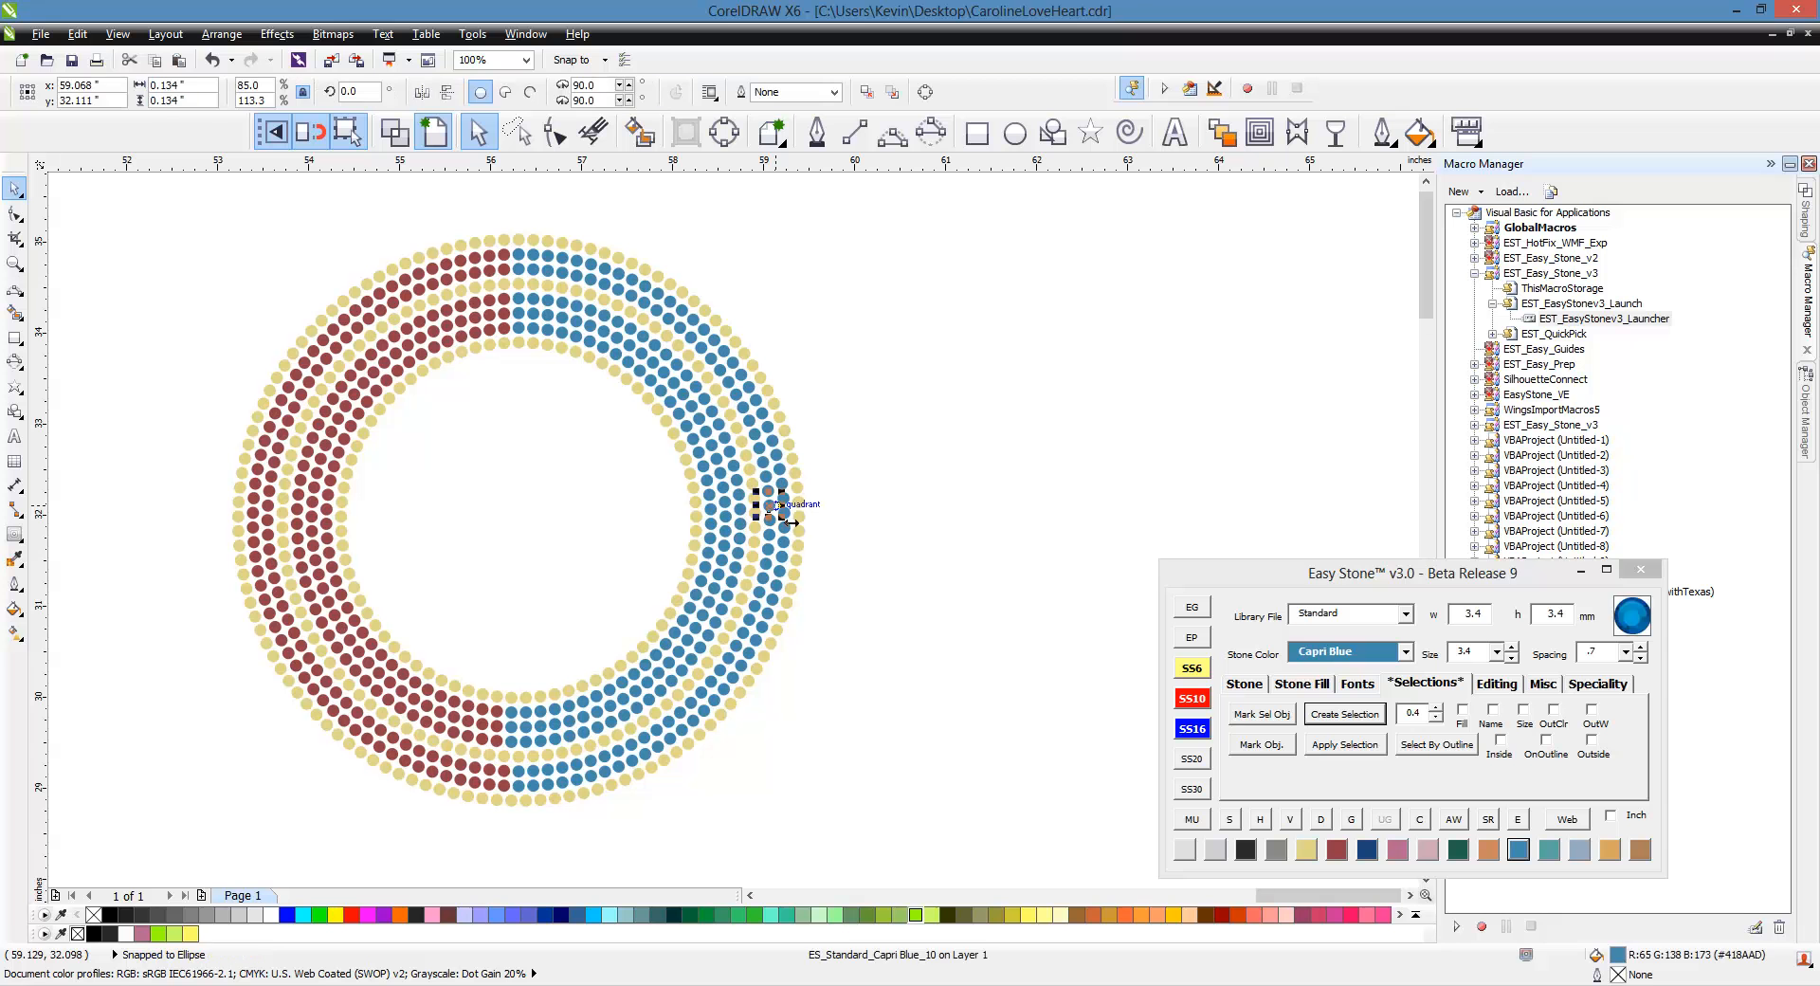
{"action": "left_click", "coordinate": [1040, 520]}
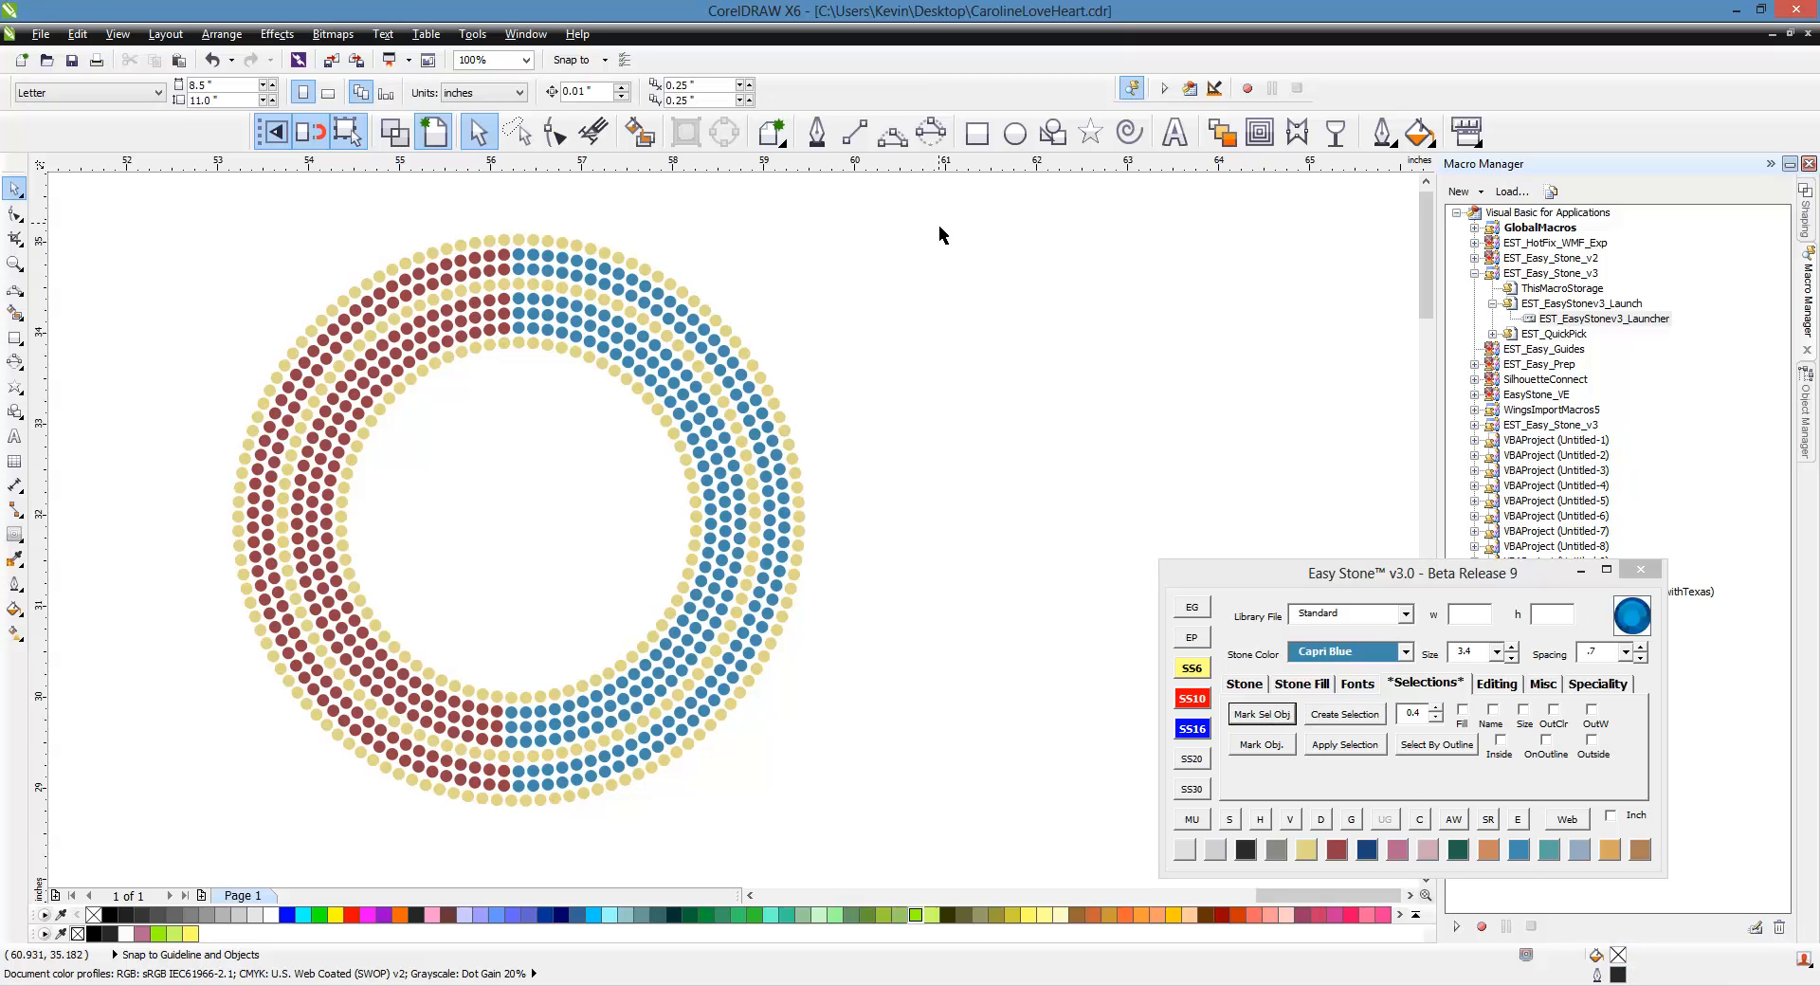
{"action": "left_click_drag", "start_coordinate": [949, 203], "coordinate": [344, 537]}
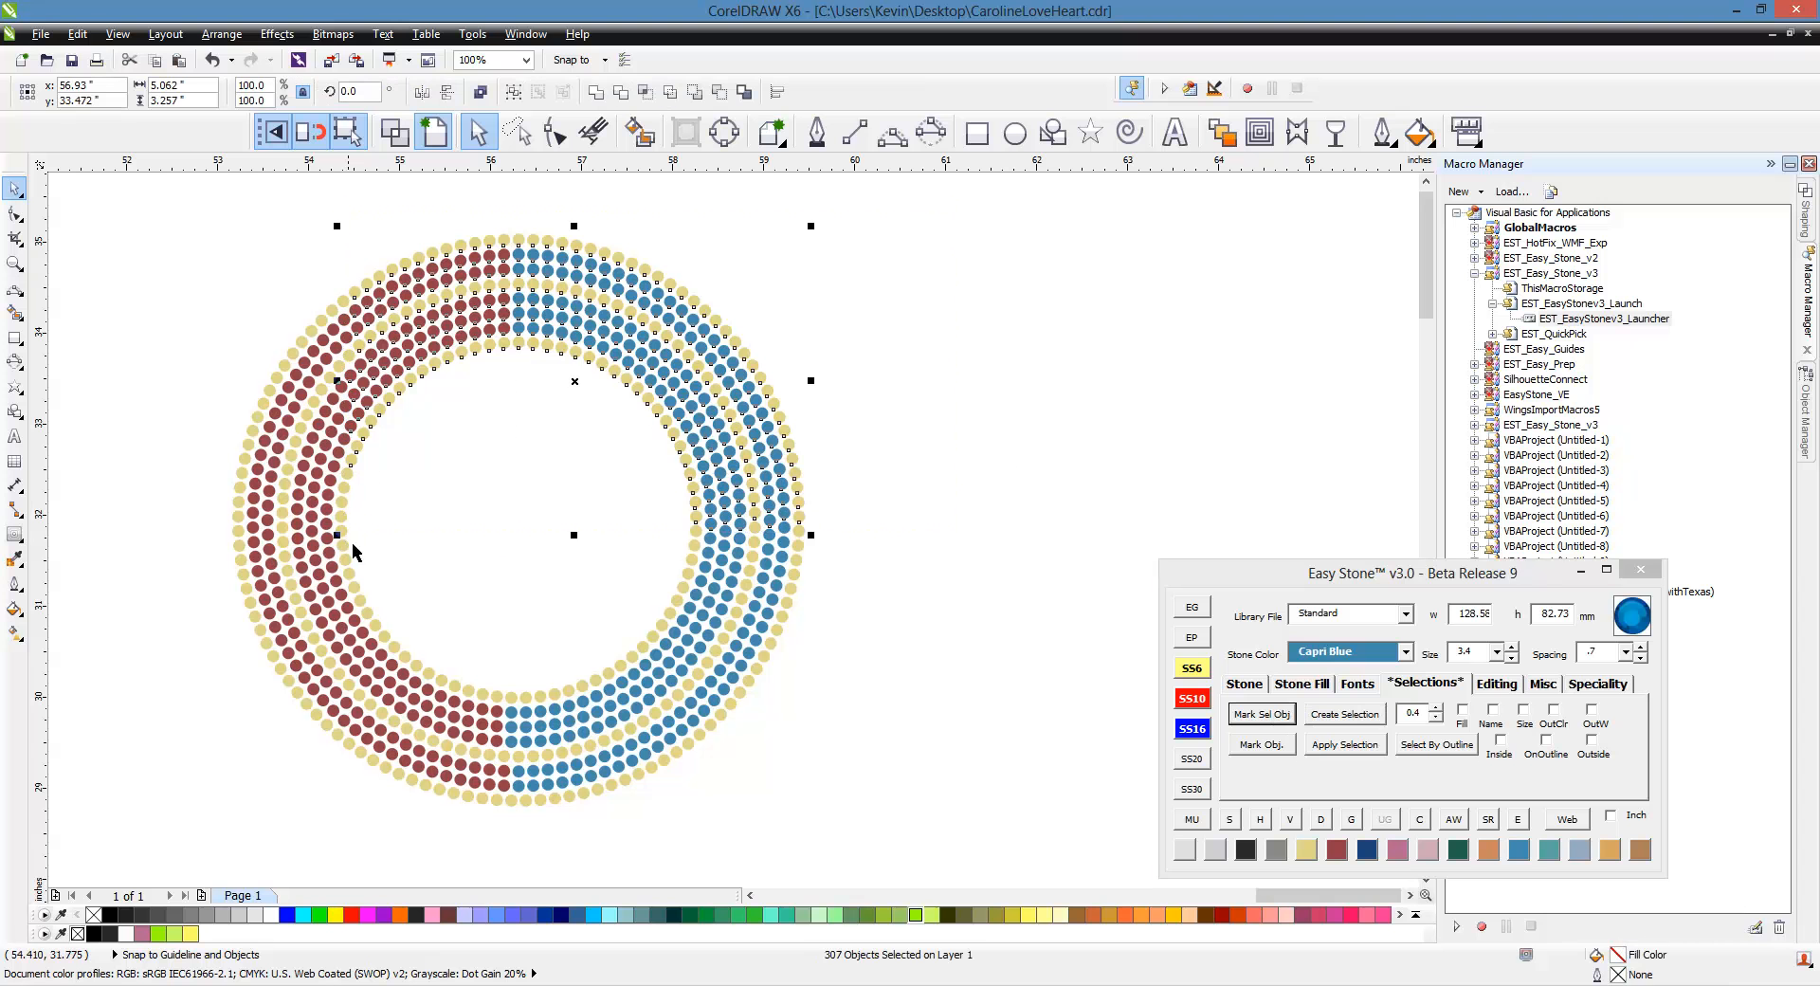
{"action": "left_click", "coordinate": [1327, 722]}
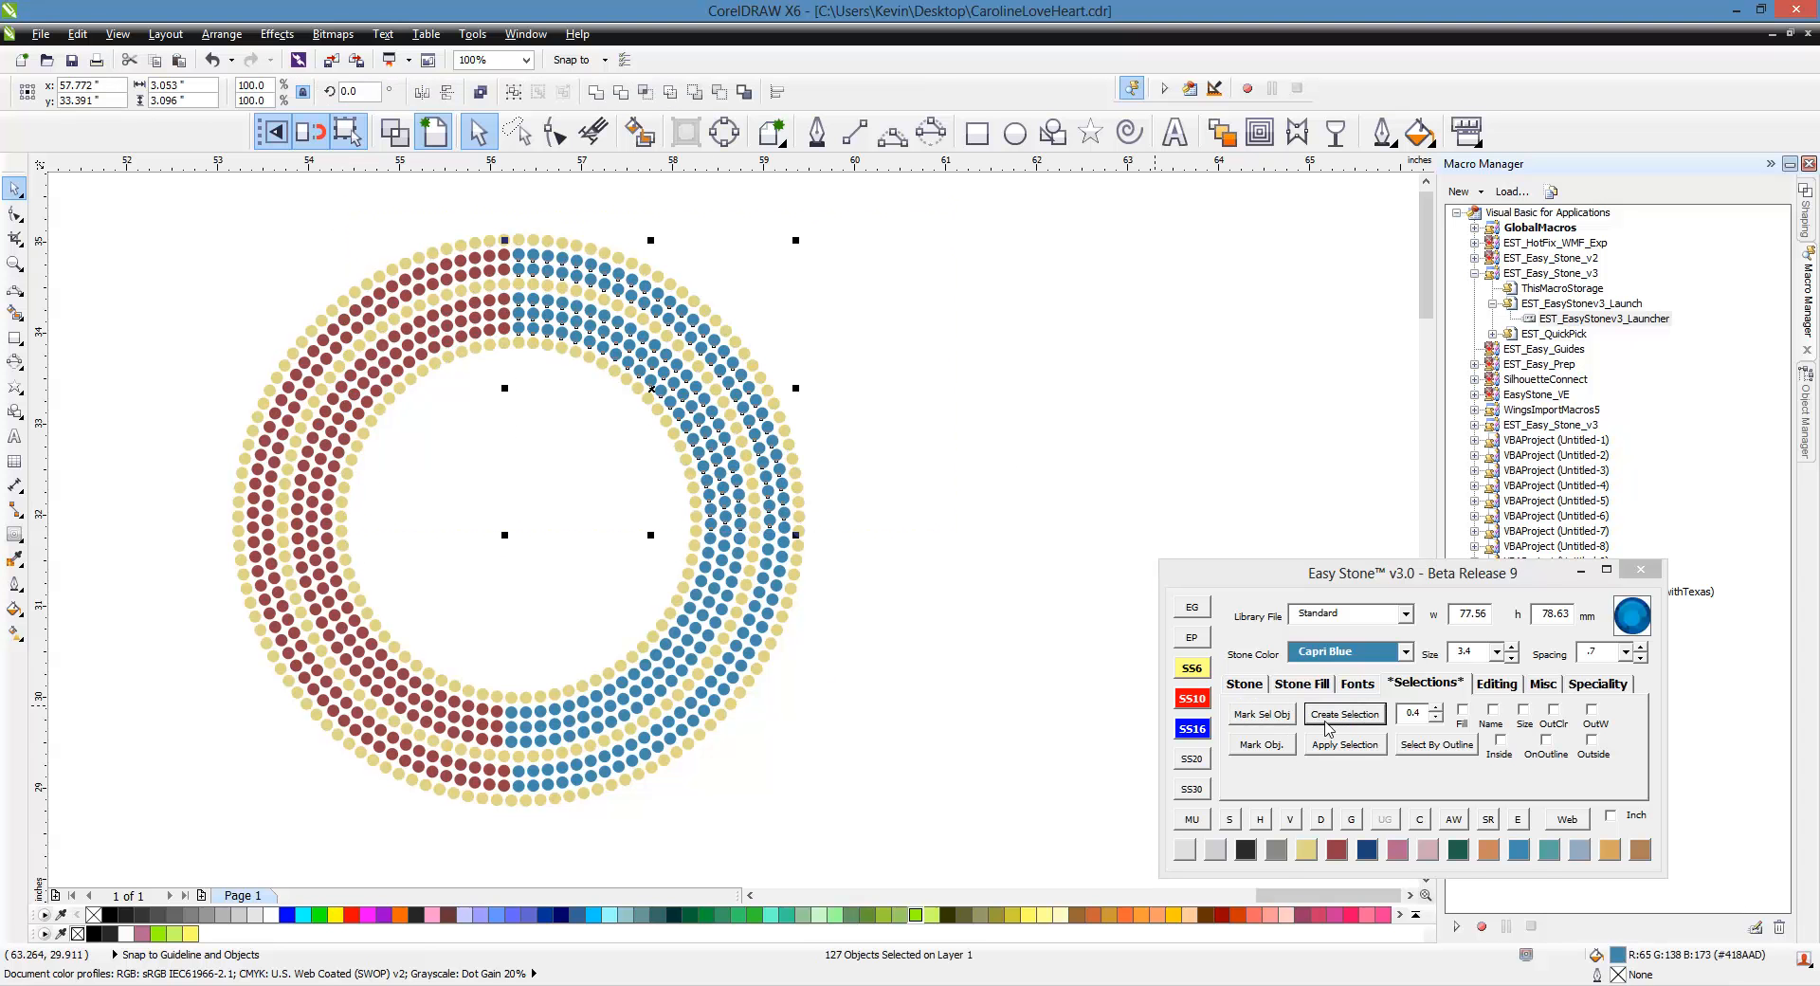
{"action": "left_click", "coordinate": [1185, 849]}
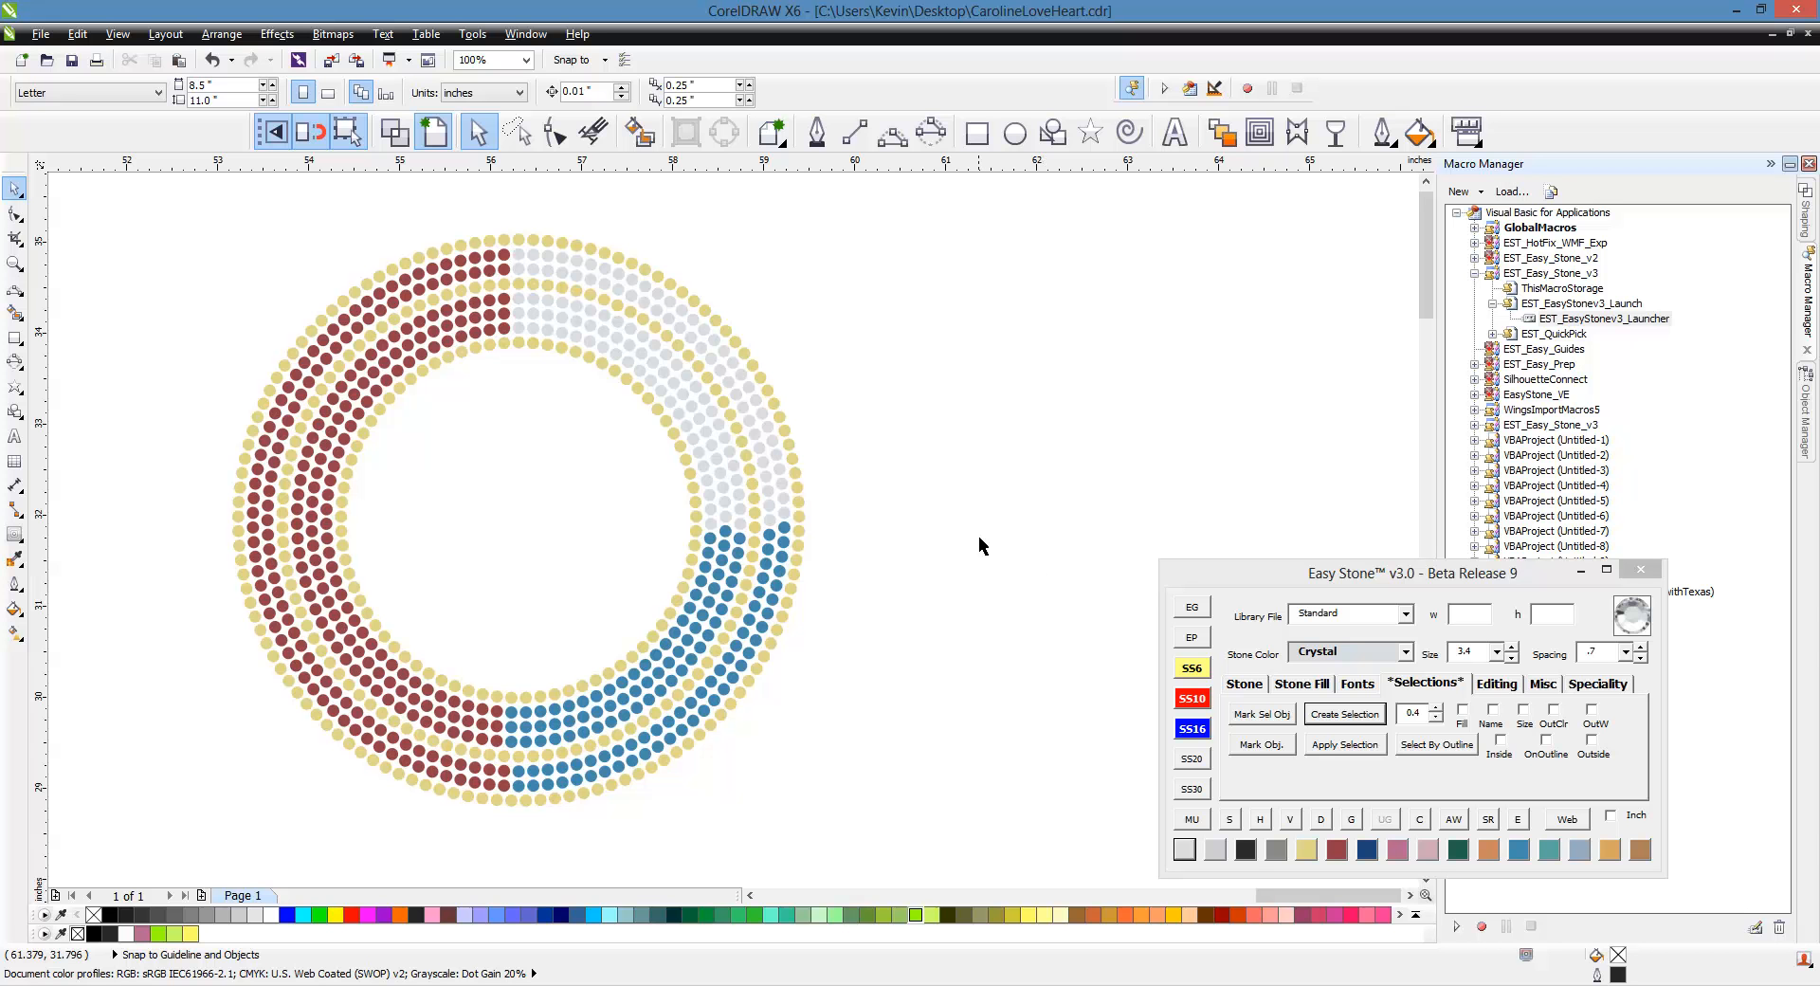
{"action": "scroll", "coordinate": [981, 538], "scroll_direction": "down", "scroll_amount": 1}
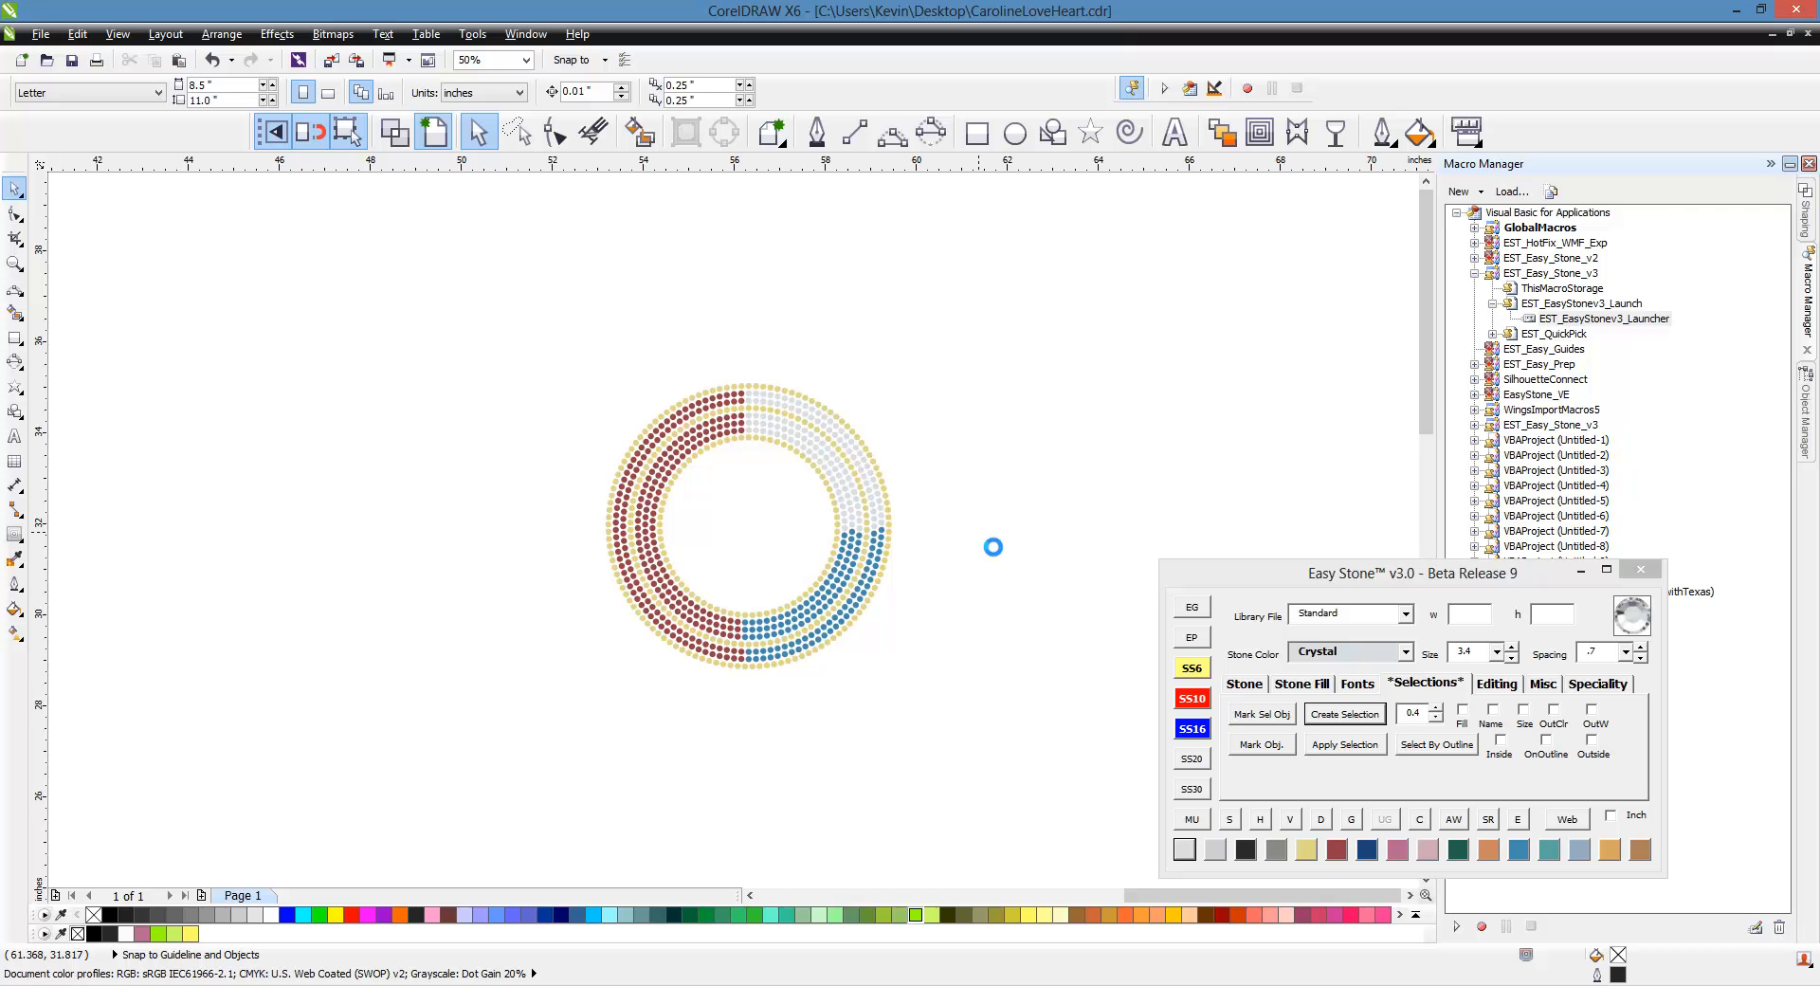
{"action": "scroll", "coordinate": [969, 472], "scroll_direction": "up", "scroll_amount": 1}
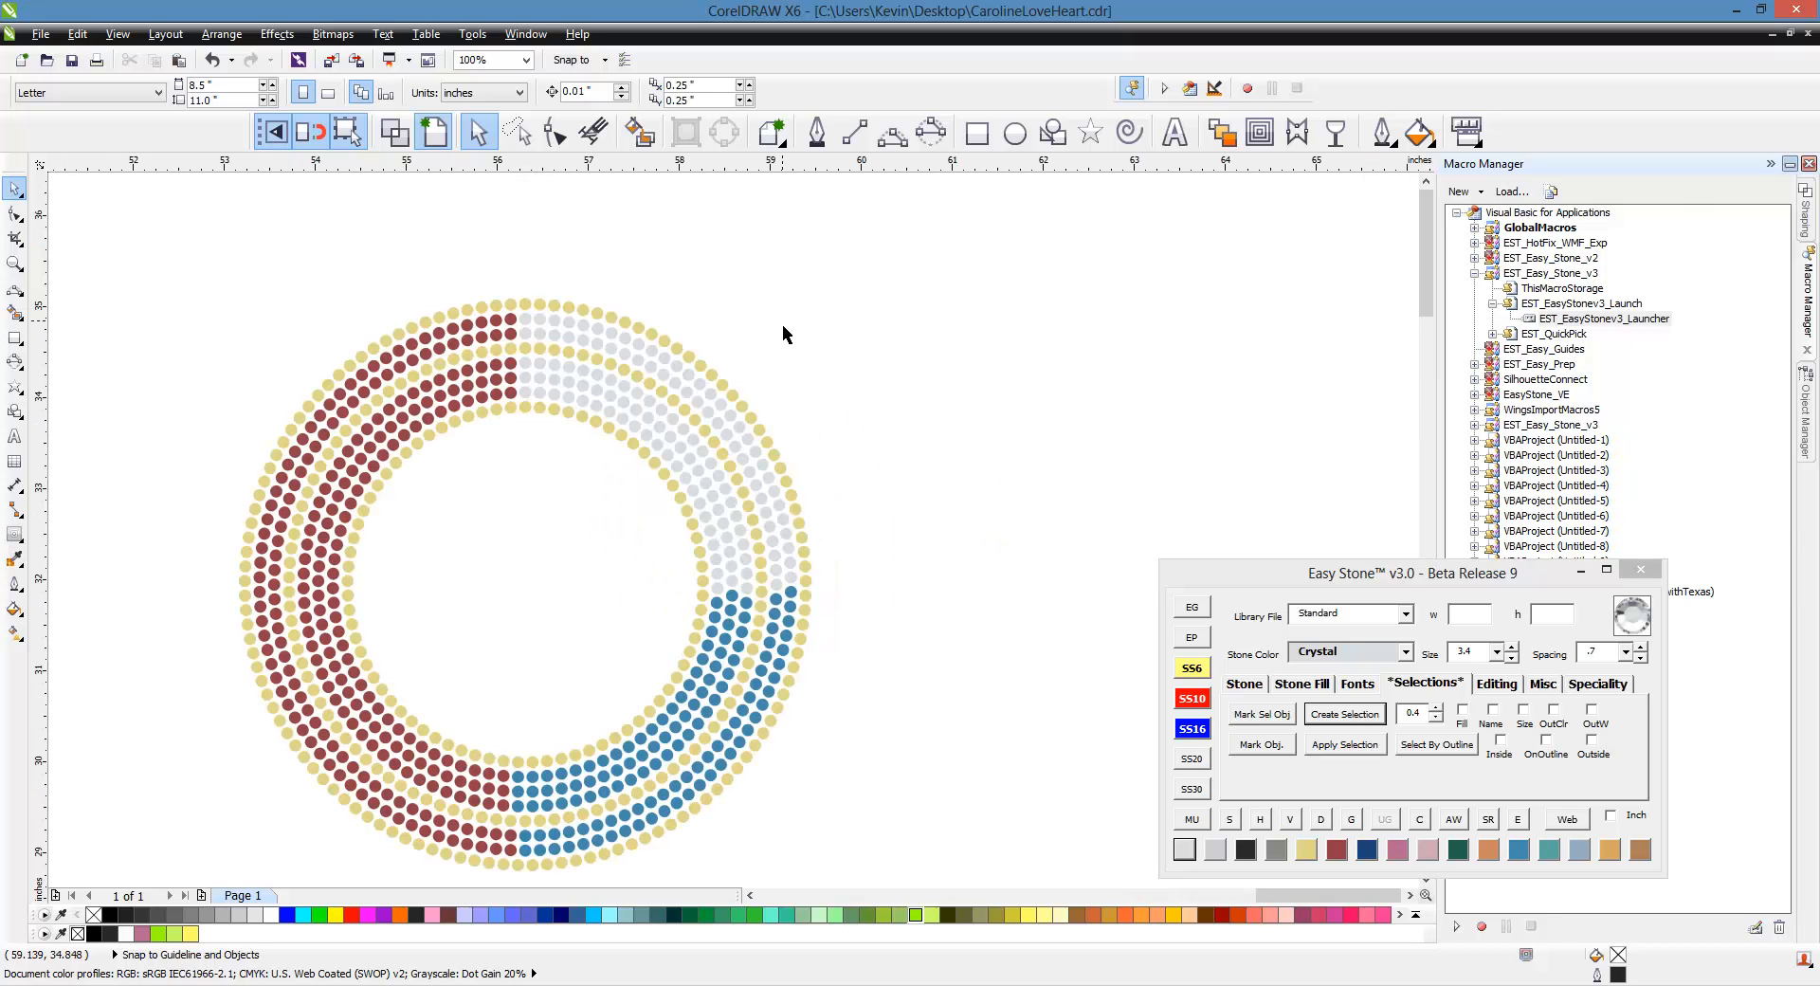
{"action": "left_click", "coordinate": [1324, 589]}
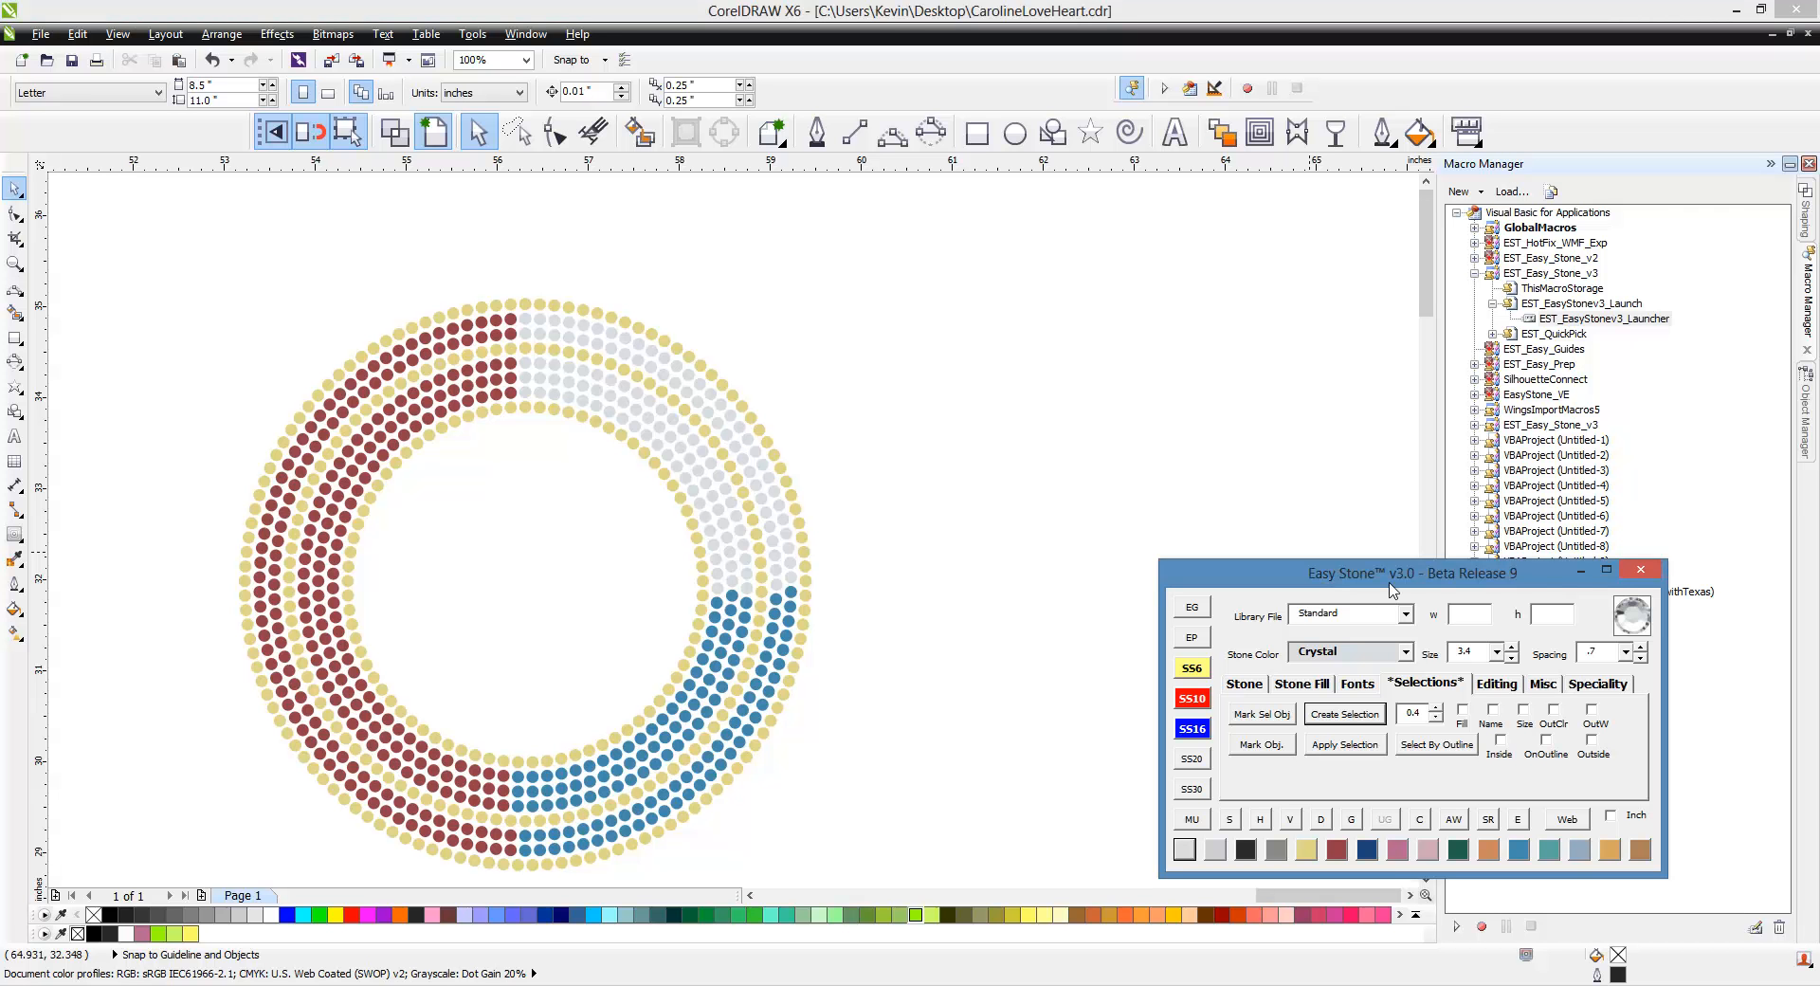